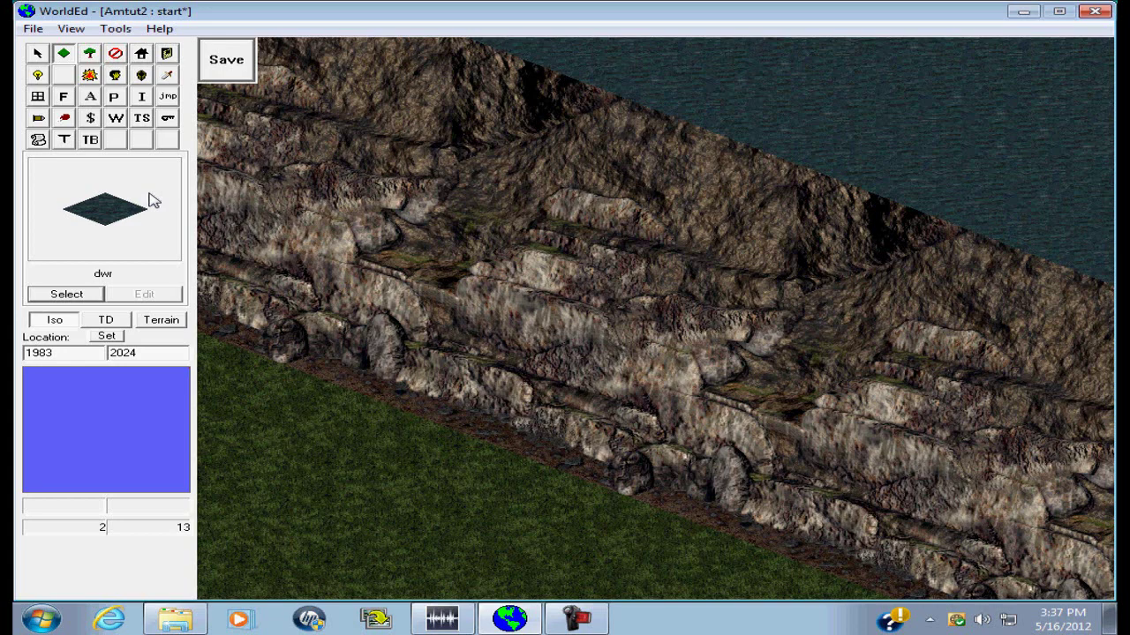
- Look along the cliff line between the grass and the water
{"action": "key", "text": "Right"}
{"action": "key", "text": "Down"}
{"action": "key", "text": "Left"}
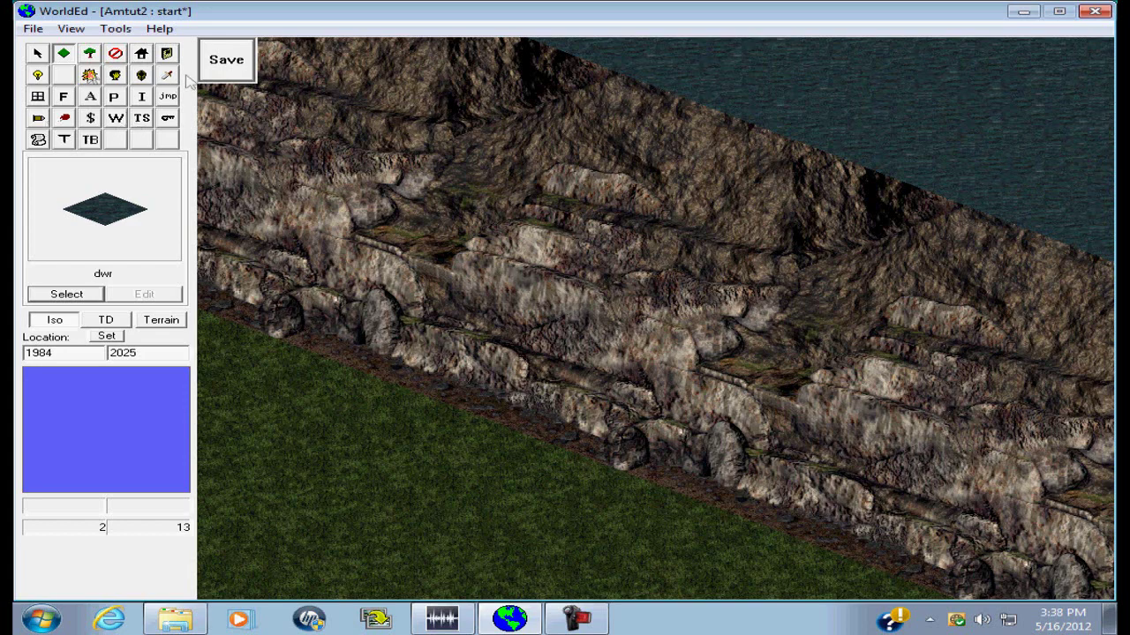
{"action": "key", "text": "Right"}
{"action": "key", "text": "Down"}
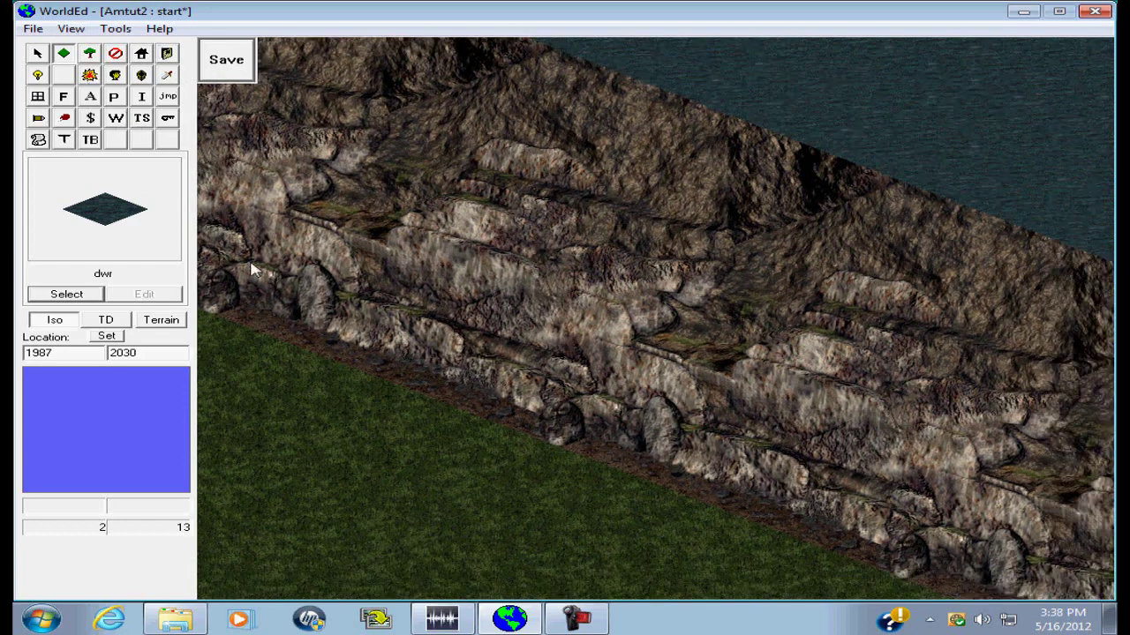
{"action": "key", "text": "Down"}
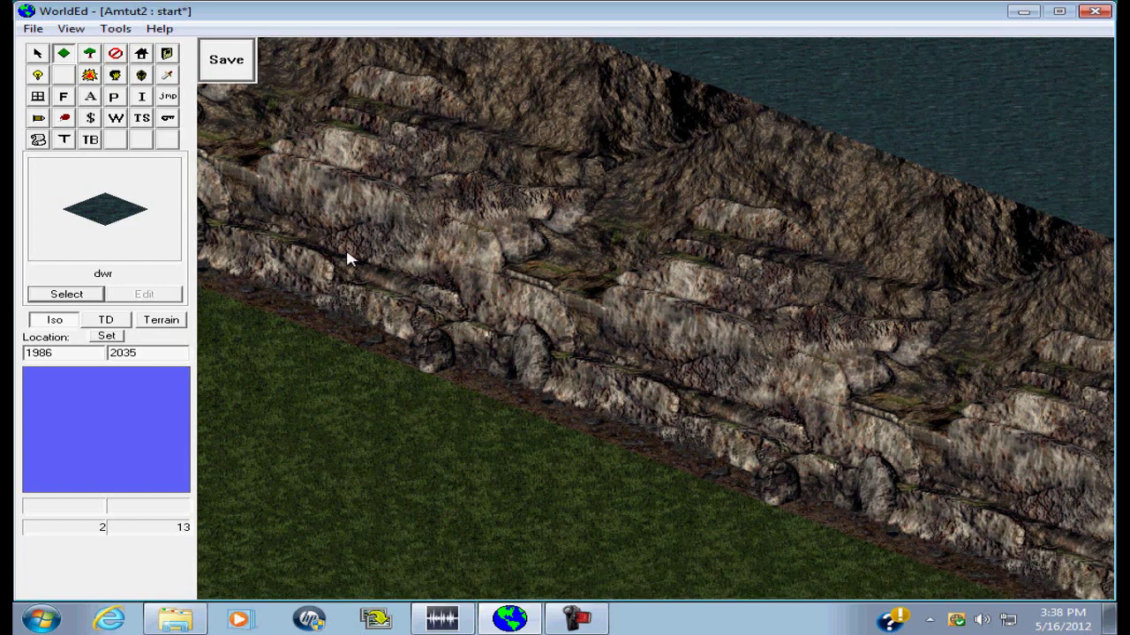
{"action": "key", "text": "Left"}
{"action": "key", "text": "Up"}
{"action": "key", "text": "Left"}
{"action": "key", "text": "Up"}
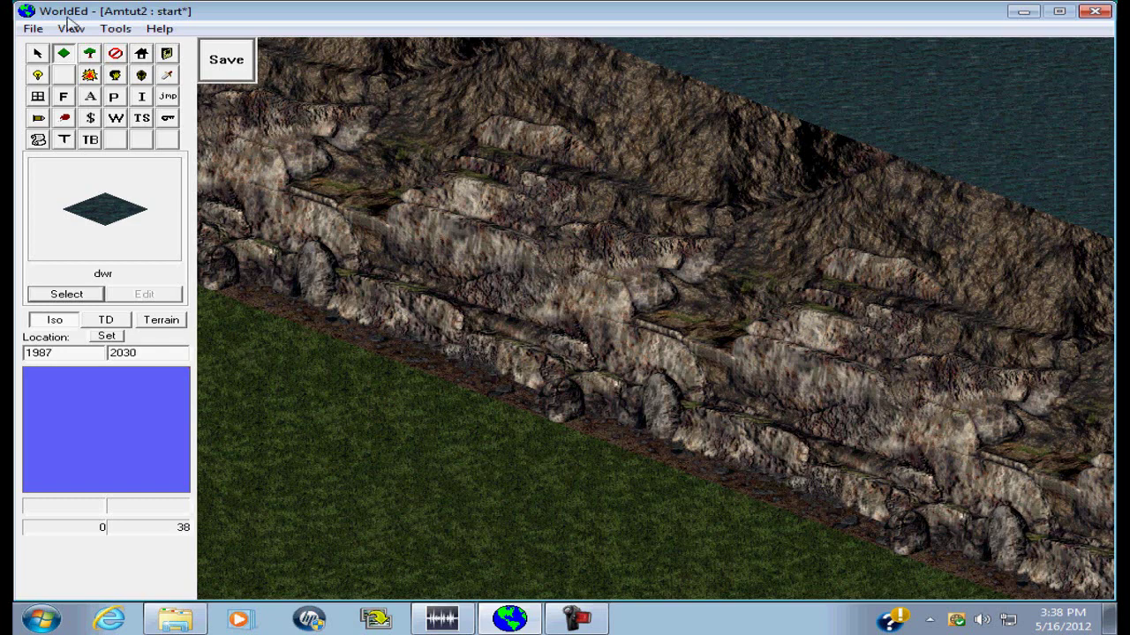
- Choose the Bed scenery prototype and place one bed on the grass in front of the cliff
{"action": "left_click", "coordinate": [89, 55]}
{"action": "left_click", "coordinate": [75, 294]}
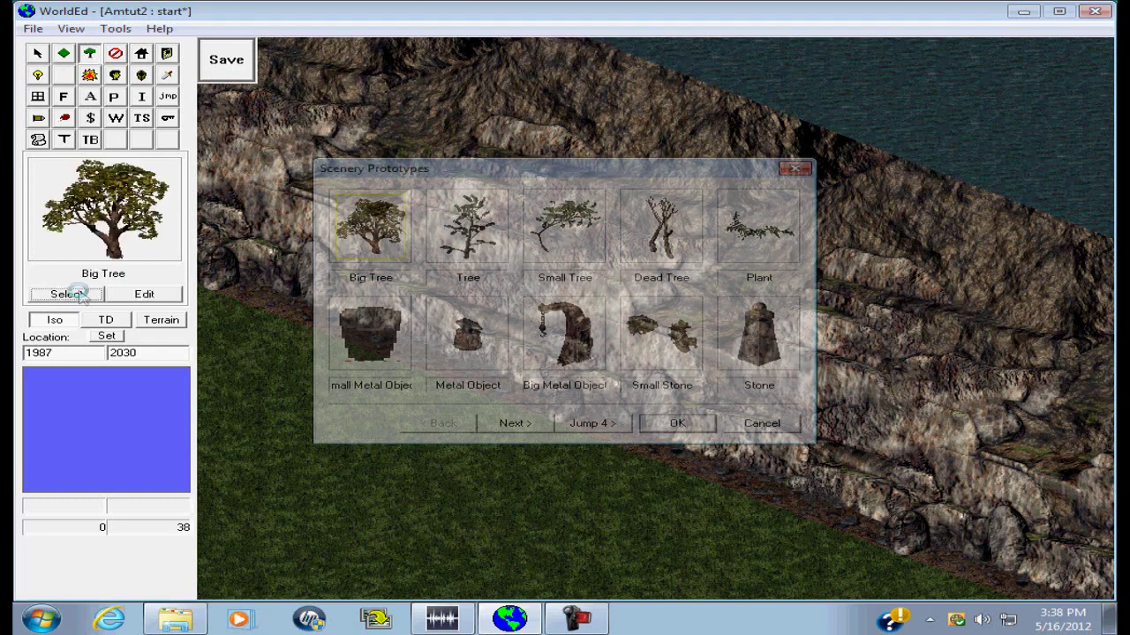
{"action": "left_click", "coordinate": [515, 425]}
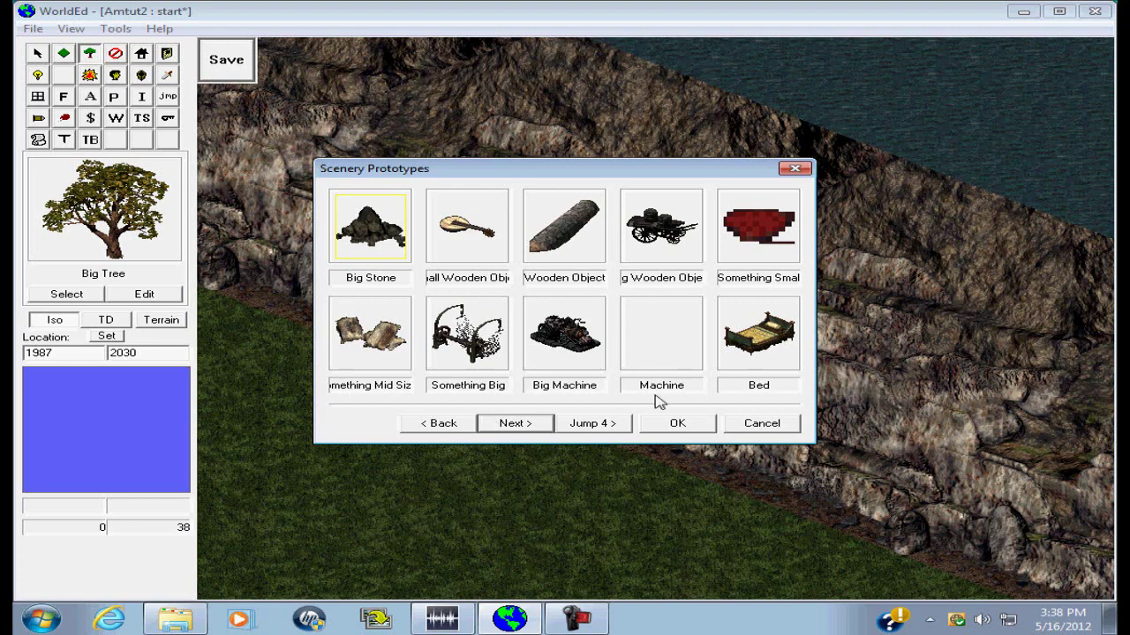
{"action": "left_click", "coordinate": [766, 333]}
{"action": "left_click", "coordinate": [677, 424]}
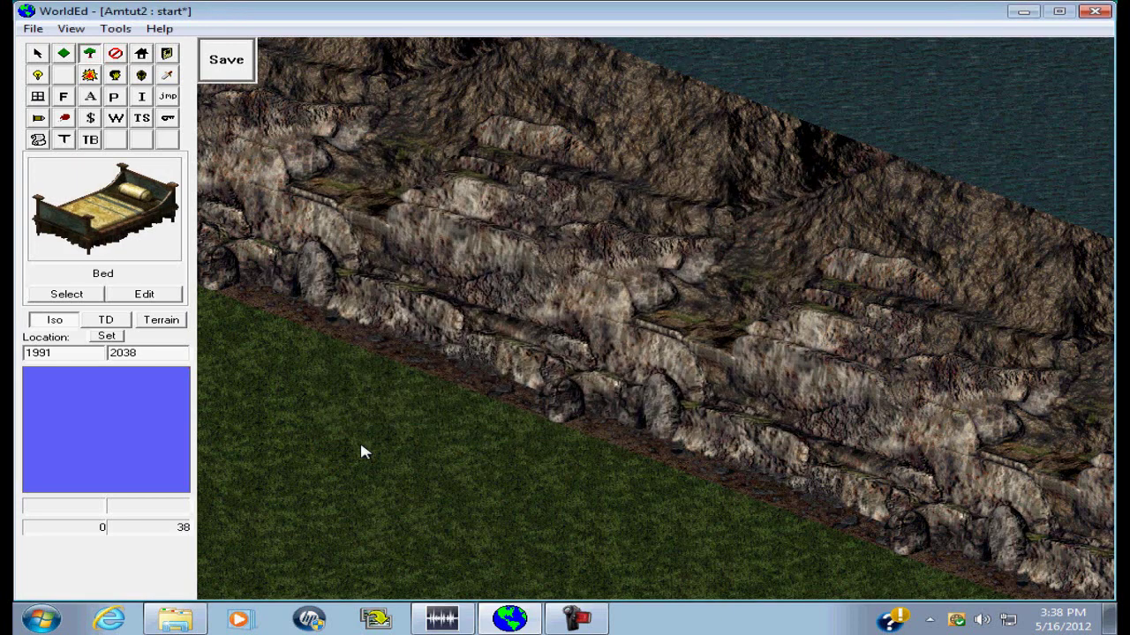
- Edit the placed bed and clear its art by picking the blank <unknown> entry
{"action": "right_click", "coordinate": [406, 490]}
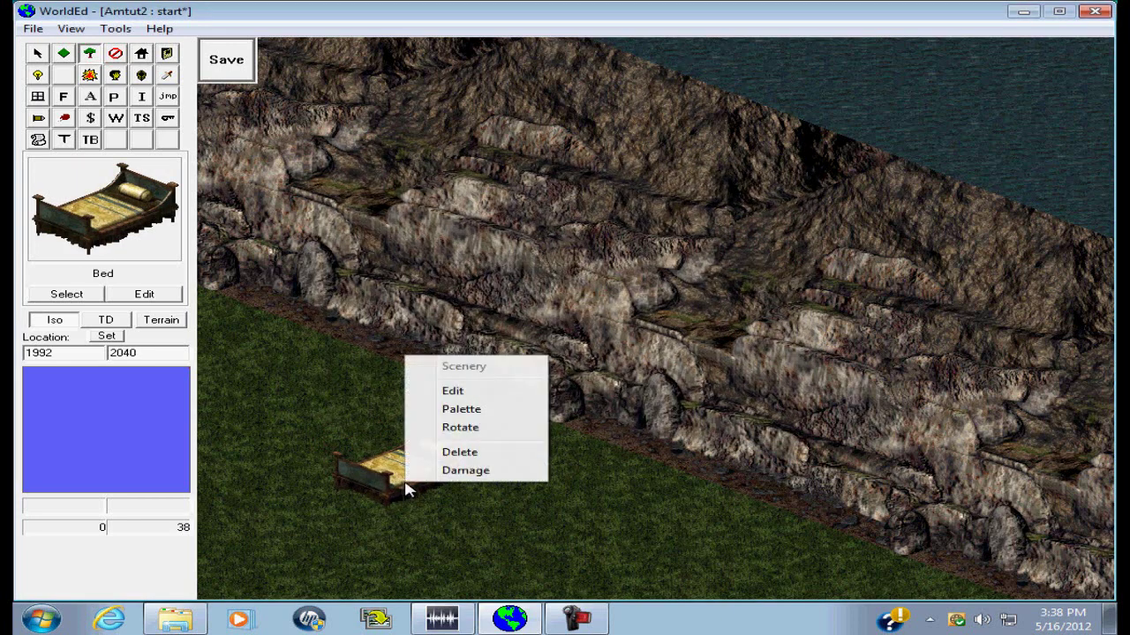
{"action": "left_click", "coordinate": [511, 391]}
{"action": "left_click", "coordinate": [425, 291]}
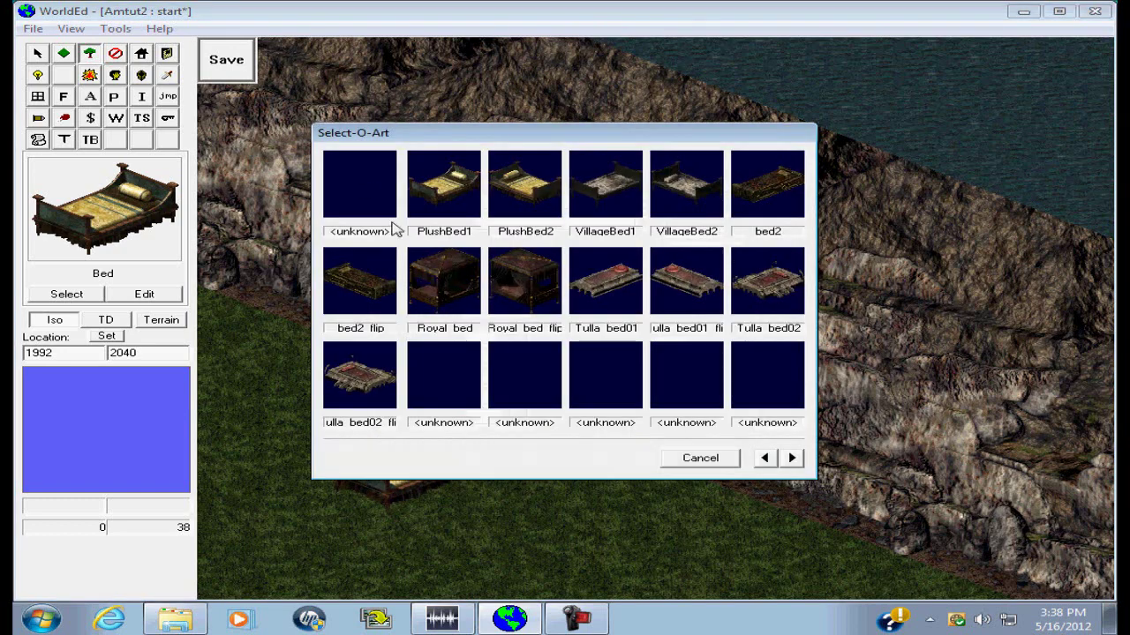
{"action": "left_click", "coordinate": [355, 169]}
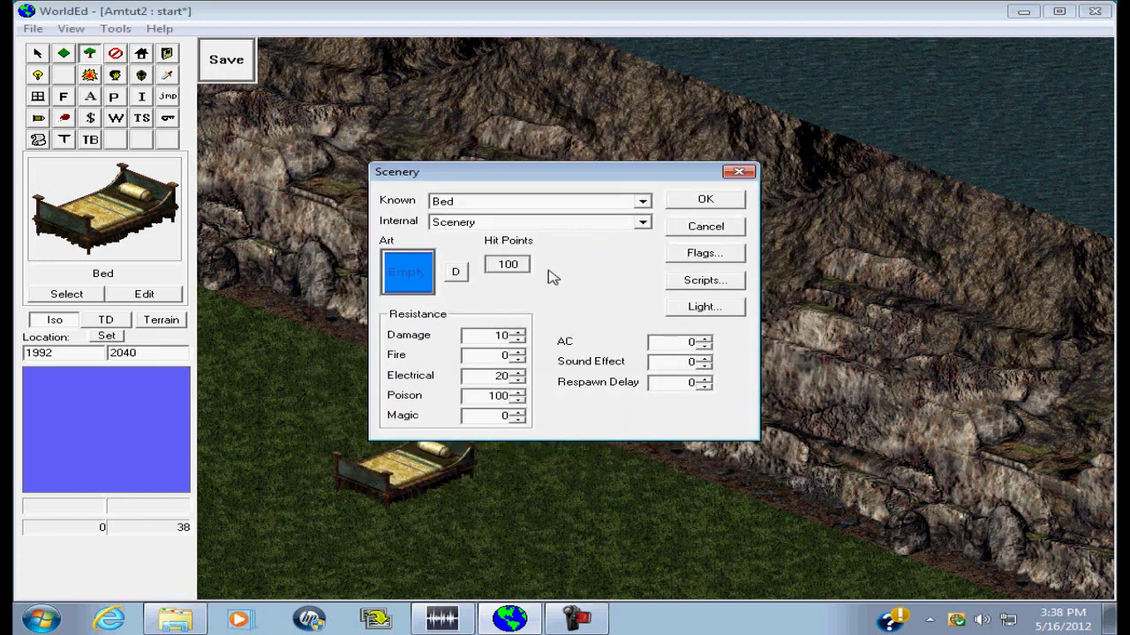
- Explore the available art lists for the bed, trying Facade and Portal
{"action": "left_click", "coordinate": [403, 279]}
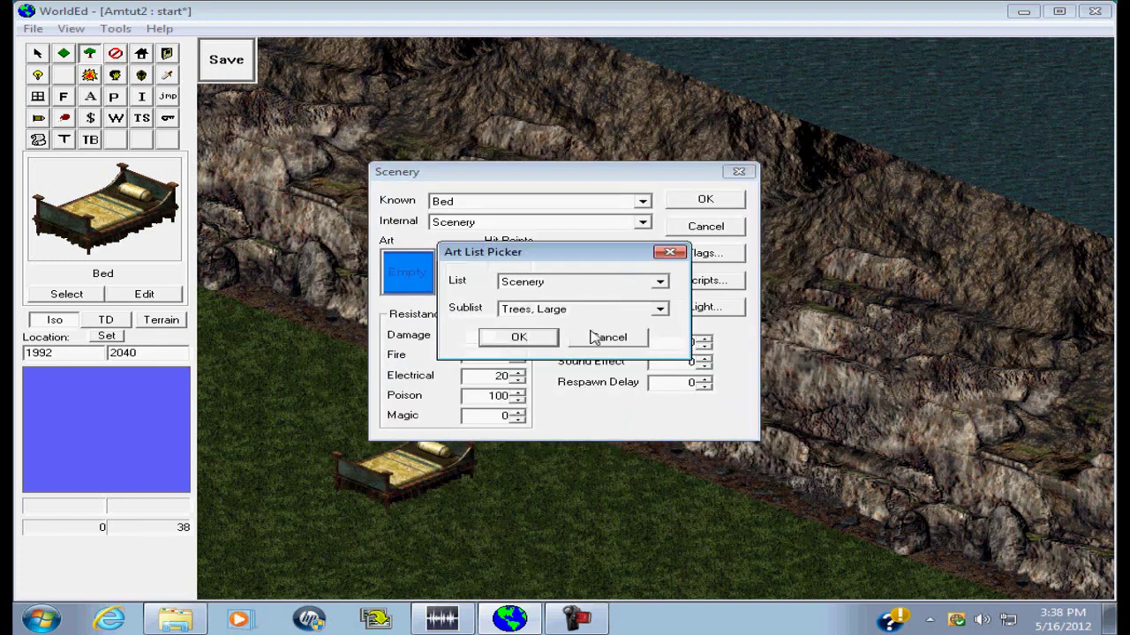
{"action": "left_click", "coordinate": [560, 283]}
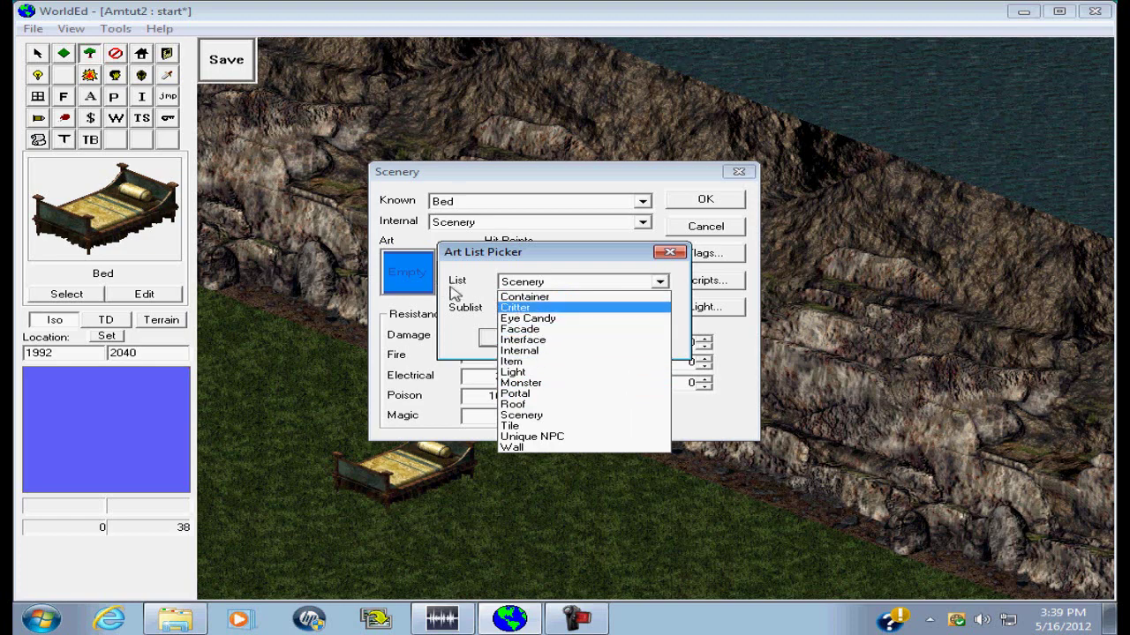
{"action": "left_click", "coordinate": [459, 293]}
{"action": "left_click", "coordinate": [542, 311]}
{"action": "left_click", "coordinate": [542, 314]}
{"action": "left_click", "coordinate": [532, 290]}
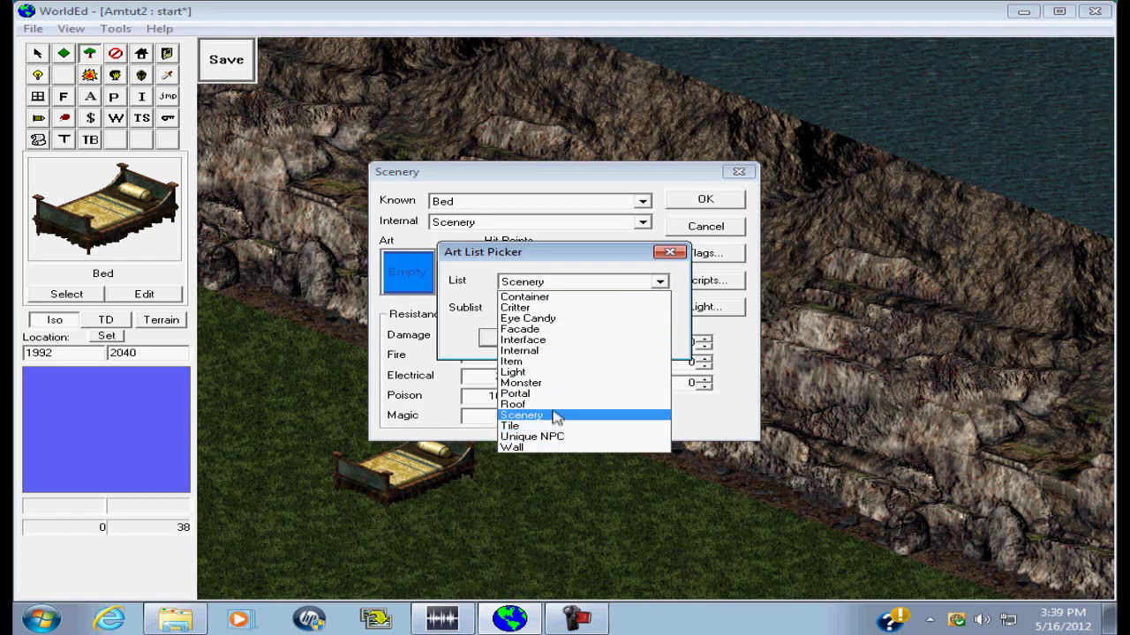
{"action": "left_click", "coordinate": [539, 329]}
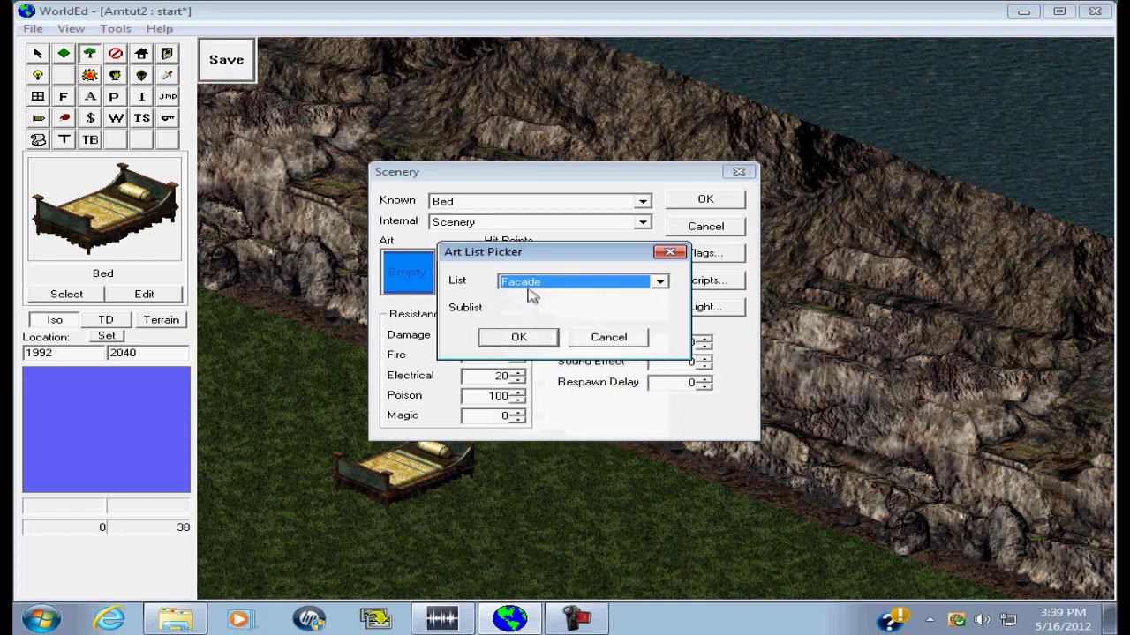
{"action": "left_click", "coordinate": [535, 286]}
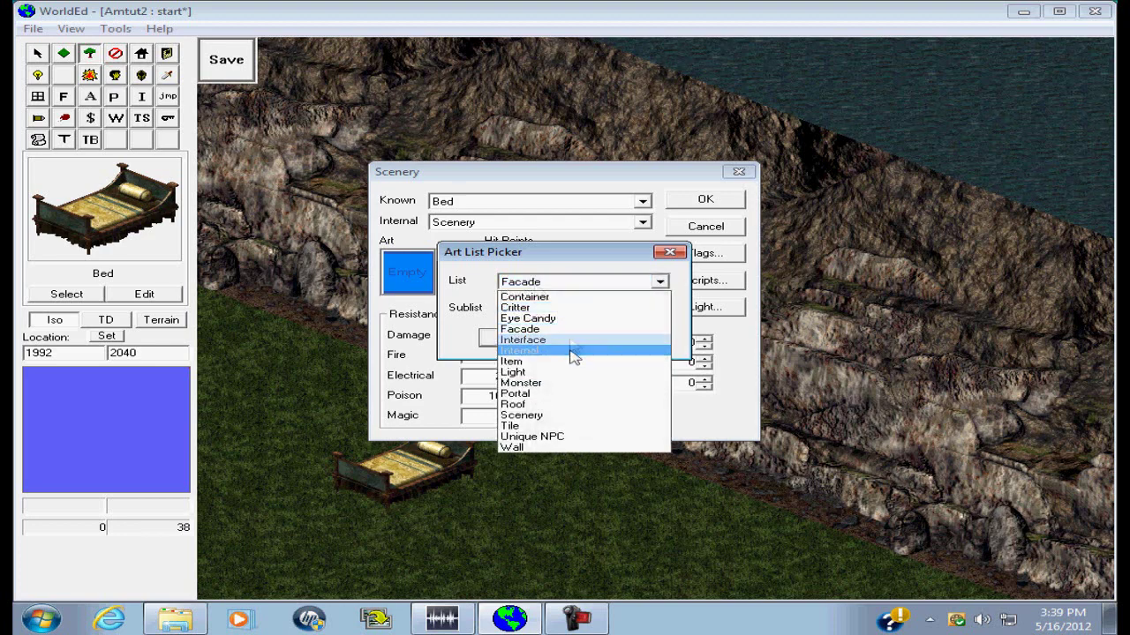
{"action": "left_click", "coordinate": [549, 393]}
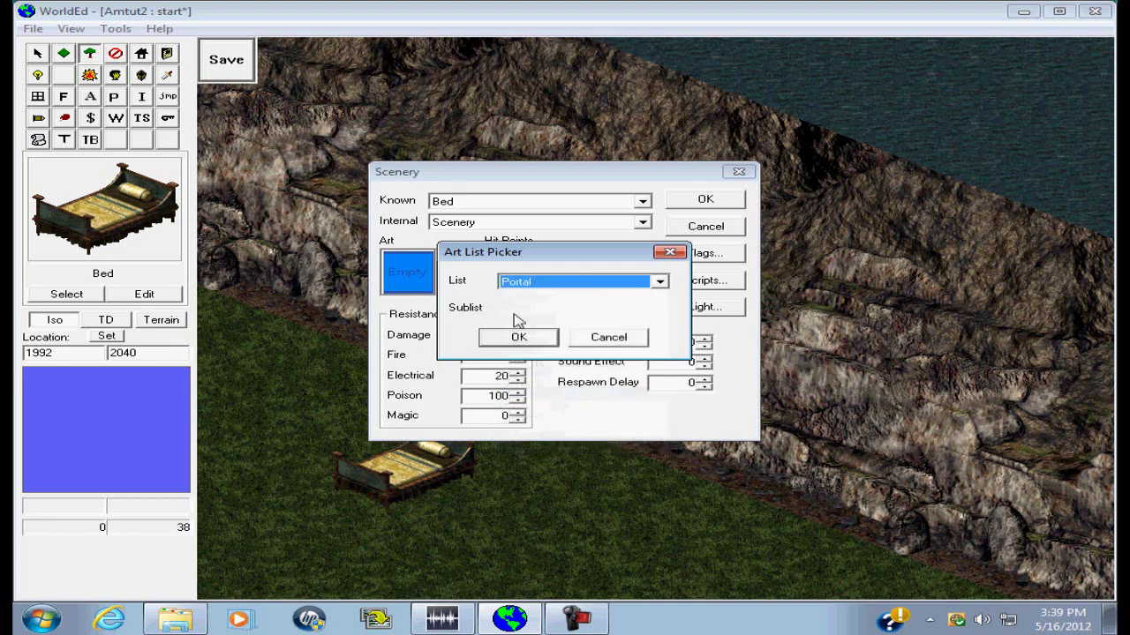
- Try to assign the bed an entry from the Facade art list
{"action": "left_click", "coordinate": [521, 284]}
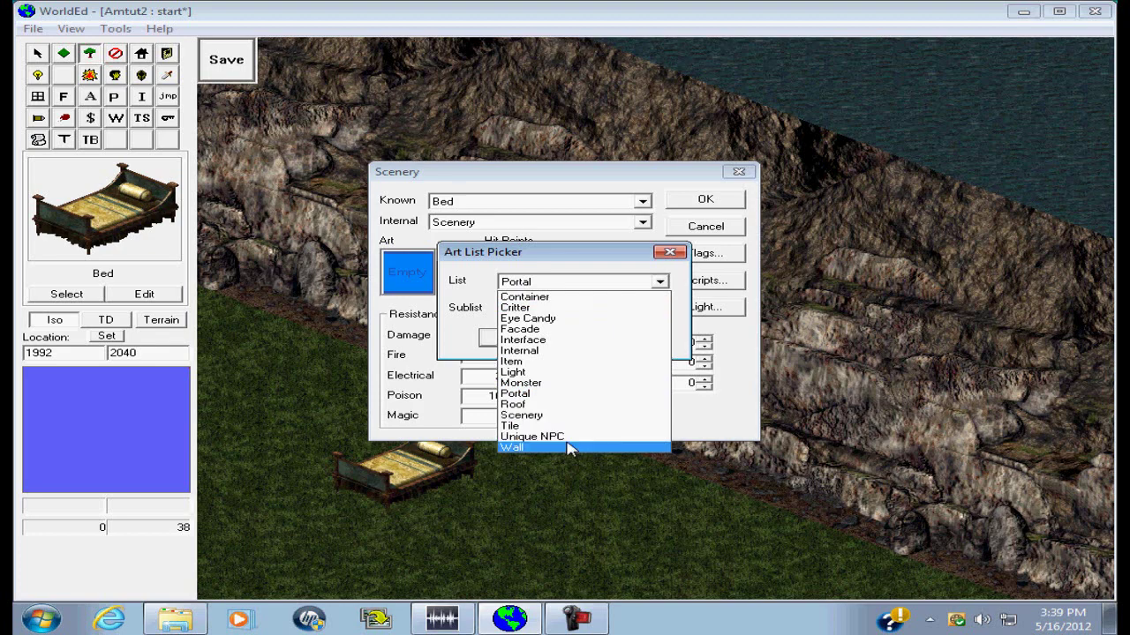
{"action": "left_click", "coordinate": [556, 330]}
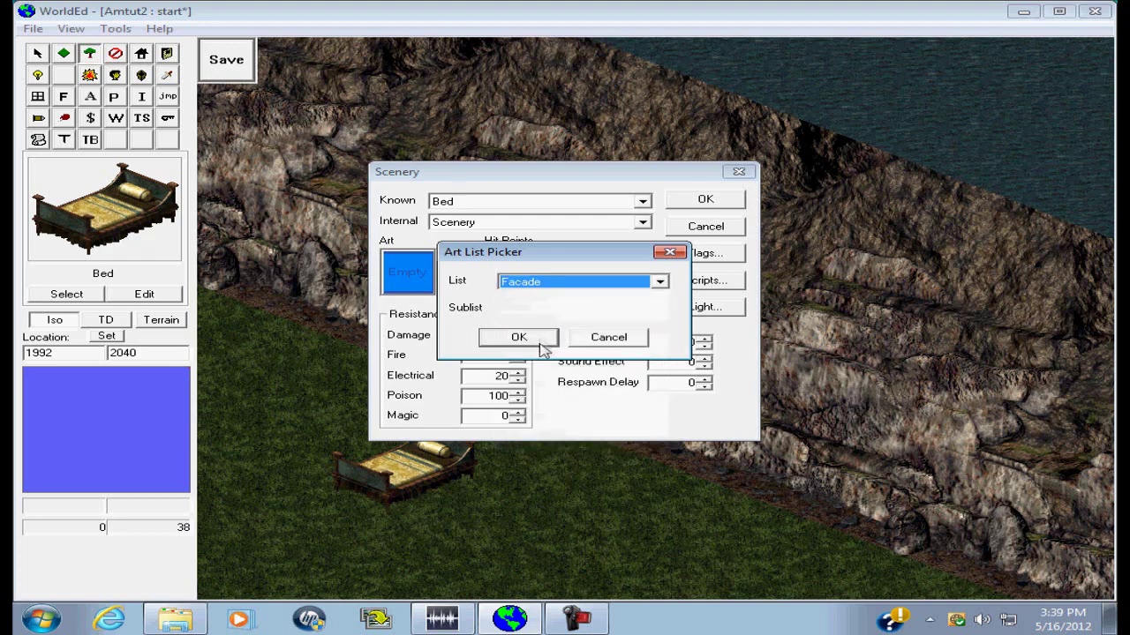
{"action": "left_click", "coordinate": [540, 341]}
{"action": "left_click", "coordinate": [794, 457]}
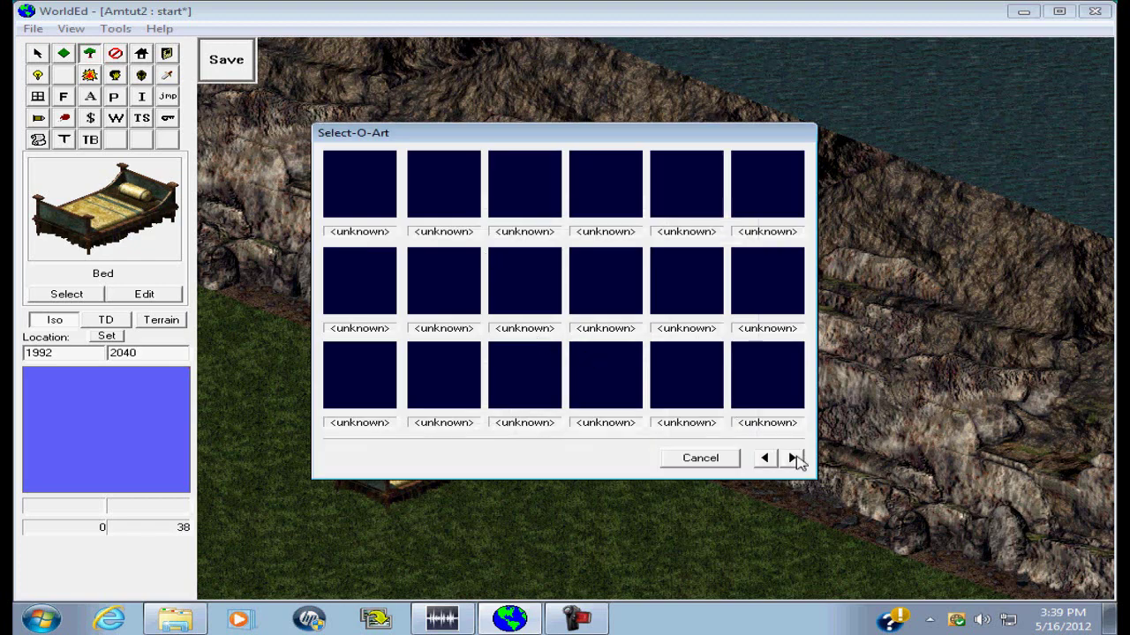
{"action": "left_click", "coordinate": [352, 167]}
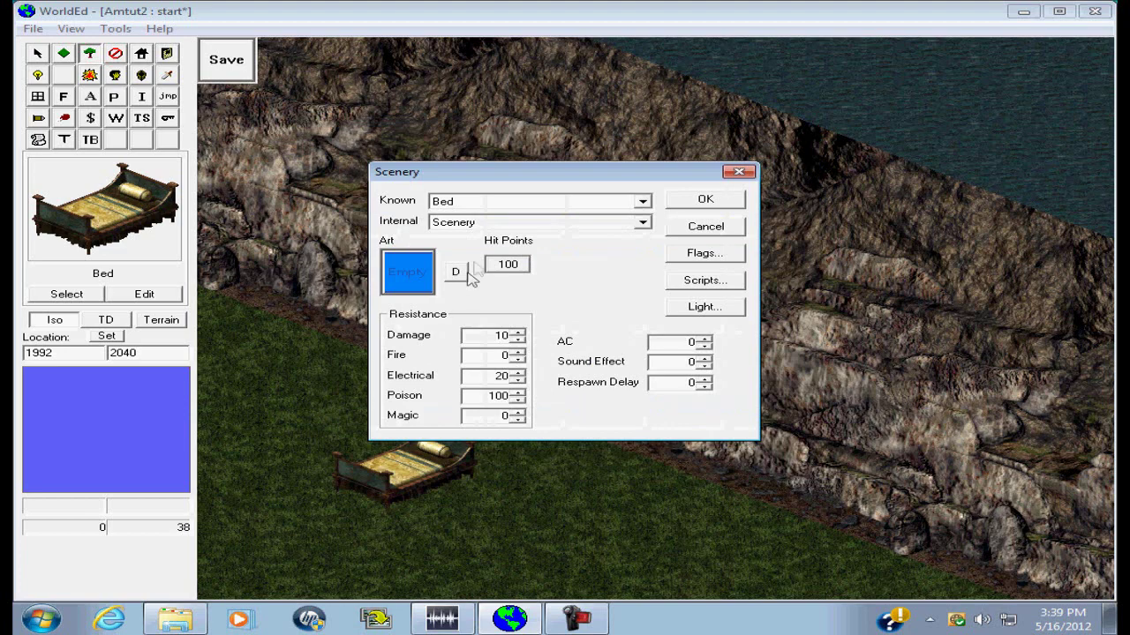
- Give the bed the clickable cave entrance art from the Teleport Facades sublist of Scenery and apply the edit
{"action": "left_click", "coordinate": [424, 271]}
{"action": "left_click", "coordinate": [559, 283]}
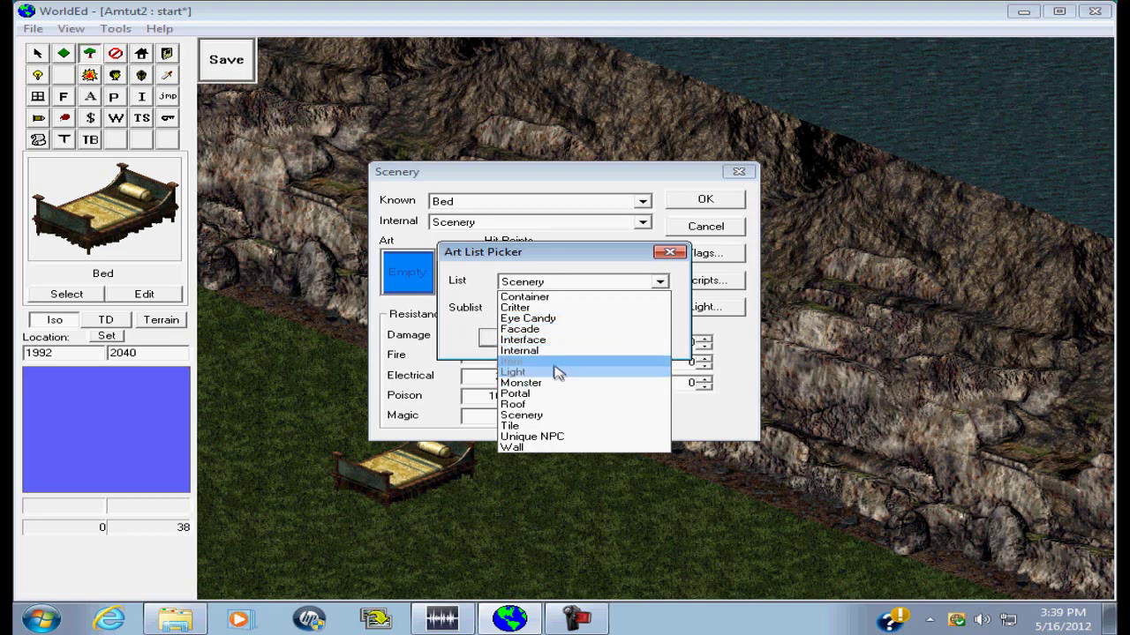
{"action": "left_click", "coordinate": [558, 415]}
{"action": "left_click", "coordinate": [534, 309]}
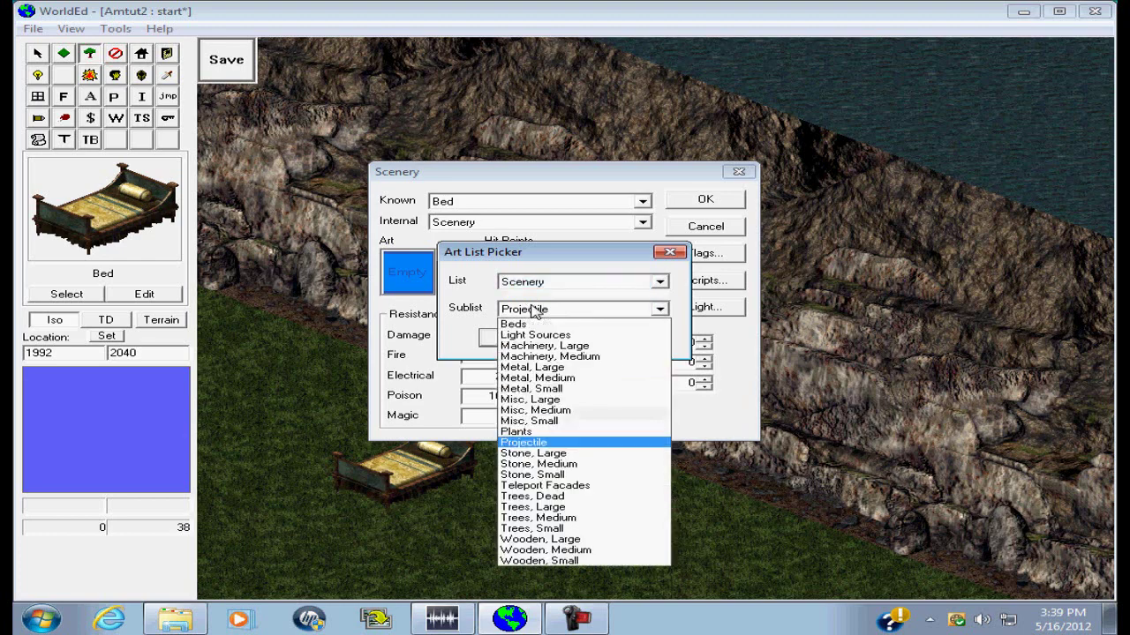
{"action": "left_click", "coordinate": [569, 486]}
{"action": "left_click", "coordinate": [543, 340]}
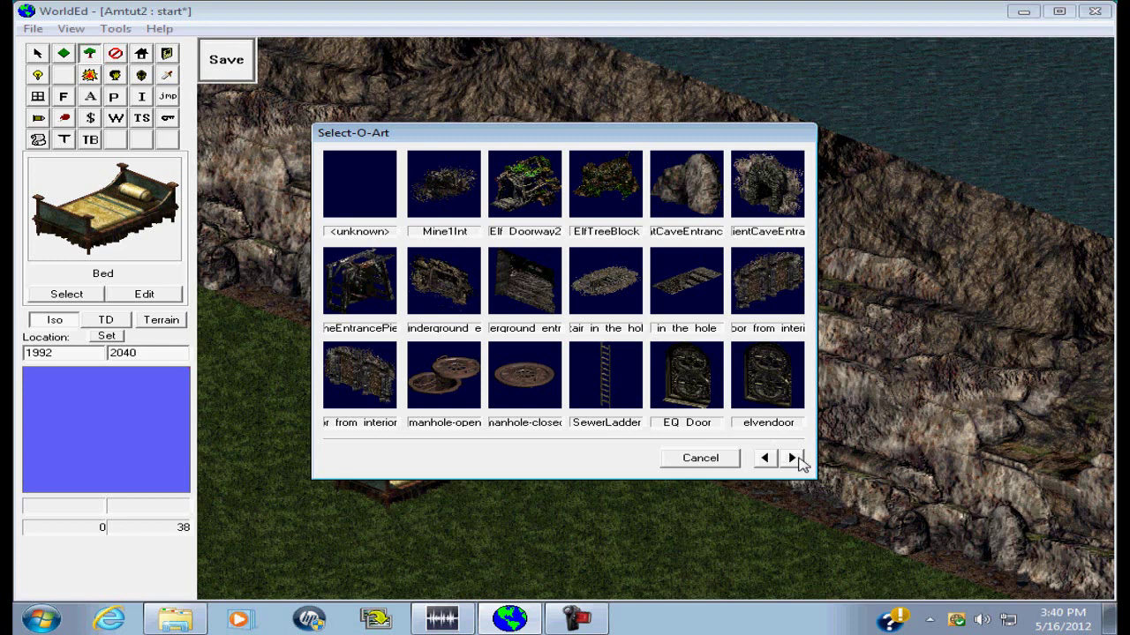
{"action": "left_click", "coordinate": [792, 458]}
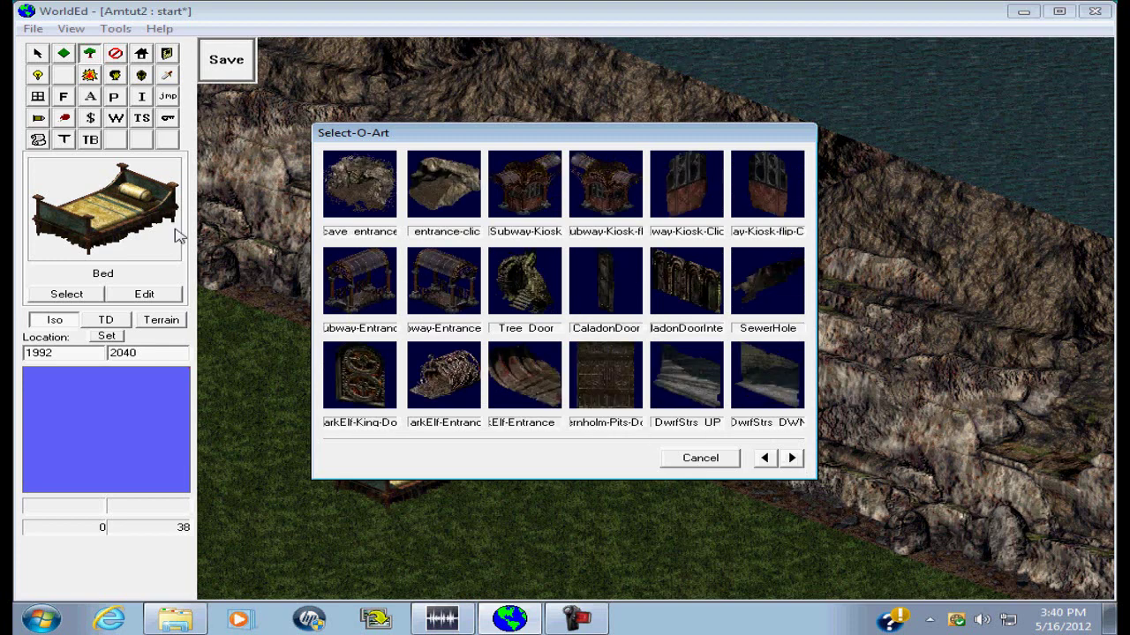
{"action": "left_click", "coordinate": [444, 183]}
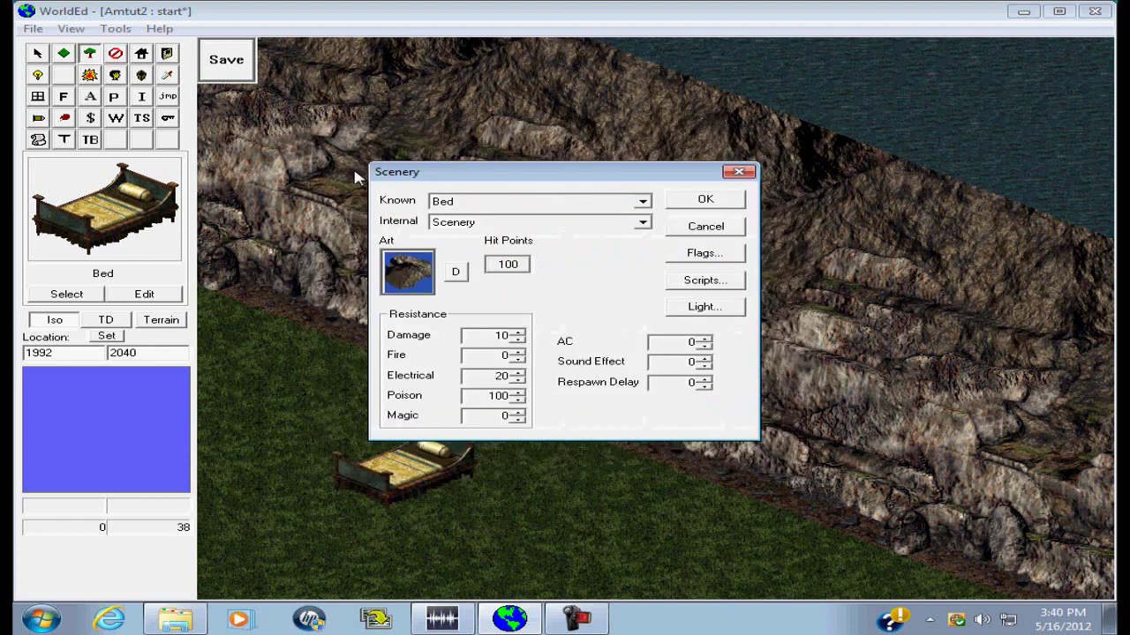
{"action": "left_click", "coordinate": [739, 205]}
- Select the cave entrance and move it across the grass towards the cliff
{"action": "left_click", "coordinate": [37, 53]}
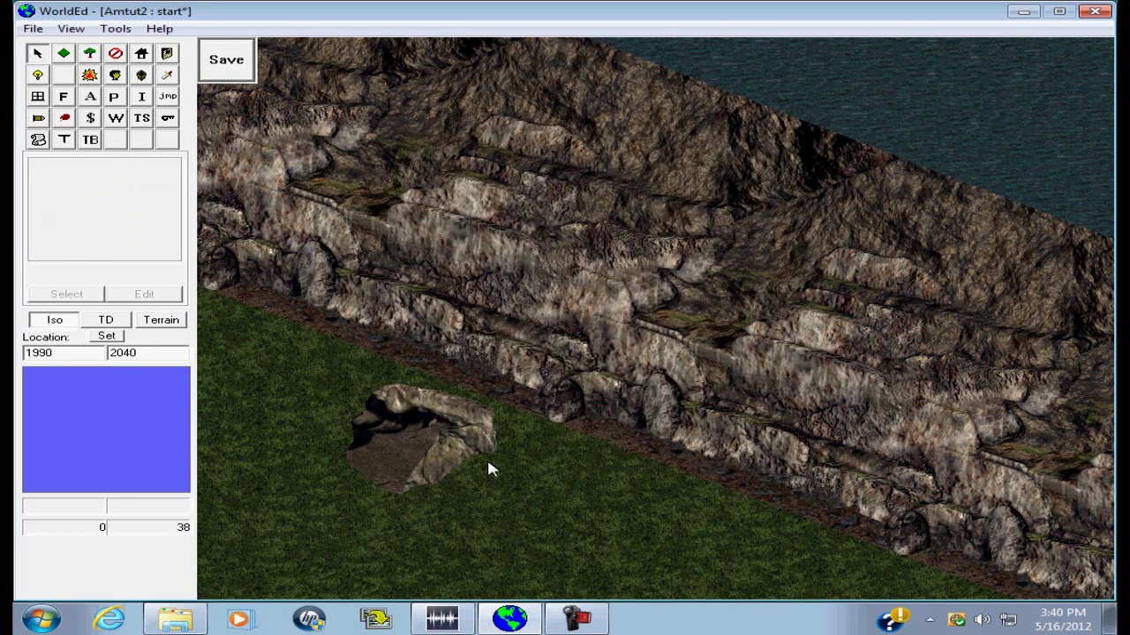
{"action": "left_click", "coordinate": [439, 464]}
{"action": "mouse_move", "coordinate": [444, 468]}
{"action": "left_mouse_down"}
{"action": "mouse_move", "coordinate": [424, 468]}
{"action": "mouse_move", "coordinate": [446, 477]}
{"action": "left_mouse_up"}
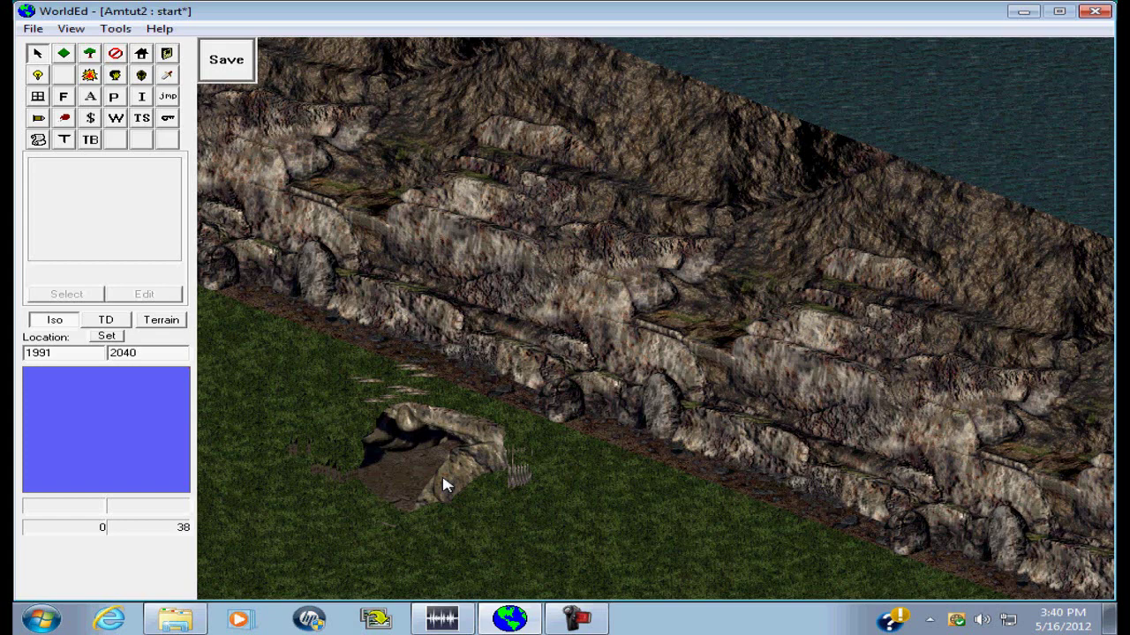
{"action": "mouse_move", "coordinate": [458, 473]}
{"action": "left_mouse_down"}
{"action": "mouse_move", "coordinate": [443, 482]}
{"action": "mouse_move", "coordinate": [461, 506]}
{"action": "mouse_move", "coordinate": [589, 462]}
{"action": "mouse_move", "coordinate": [569, 404]}
{"action": "mouse_move", "coordinate": [589, 353]}
{"action": "mouse_move", "coordinate": [716, 361]}
{"action": "mouse_move", "coordinate": [774, 378]}
{"action": "mouse_move", "coordinate": [887, 461]}
{"action": "mouse_move", "coordinate": [433, 497]}
{"action": "mouse_move", "coordinate": [580, 323]}
{"action": "mouse_move", "coordinate": [683, 394]}
{"action": "mouse_move", "coordinate": [487, 255]}
{"action": "mouse_move", "coordinate": [461, 320]}
{"action": "mouse_move", "coordinate": [501, 514]}
{"action": "mouse_move", "coordinate": [489, 507]}
{"action": "mouse_move", "coordinate": [609, 460]}
{"action": "left_mouse_up"}
- Nudge the cave entrance diagonally down-left, then up-right in small increments
{"action": "key", "text": "KP_1"}
{"action": "key", "text": "KP_1"}
{"action": "key", "text": "KP_1"}
{"action": "key", "text": "KP_1"}
{"action": "key", "text": "KP_1"}
{"action": "key", "text": "KP_1"}
{"action": "key", "text": "KP_1"}
{"action": "key", "text": "KP_9"}
{"action": "key", "text": "KP_9"}
{"action": "key", "text": "KP_9"}
{"action": "key", "text": "KP_9"}
{"action": "key", "text": "KP_9"}
{"action": "key", "text": "KP_9"}
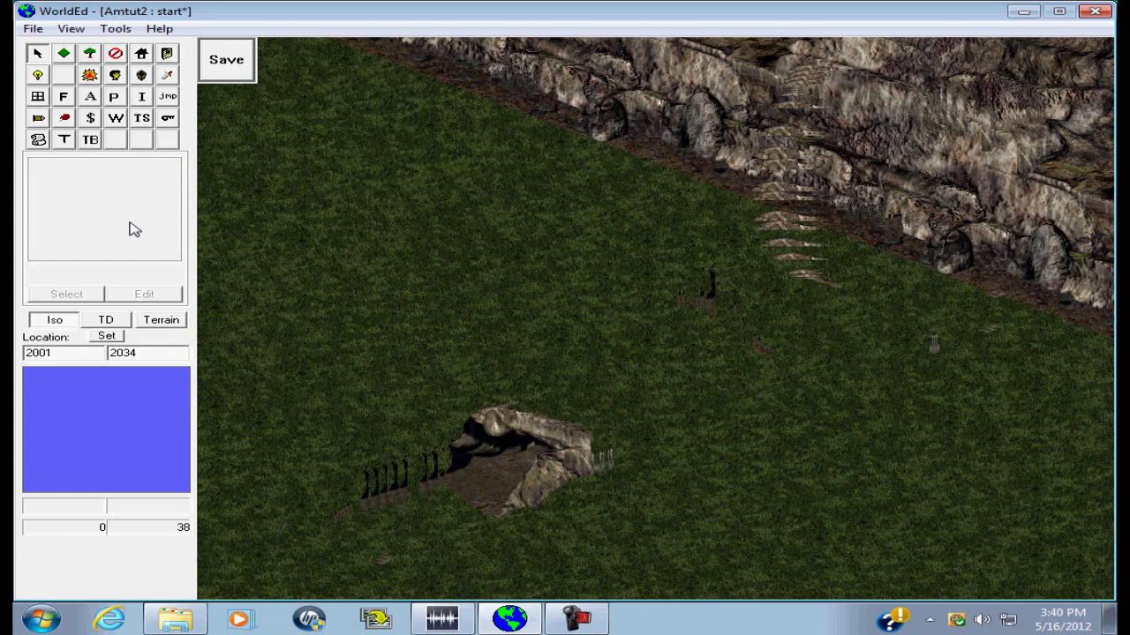
{"action": "key", "text": "KP_9"}
{"action": "key", "text": "KP_9"}
{"action": "key", "text": "KP_9"}
- Browse the facade list to Wolf-Cave and place that facade in the cliff wall beside the grass
{"action": "left_click", "coordinate": [62, 96]}
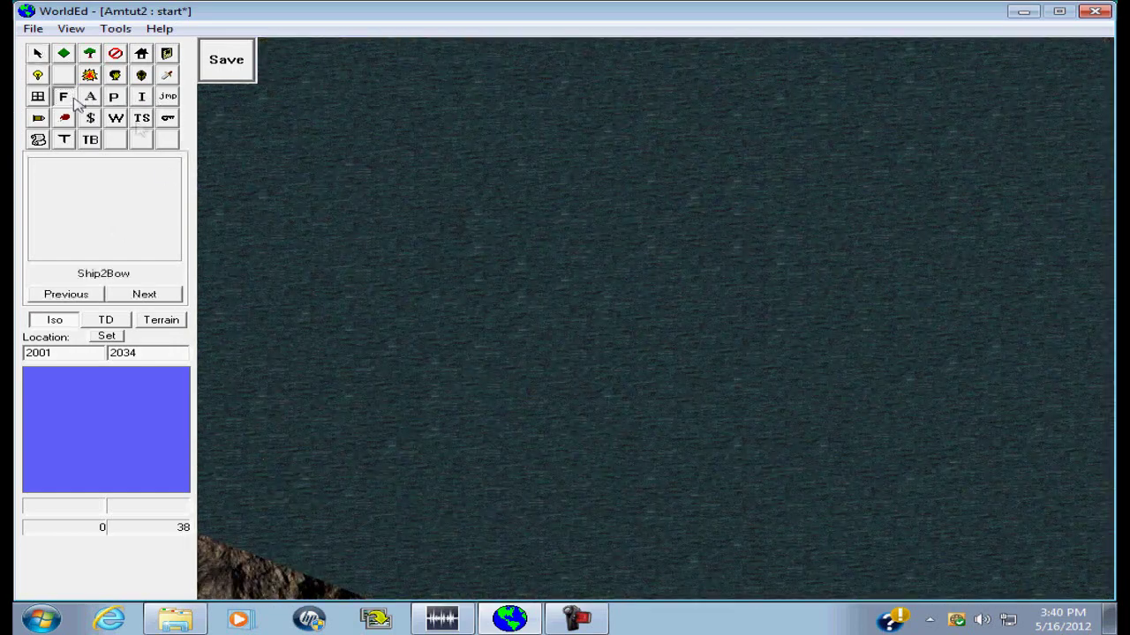
{"action": "left_click", "coordinate": [146, 298]}
{"action": "left_click", "coordinate": [145, 297]}
{"action": "left_click", "coordinate": [146, 298]}
{"action": "left_click", "coordinate": [146, 297]}
{"action": "left_click", "coordinate": [145, 297]}
{"action": "left_click", "coordinate": [146, 297]}
{"action": "left_click", "coordinate": [145, 298]}
{"action": "left_click", "coordinate": [146, 297]}
{"action": "left_click", "coordinate": [146, 297]}
{"action": "left_click", "coordinate": [145, 297]}
{"action": "left_click", "coordinate": [145, 297]}
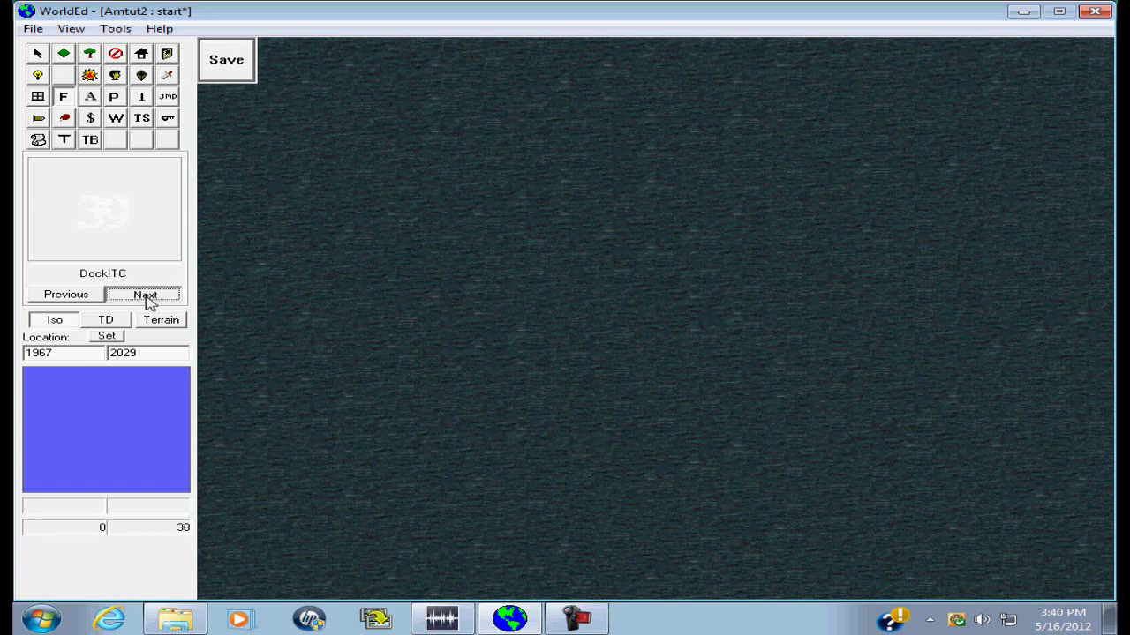
{"action": "left_click", "coordinate": [145, 295]}
{"action": "left_click", "coordinate": [146, 295]}
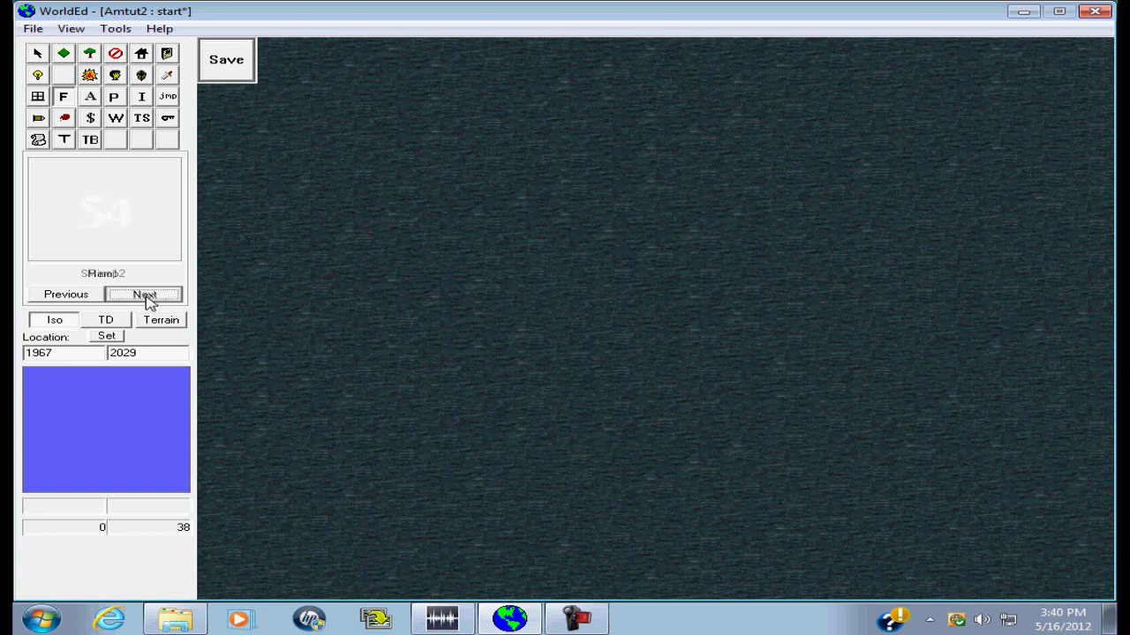
{"action": "left_click", "coordinate": [97, 296]}
{"action": "left_click", "coordinate": [122, 300]}
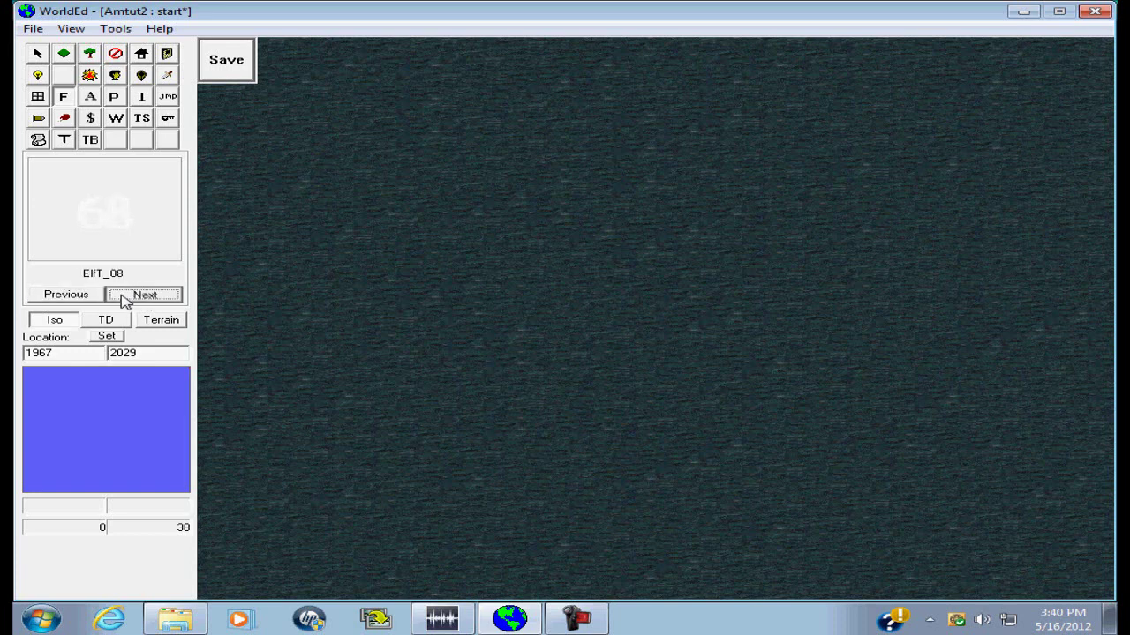
{"action": "left_click", "coordinate": [124, 300]}
{"action": "left_click", "coordinate": [124, 300]}
{"action": "left_click", "coordinate": [124, 300]}
{"action": "left_click", "coordinate": [123, 300]}
{"action": "left_click", "coordinate": [94, 295]}
{"action": "left_click", "coordinate": [146, 300]}
{"action": "left_click", "coordinate": [146, 300]}
{"action": "left_click", "coordinate": [145, 300]}
{"action": "left_click", "coordinate": [145, 300]}
{"action": "left_click", "coordinate": [145, 300]}
{"action": "left_click", "coordinate": [146, 300]}
{"action": "left_click", "coordinate": [145, 300]}
{"action": "left_click", "coordinate": [145, 300]}
{"action": "left_click", "coordinate": [145, 300]}
{"action": "left_click", "coordinate": [145, 300]}
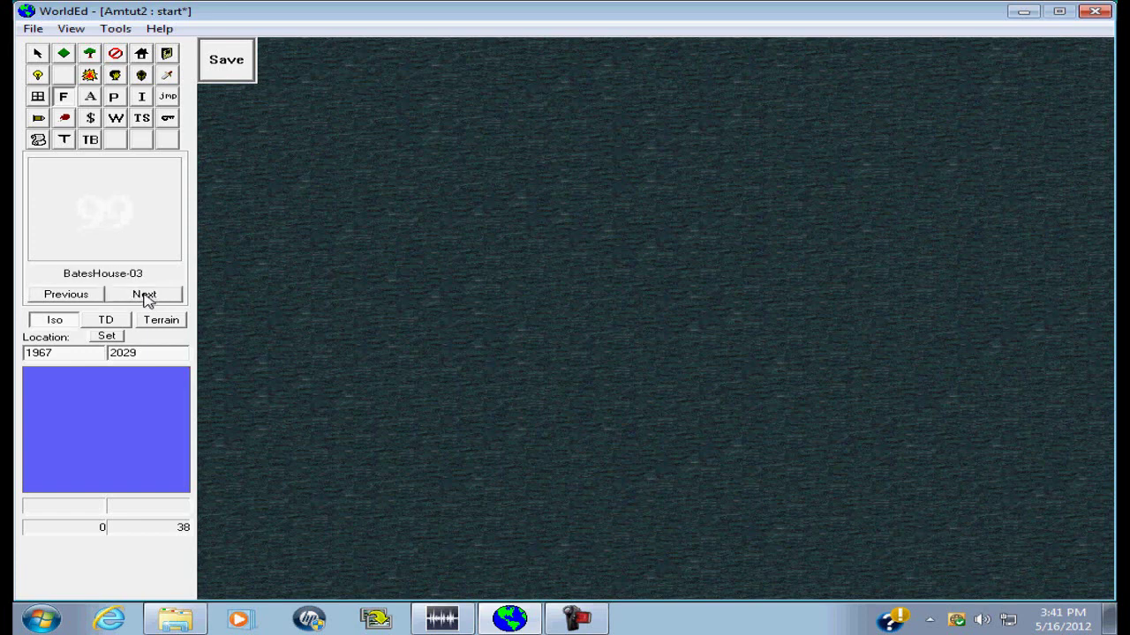
{"action": "left_click", "coordinate": [146, 301]}
{"action": "left_click", "coordinate": [145, 298]}
{"action": "left_click", "coordinate": [147, 300]}
{"action": "left_click", "coordinate": [146, 300]}
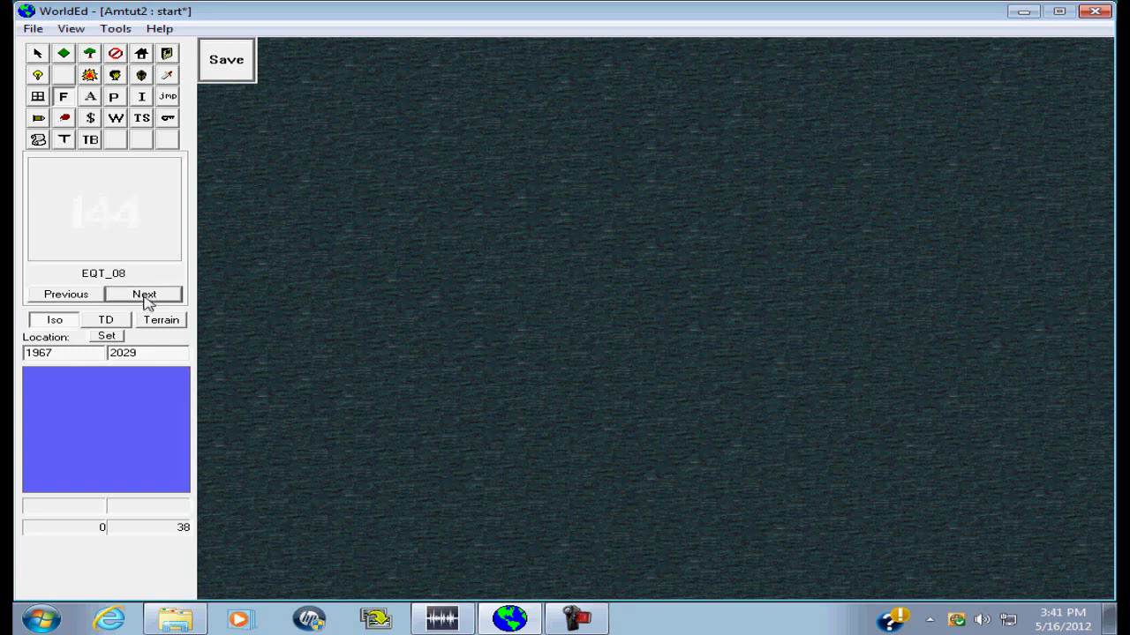
{"action": "left_click", "coordinate": [146, 300]}
{"action": "left_click", "coordinate": [146, 300]}
{"action": "left_click", "coordinate": [147, 300]}
{"action": "left_click", "coordinate": [146, 300]}
{"action": "left_click", "coordinate": [147, 300]}
{"action": "left_click", "coordinate": [147, 300]}
{"action": "left_click", "coordinate": [147, 300]}
{"action": "left_click", "coordinate": [146, 300]}
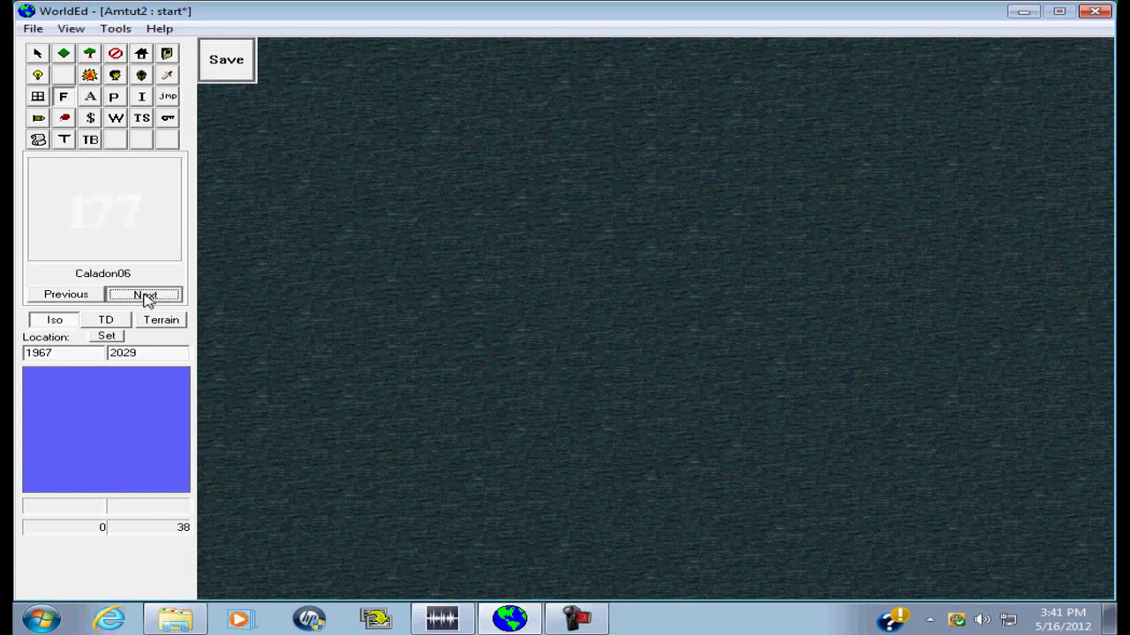
{"action": "left_click", "coordinate": [146, 300]}
{"action": "left_click", "coordinate": [147, 300]}
{"action": "left_click", "coordinate": [146, 300]}
{"action": "left_click", "coordinate": [146, 300]}
{"action": "left_click", "coordinate": [87, 297]}
{"action": "left_click", "coordinate": [133, 294]}
{"action": "key", "text": "Down"}
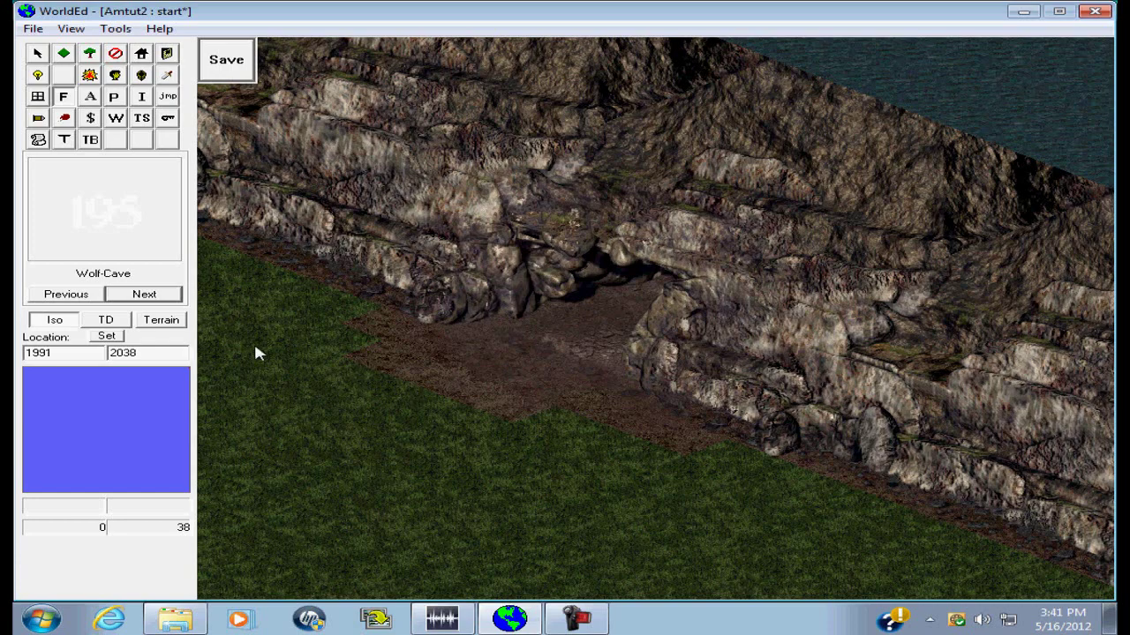
- Move the clickable cave entrance from the grass onto the Wolf-Cave opening in the cliff and save the map
{"action": "left_click", "coordinate": [37, 54]}
{"action": "key", "text": "Left"}
{"action": "key", "text": "Down"}
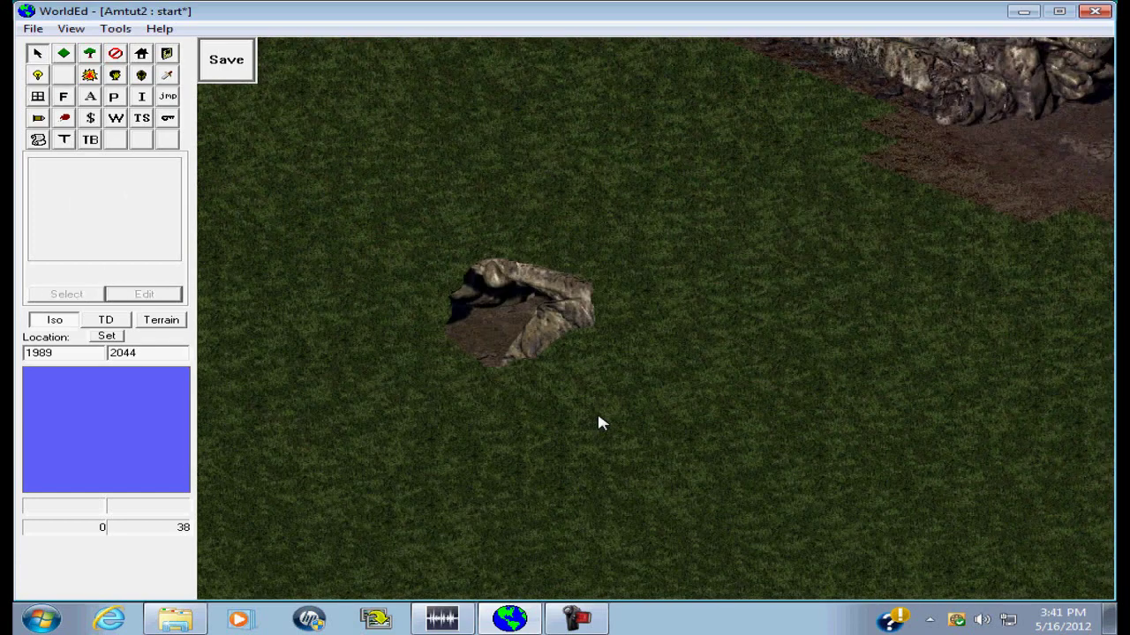
{"action": "key", "text": "Right"}
{"action": "key", "text": "Up"}
{"action": "left_click_drag", "start_coordinate": [562, 323], "coordinate": [689, 306]}
{"action": "key", "text": "Right"}
{"action": "key", "text": "Up"}
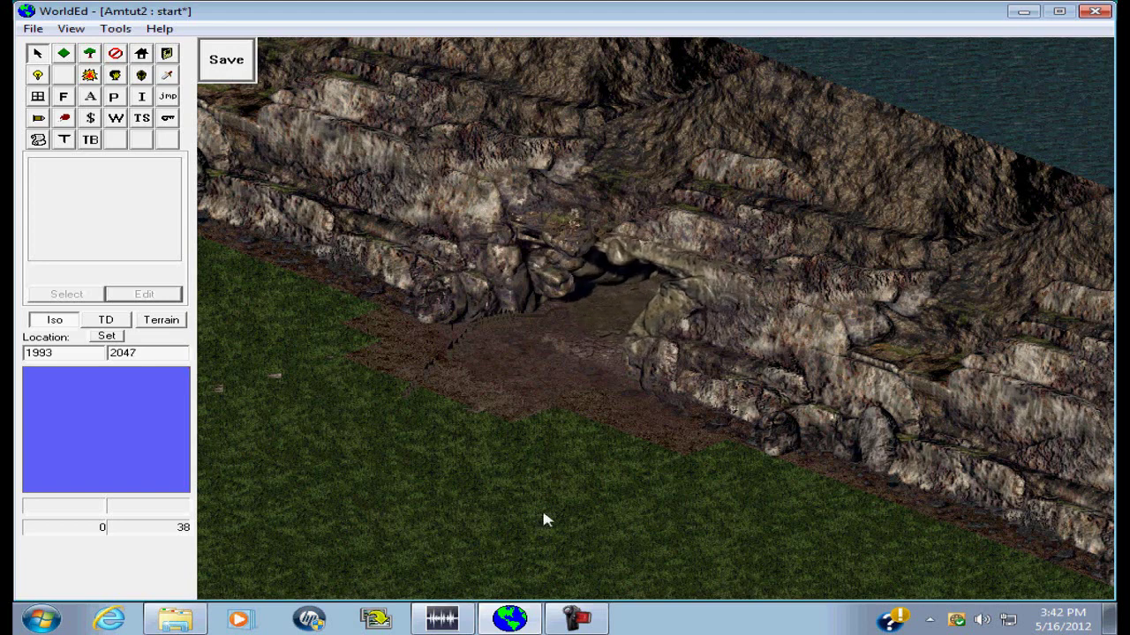
{"action": "key", "text": "Right"}
{"action": "key", "text": "Up"}
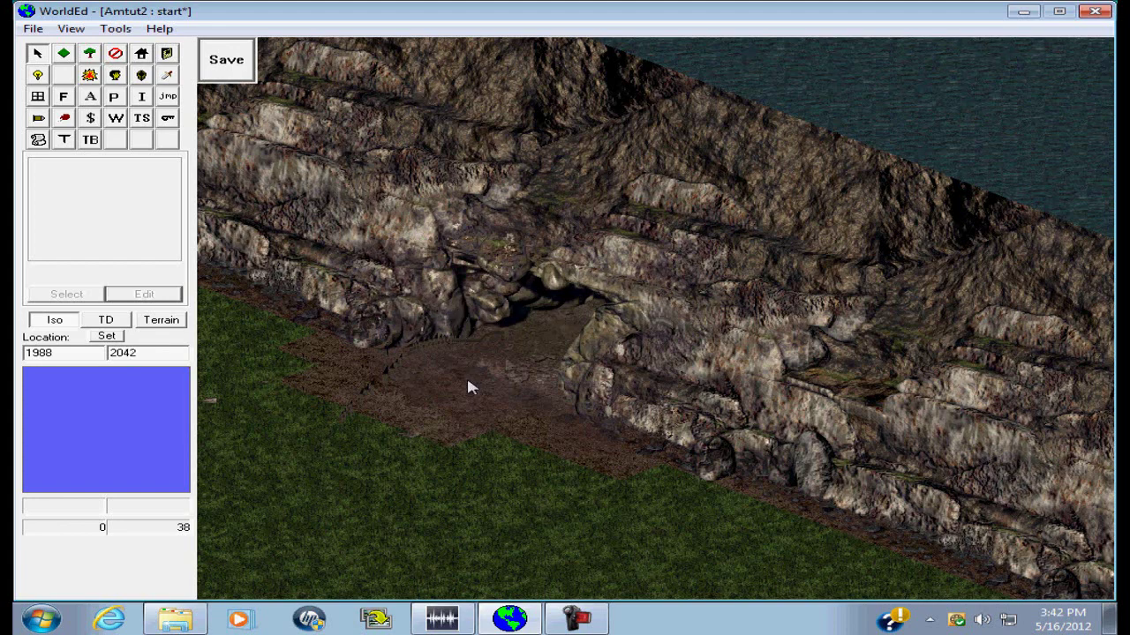
{"action": "left_click", "coordinate": [245, 73]}
- Put the world editor aside, launch Script Maker and start a new script
{"action": "left_click", "coordinate": [1023, 11]}
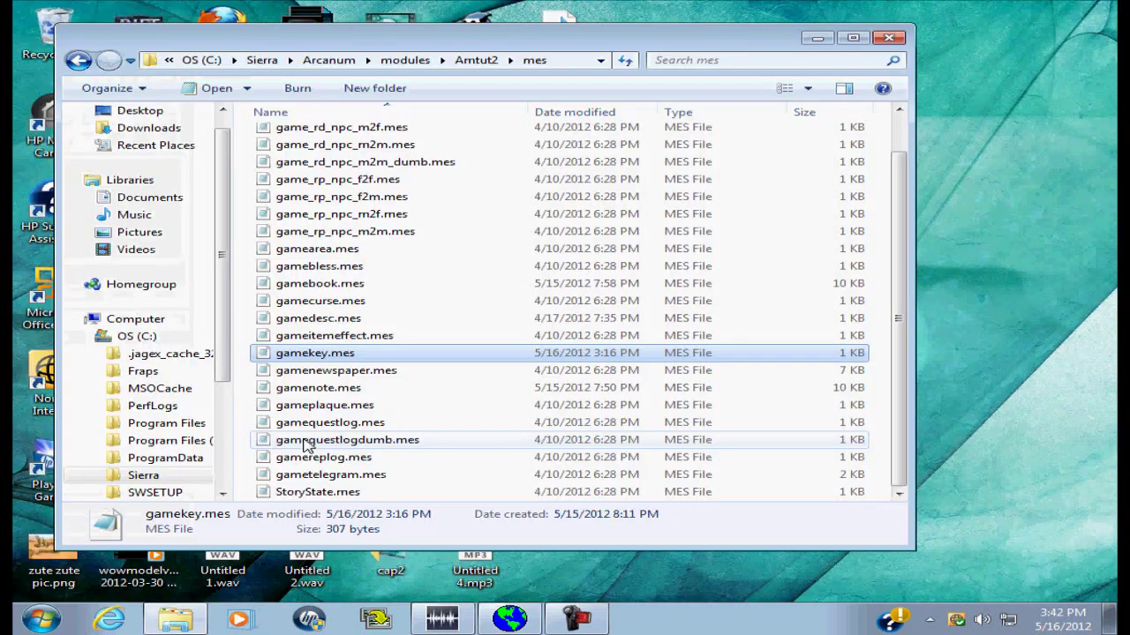
{"action": "left_click", "coordinate": [39, 619]}
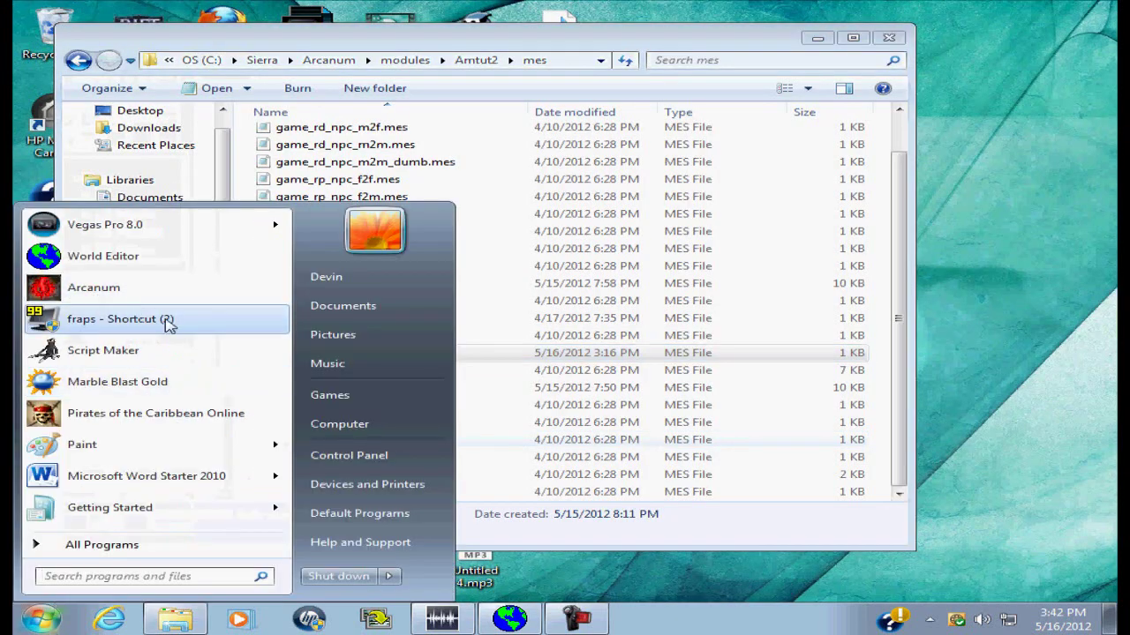
{"action": "left_click", "coordinate": [190, 357]}
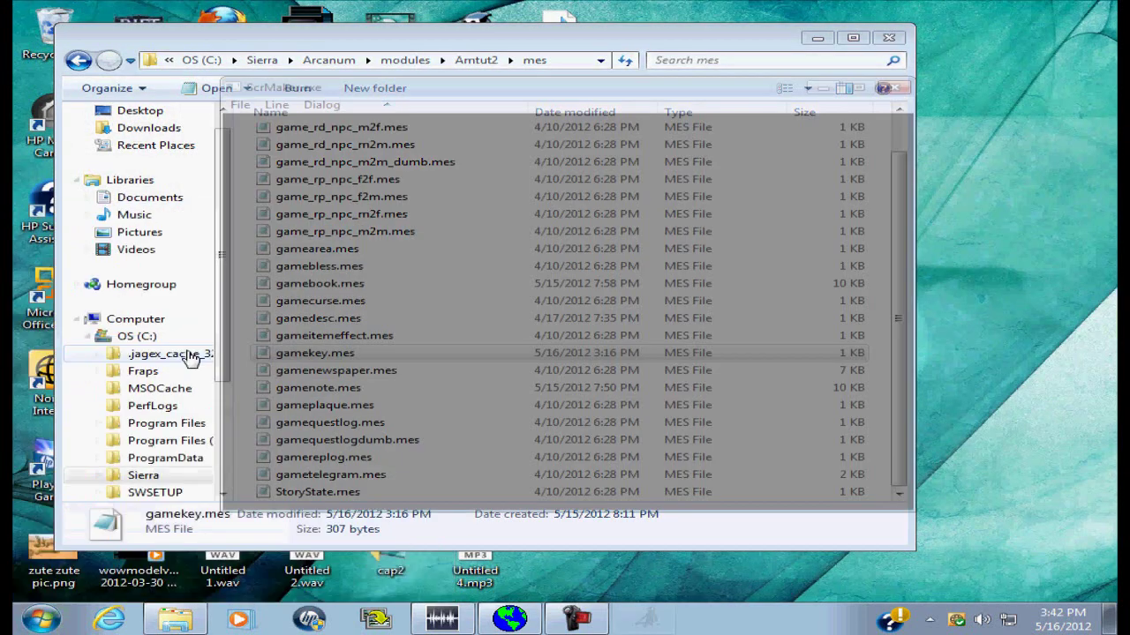
{"action": "left_click", "coordinate": [240, 105]}
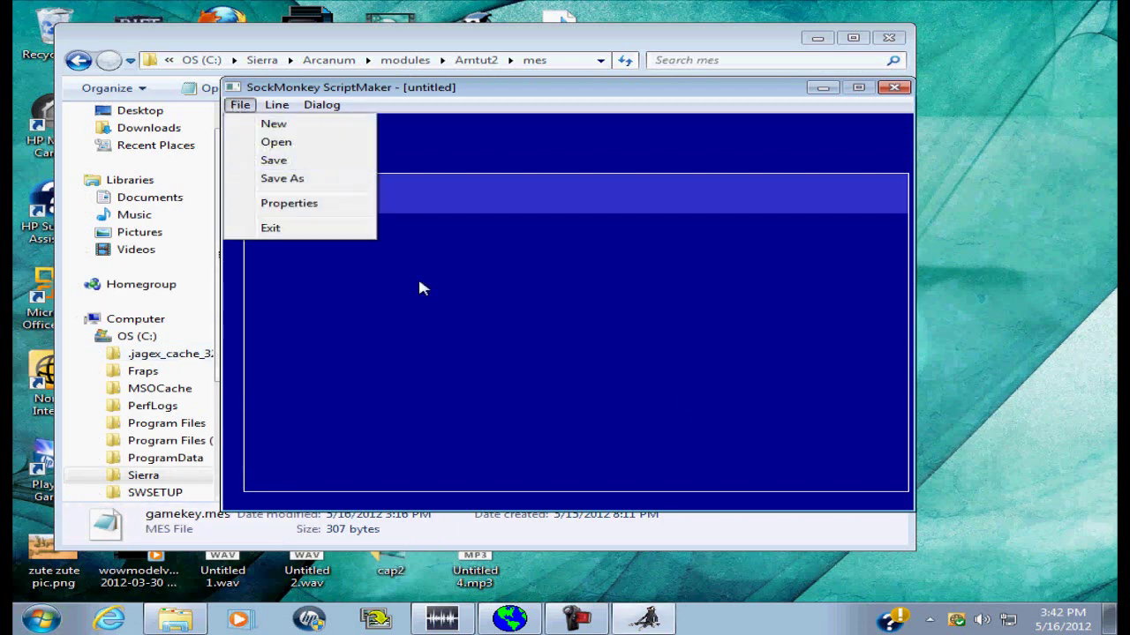
{"action": "left_click", "coordinate": [283, 125]}
- Add a script line with the action "teleport (obj) to map (num) at X:(num) Y:(num)" and Triggerer as its object
{"action": "left_click", "coordinate": [276, 106]}
{"action": "left_click", "coordinate": [321, 126]}
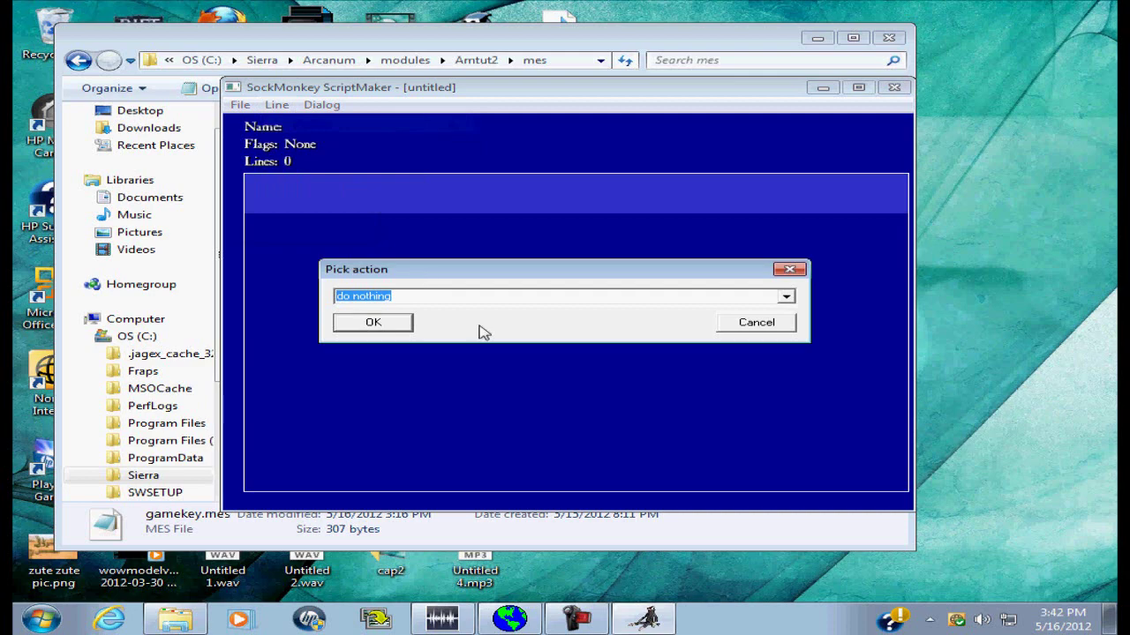
{"action": "left_click", "coordinate": [785, 296]}
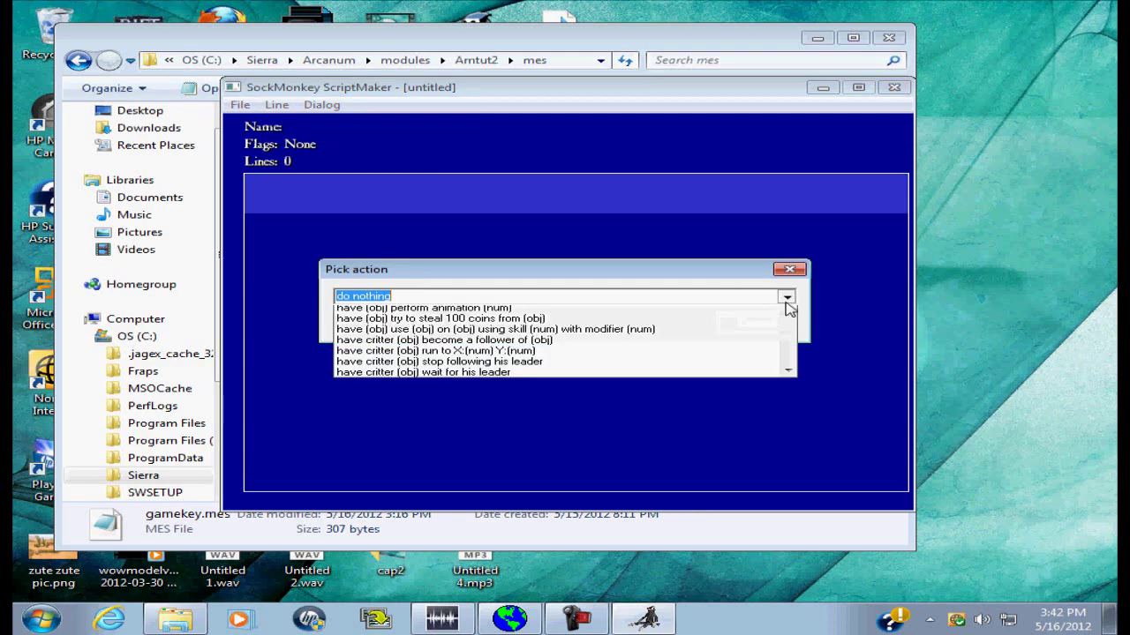
{"action": "scroll", "coordinate": [481, 433], "scroll_direction": "down", "scroll_amount": 2}
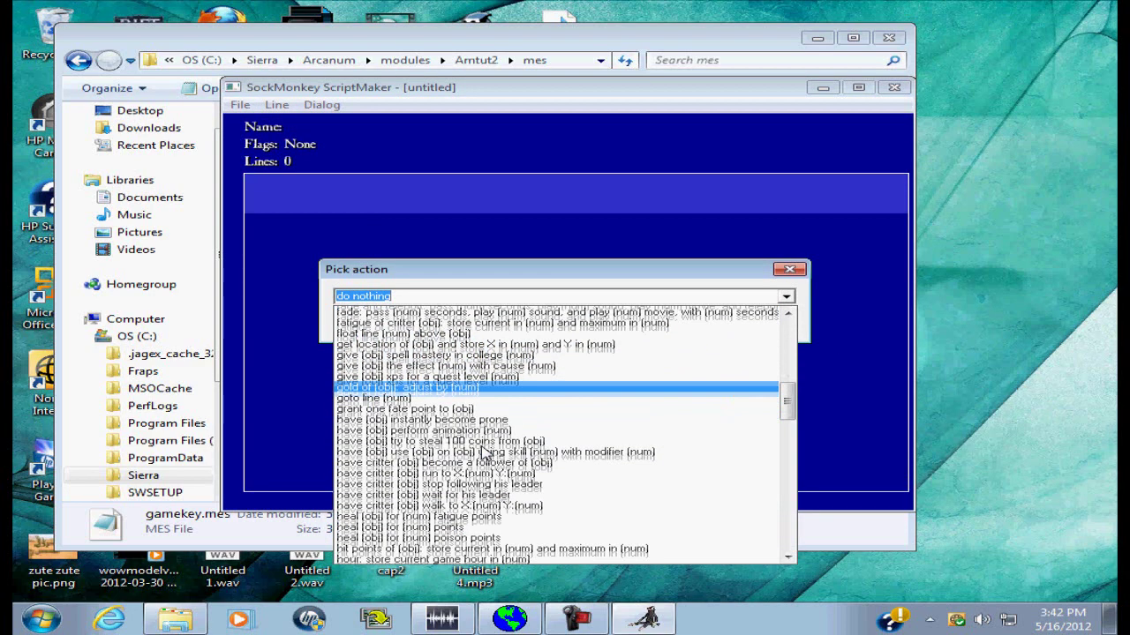
{"action": "scroll", "coordinate": [484, 450], "scroll_direction": "up", "scroll_amount": 3}
{"action": "scroll", "coordinate": [483, 452], "scroll_direction": "up", "scroll_amount": 4}
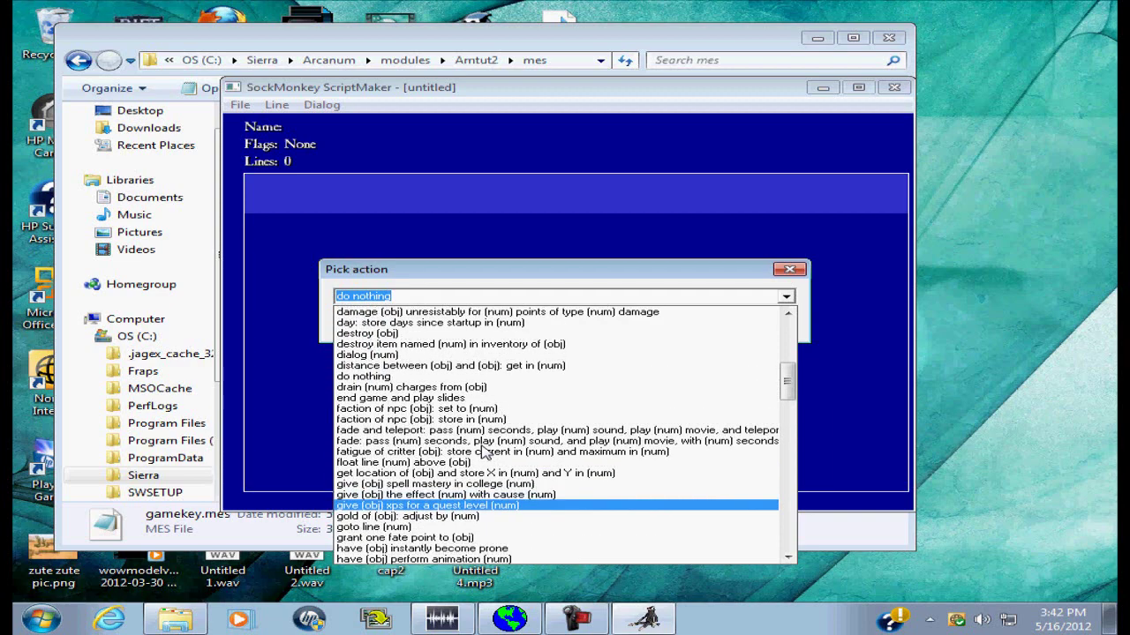
{"action": "scroll", "coordinate": [484, 452], "scroll_direction": "down", "scroll_amount": 1}
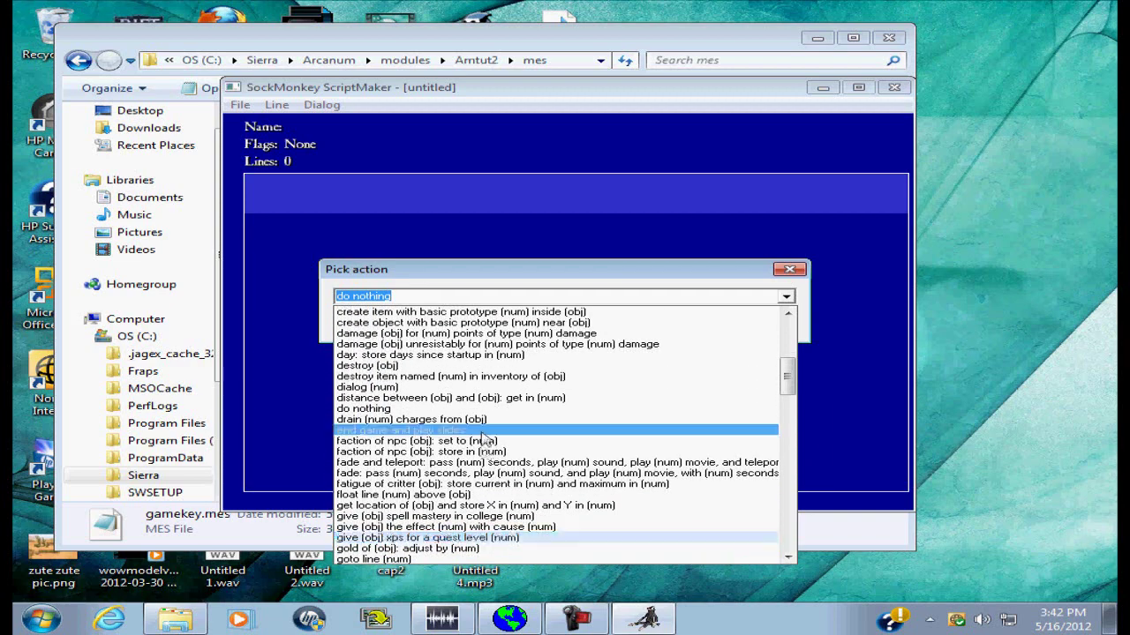
{"action": "scroll", "coordinate": [483, 452], "scroll_direction": "down", "scroll_amount": 3}
{"action": "scroll", "coordinate": [459, 468], "scroll_direction": "down", "scroll_amount": 4}
{"action": "scroll", "coordinate": [460, 468], "scroll_direction": "down", "scroll_amount": 3}
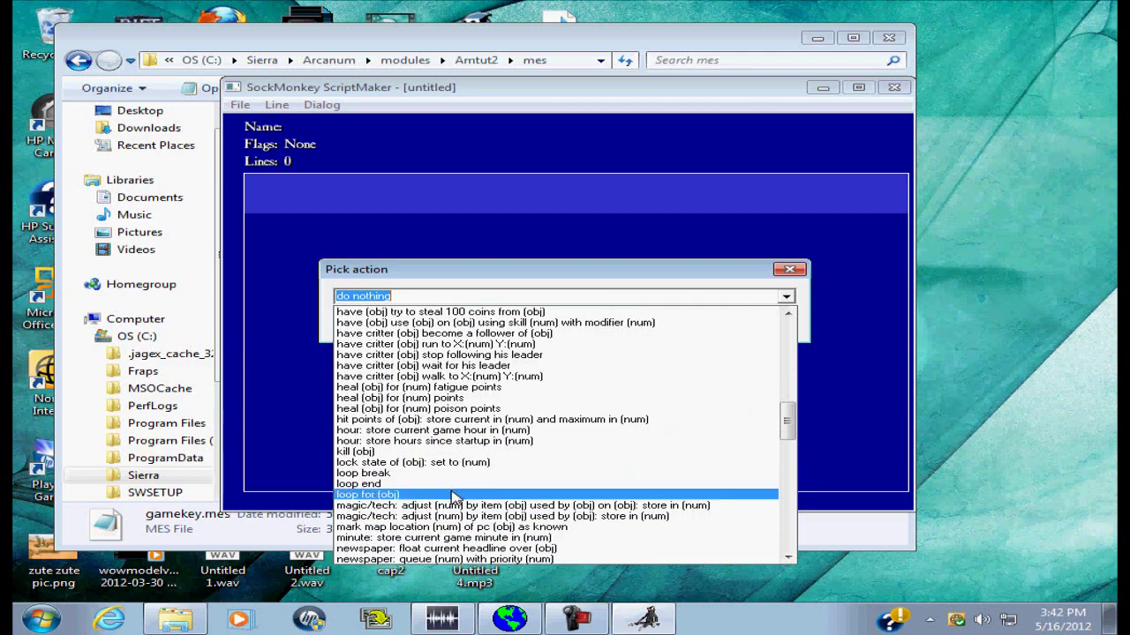
{"action": "scroll", "coordinate": [458, 497], "scroll_direction": "up", "scroll_amount": 2}
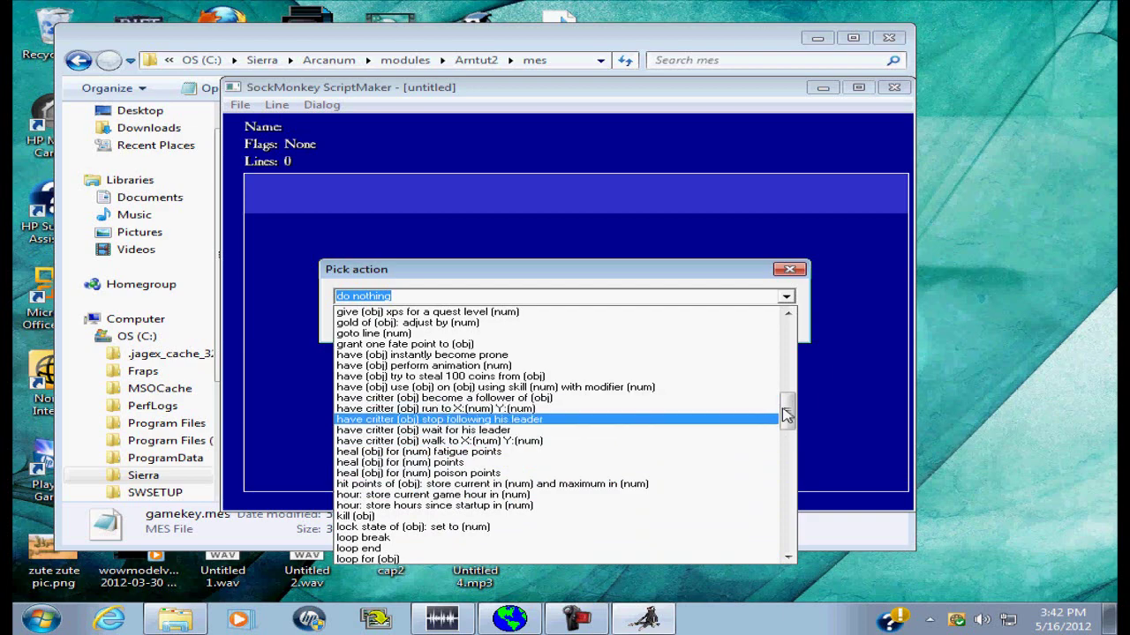
{"action": "left_click_drag", "start_coordinate": [786, 413], "coordinate": [787, 531]}
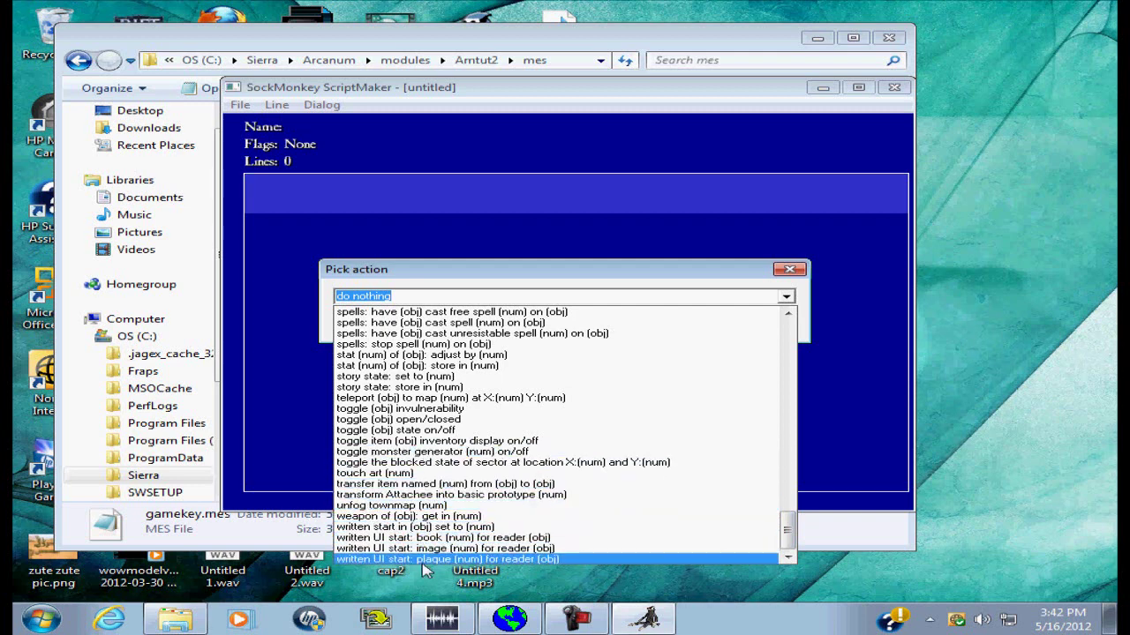
{"action": "left_click", "coordinate": [391, 399]}
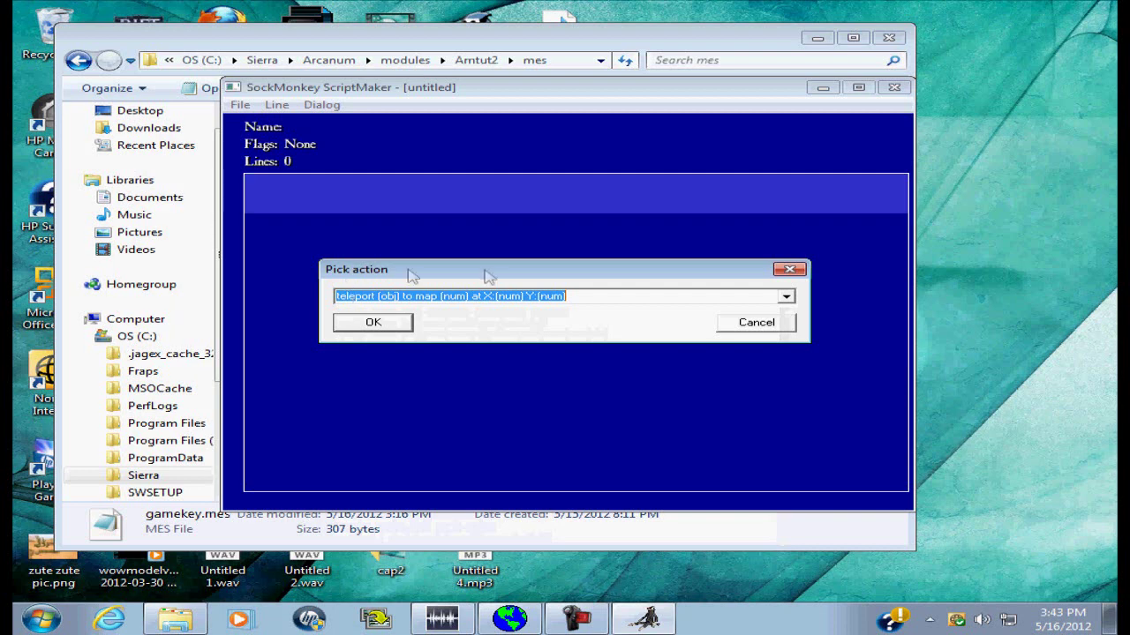
{"action": "left_click", "coordinate": [375, 325]}
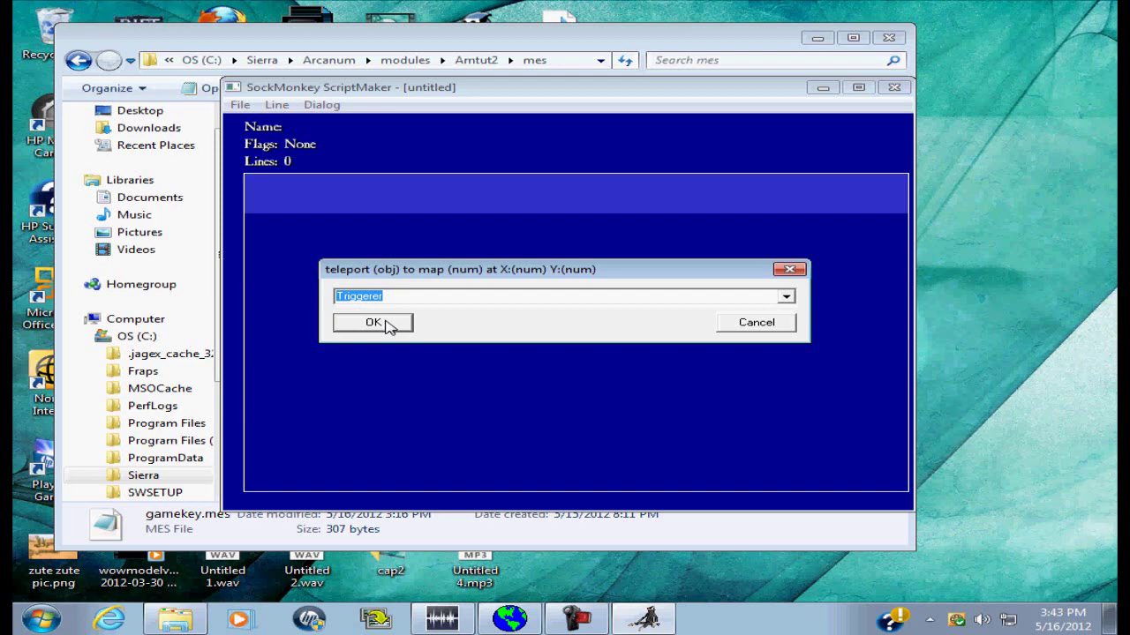
{"action": "left_click", "coordinate": [374, 323]}
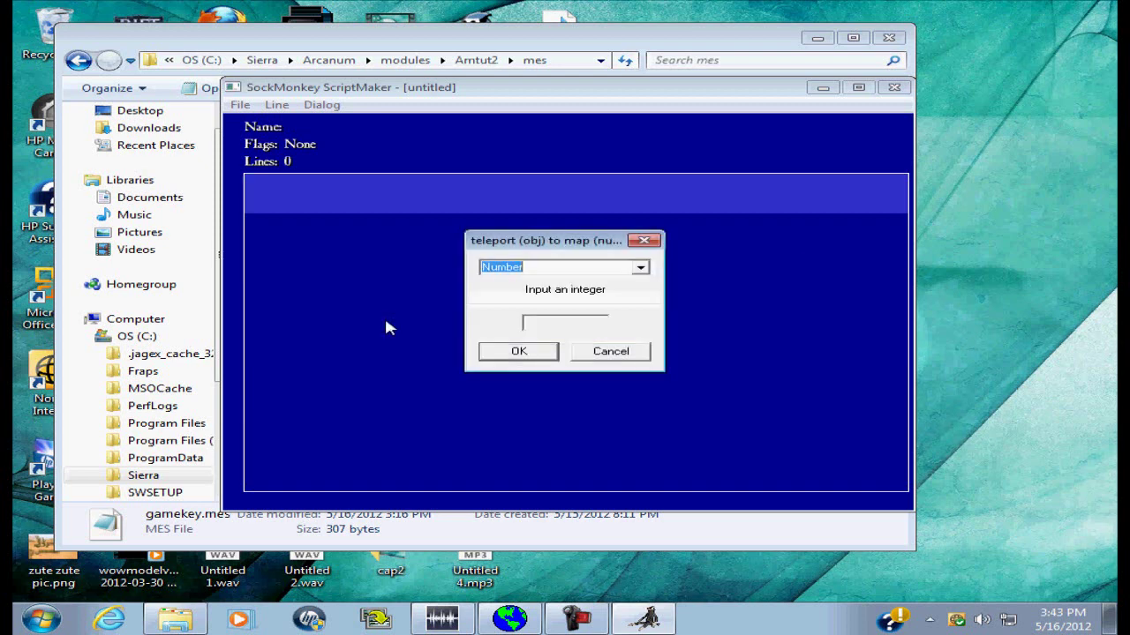
{"action": "left_click_drag", "start_coordinate": [557, 244], "coordinate": [410, 218]}
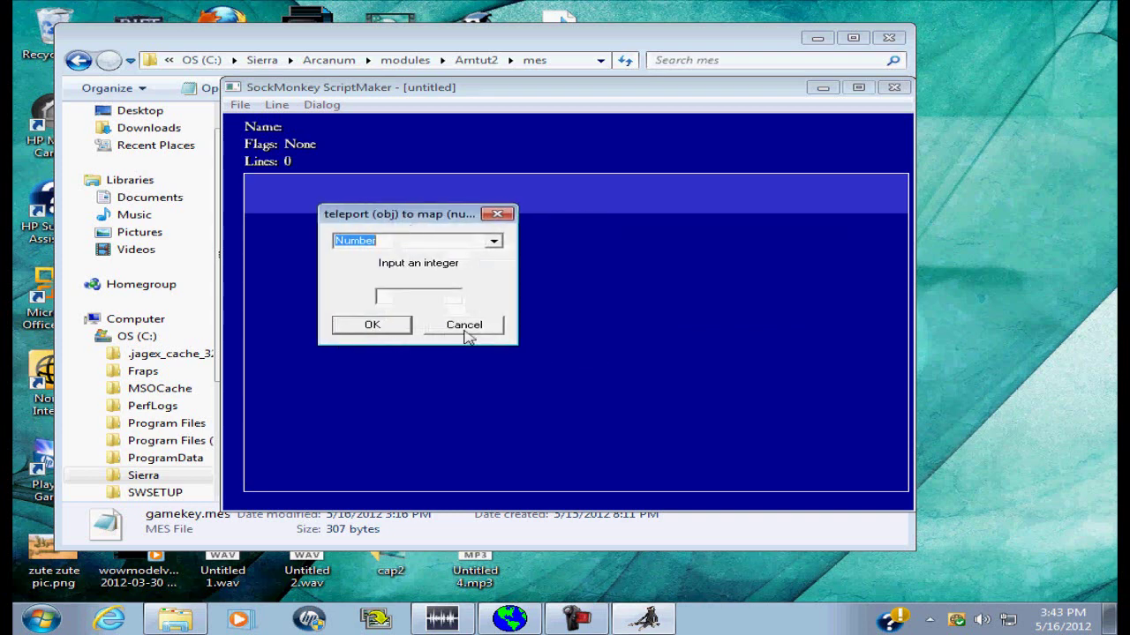
- Open MapList.mes from the Amtut2 module's Rules folder and enlarge its Notepad window
{"action": "left_click", "coordinate": [274, 42]}
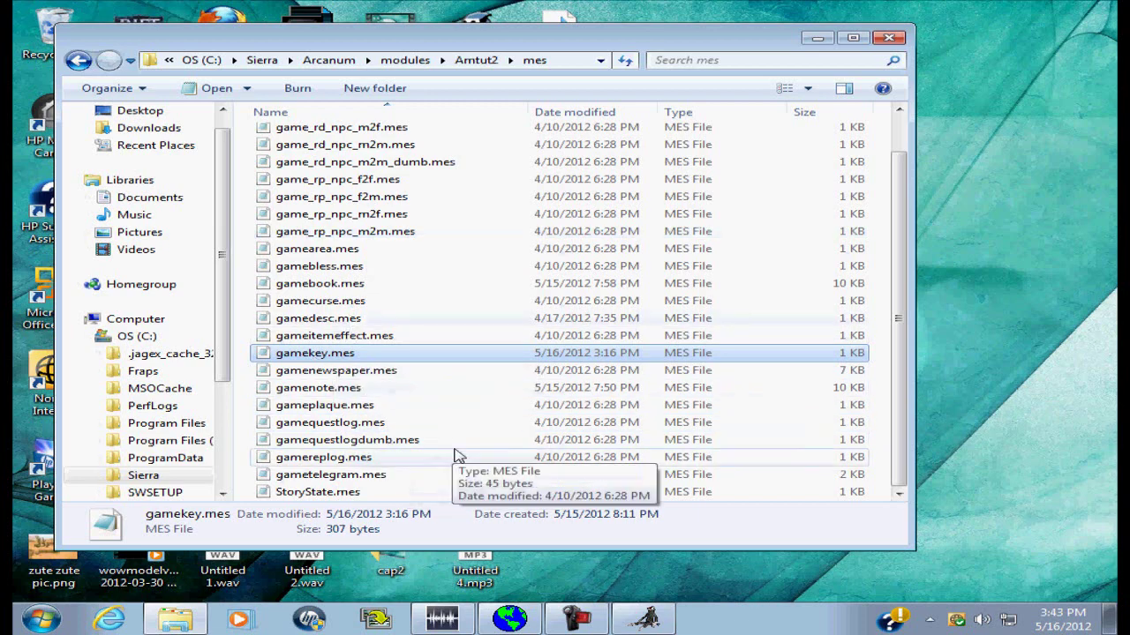
{"action": "scroll", "coordinate": [419, 439], "scroll_direction": "up", "scroll_amount": 1}
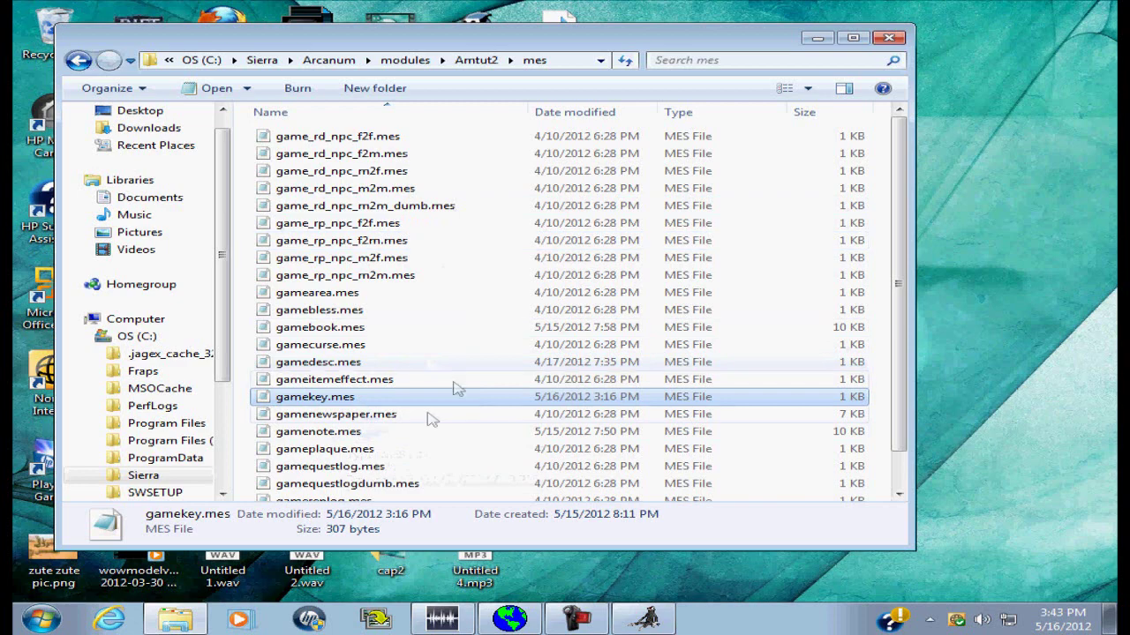
{"action": "scroll", "coordinate": [368, 253], "scroll_direction": "down", "scroll_amount": 1}
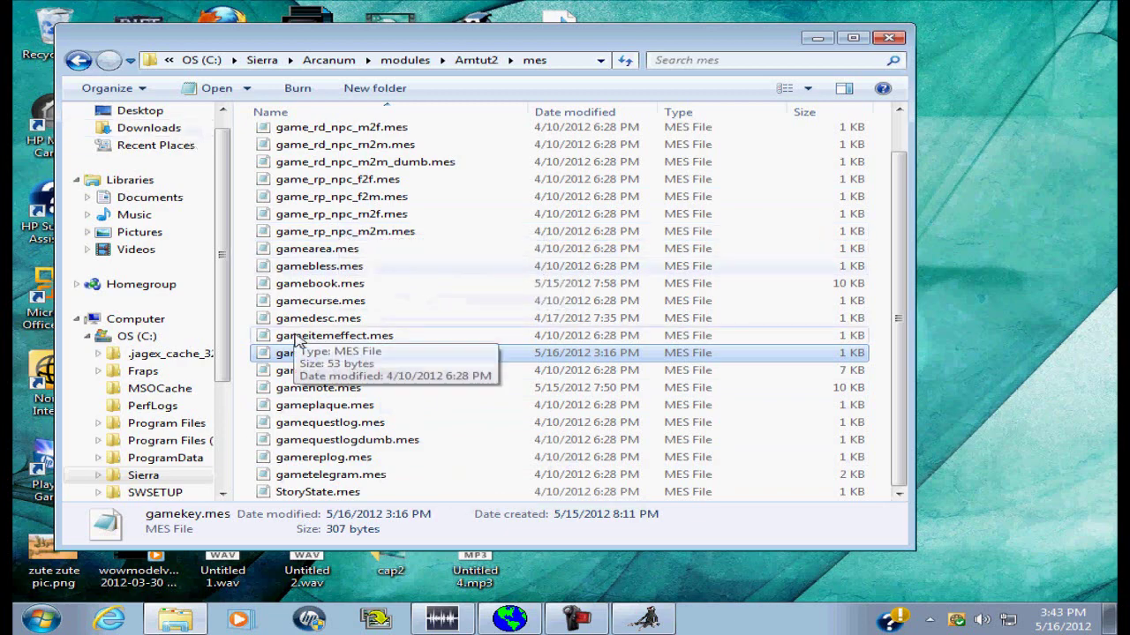
{"action": "left_click", "coordinate": [78, 60]}
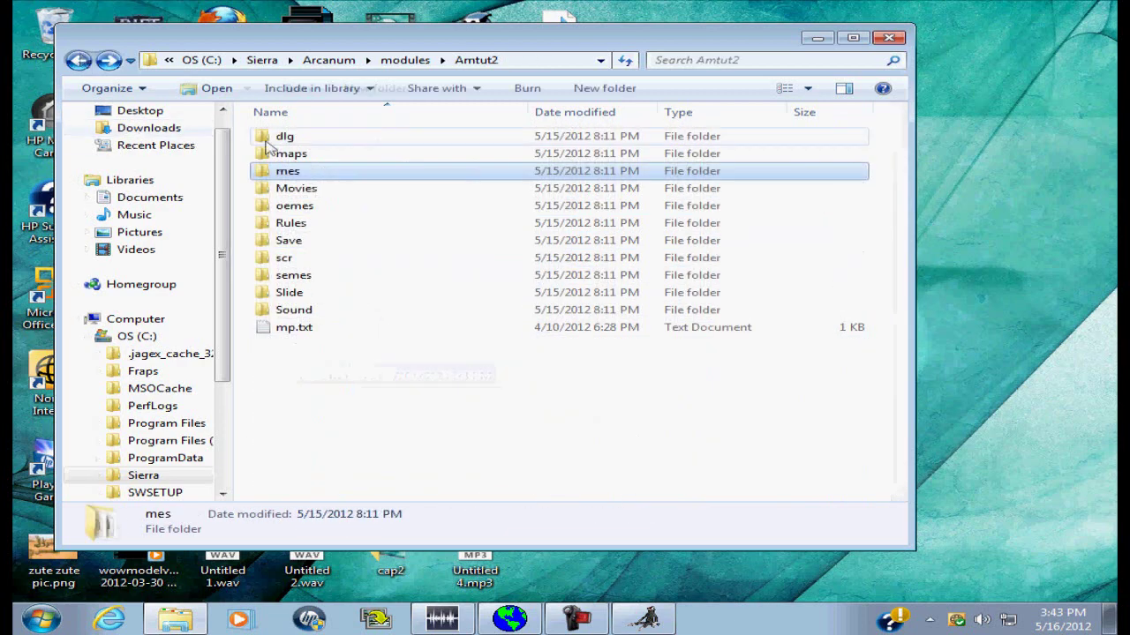
{"action": "double_click", "coordinate": [293, 225]}
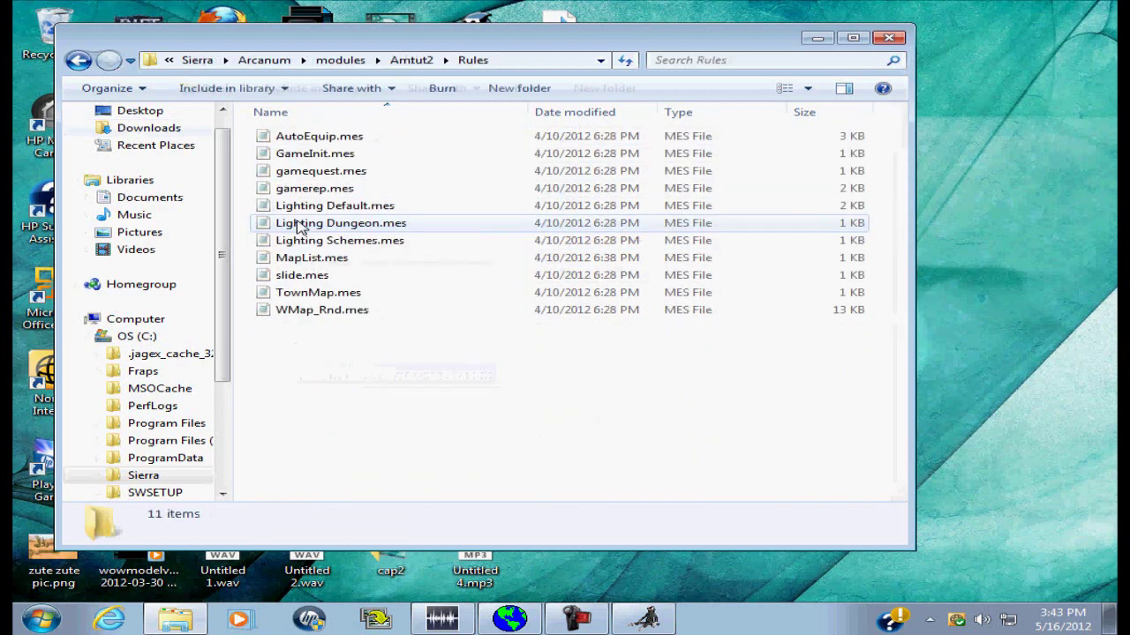
{"action": "double_click", "coordinate": [344, 259]}
{"action": "left_click_drag", "start_coordinate": [854, 379], "coordinate": [975, 500]}
- Examine the numbered entries in the list of valid maps and minimize the Rules folder window behind it
{"action": "left_click_drag", "start_coordinate": [495, 351], "coordinate": [229, 306]}
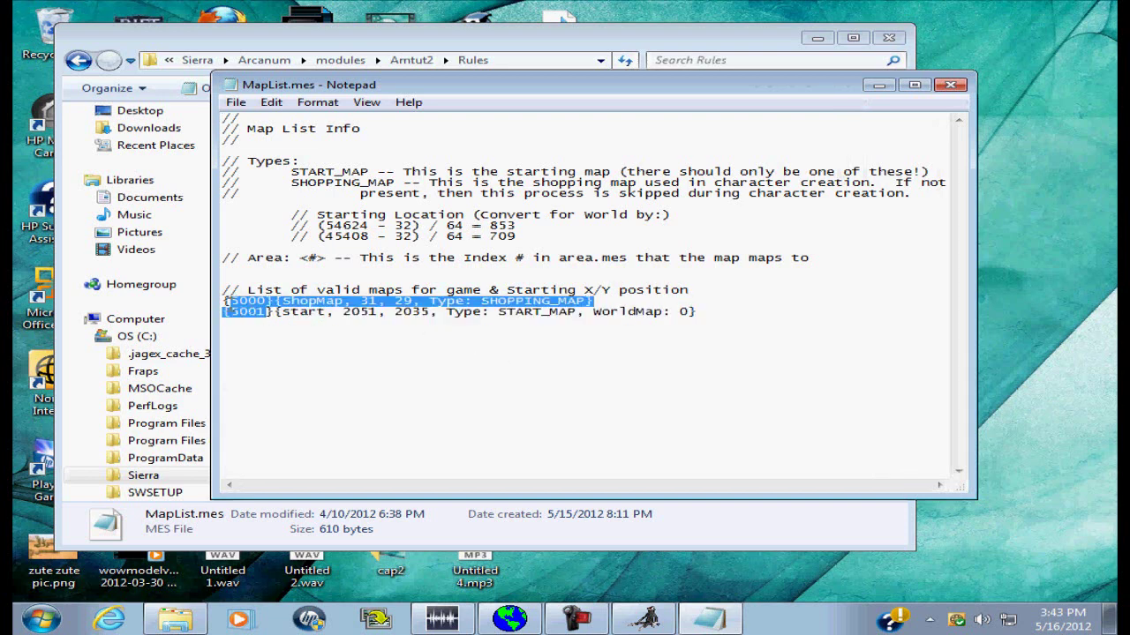
{"action": "left_click", "coordinate": [263, 322]}
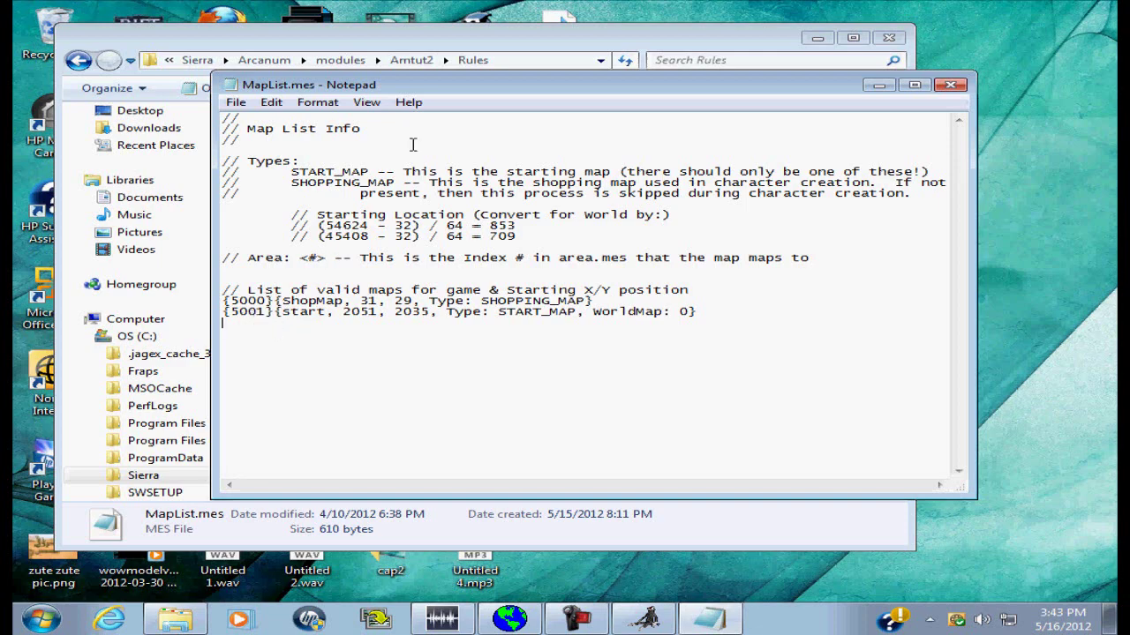
{"action": "left_click", "coordinate": [468, 44]}
{"action": "left_click", "coordinate": [818, 38]}
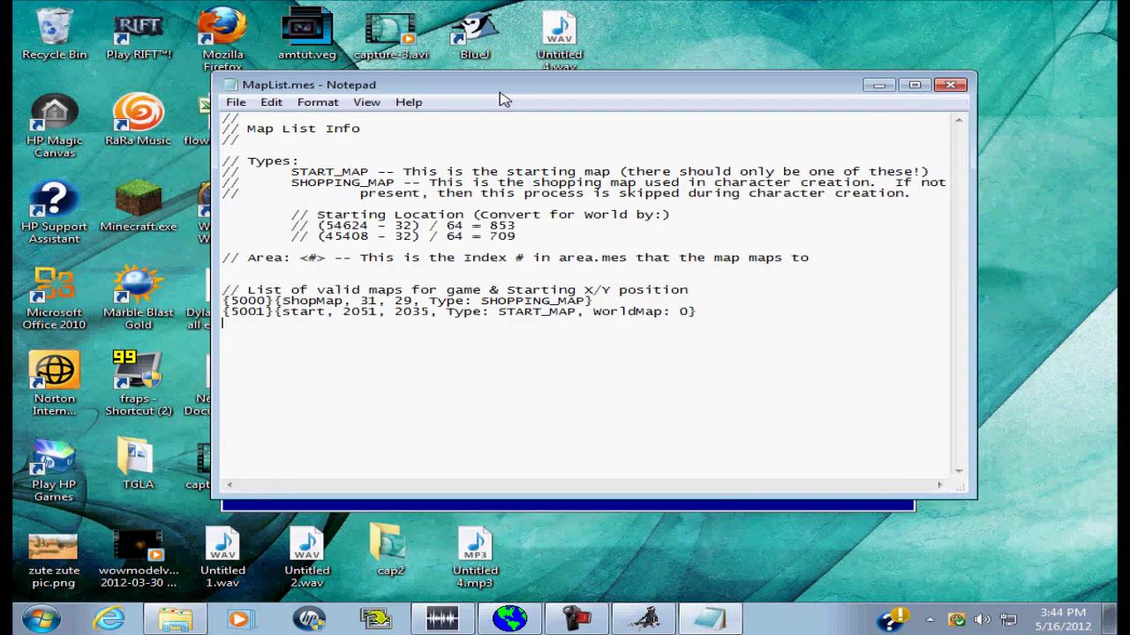
- Enter 5001 as the teleport's map number in ScriptMaker and place the map list beside the dialog
{"action": "left_click_drag", "start_coordinate": [454, 84], "coordinate": [966, 188]}
{"action": "left_click", "coordinate": [418, 299]}
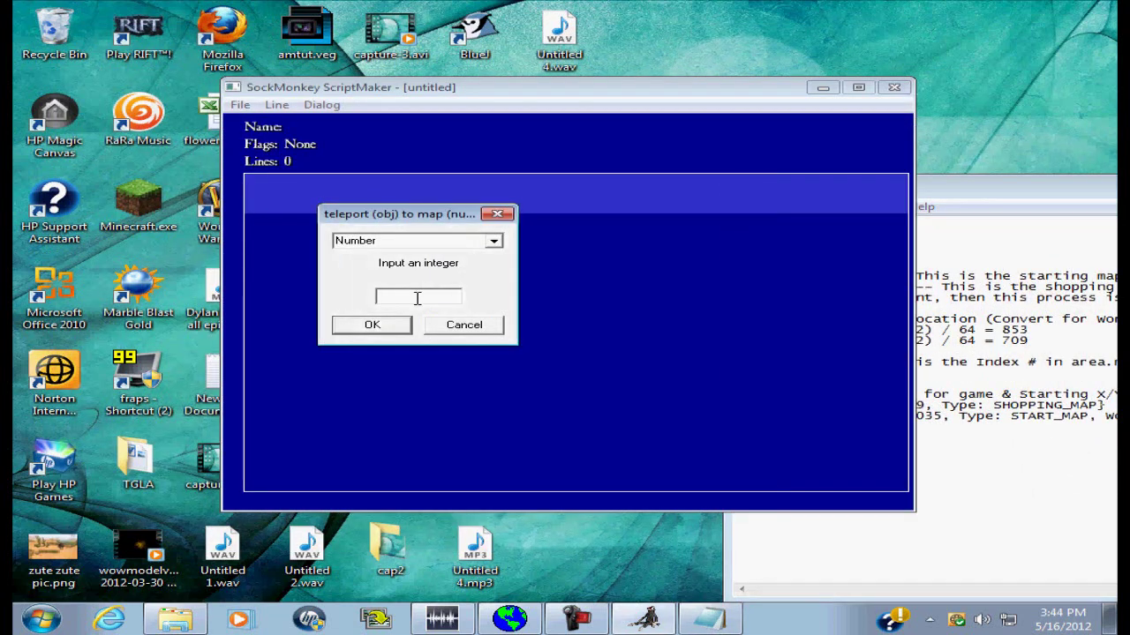
{"action": "type", "text": "1"}
{"action": "left_click_drag", "start_coordinate": [1006, 187], "coordinate": [792, 57]}
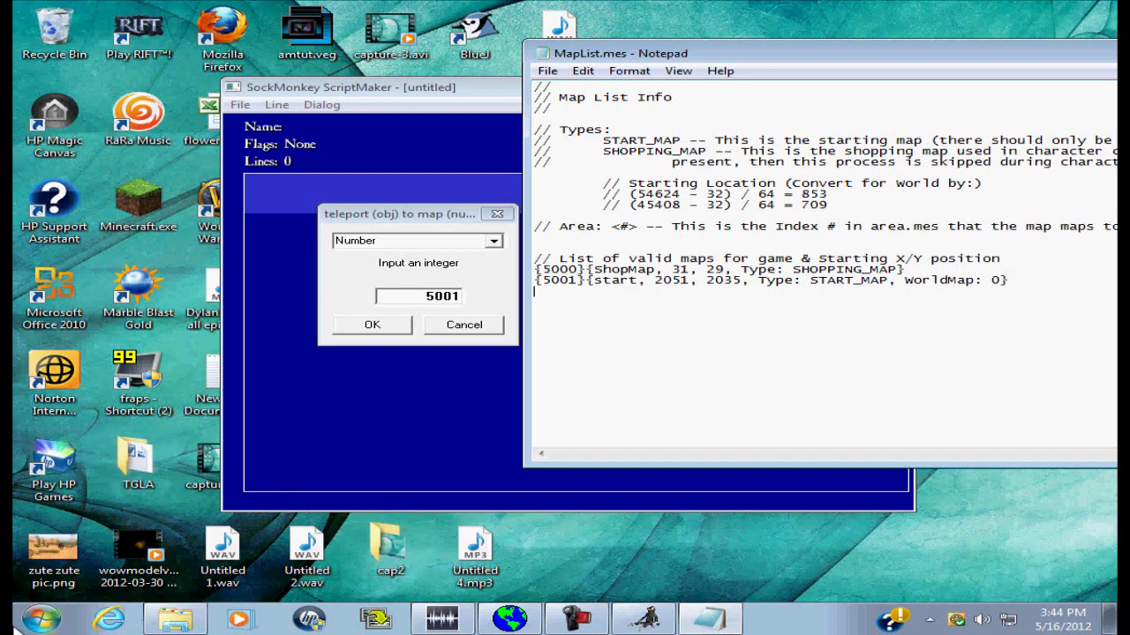
- Switch to WorldEd and start a new map with water as its base terrain
{"action": "left_click", "coordinate": [510, 619]}
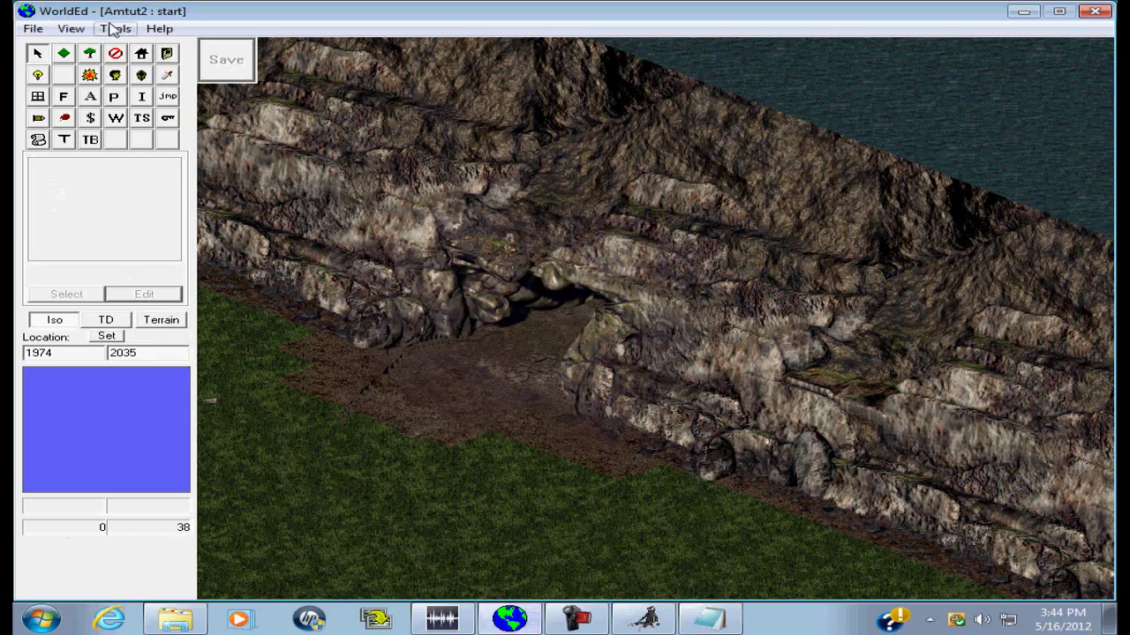
{"action": "left_click", "coordinate": [32, 29]}
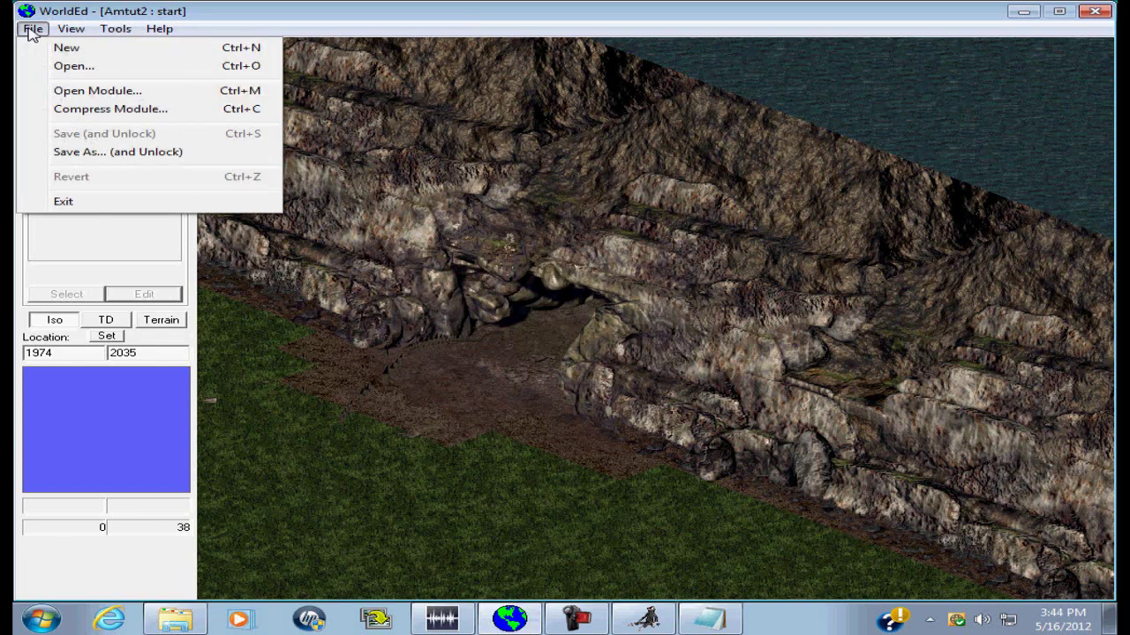
{"action": "mouse_move", "coordinate": [60, 36]}
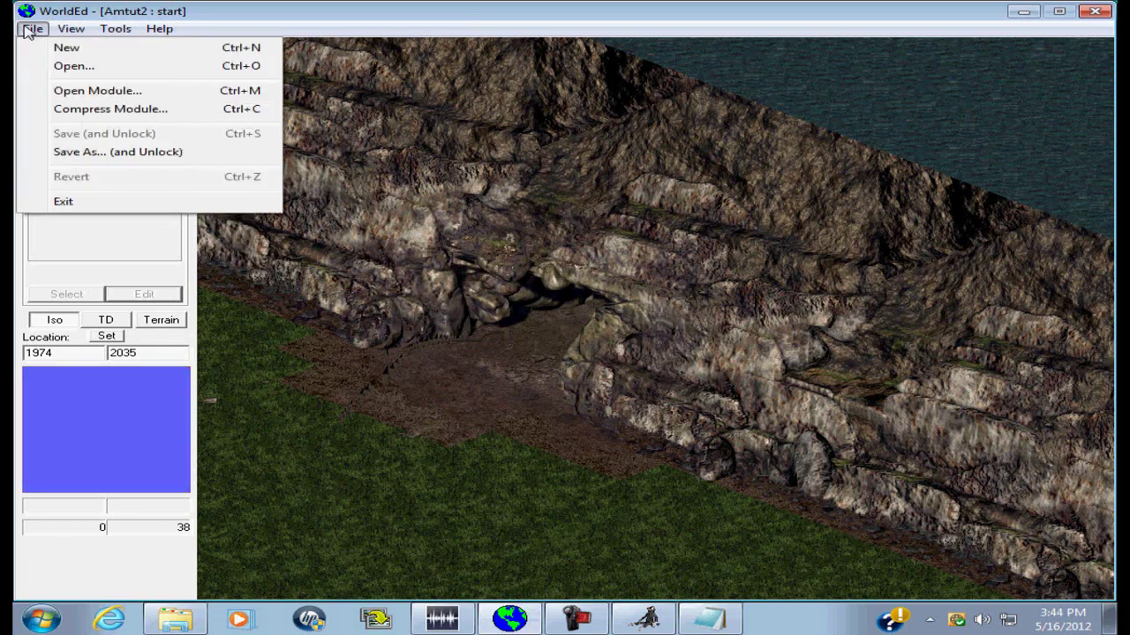
{"action": "left_click", "coordinate": [64, 47]}
{"action": "left_click", "coordinate": [566, 262]}
{"action": "scroll", "coordinate": [535, 323], "scroll_direction": "down", "scroll_amount": 6}
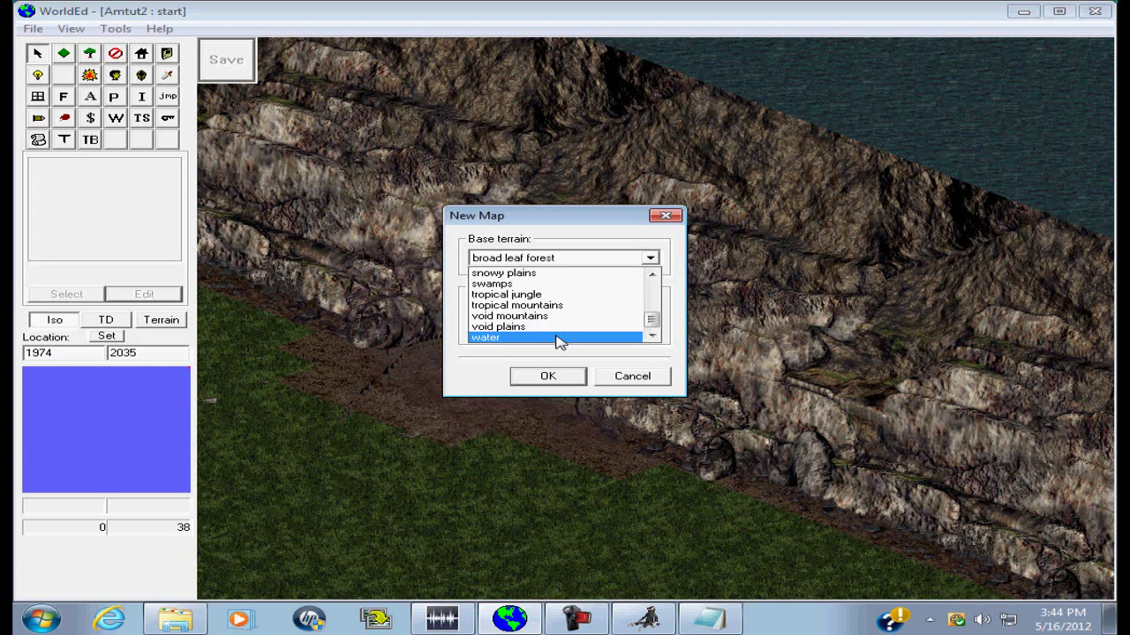
{"action": "left_click", "coordinate": [539, 338]}
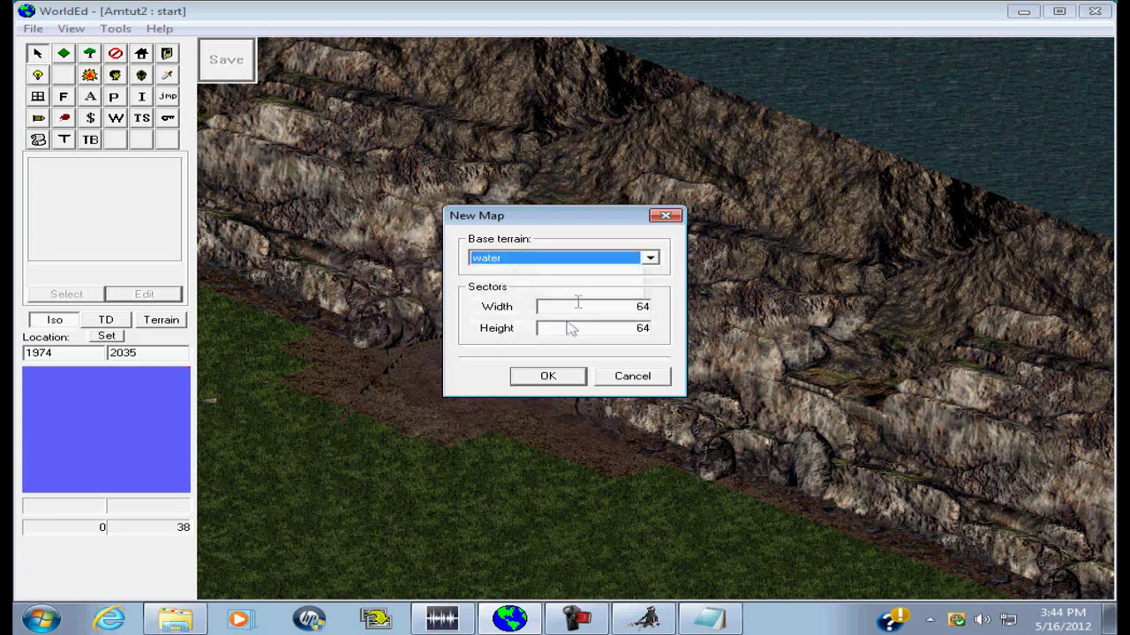
- Set the new map's width and height to 10 sectors each and create it
{"action": "double_click", "coordinate": [642, 307]}
{"action": "type", "text": "10"}
{"action": "double_click", "coordinate": [639, 328]}
{"action": "type", "text": "10"}
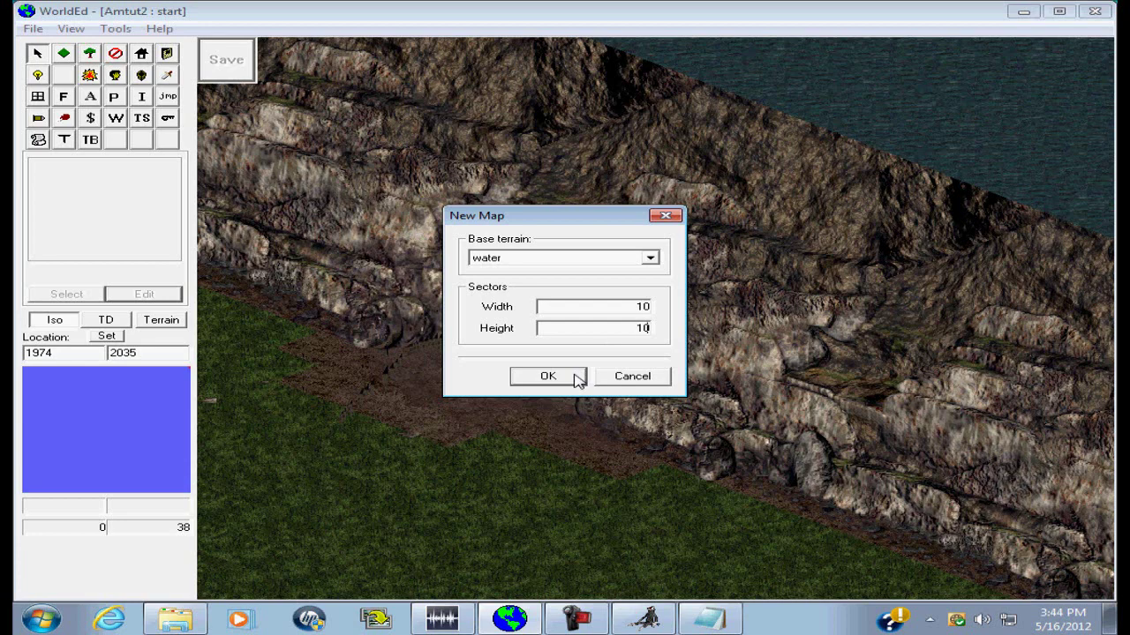
{"action": "left_click", "coordinate": [547, 376]}
- In top-down view, fill the upper-left sector at the map's centre with the black tile type Blkbse0a
{"action": "left_click", "coordinate": [118, 320]}
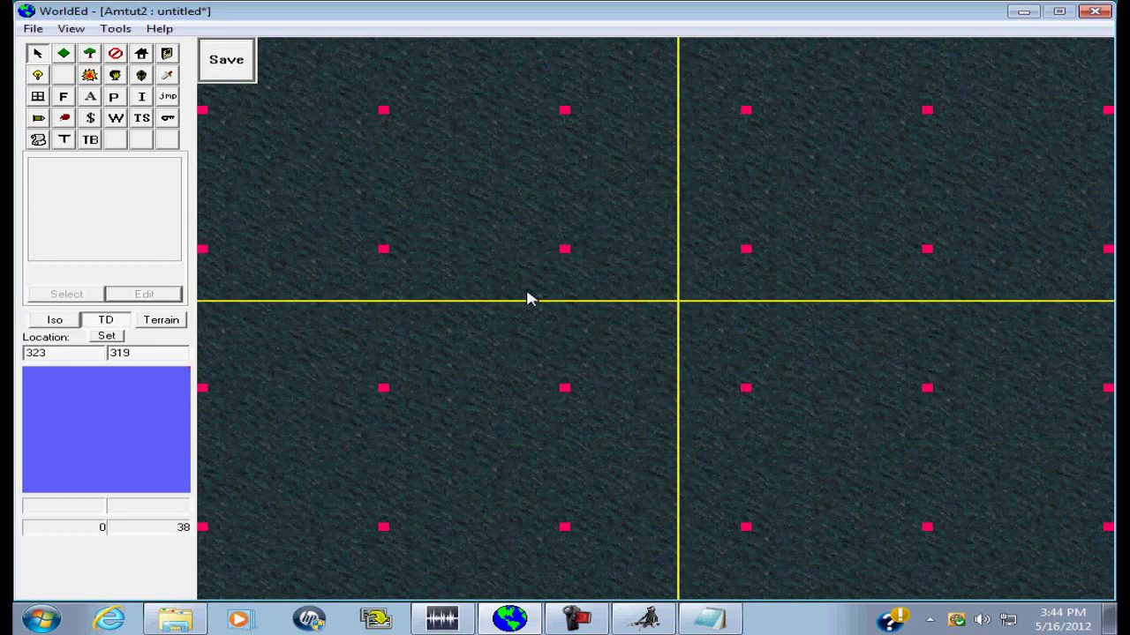
{"action": "left_click", "coordinate": [52, 323]}
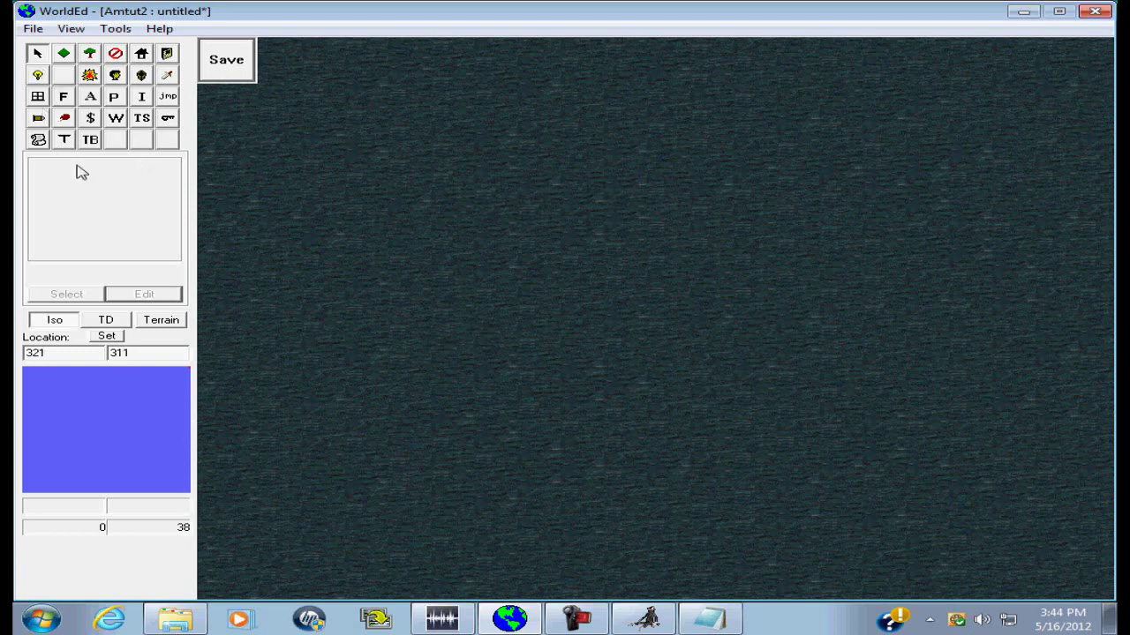
{"action": "left_click", "coordinate": [103, 321]}
{"action": "right_click", "coordinate": [471, 246]}
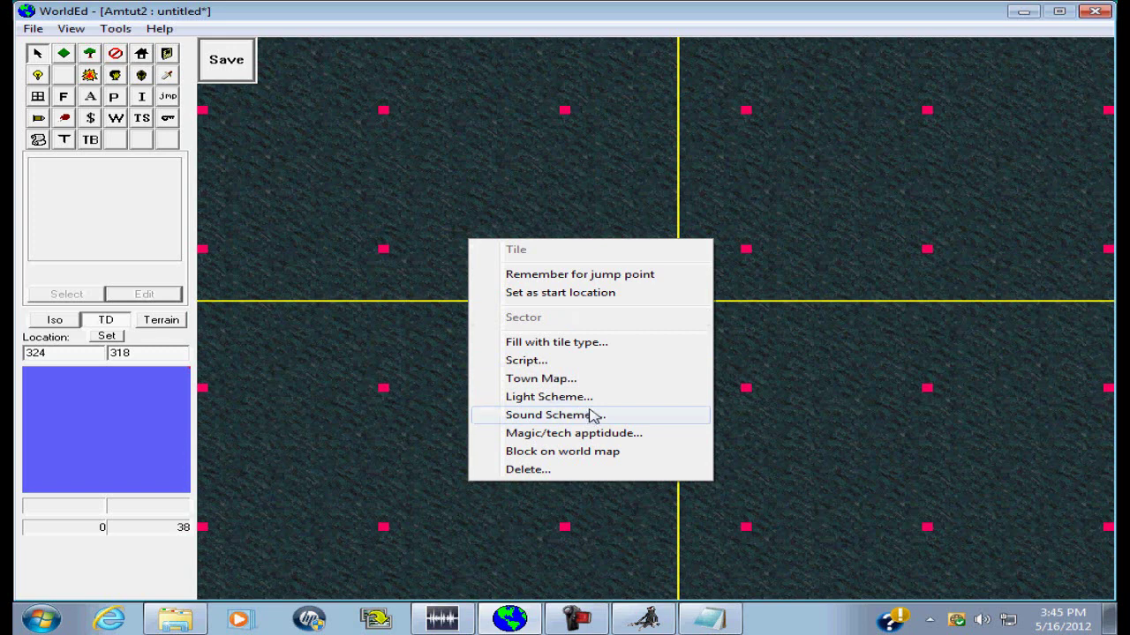
{"action": "left_click", "coordinate": [582, 347]}
{"action": "left_click", "coordinate": [794, 458]}
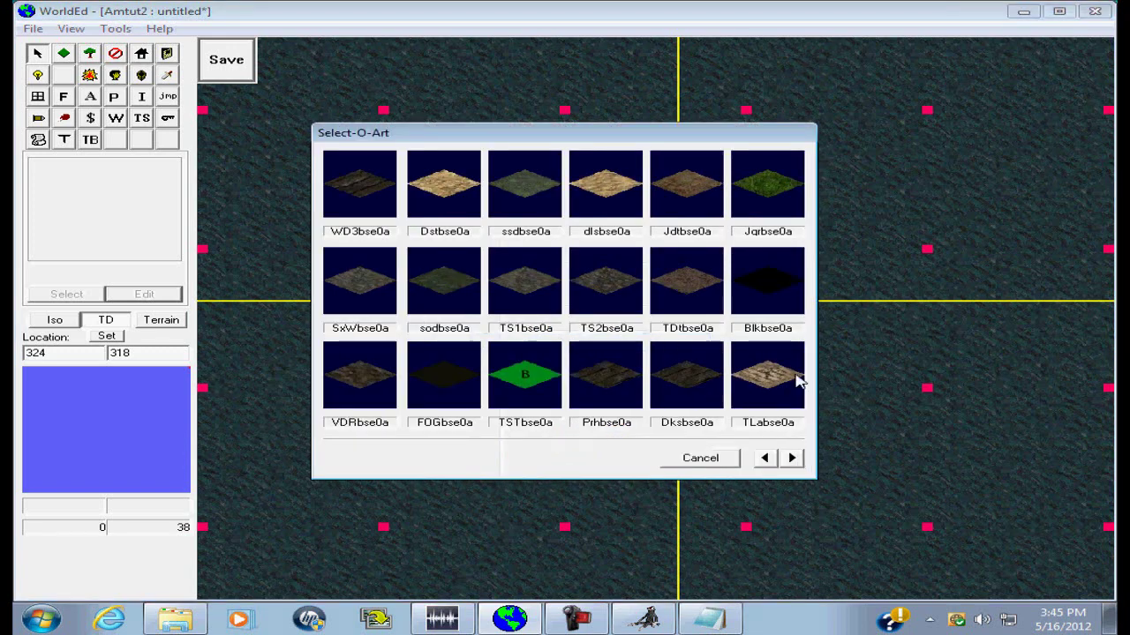
{"action": "left_click", "coordinate": [766, 309]}
- Fill the upper-right and lower-left sectors with the black Blkbse0a tile type
{"action": "right_click", "coordinate": [742, 235]}
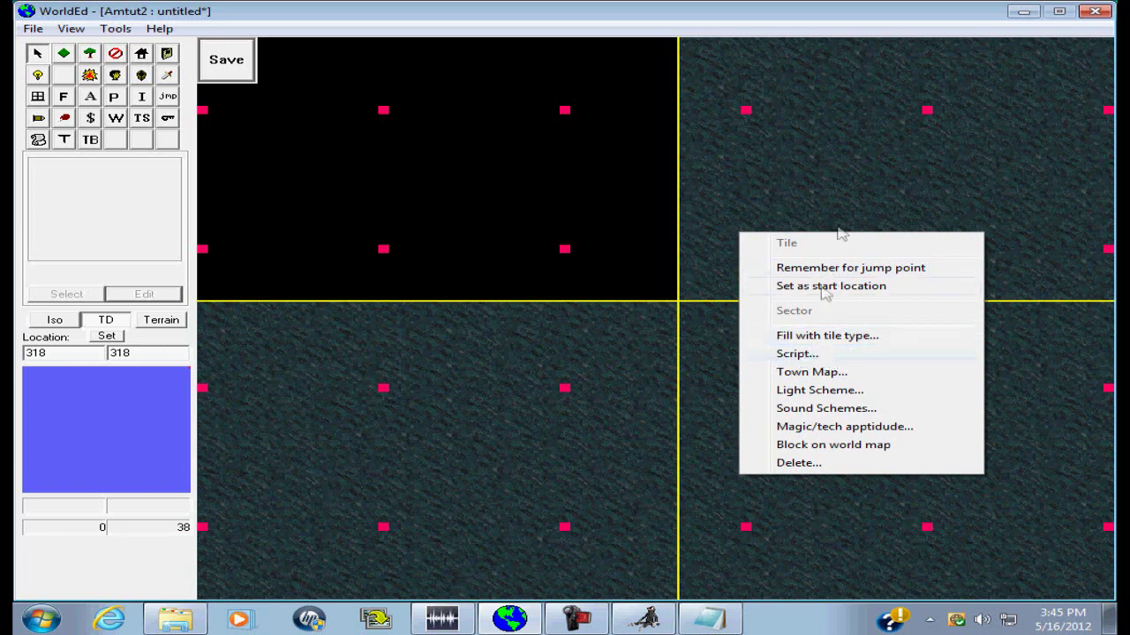
{"action": "left_click", "coordinate": [829, 335]}
{"action": "left_click", "coordinate": [792, 458]}
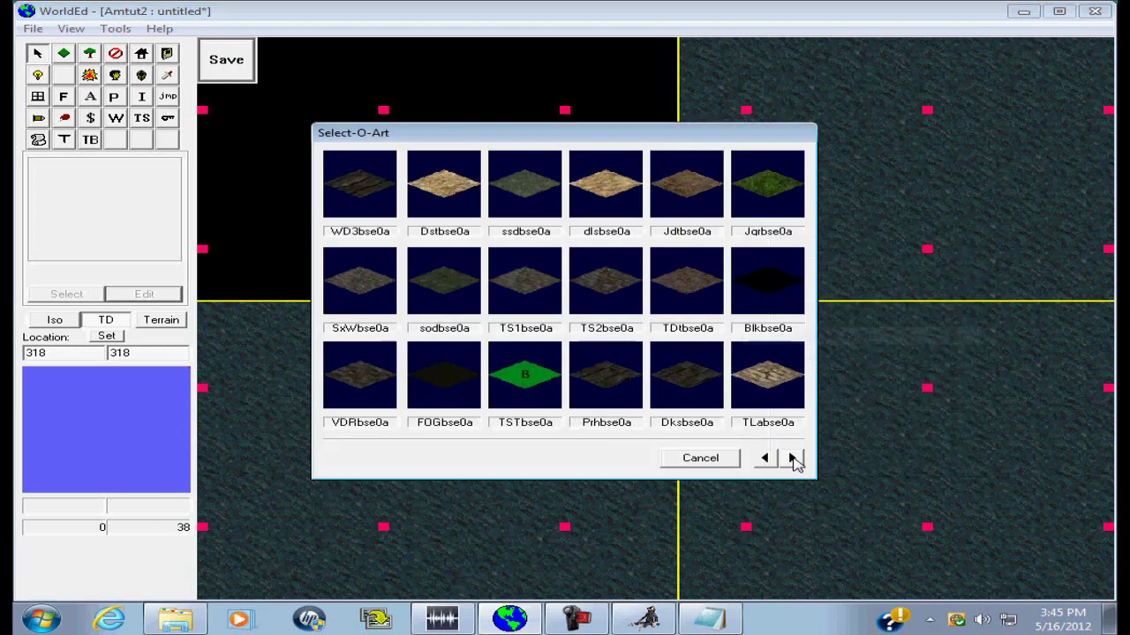
{"action": "left_click", "coordinate": [787, 304]}
{"action": "right_click", "coordinate": [378, 413]}
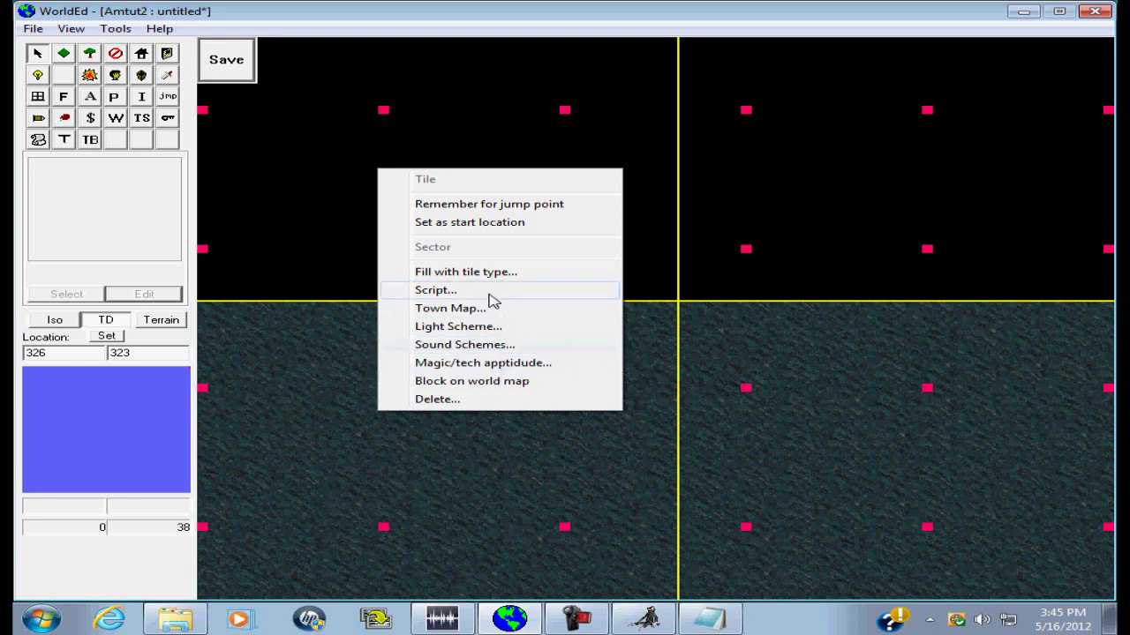
{"action": "left_click", "coordinate": [461, 273]}
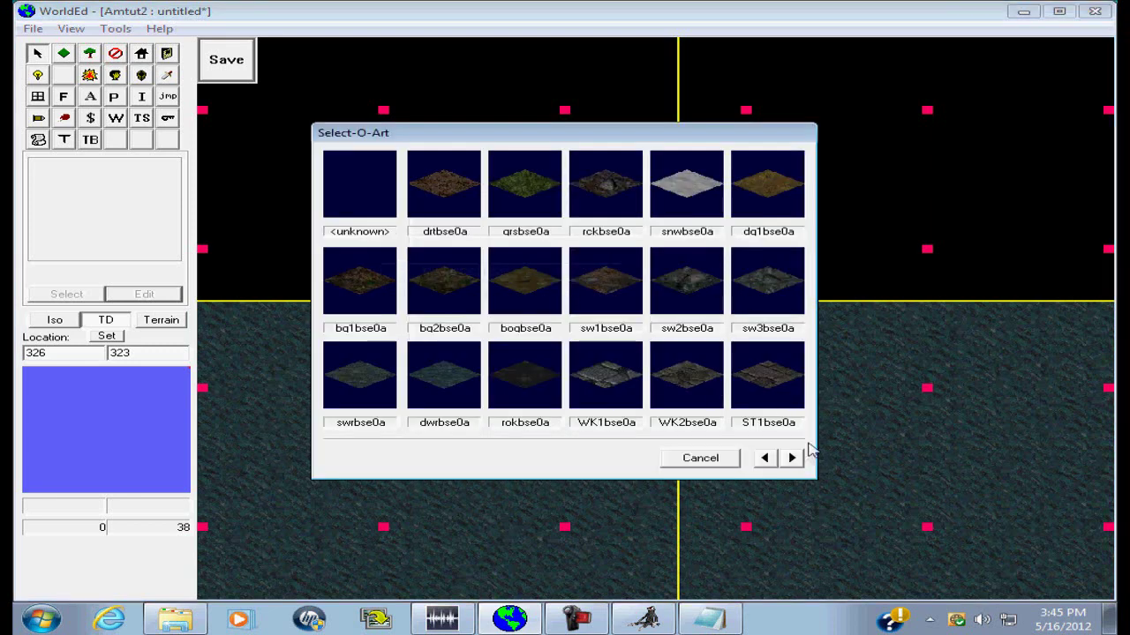
{"action": "left_click", "coordinate": [792, 456]}
{"action": "left_click", "coordinate": [737, 309]}
- Fill the remaining lower-right sector with Blkbse0a and check the black ground in isometric view
{"action": "right_click", "coordinate": [750, 417]}
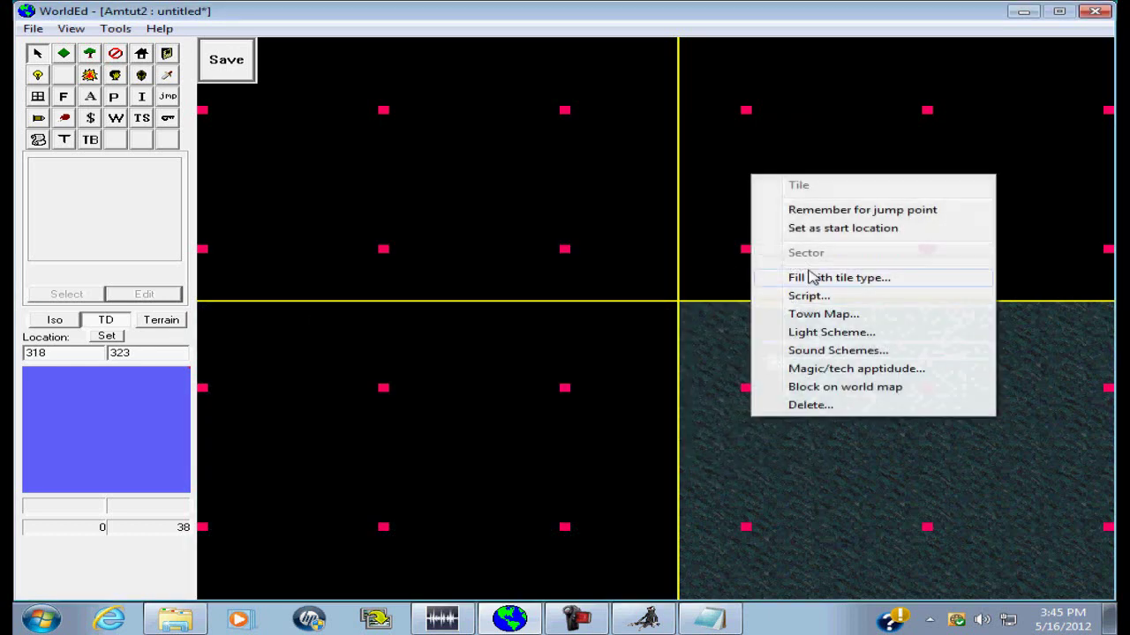
{"action": "left_click", "coordinate": [785, 278]}
{"action": "left_click", "coordinate": [792, 457]}
{"action": "left_click", "coordinate": [767, 287]}
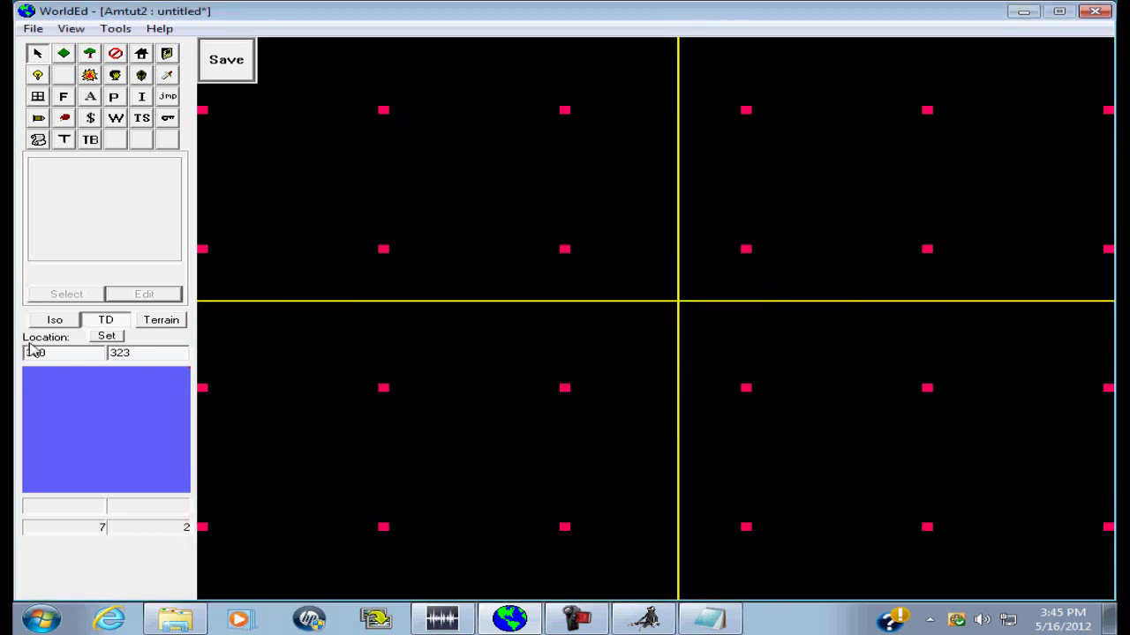
{"action": "left_click", "coordinate": [54, 321]}
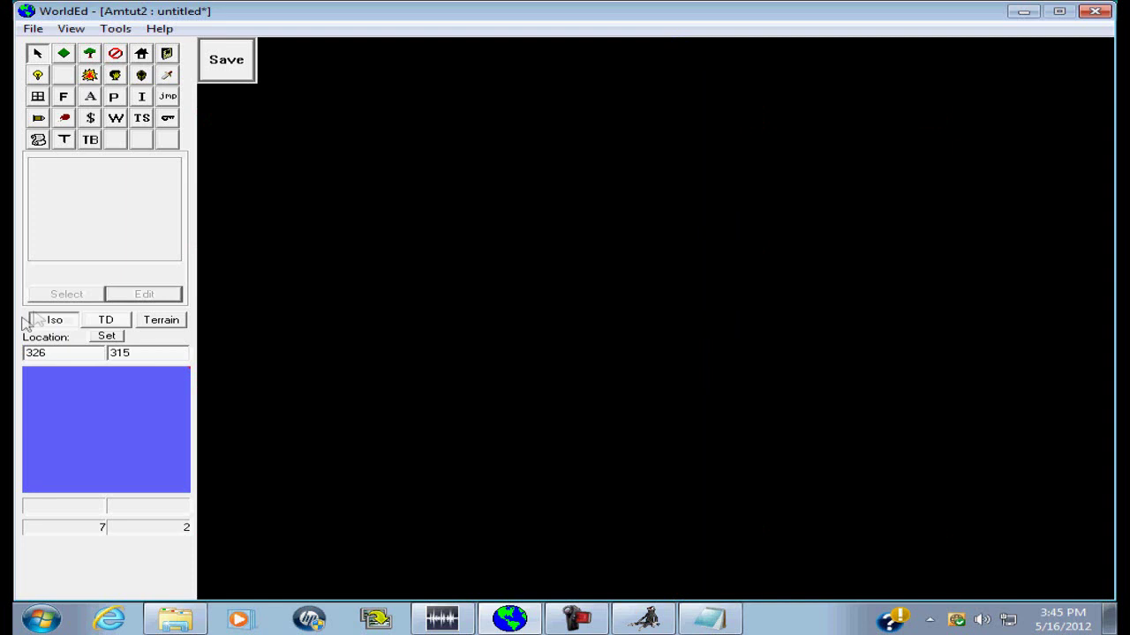
{"action": "left_click", "coordinate": [106, 321]}
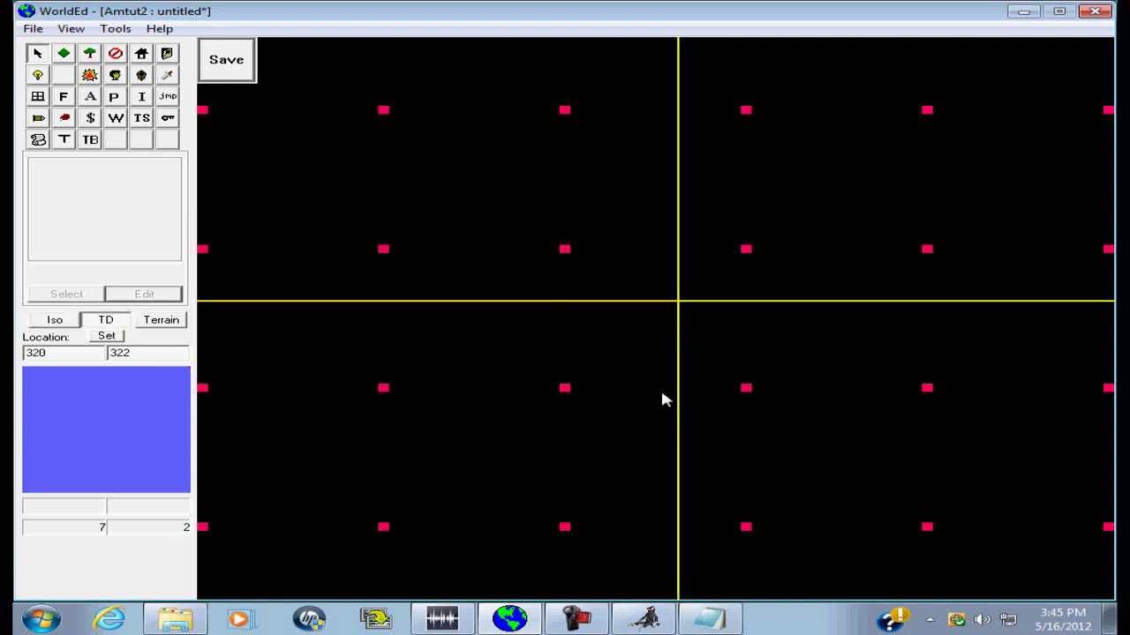
- Choose the 12 Dungeon - 1 structure and lay out a wide room spanning the two upper black sectors in top-down view
{"action": "key", "text": "Down"}
{"action": "key", "text": "Up"}
{"action": "left_click", "coordinate": [141, 55]}
{"action": "left_click", "coordinate": [141, 294]}
{"action": "left_click", "coordinate": [141, 294]}
{"action": "left_click", "coordinate": [141, 295]}
{"action": "left_click", "coordinate": [141, 295]}
{"action": "left_click", "coordinate": [141, 295]}
{"action": "left_click", "coordinate": [141, 295]}
{"action": "left_click", "coordinate": [141, 295]}
{"action": "left_click", "coordinate": [141, 295]}
{"action": "left_click", "coordinate": [141, 295]}
{"action": "left_click", "coordinate": [141, 295]}
{"action": "left_click", "coordinate": [142, 295]}
{"action": "left_click", "coordinate": [141, 295]}
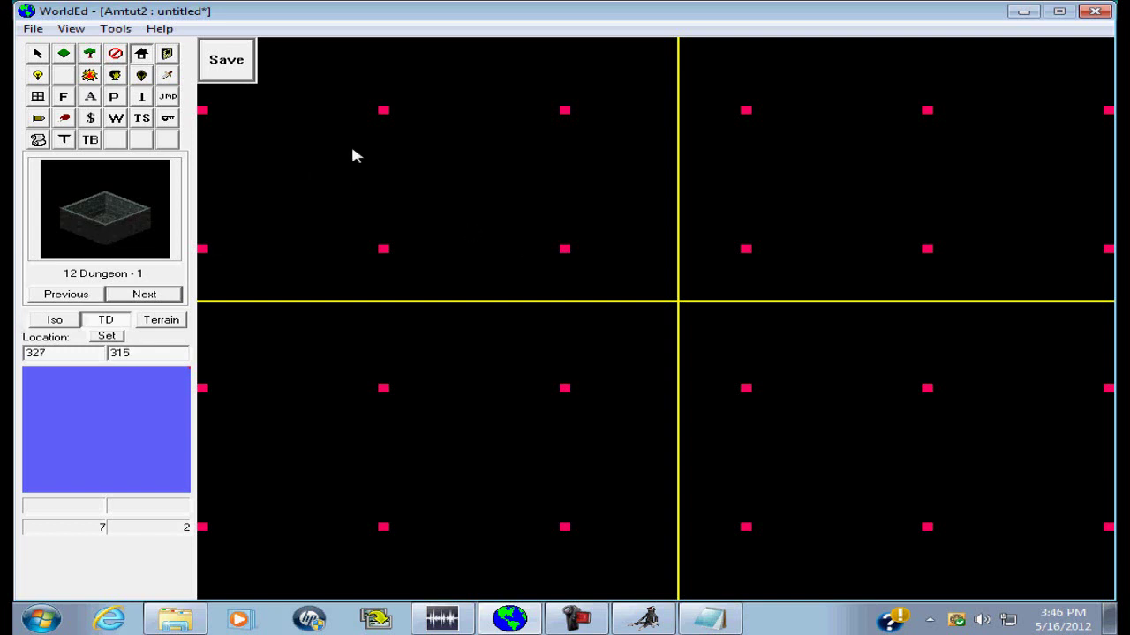
{"action": "left_click_drag", "start_coordinate": [384, 122], "coordinate": [830, 228]}
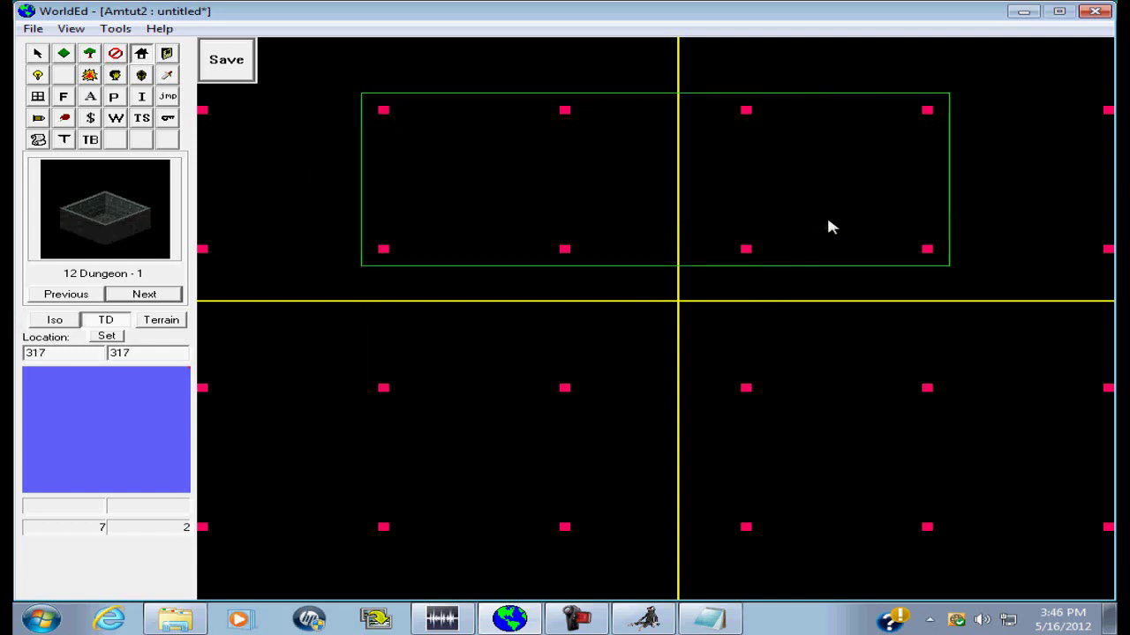
{"action": "left_click_drag", "start_coordinate": [933, 220], "coordinate": [933, 221]}
- Extend the room into a U-shaped dungeon with a connecting passage and a lower parallel room, covering the leftover inner walls
{"action": "left_click_drag", "start_coordinate": [746, 251], "coordinate": [846, 548]}
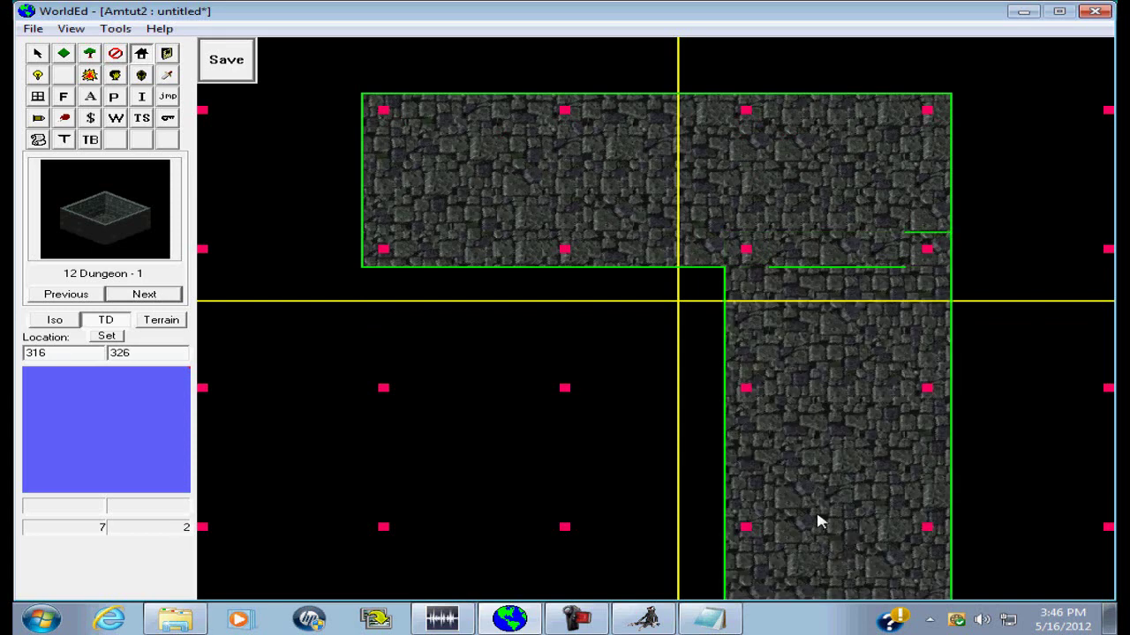
{"action": "scroll", "coordinate": [820, 522], "scroll_direction": "down", "scroll_amount": 3}
{"action": "left_click_drag", "start_coordinate": [380, 323], "coordinate": [781, 403]}
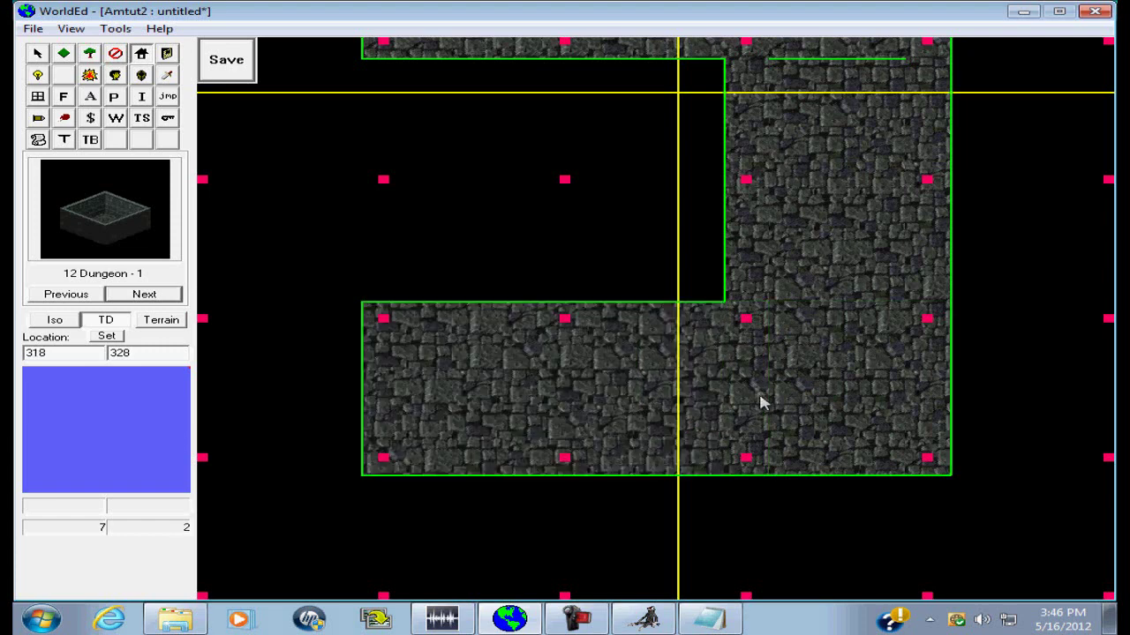
{"action": "key", "text": "Page_Up"}
{"action": "key", "text": "Page_Up"}
{"action": "key", "text": "Home"}
{"action": "left_click_drag", "start_coordinate": [558, 116], "coordinate": [693, 380]}
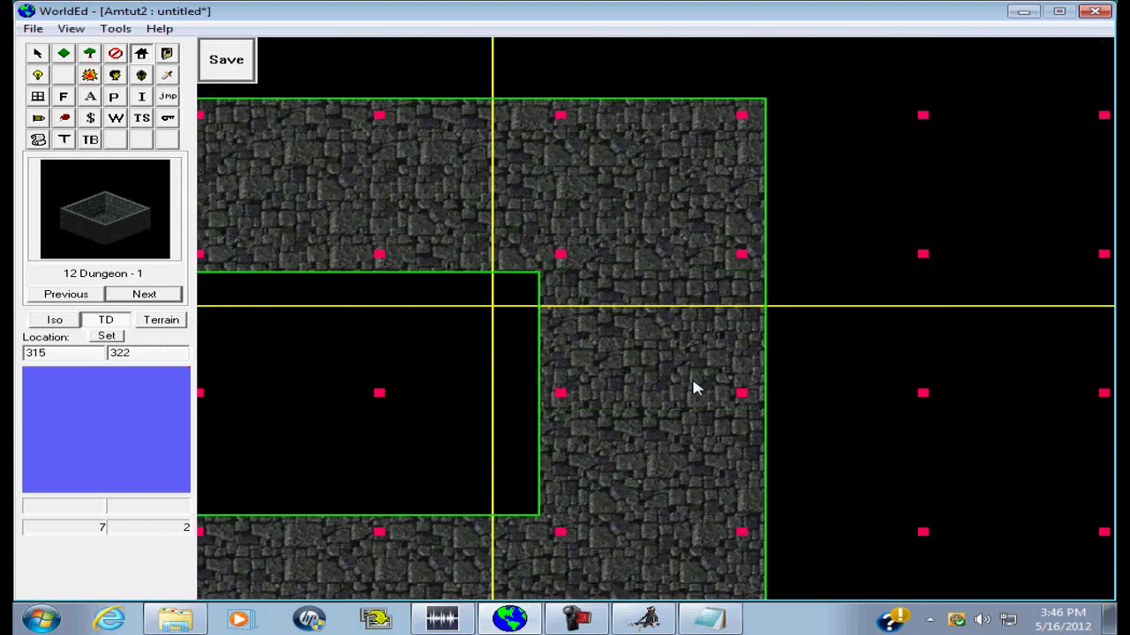
{"action": "left_click", "coordinate": [75, 325]}
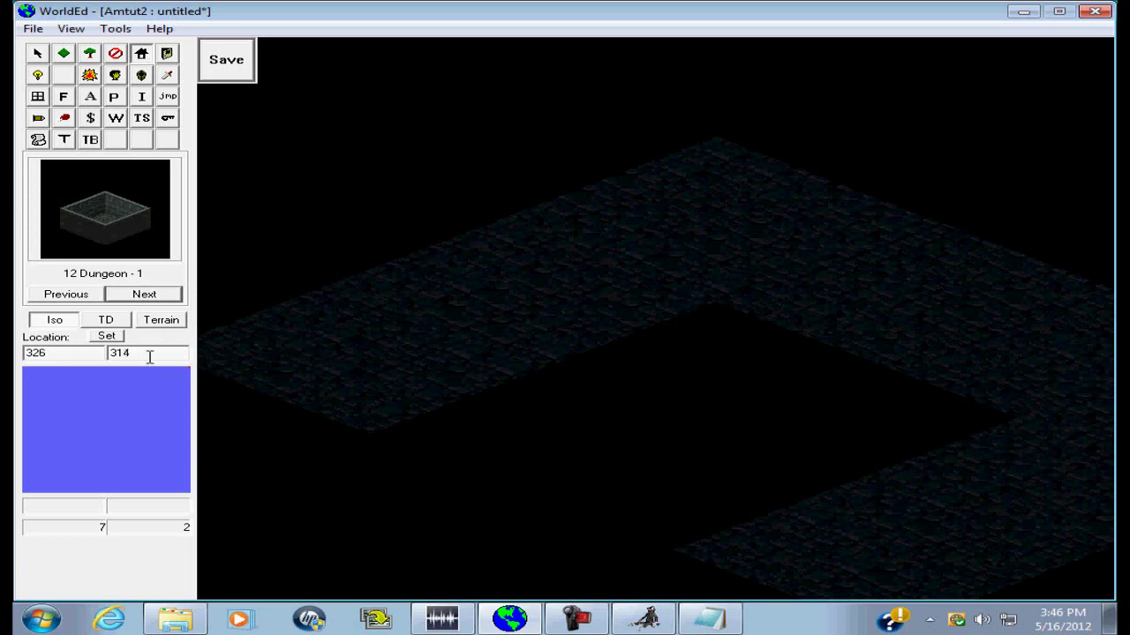
- Try adding a 5002 entry named Dungeon with starting X position 325 to the valid maps in MapList.mes
{"action": "left_click", "coordinate": [708, 618]}
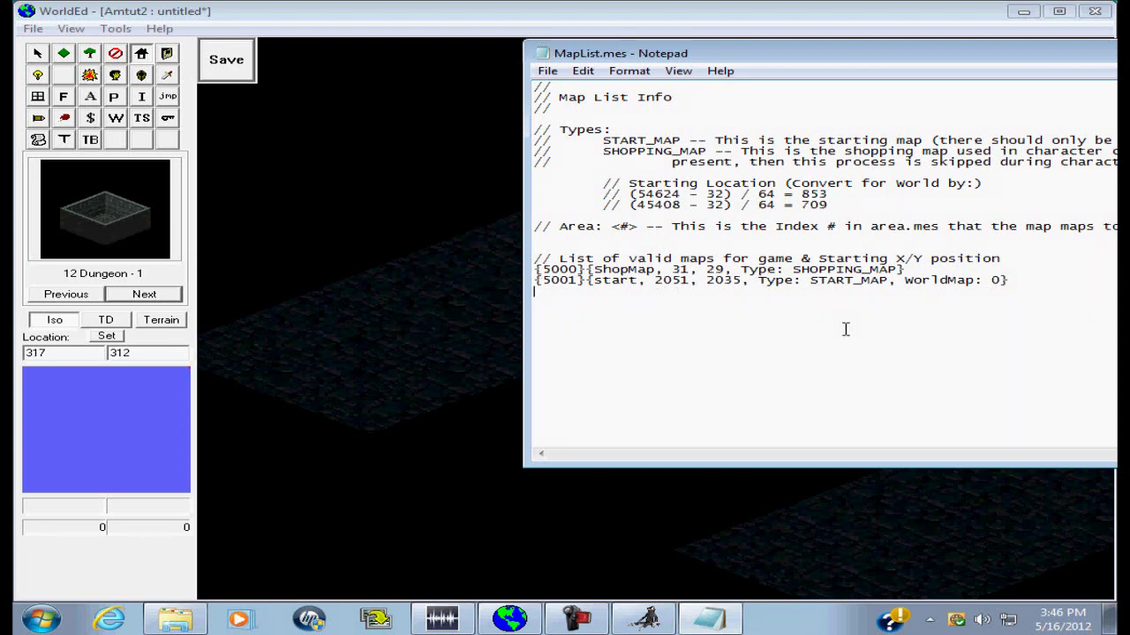
{"action": "type", "text": "{}{}"}
{"action": "type", "text": "5001"}
{"action": "type", "text": "Dungeon 325,"}
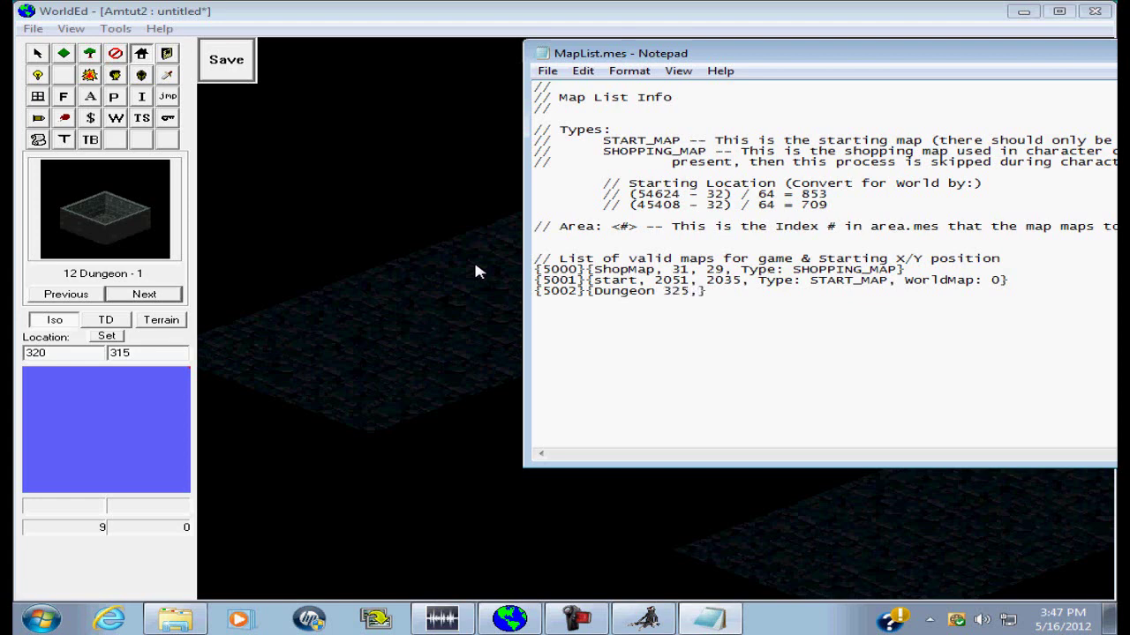
{"action": "type", "text": "6}"}
{"action": "left_click_drag", "start_coordinate": [754, 299], "coordinate": [494, 300]}
{"action": "key", "text": "BackSpace"}
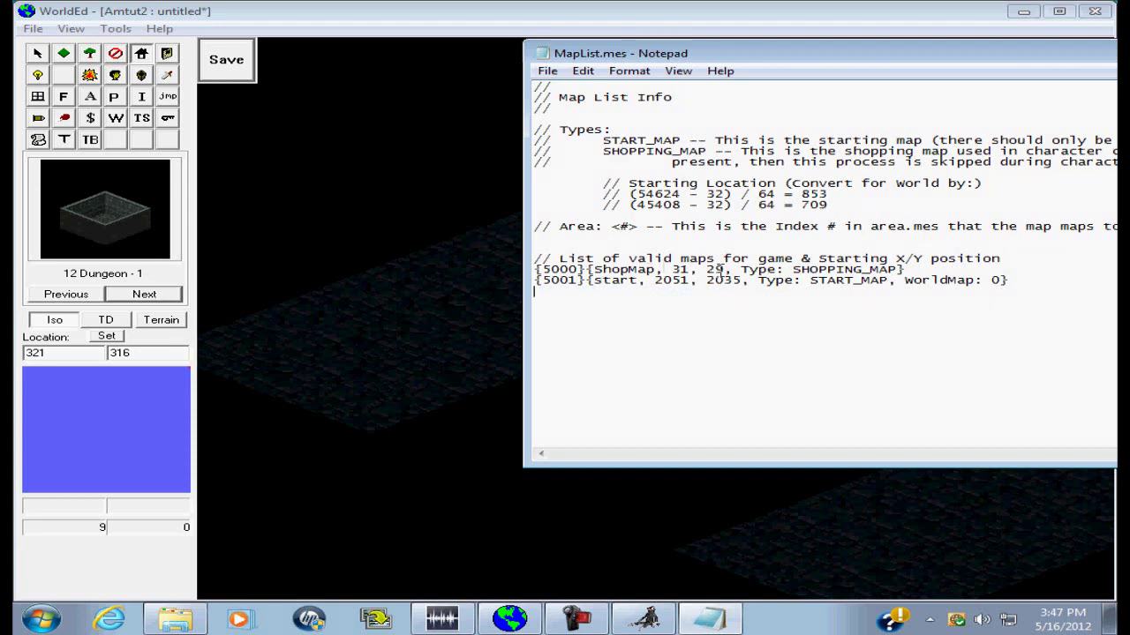
- Examine the start map's entry format and coordinates in MapList.mes, and close the file without saving
{"action": "left_click_drag", "start_coordinate": [1016, 279], "coordinate": [501, 282]}
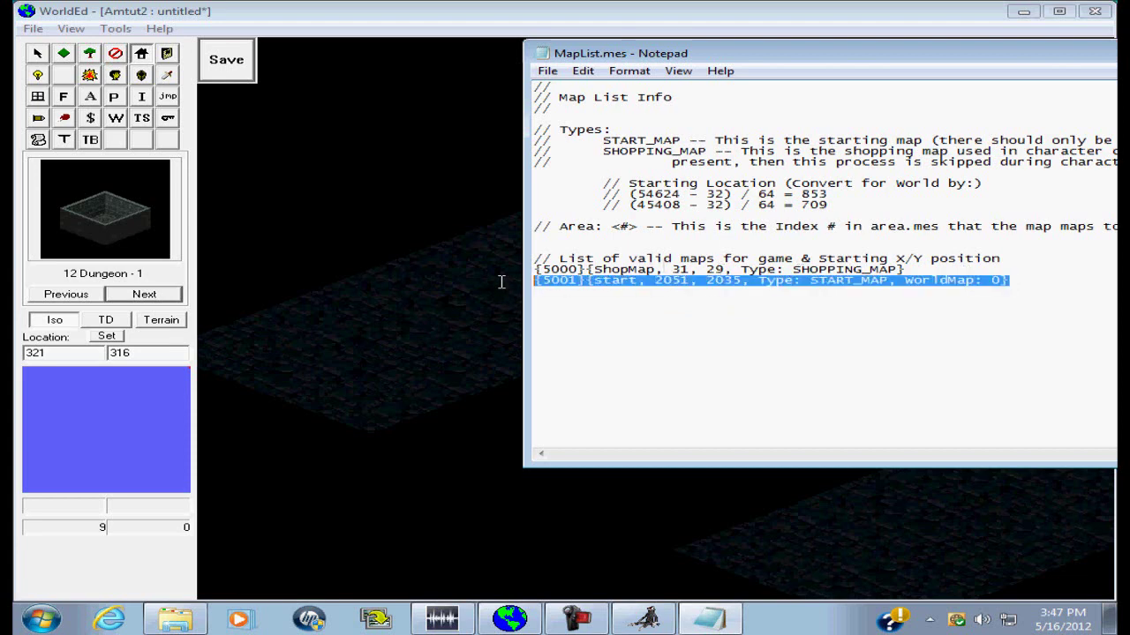
{"action": "left_click", "coordinate": [803, 319]}
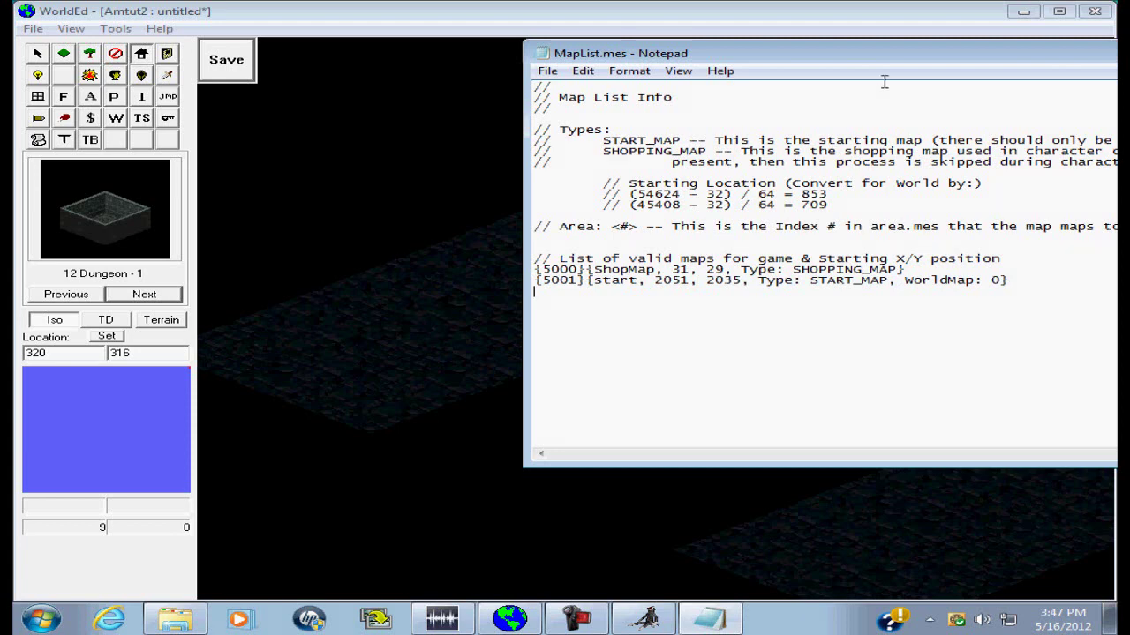
{"action": "left_click_drag", "start_coordinate": [857, 56], "coordinate": [615, 110]}
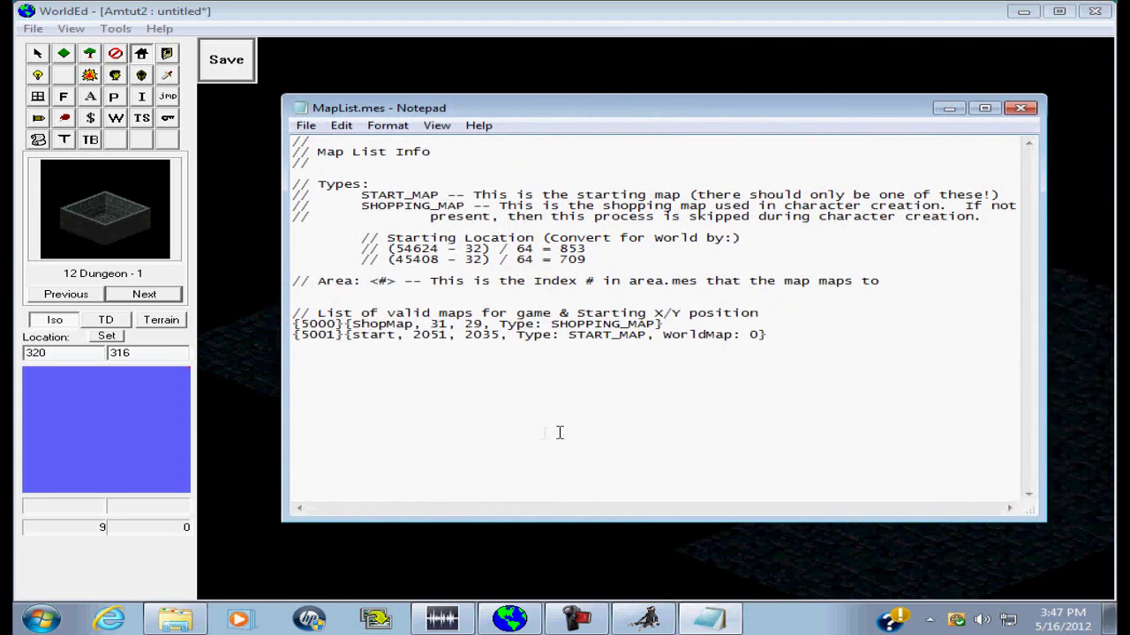
{"action": "left_click_drag", "start_coordinate": [519, 334], "coordinate": [650, 345]}
{"action": "left_click", "coordinate": [636, 371]}
{"action": "left_click", "coordinate": [488, 357]}
{"action": "left_click", "coordinate": [1021, 108]}
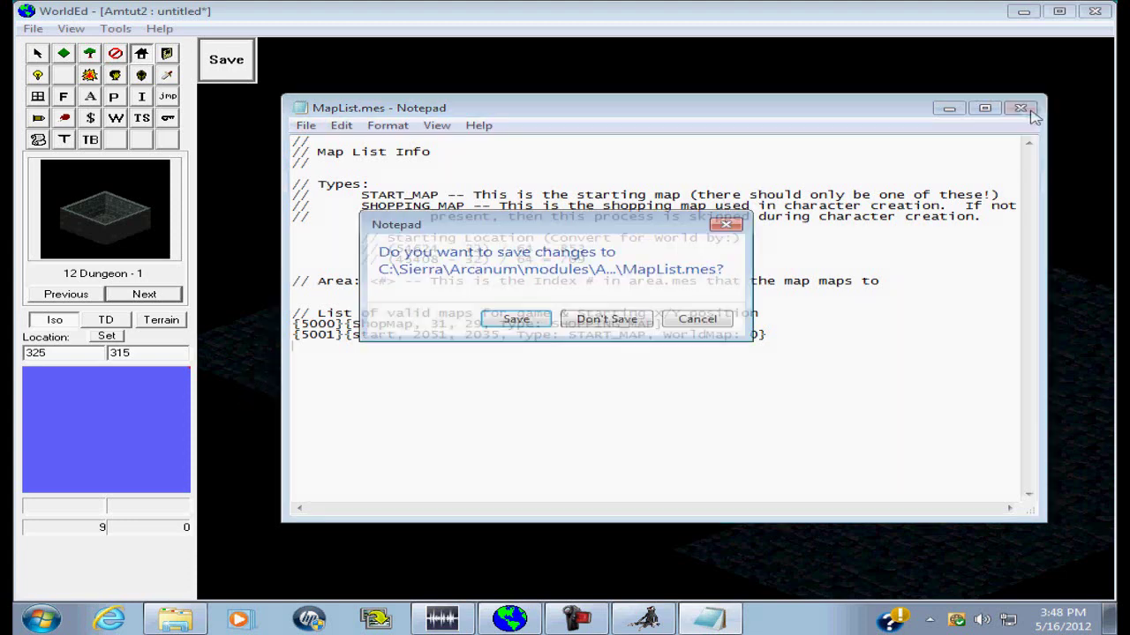
{"action": "left_click", "coordinate": [607, 318]}
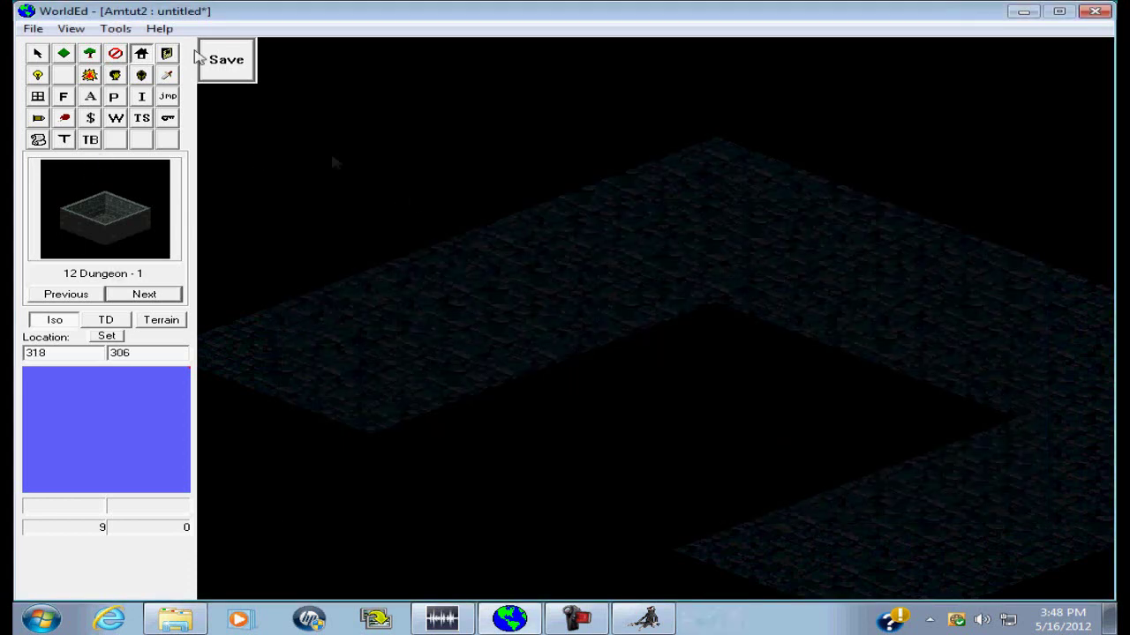
- Open the start map without saving the untitled dungeon map, and bring the cave entrance in the rock wall into view
{"action": "left_click", "coordinate": [32, 28]}
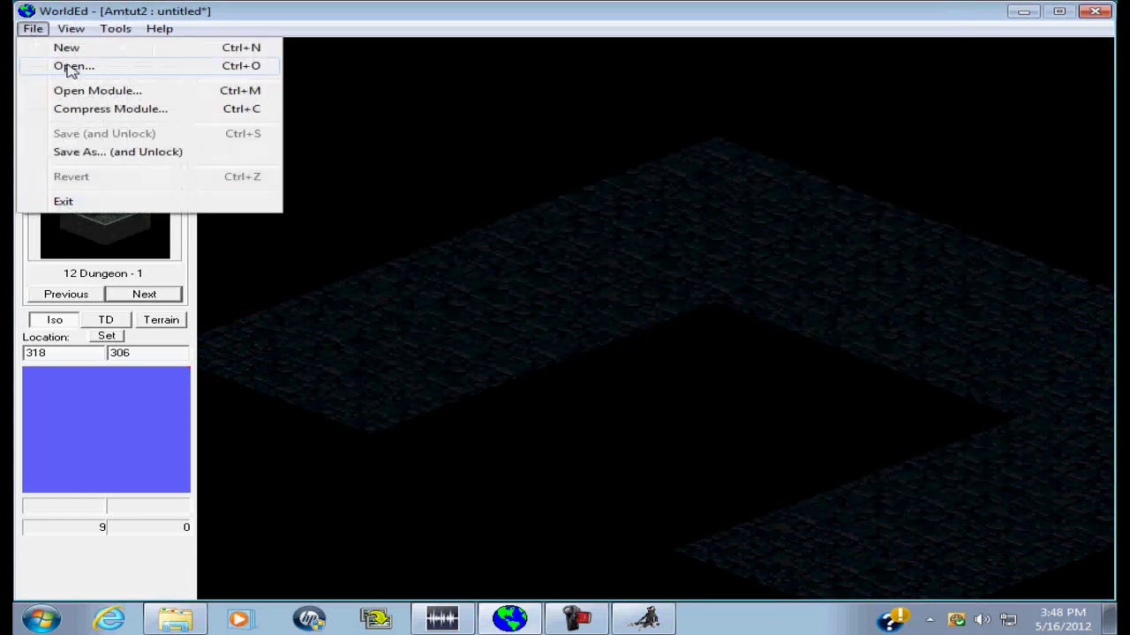
{"action": "left_click", "coordinate": [72, 68]}
{"action": "left_click", "coordinate": [616, 372]}
{"action": "left_click", "coordinate": [468, 225]}
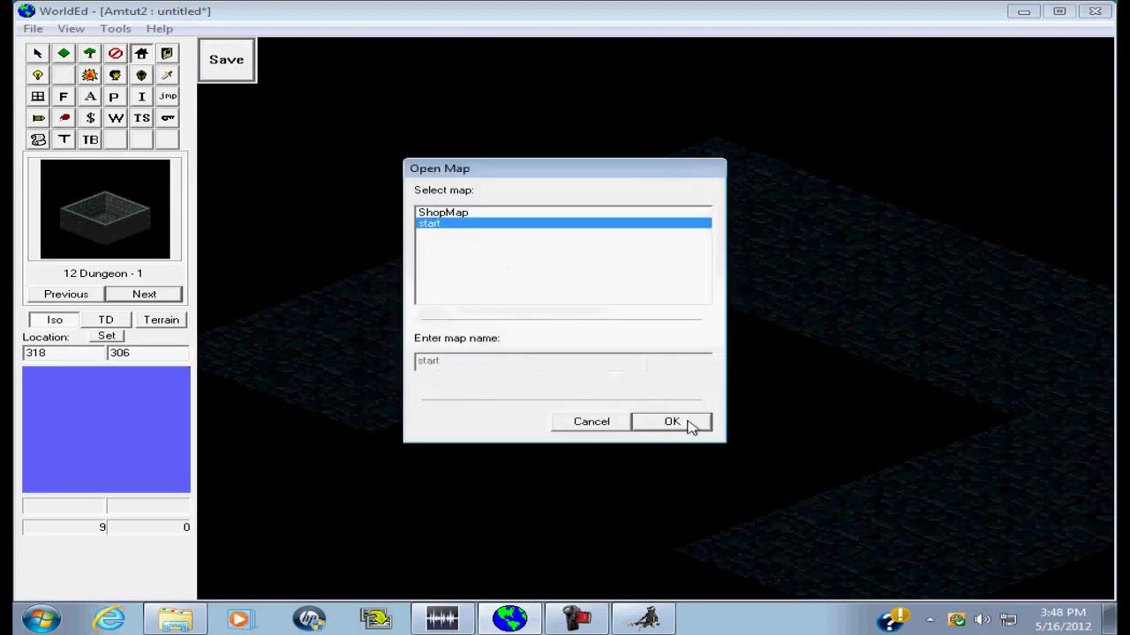
{"action": "left_click", "coordinate": [691, 426]}
{"action": "key", "text": "Page_Up"}
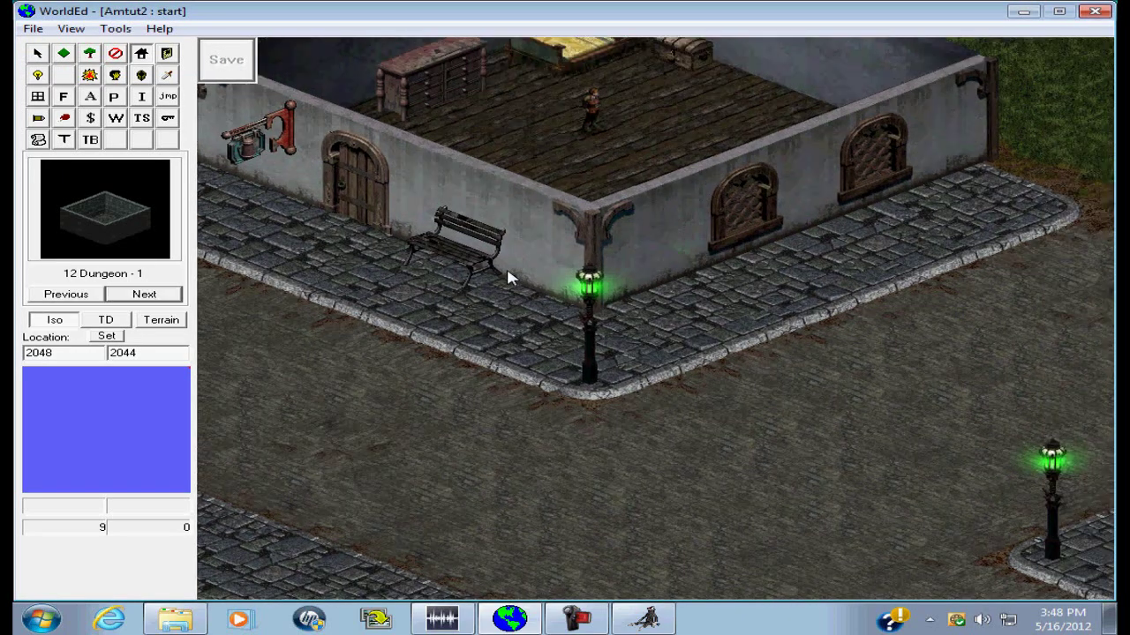
{"action": "key", "text": "Page_Up"}
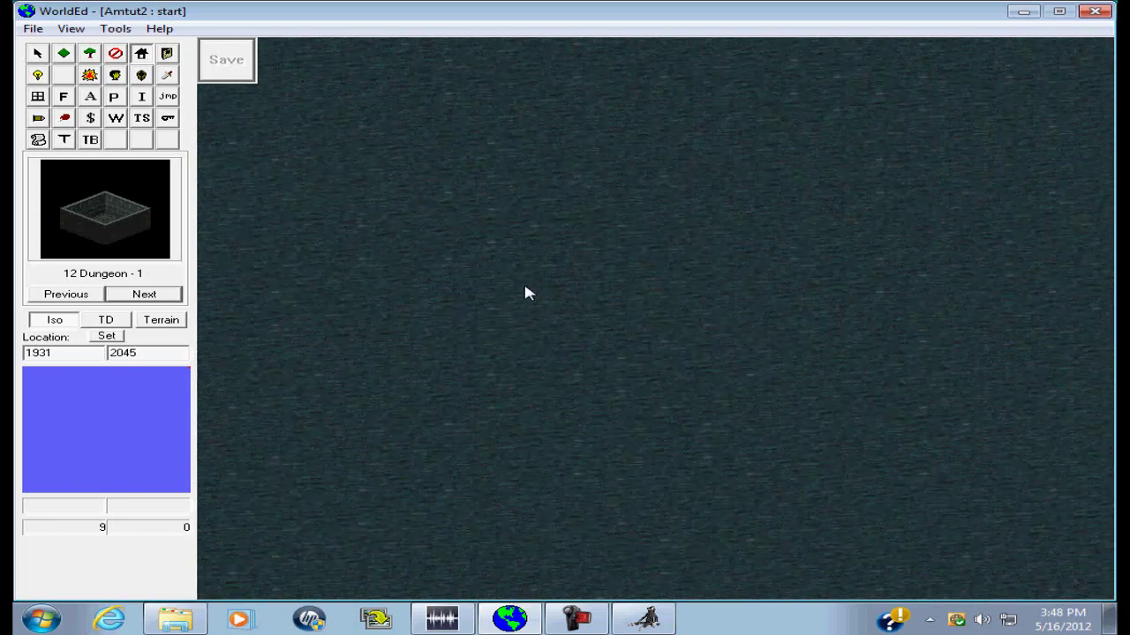
{"action": "key", "text": "End"}
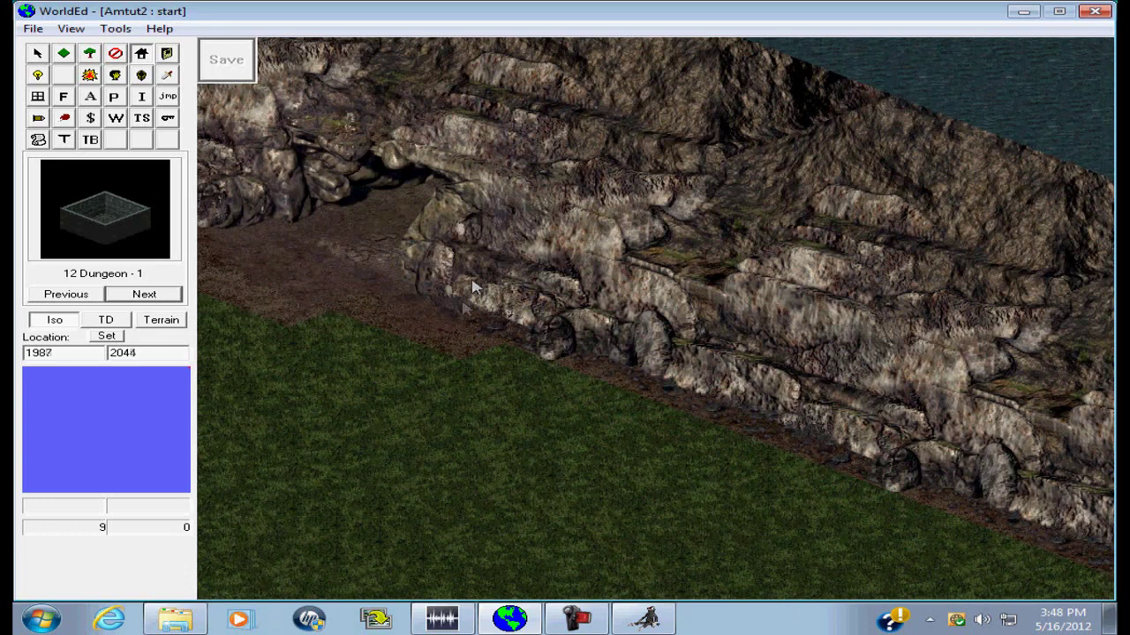
- Switch to SockMonkey ScriptMaker and cancel the half-finished teleport action
{"action": "left_click", "coordinate": [640, 617]}
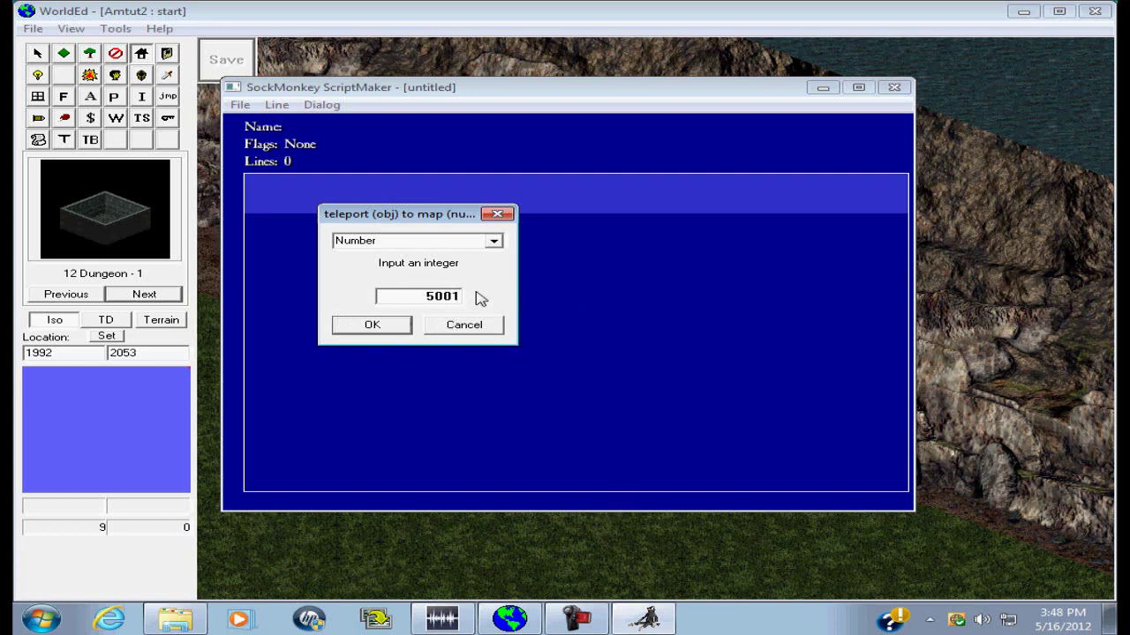
{"action": "left_click", "coordinate": [384, 328]}
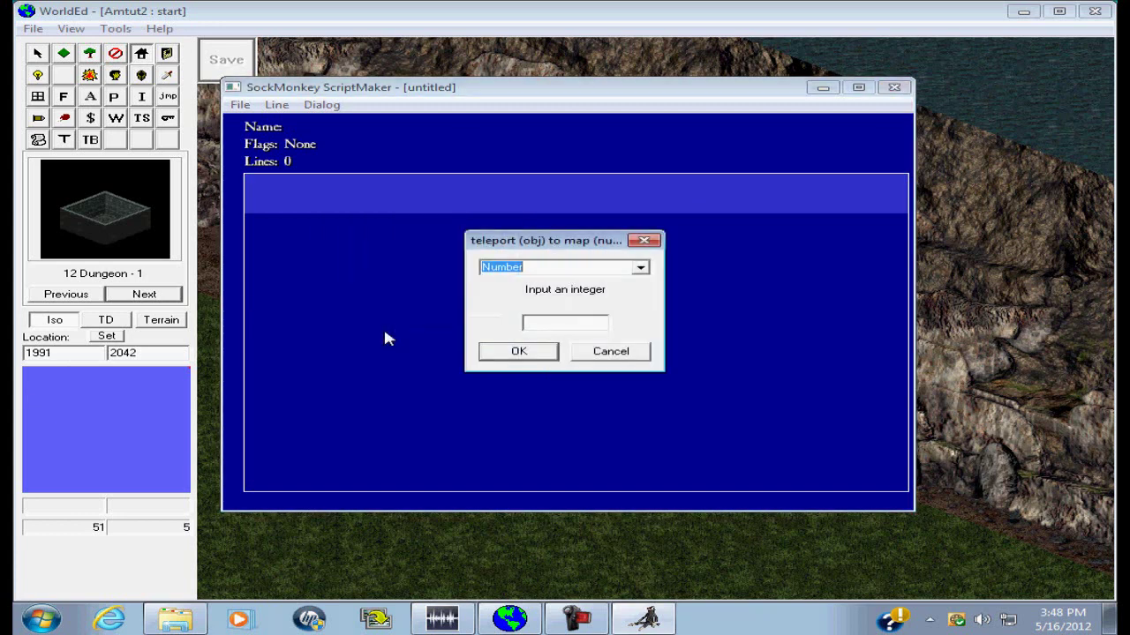
{"action": "left_click", "coordinate": [575, 323]}
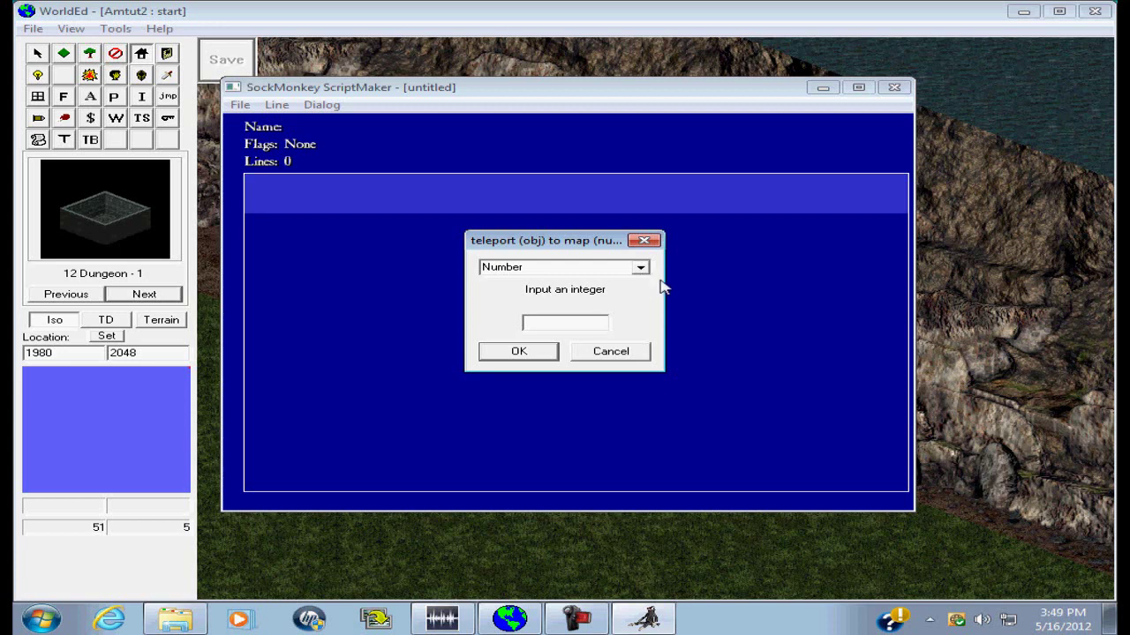
{"action": "left_click_drag", "start_coordinate": [562, 241], "coordinate": [538, 284]}
{"action": "left_click", "coordinate": [586, 395]}
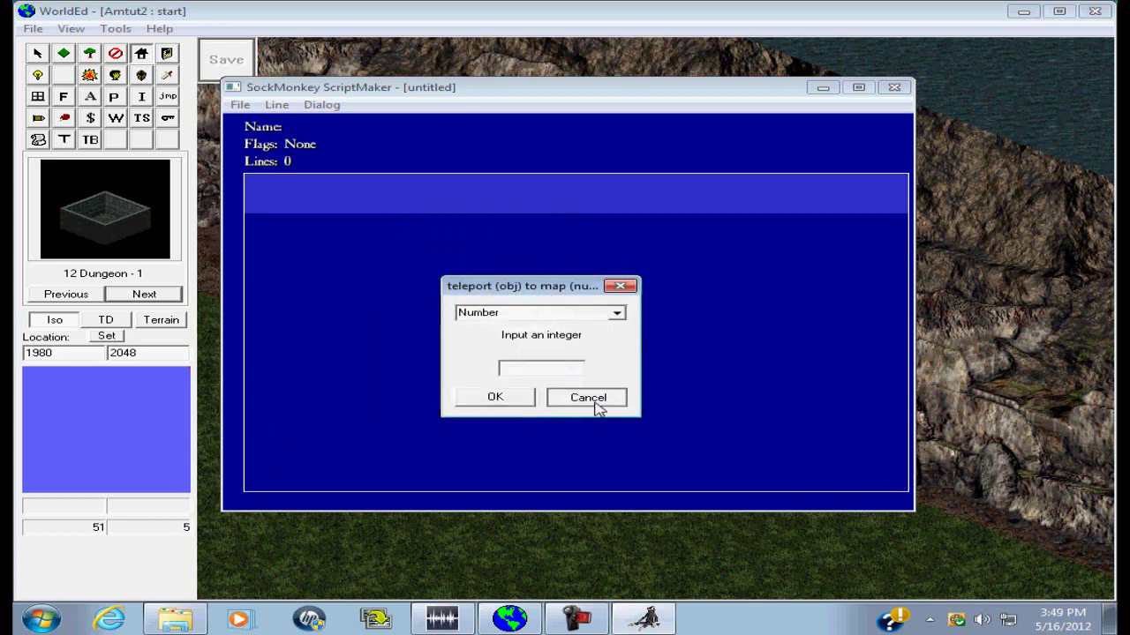
- Add a script line with the action "teleport (obj) to map (num) at X:(num) Y:(num)"
{"action": "left_click", "coordinate": [277, 104]}
{"action": "left_click", "coordinate": [313, 123]}
{"action": "left_click", "coordinate": [786, 295]}
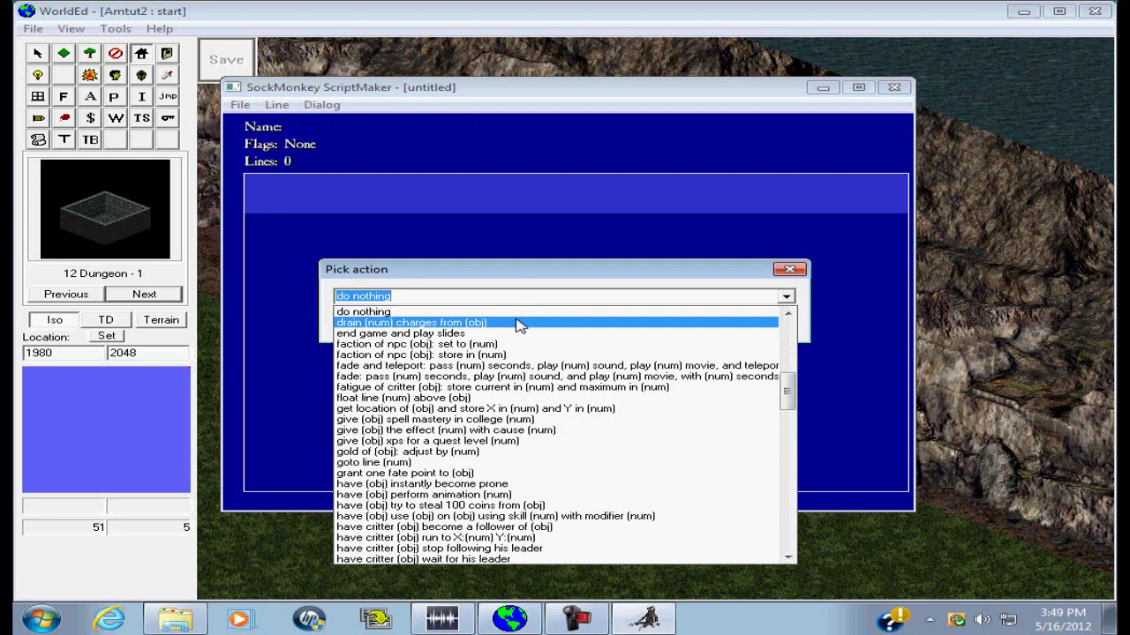
{"action": "scroll", "coordinate": [470, 477], "scroll_direction": "down", "scroll_amount": 20}
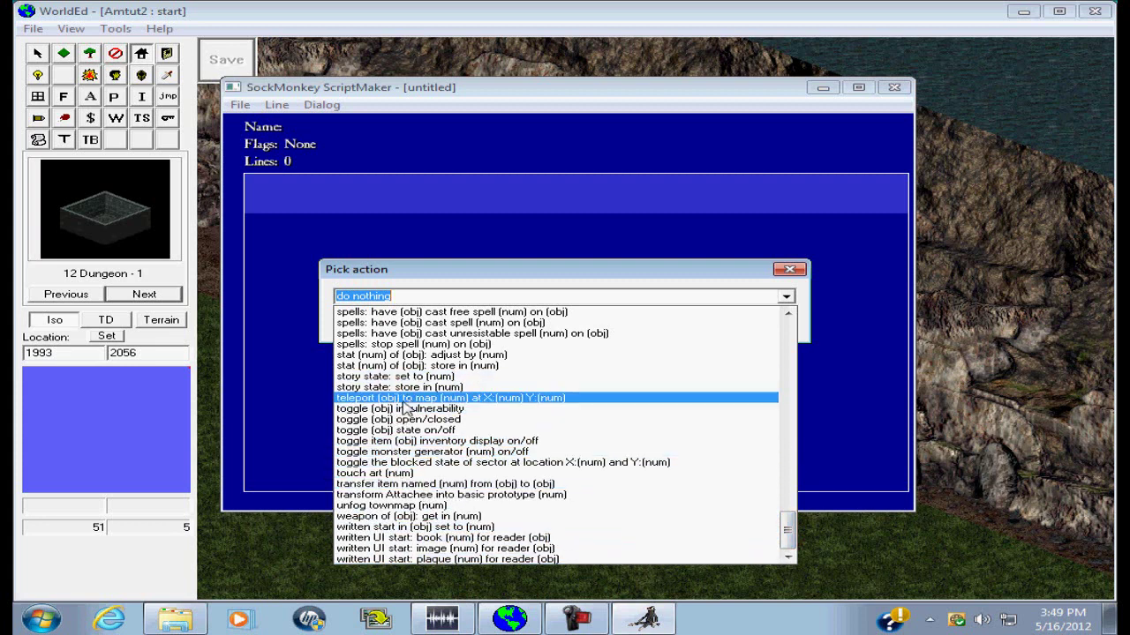
{"action": "left_click", "coordinate": [402, 399]}
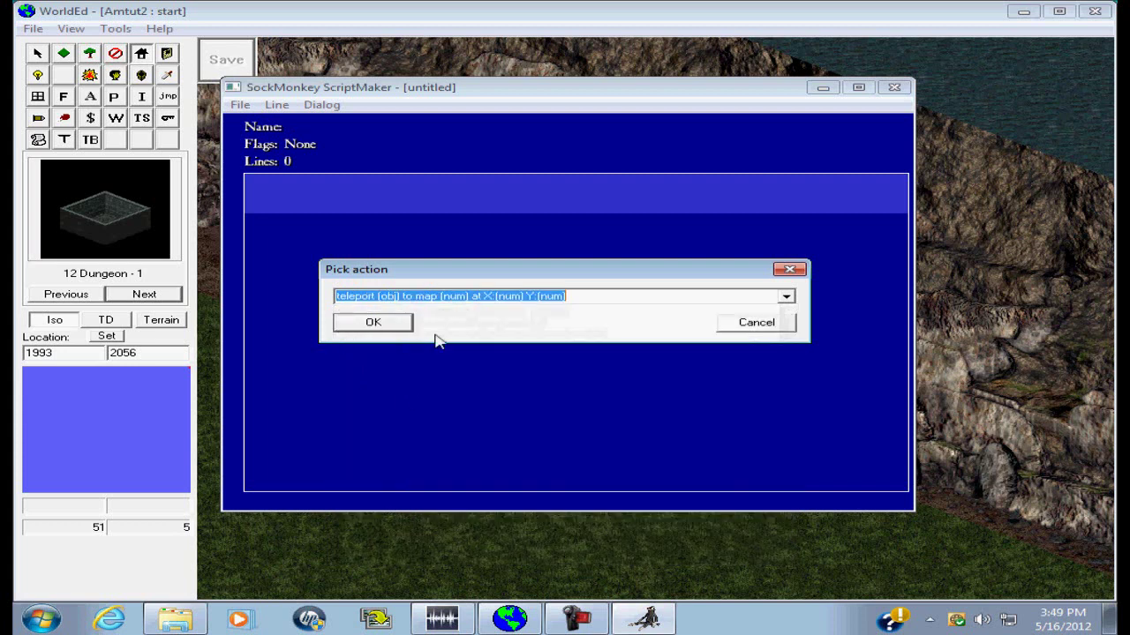
{"action": "left_click", "coordinate": [409, 328]}
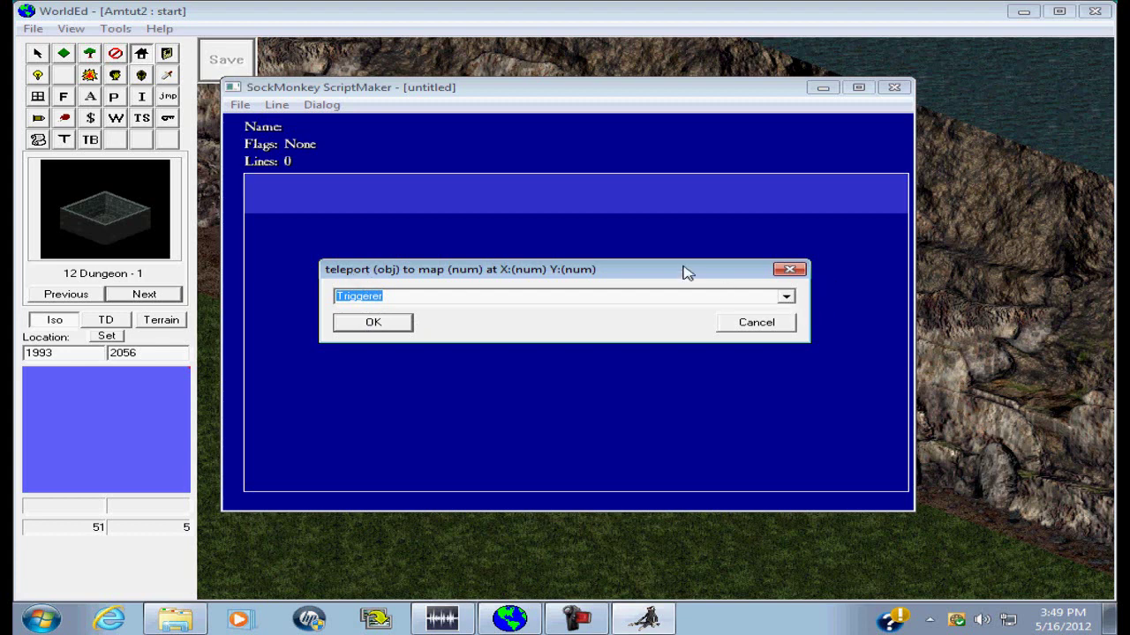
- Set Triggerer as the object to teleport and 5001 as the destination map number
{"action": "mouse_move", "coordinate": [636, 274]}
{"action": "left_mouse_down"}
{"action": "mouse_move", "coordinate": [431, 317]}
{"action": "mouse_move", "coordinate": [686, 200]}
{"action": "mouse_move", "coordinate": [643, 285]}
{"action": "left_mouse_up"}
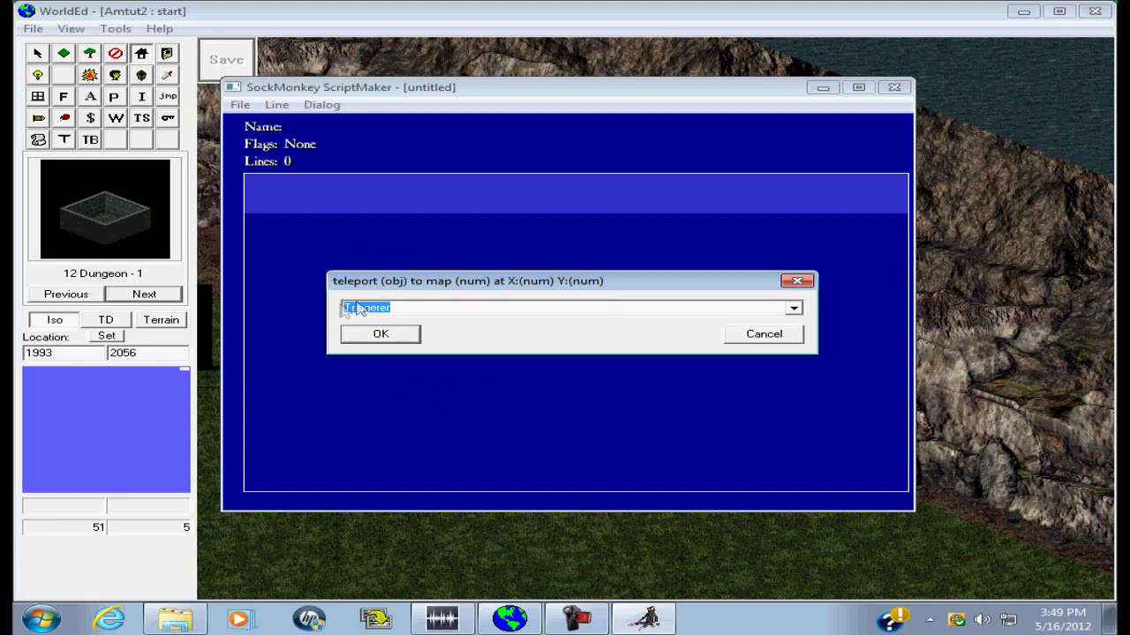
{"action": "left_click", "coordinate": [378, 335]}
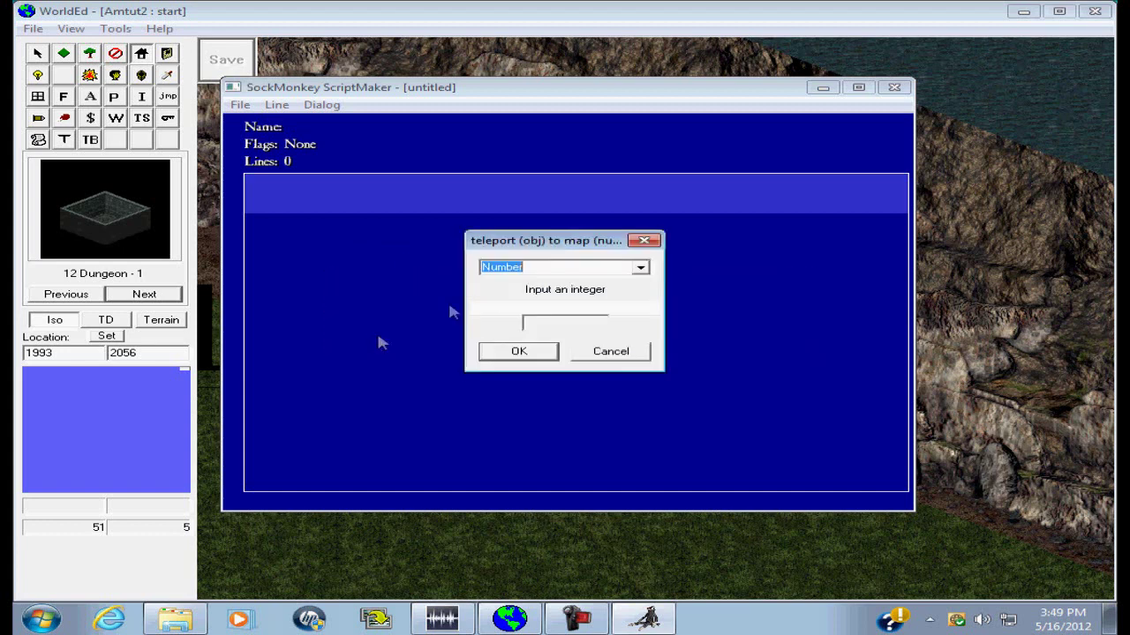
{"action": "left_click", "coordinate": [580, 321]}
{"action": "type", "text": "5001"}
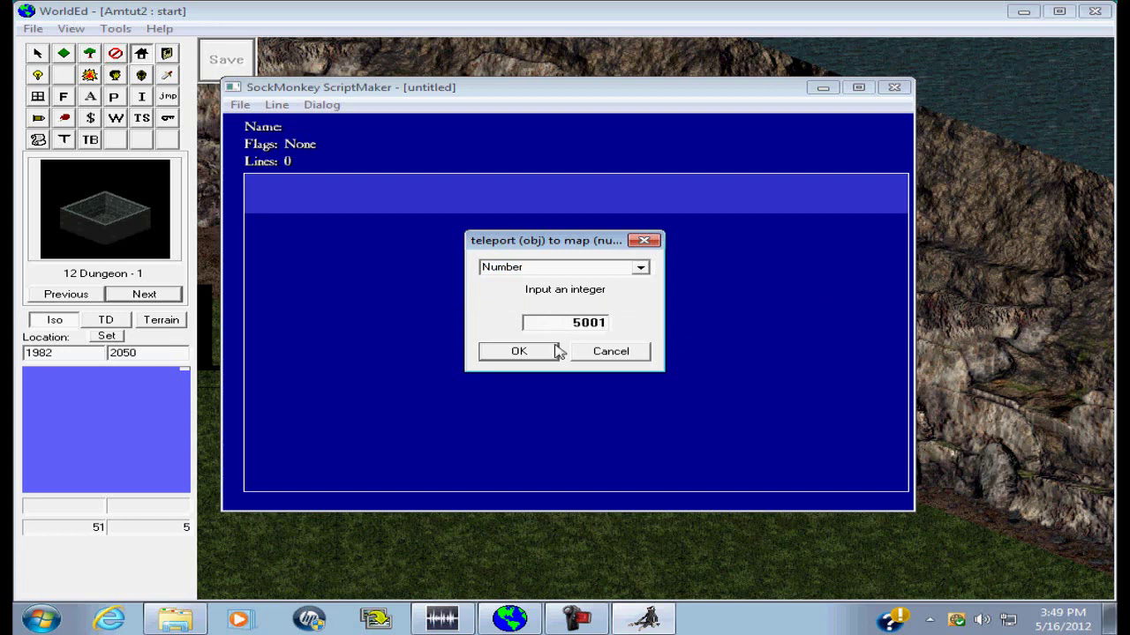
{"action": "left_click", "coordinate": [520, 354]}
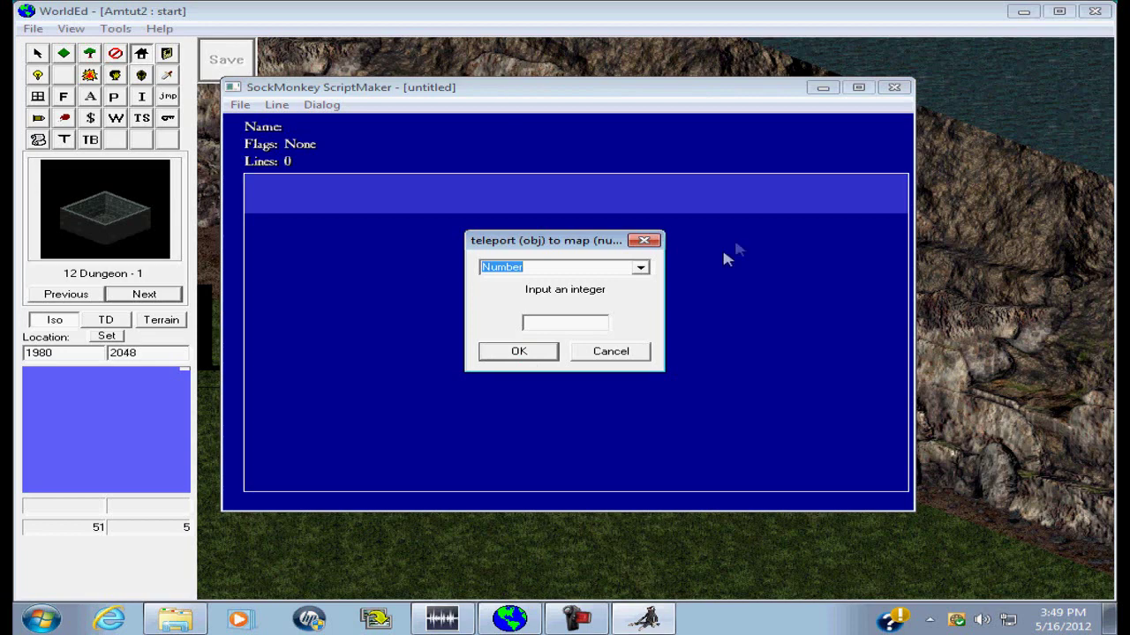
{"action": "left_click", "coordinate": [600, 324]}
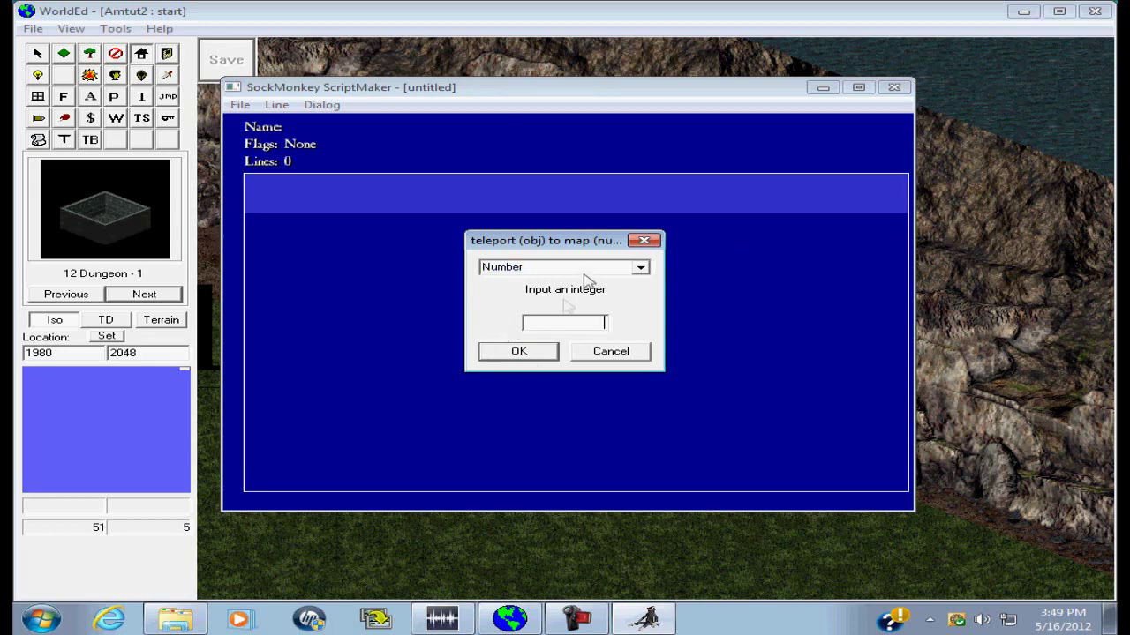
- Switch back to WorldEd and show the area beyond the cave entrance zoomed out in top-down view
{"action": "left_click", "coordinate": [643, 14]}
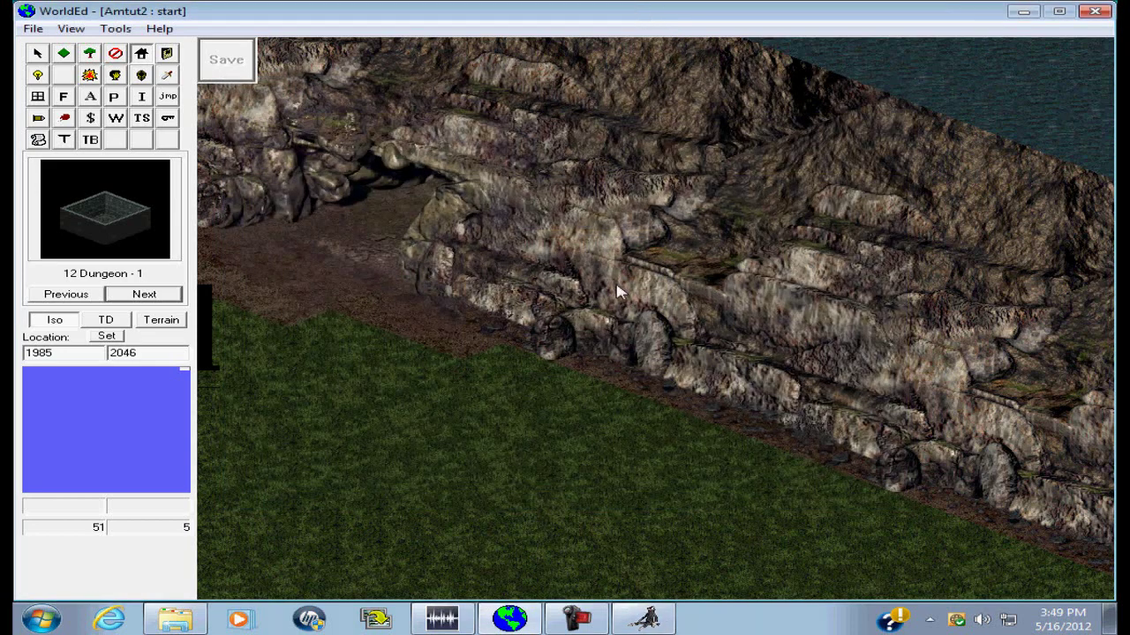
{"action": "right_click_drag", "start_coordinate": [618, 293], "coordinate": [521, 323]}
{"action": "key", "text": "Left"}
{"action": "key", "text": "Left"}
{"action": "key", "text": "Left"}
{"action": "key", "text": "Left"}
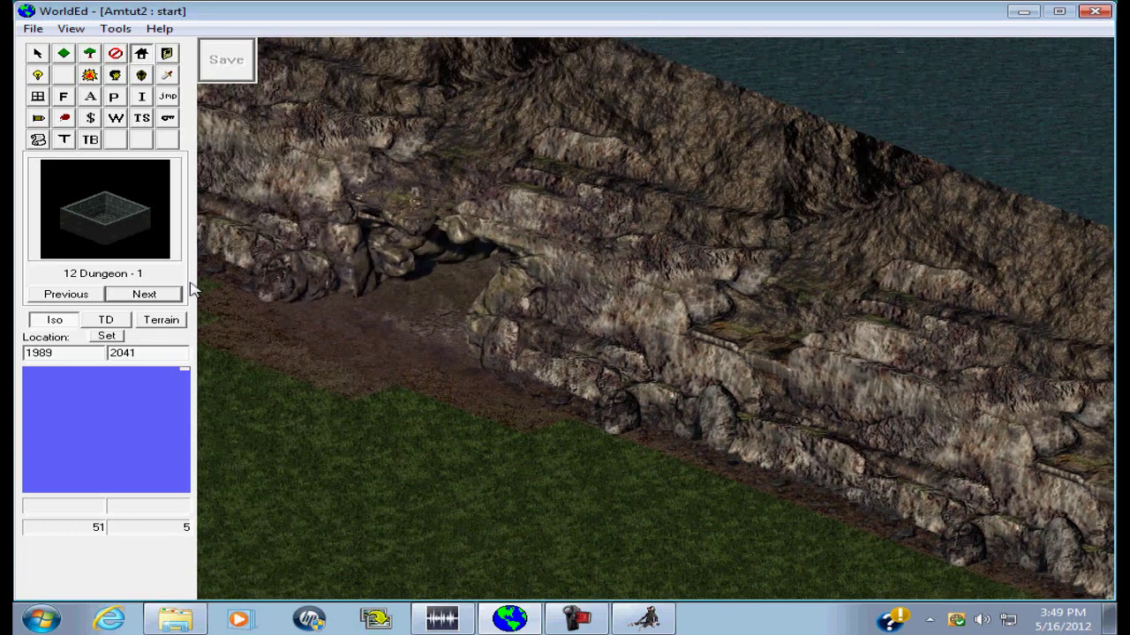
{"action": "key", "text": "Page_Up"}
{"action": "key", "text": "Page_Up"}
{"action": "key", "text": "Page_Up"}
{"action": "key", "text": "Page_Up"}
{"action": "key", "text": "Page_Up"}
{"action": "key", "text": "Page_Up"}
{"action": "key", "text": "Page_Up"}
{"action": "key", "text": "Page_Up"}
{"action": "key", "text": "Page_Up"}
{"action": "key", "text": "Page_Up"}
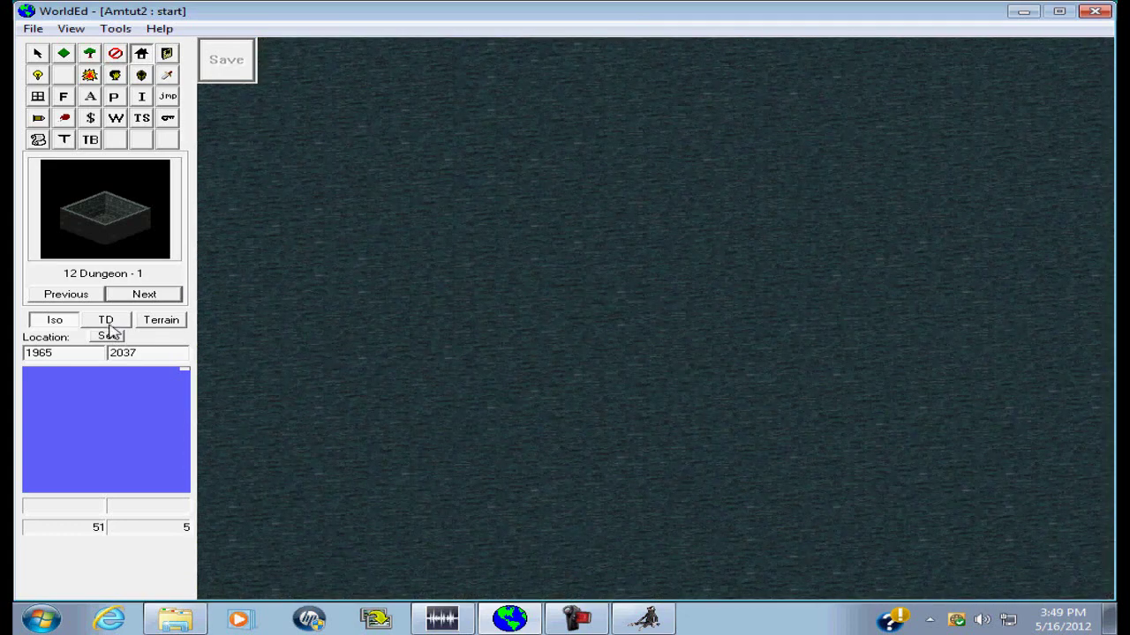
{"action": "left_click", "coordinate": [107, 323]}
{"action": "key", "text": "minus"}
{"action": "key", "text": "minus"}
{"action": "key", "text": "minus"}
{"action": "key", "text": "minus"}
{"action": "key", "text": "minus"}
{"action": "key", "text": "minus"}
{"action": "key", "text": "minus"}
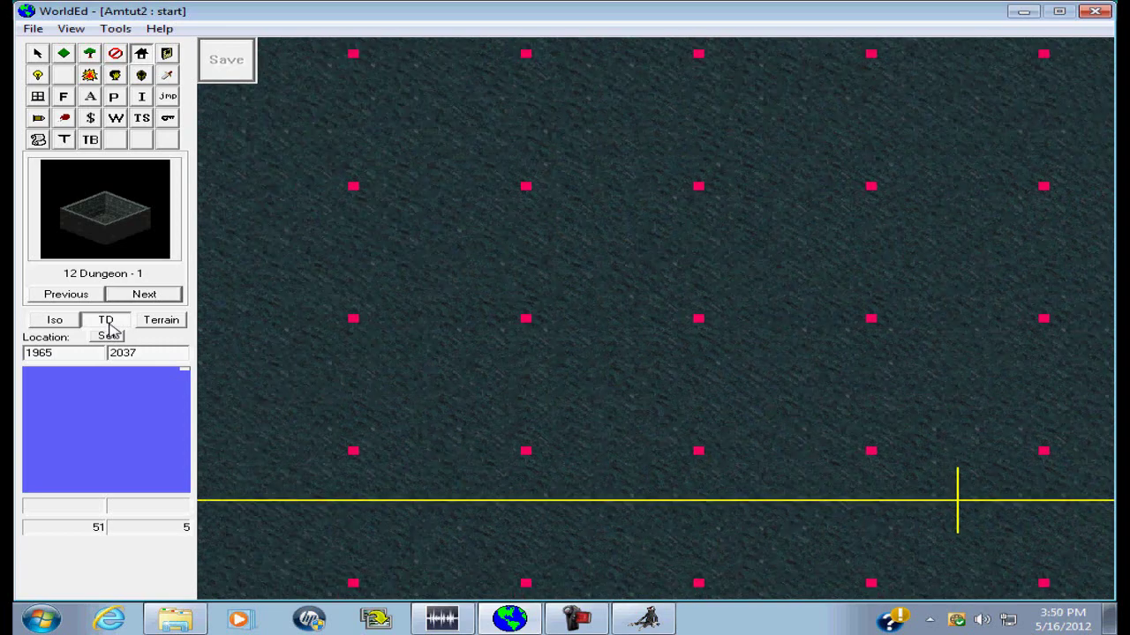
{"action": "key", "text": "minus"}
{"action": "key", "text": "minus"}
{"action": "key", "text": "minus"}
{"action": "key", "text": "minus"}
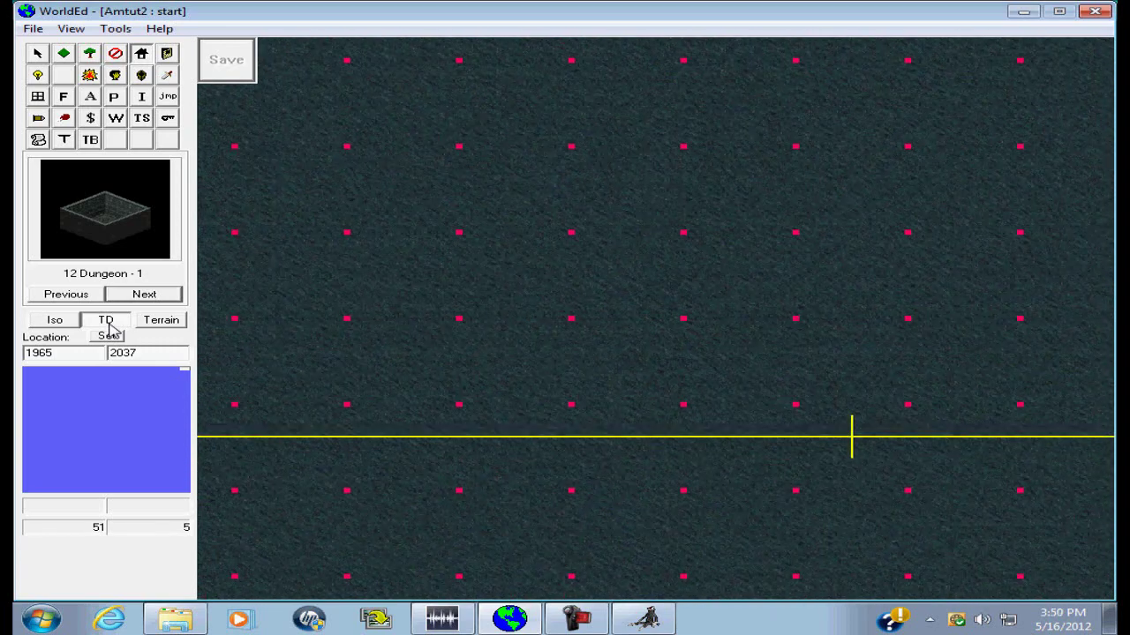
{"action": "key", "text": "minus"}
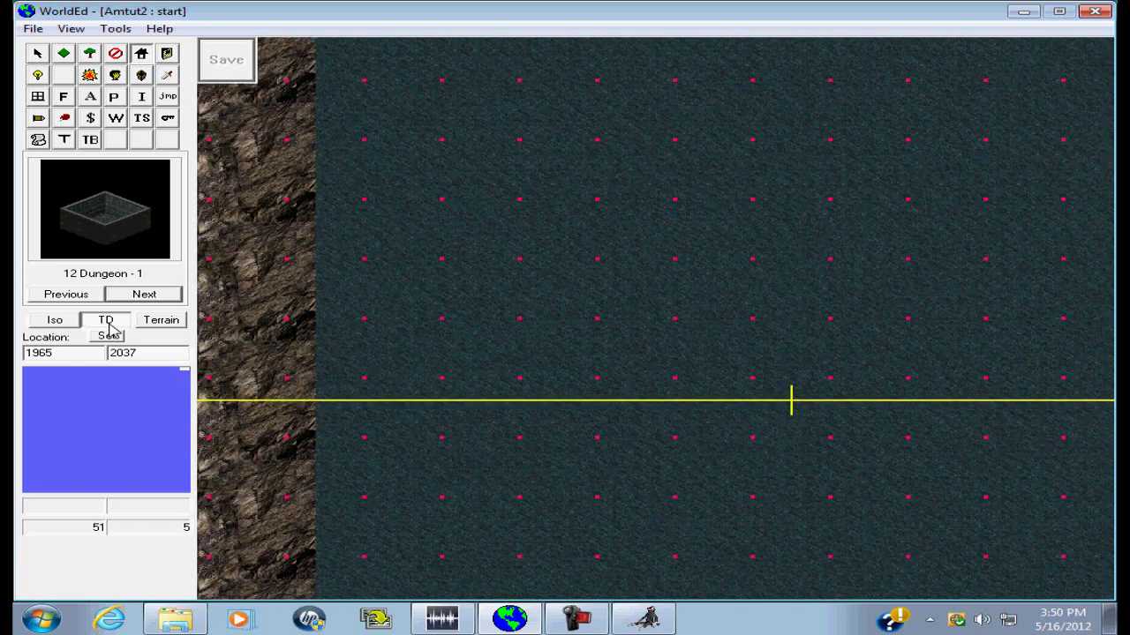
{"action": "key", "text": "minus"}
- Search the sectors around the rock wall and cave entrance for open water with enough room for a cave interior
{"action": "key", "text": "Down"}
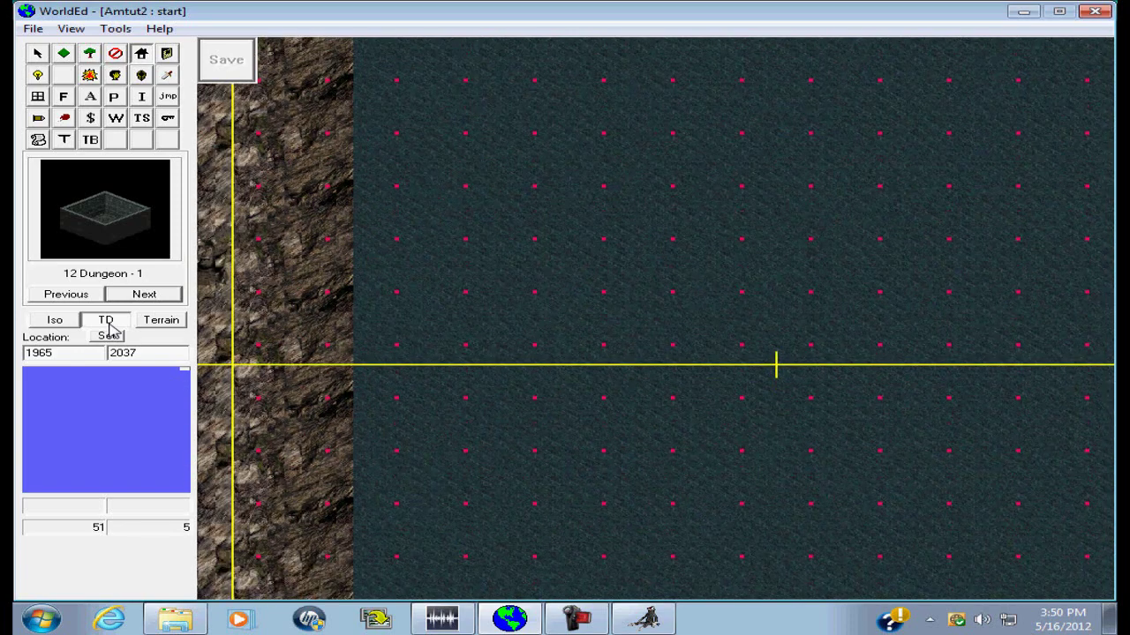
{"action": "key", "text": "Down"}
{"action": "key", "text": "Down"}
{"action": "key", "text": "Down"}
{"action": "key", "text": "Down"}
{"action": "key", "text": "Down"}
{"action": "key", "text": "Down"}
{"action": "key", "text": "Down"}
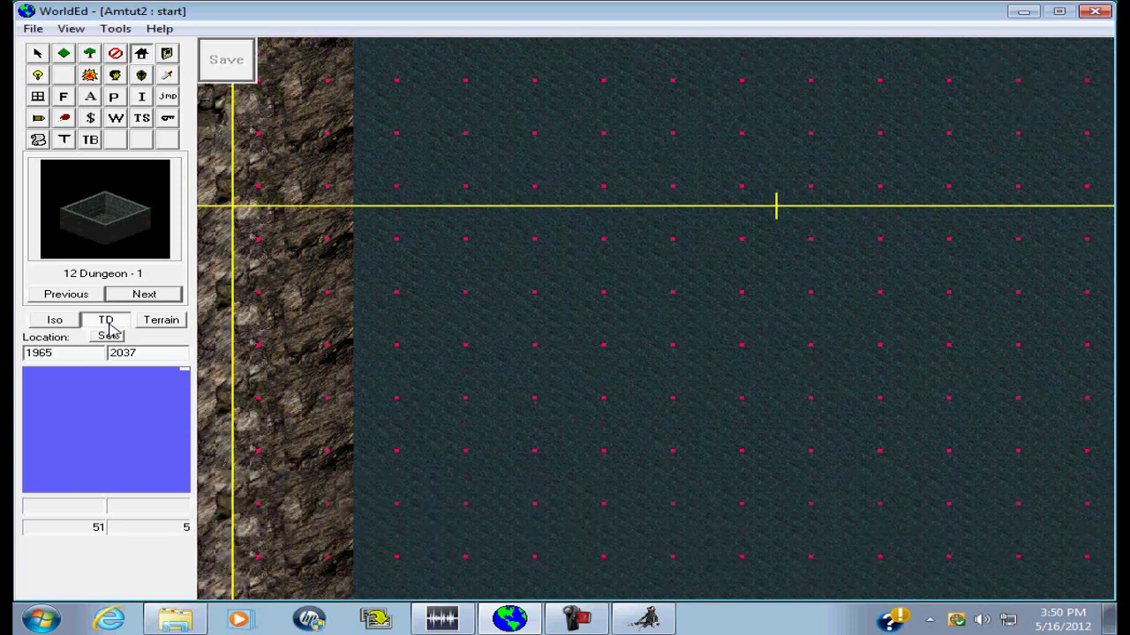
{"action": "key", "text": "Down"}
{"action": "key", "text": "Down"}
{"action": "key", "text": "Down"}
{"action": "key", "text": "Down"}
{"action": "key", "text": "Down"}
{"action": "key", "text": "Down"}
{"action": "key", "text": "Down"}
{"action": "key", "text": "Down"}
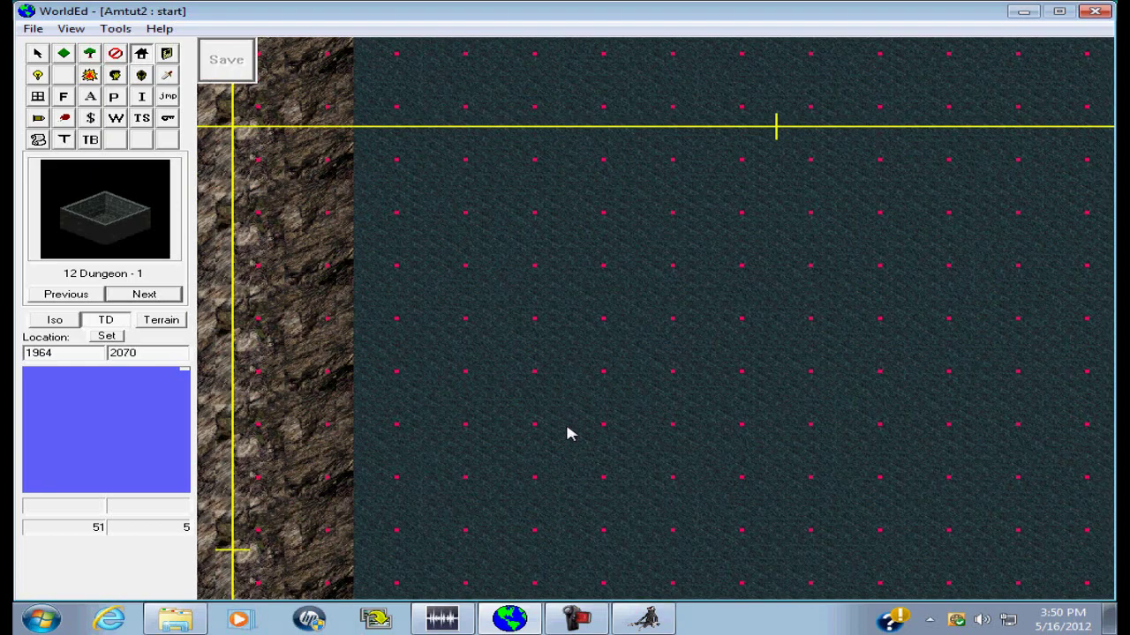
{"action": "key", "text": "Left"}
{"action": "key", "text": "Right"}
{"action": "key", "text": "Right"}
{"action": "key", "text": "Right"}
{"action": "key", "text": "Right"}
{"action": "key", "text": "Right"}
{"action": "key", "text": "Right"}
{"action": "key", "text": "Right"}
{"action": "key", "text": "Right"}
{"action": "key", "text": "Right"}
{"action": "key", "text": "Right"}
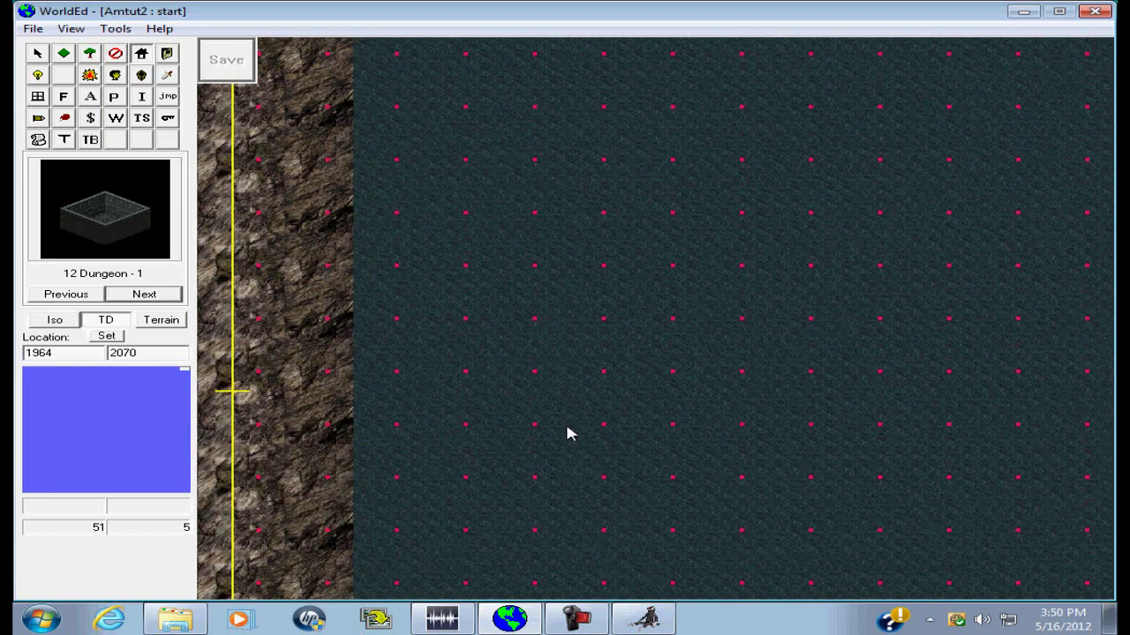
{"action": "key", "text": "Right"}
{"action": "key", "text": "Right"}
{"action": "key", "text": "Right"}
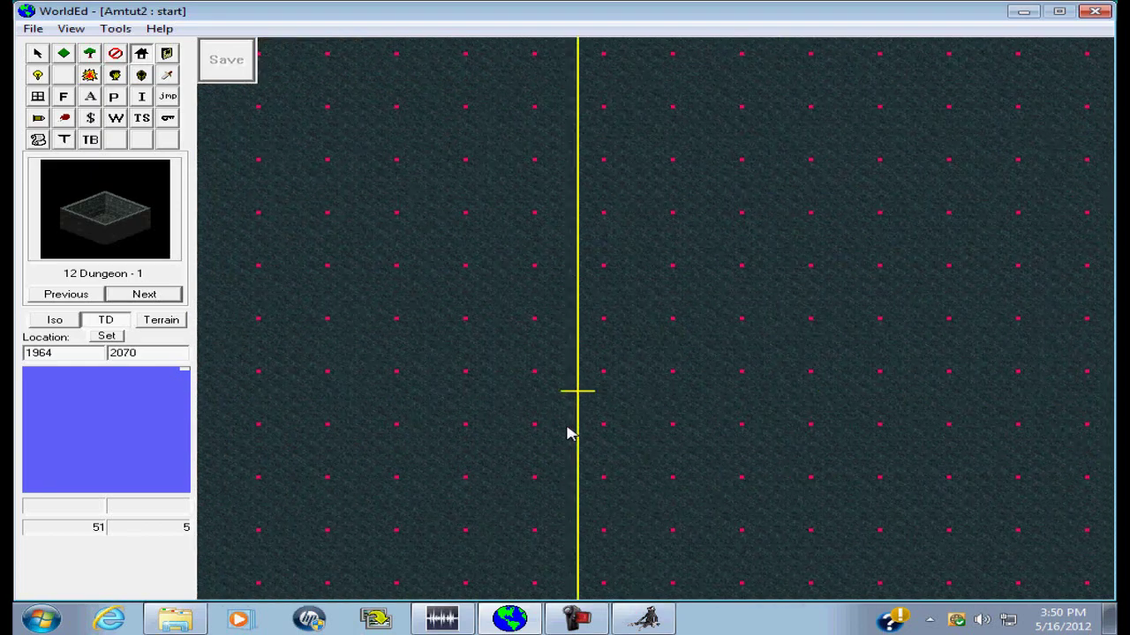
{"action": "key", "text": "Left"}
{"action": "key", "text": "Left"}
{"action": "key", "text": "Left"}
{"action": "key", "text": "Left"}
{"action": "key", "text": "Left"}
{"action": "key", "text": "Left"}
{"action": "key", "text": "Left"}
{"action": "key", "text": "Left"}
{"action": "key", "text": "Left"}
{"action": "key", "text": "Left"}
{"action": "key", "text": "Left"}
{"action": "key", "text": "Left"}
{"action": "key", "text": "Left"}
{"action": "key", "text": "Left"}
{"action": "key", "text": "Left"}
{"action": "key", "text": "Left"}
{"action": "key", "text": "Left"}
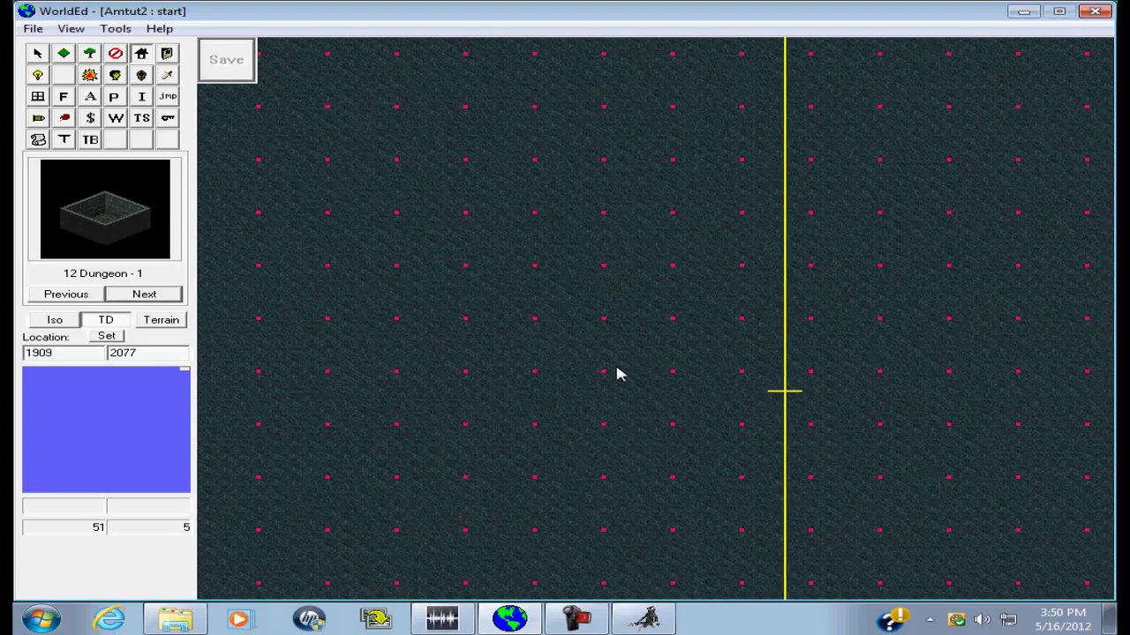
{"action": "key", "text": "Right"}
{"action": "key", "text": "Right"}
{"action": "key", "text": "Right"}
{"action": "key", "text": "Right"}
{"action": "key", "text": "Up"}
{"action": "key", "text": "Up"}
{"action": "key", "text": "Up"}
{"action": "key", "text": "Up"}
{"action": "key", "text": "Up"}
{"action": "key", "text": "Up"}
{"action": "key", "text": "Up"}
{"action": "key", "text": "Up"}
{"action": "key", "text": "Up"}
{"action": "key", "text": "Up"}
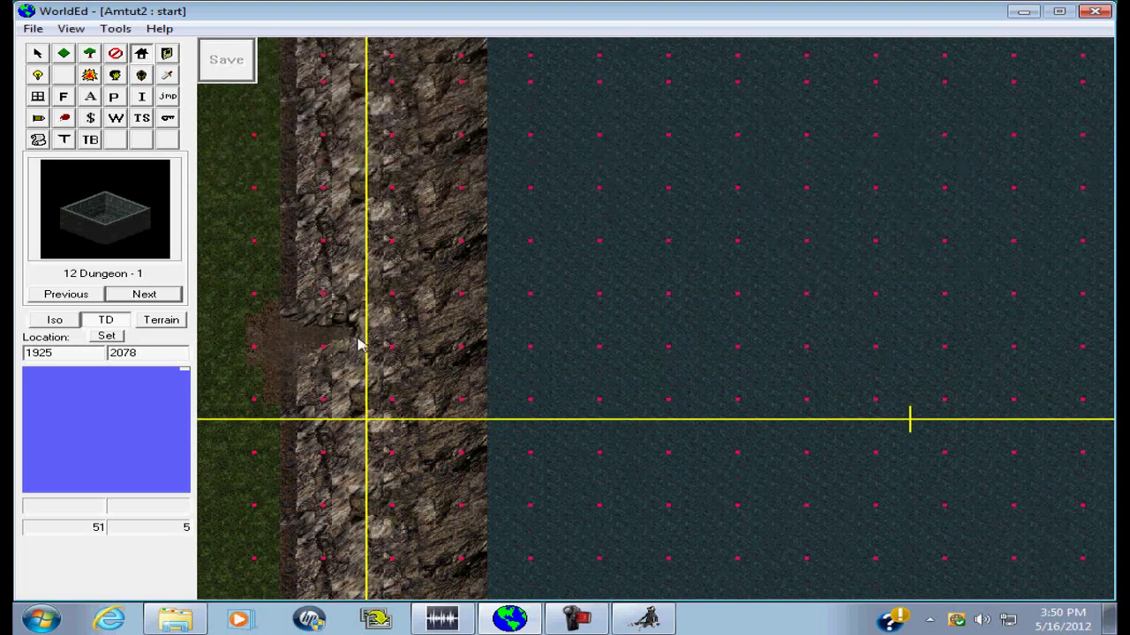
- Choose the 11 Standard Caves structure and lay out a wide, shallow cave room in the open water sector beyond the rock wall
{"action": "key", "text": "Up"}
{"action": "key", "text": "Up"}
{"action": "key", "text": "Up"}
{"action": "key", "text": "Up"}
{"action": "key", "text": "Up"}
{"action": "key", "text": "Up"}
{"action": "key", "text": "Up"}
{"action": "key", "text": "Up"}
{"action": "key", "text": "Up"}
{"action": "key", "text": "Up"}
{"action": "key", "text": "Right"}
{"action": "key", "text": "Right"}
{"action": "key", "text": "Right"}
{"action": "key", "text": "Right"}
{"action": "key", "text": "Right"}
{"action": "key", "text": "Right"}
{"action": "key", "text": "Right"}
{"action": "key", "text": "Right"}
{"action": "key", "text": "Right"}
{"action": "key", "text": "Right"}
{"action": "key", "text": "Right"}
{"action": "key", "text": "Right"}
{"action": "key", "text": "Right"}
{"action": "key", "text": "Right"}
{"action": "key", "text": "Right"}
{"action": "key", "text": "Right"}
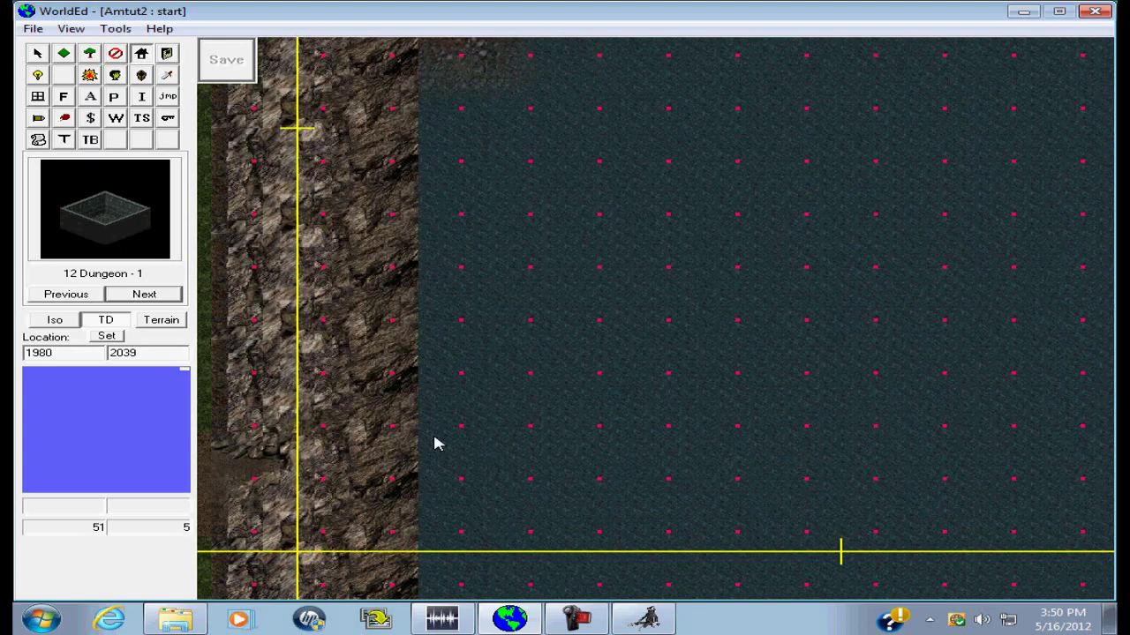
{"action": "key", "text": "Right"}
{"action": "key", "text": "Right"}
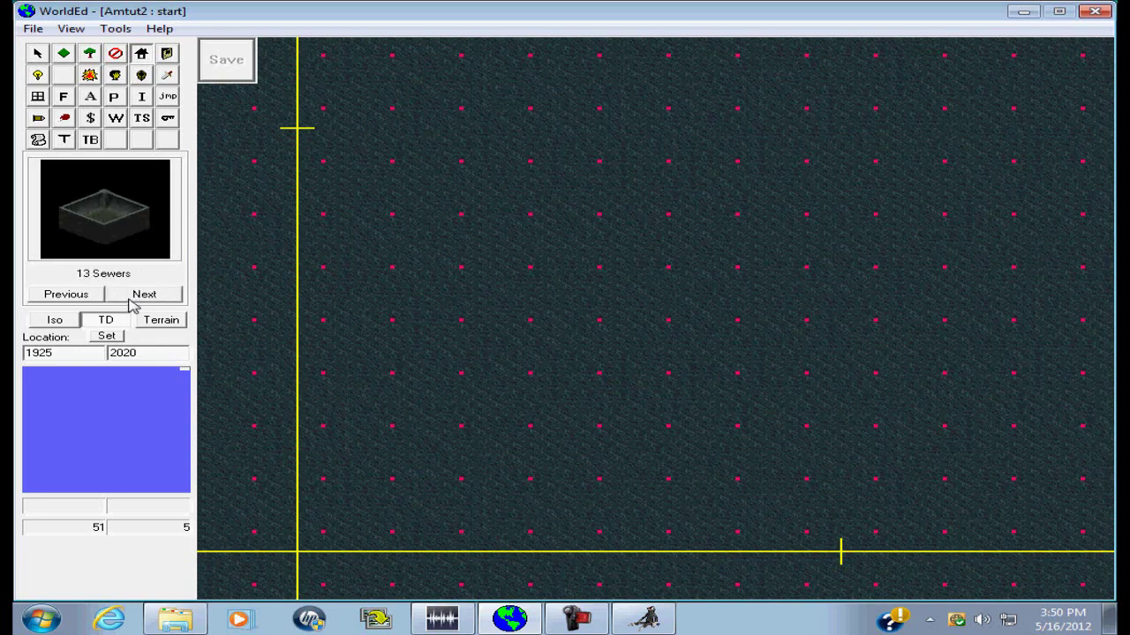
{"action": "left_click", "coordinate": [64, 295]}
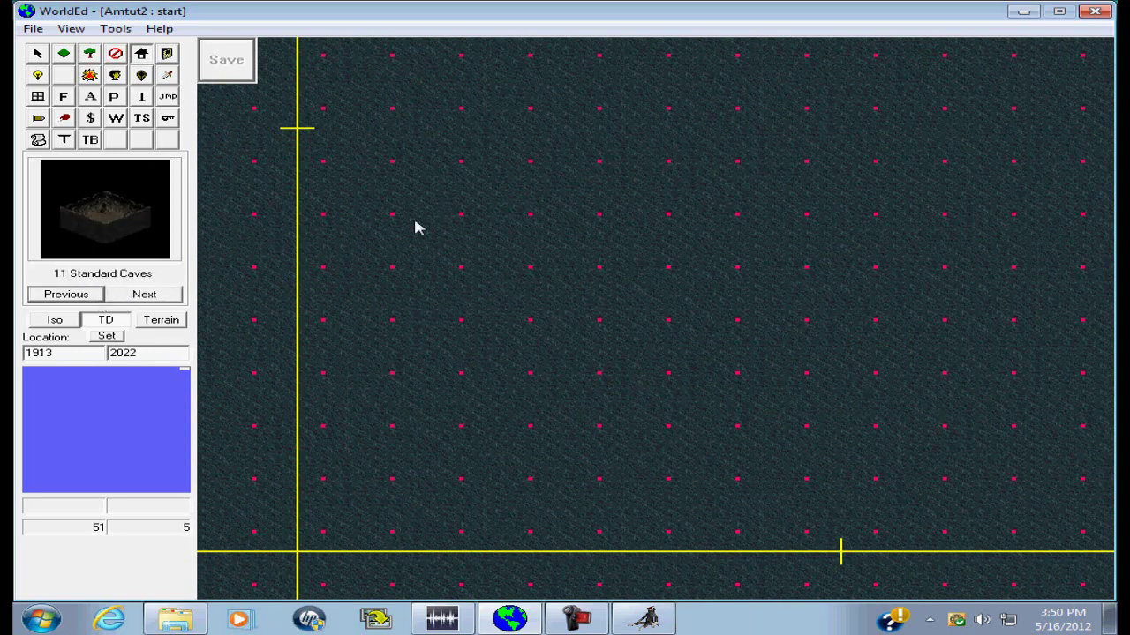
{"action": "mouse_move", "coordinate": [385, 159]}
{"action": "left_mouse_down"}
{"action": "mouse_move", "coordinate": [752, 169]}
{"action": "mouse_move", "coordinate": [864, 198]}
{"action": "mouse_move", "coordinate": [663, 235]}
{"action": "mouse_move", "coordinate": [608, 209]}
{"action": "mouse_move", "coordinate": [638, 209]}
{"action": "left_mouse_up"}
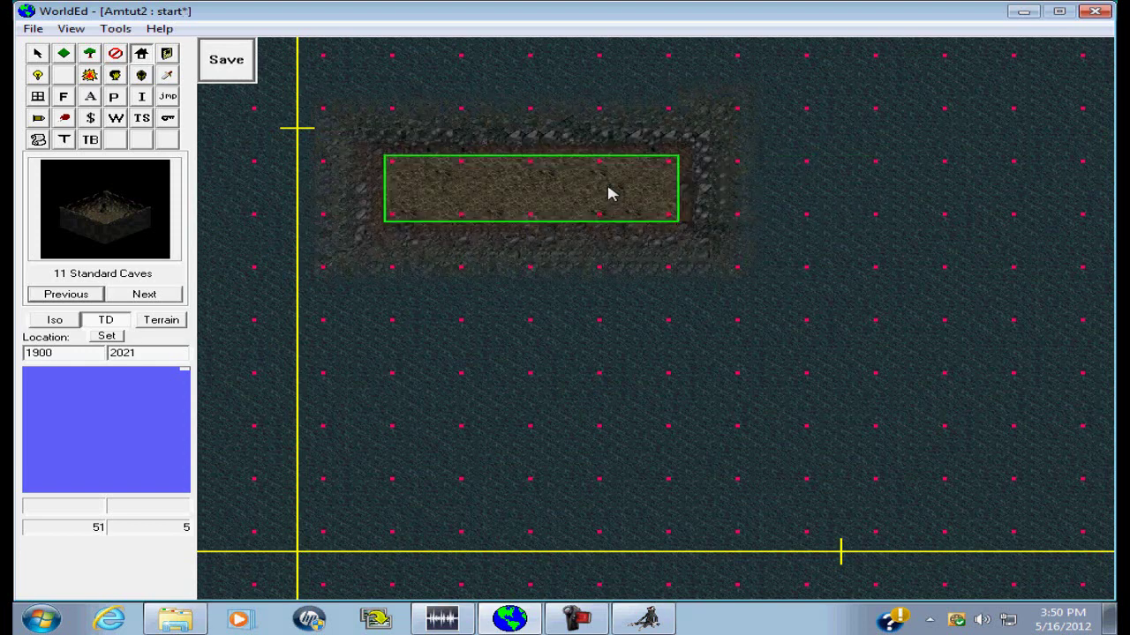
- Reopen the start map without saving to discard the cave room laid out on the water
{"action": "left_click_drag", "start_coordinate": [599, 175], "coordinate": [641, 420]}
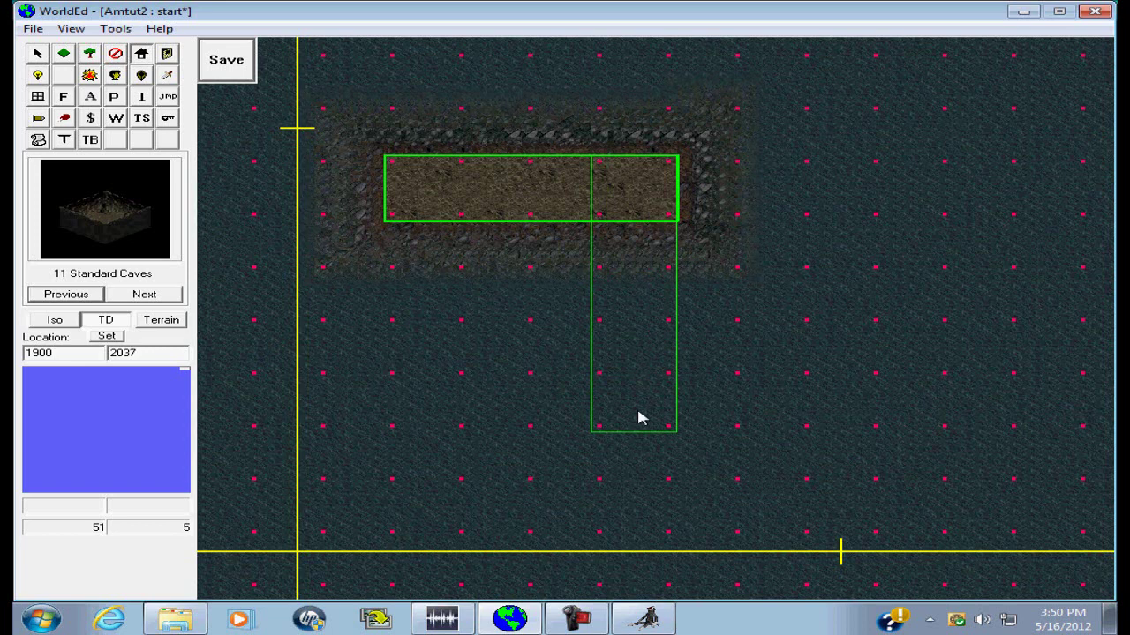
{"action": "left_click_drag", "start_coordinate": [641, 420], "coordinate": [657, 169]}
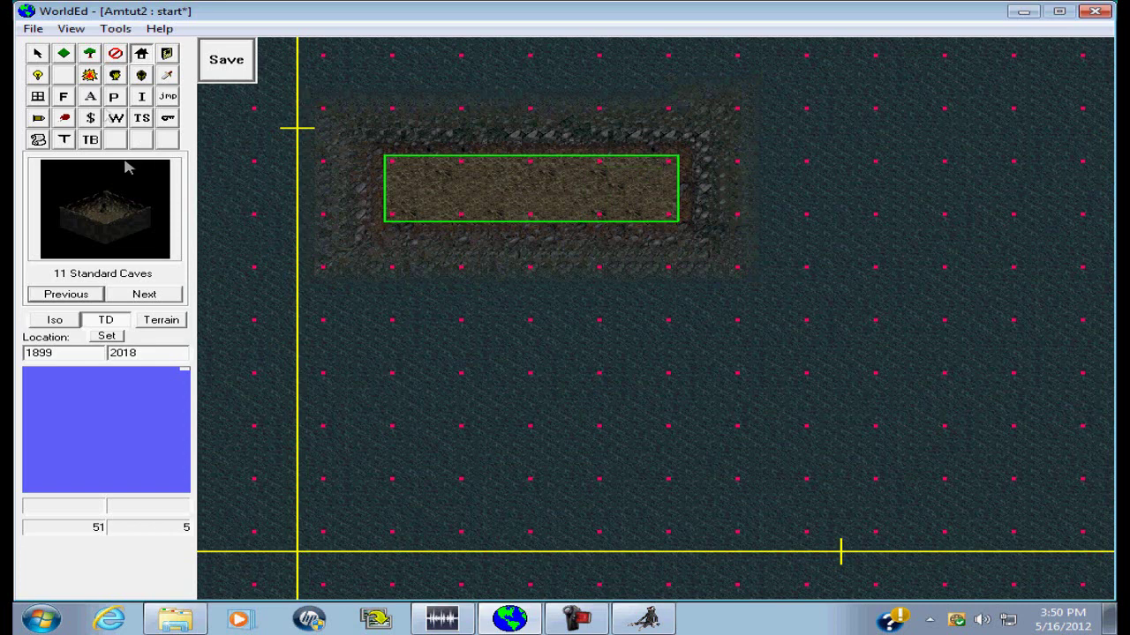
{"action": "left_click", "coordinate": [36, 28]}
{"action": "left_click", "coordinate": [74, 67]}
{"action": "left_click", "coordinate": [576, 362]}
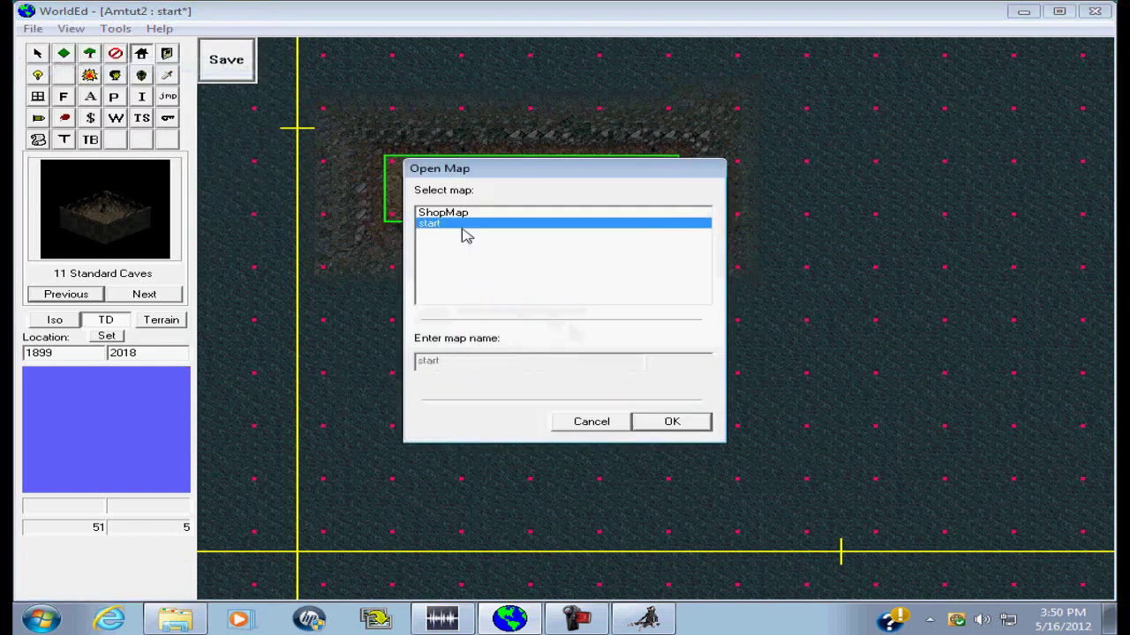
{"action": "left_click", "coordinate": [667, 423]}
- Fill the open water sector beyond the rock wall and cave entrance with the plain black tile type
{"action": "key", "text": "Right"}
{"action": "key", "text": "Right"}
{"action": "key", "text": "Right"}
{"action": "key", "text": "Right"}
{"action": "key", "text": "Right"}
{"action": "key", "text": "Right"}
{"action": "key", "text": "Right"}
{"action": "key", "text": "Right"}
{"action": "key", "text": "Right"}
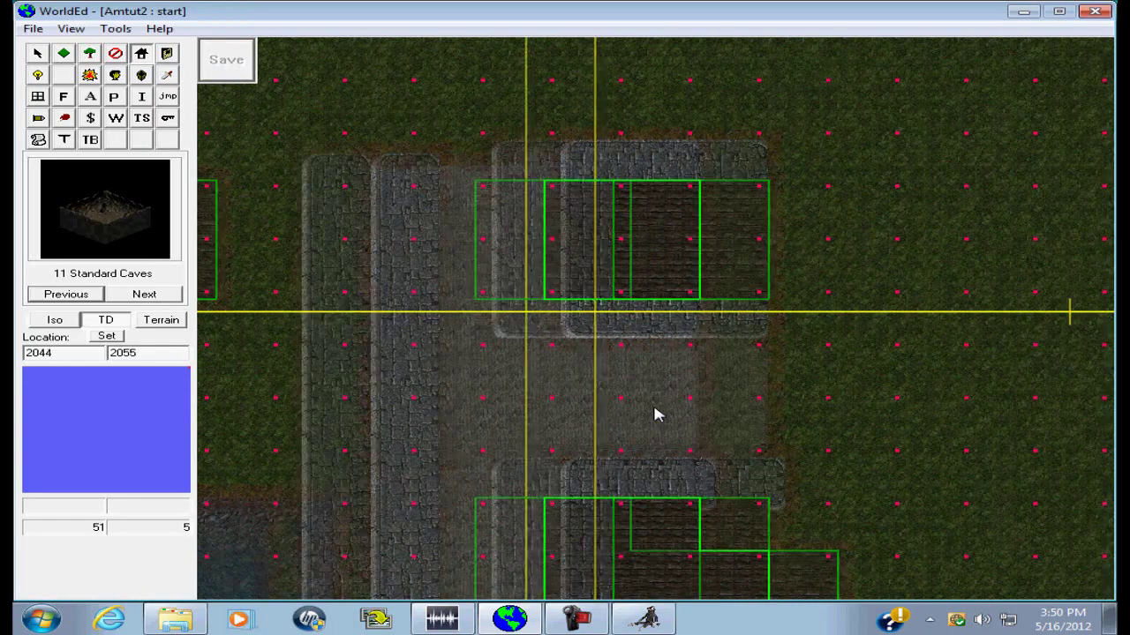
{"action": "key", "text": "Right"}
{"action": "key", "text": "Right"}
{"action": "key", "text": "Right"}
{"action": "key", "text": "Right"}
{"action": "key", "text": "Right"}
{"action": "key", "text": "Right"}
{"action": "key", "text": "Right"}
{"action": "key", "text": "Right"}
{"action": "key", "text": "Right"}
{"action": "key", "text": "Right"}
{"action": "key", "text": "Right"}
{"action": "key", "text": "Right"}
{"action": "key", "text": "Right"}
{"action": "key", "text": "Right"}
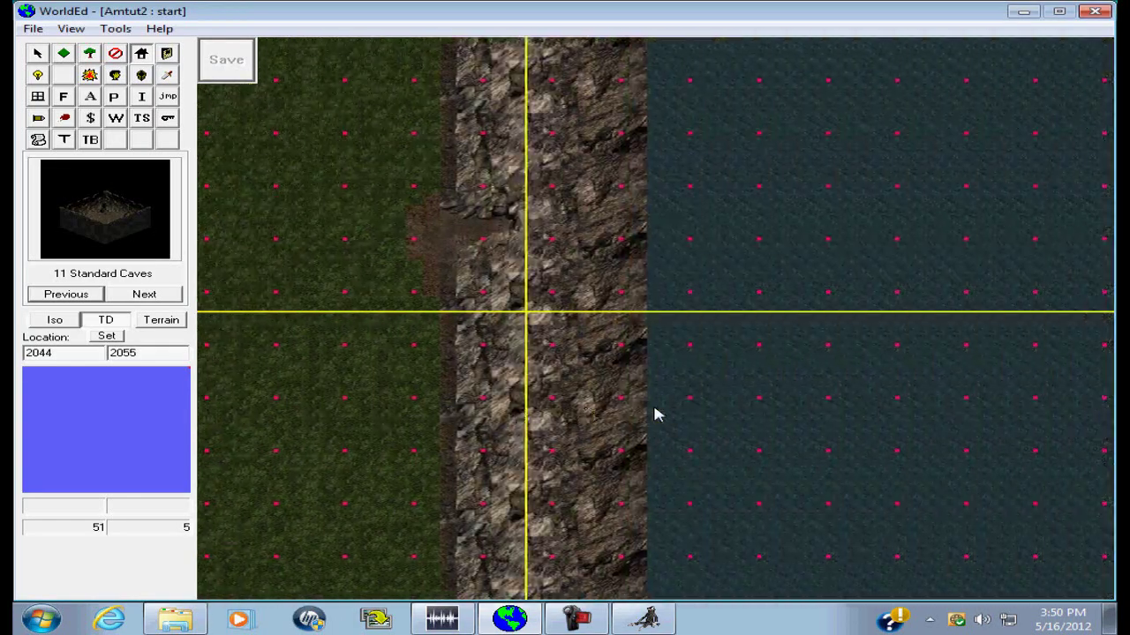
{"action": "key", "text": "Right"}
{"action": "key", "text": "Right"}
{"action": "key", "text": "Right"}
{"action": "key", "text": "Right"}
{"action": "key", "text": "Right"}
{"action": "key", "text": "Right"}
{"action": "key", "text": "Right"}
{"action": "key", "text": "Right"}
{"action": "key", "text": "Right"}
{"action": "key", "text": "Right"}
{"action": "key", "text": "Up"}
{"action": "key", "text": "Up"}
{"action": "key", "text": "Up"}
{"action": "key", "text": "Up"}
{"action": "key", "text": "Up"}
{"action": "key", "text": "Up"}
{"action": "right_click", "coordinate": [535, 315]}
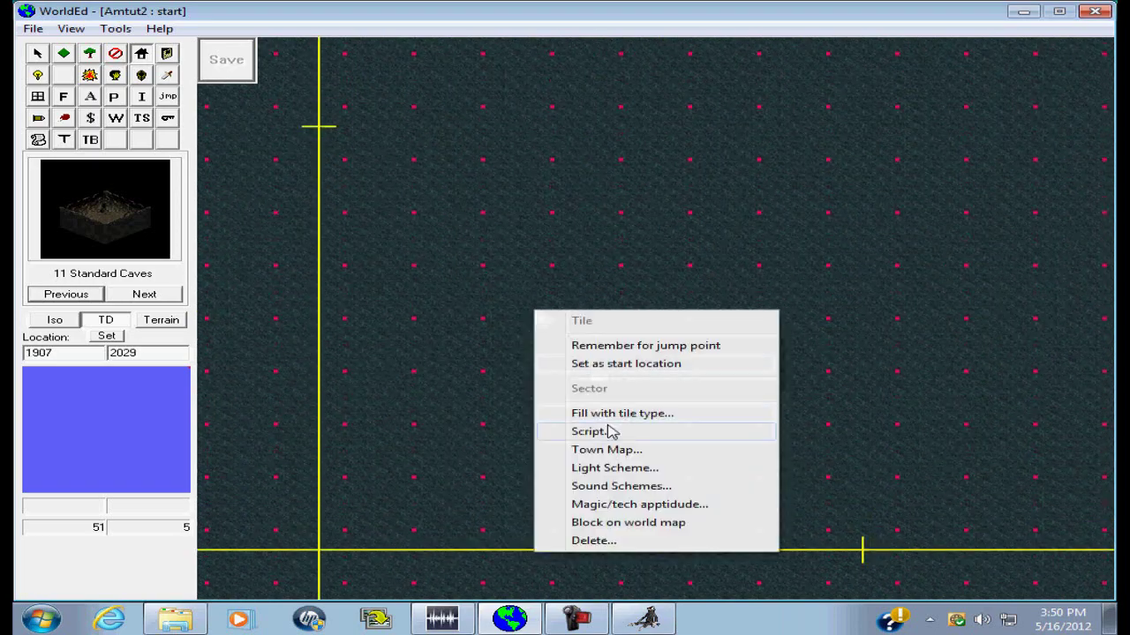
{"action": "left_click", "coordinate": [621, 415]}
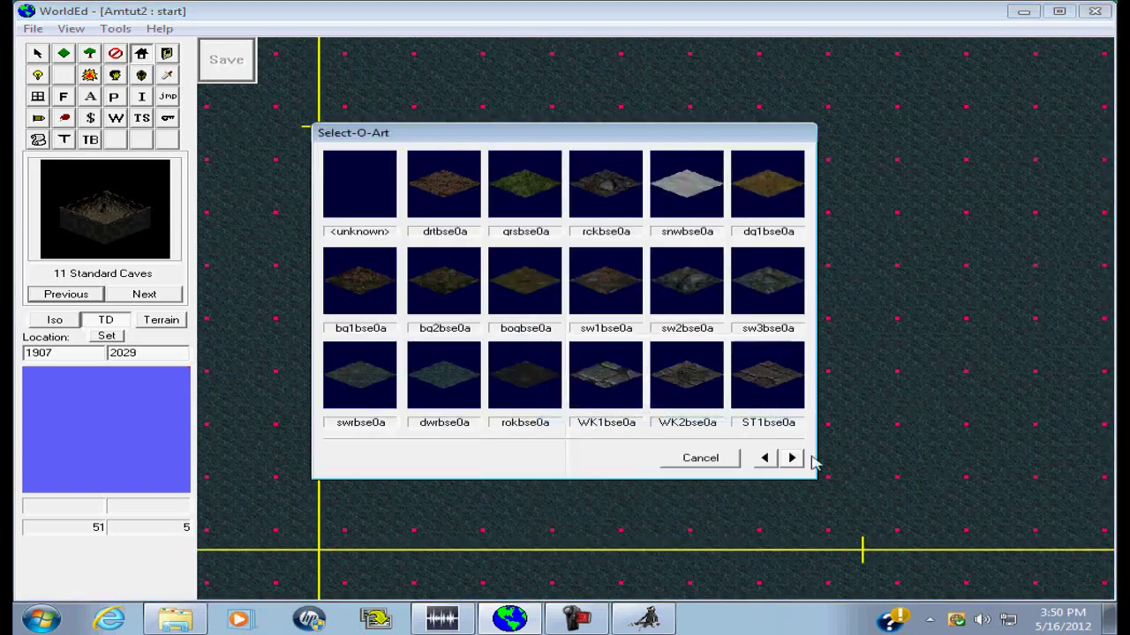
{"action": "left_click", "coordinate": [791, 457]}
{"action": "left_click", "coordinate": [764, 292]}
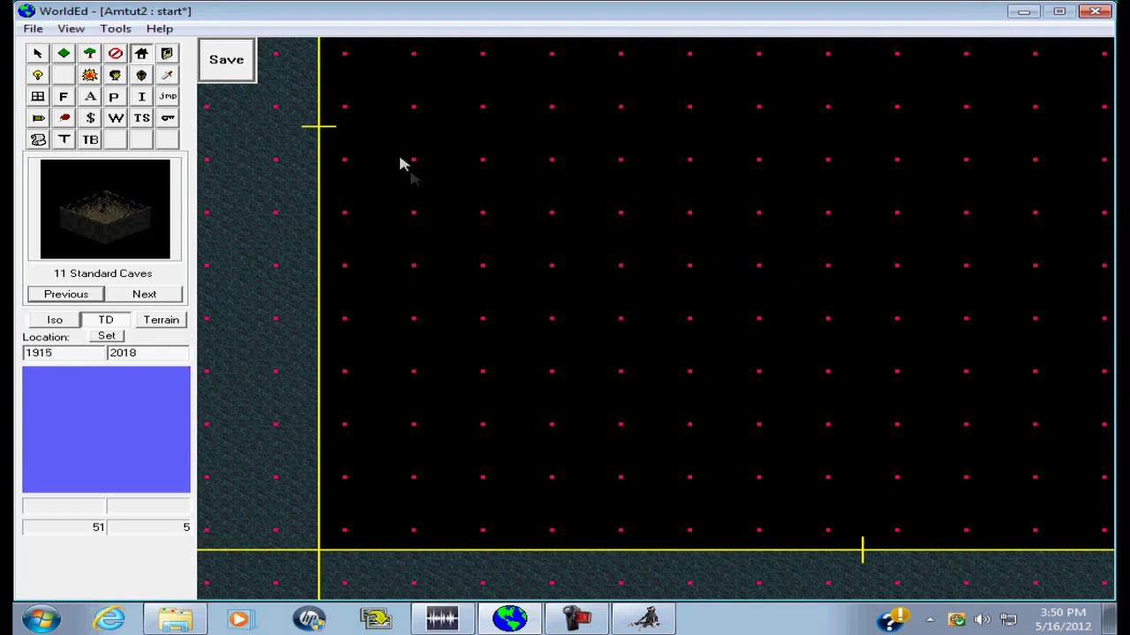
- Draw a winding 11 Standard Caves corridor in the black sector, with a small alcove and a long passage at its far end
{"action": "left_click_drag", "start_coordinate": [414, 165], "coordinate": [602, 207]}
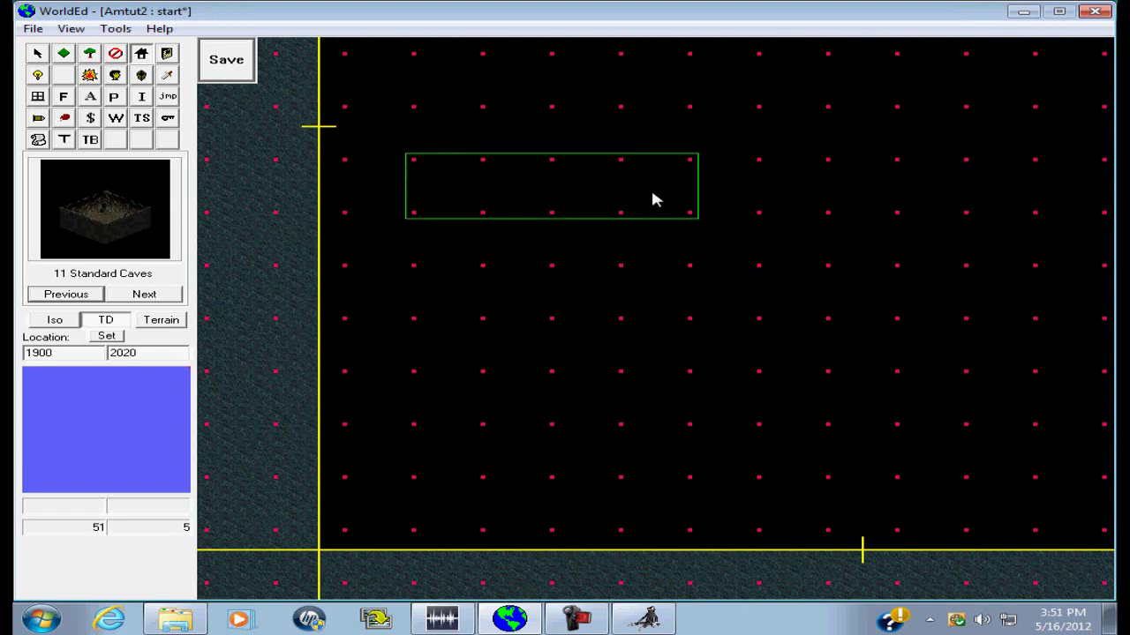
{"action": "left_click_drag", "start_coordinate": [653, 200], "coordinate": [755, 335]}
{"action": "left_click_drag", "start_coordinate": [691, 321], "coordinate": [991, 357]}
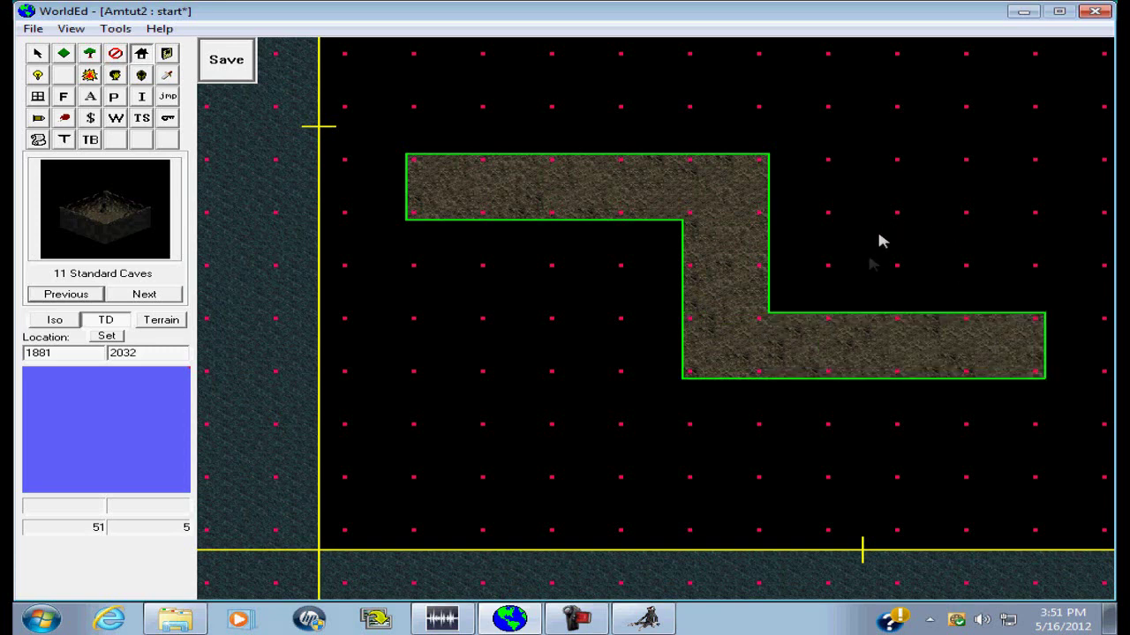
{"action": "left_click_drag", "start_coordinate": [829, 271], "coordinate": [887, 335]}
{"action": "left_click_drag", "start_coordinate": [960, 103], "coordinate": [1034, 347]}
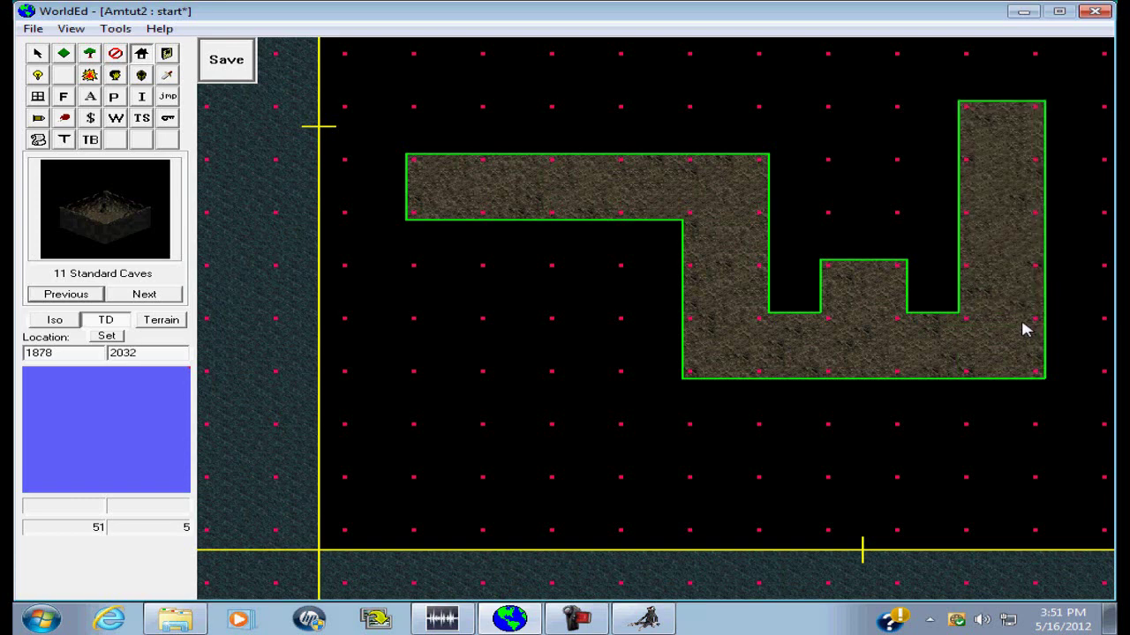
- Add a short side passage branching outward from the long passage at the cave's far end
{"action": "key", "text": "Up"}
{"action": "key", "text": "Up"}
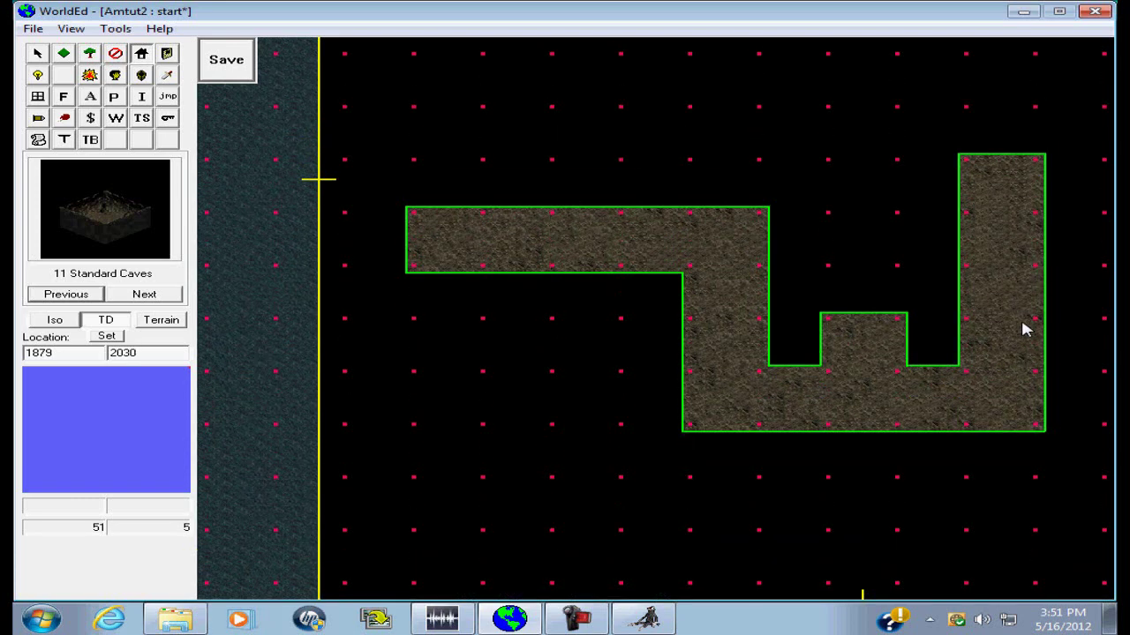
{"action": "key", "text": "Right"}
{"action": "key", "text": "Right"}
{"action": "key", "text": "Down"}
{"action": "key", "text": "Down"}
{"action": "left_click_drag", "start_coordinate": [887, 212], "coordinate": [986, 260]}
{"action": "left_click_drag", "start_coordinate": [819, 207], "coordinate": [988, 253]}
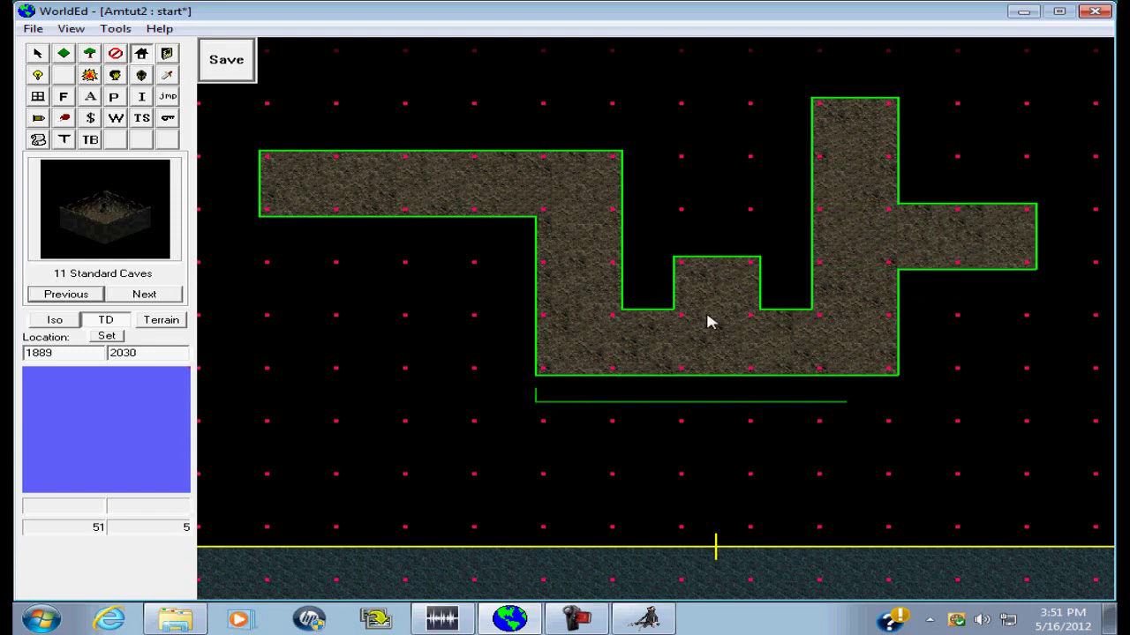
- Examine the cave's walls and corridors zoomed in, in isometric view
{"action": "scroll", "coordinate": [708, 322], "scroll_direction": "up", "scroll_amount": 3}
{"action": "left_click", "coordinate": [55, 320]}
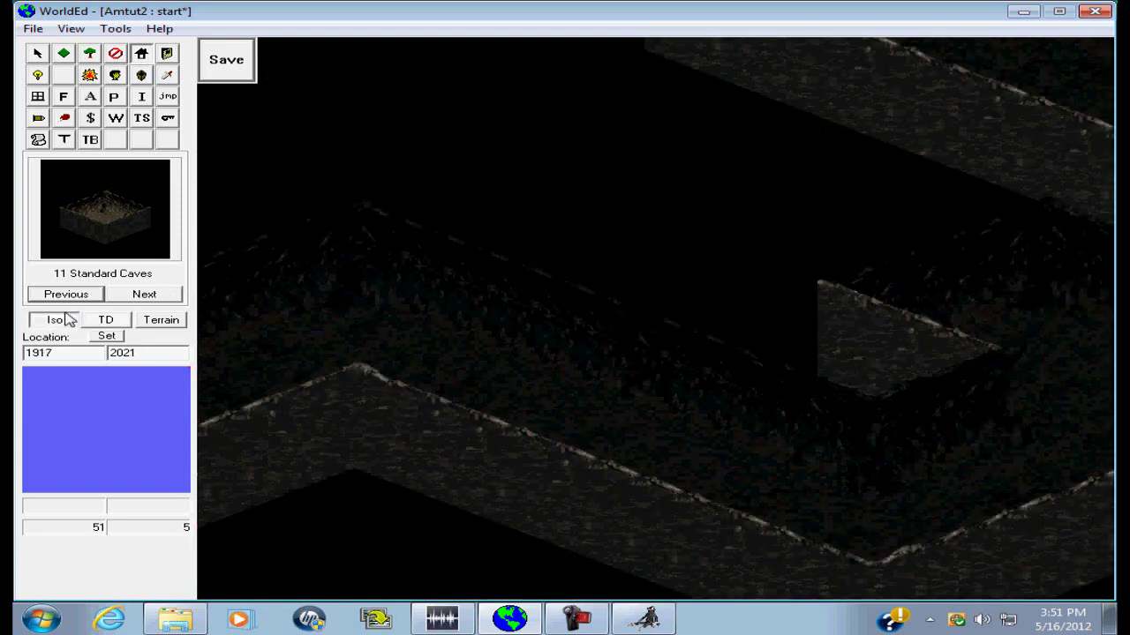
{"action": "key", "text": "Left"}
{"action": "key", "text": "Left"}
{"action": "key", "text": "Left"}
{"action": "key", "text": "Left"}
{"action": "key", "text": "Left"}
{"action": "key", "text": "Left"}
{"action": "key", "text": "Left"}
{"action": "key", "text": "Left"}
{"action": "key", "text": "Left"}
{"action": "key", "text": "Left"}
{"action": "key", "text": "Down"}
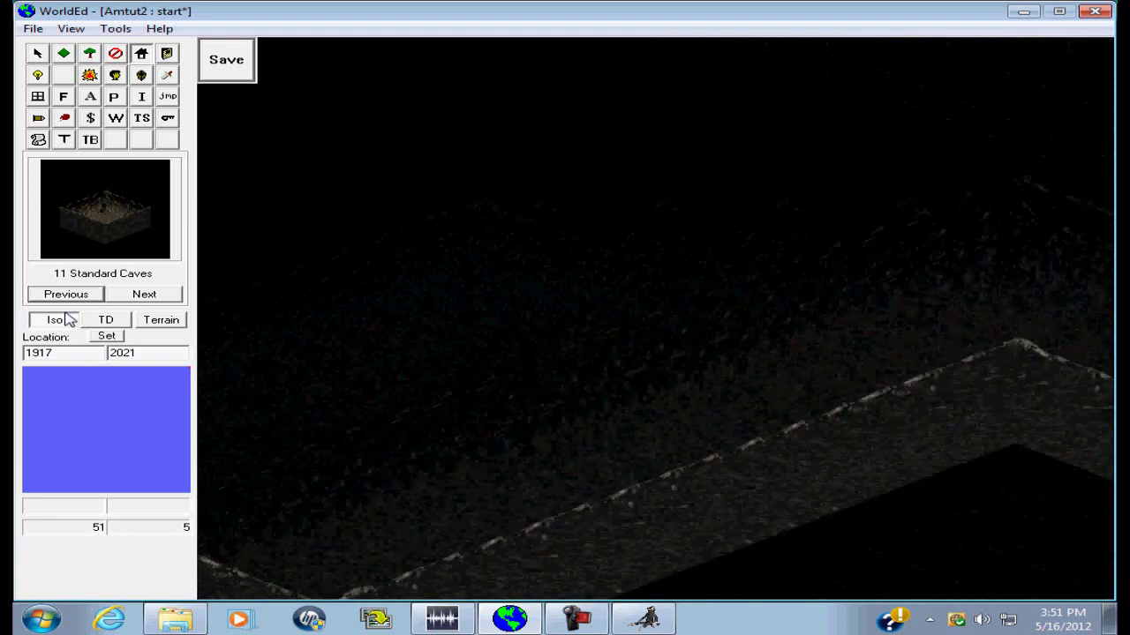
{"action": "key", "text": "Right"}
{"action": "key", "text": "Right"}
{"action": "key", "text": "Right"}
{"action": "key", "text": "Right"}
{"action": "key", "text": "Right"}
{"action": "key", "text": "Right"}
{"action": "key", "text": "Right"}
{"action": "key", "text": "Right"}
{"action": "key", "text": "Right"}
{"action": "key", "text": "Right"}
{"action": "key", "text": "Right"}
{"action": "key", "text": "Right"}
{"action": "key", "text": "Right"}
{"action": "key", "text": "Right"}
{"action": "key", "text": "Up"}
{"action": "key", "text": "Up"}
{"action": "key", "text": "Up"}
{"action": "key", "text": "Up"}
{"action": "key", "text": "Up"}
{"action": "key", "text": "Up"}
{"action": "key", "text": "Up"}
{"action": "key", "text": "Up"}
{"action": "key", "text": "Up"}
{"action": "key", "text": "Up"}
{"action": "key", "text": "Up"}
{"action": "key", "text": "Down"}
{"action": "key", "text": "Down"}
{"action": "key", "text": "Down"}
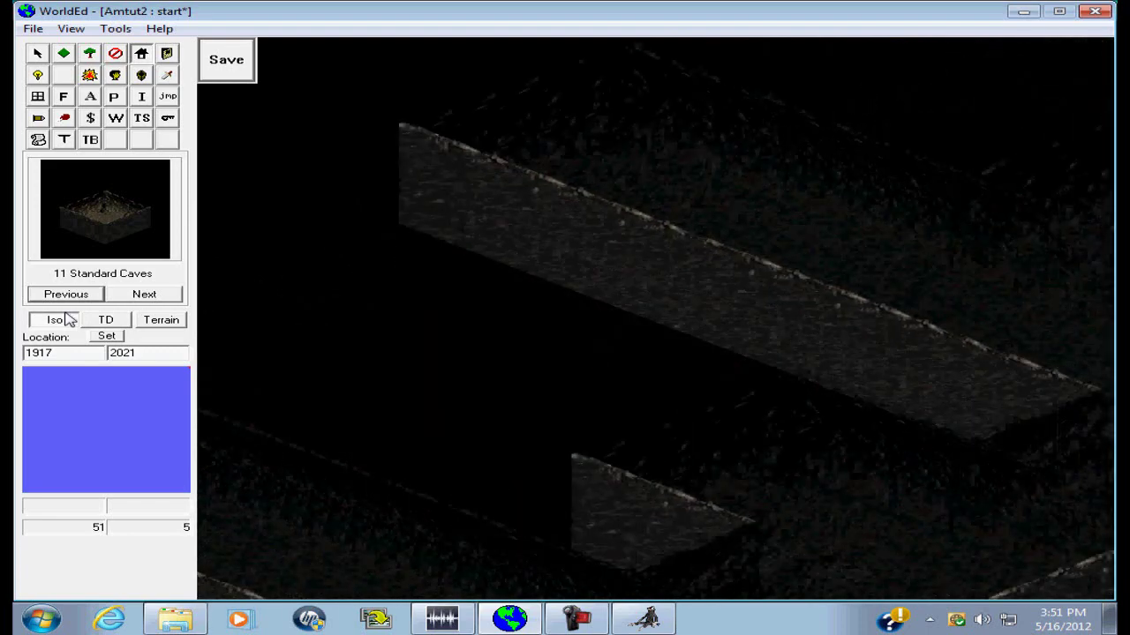
{"action": "key", "text": "Right"}
{"action": "key", "text": "Down"}
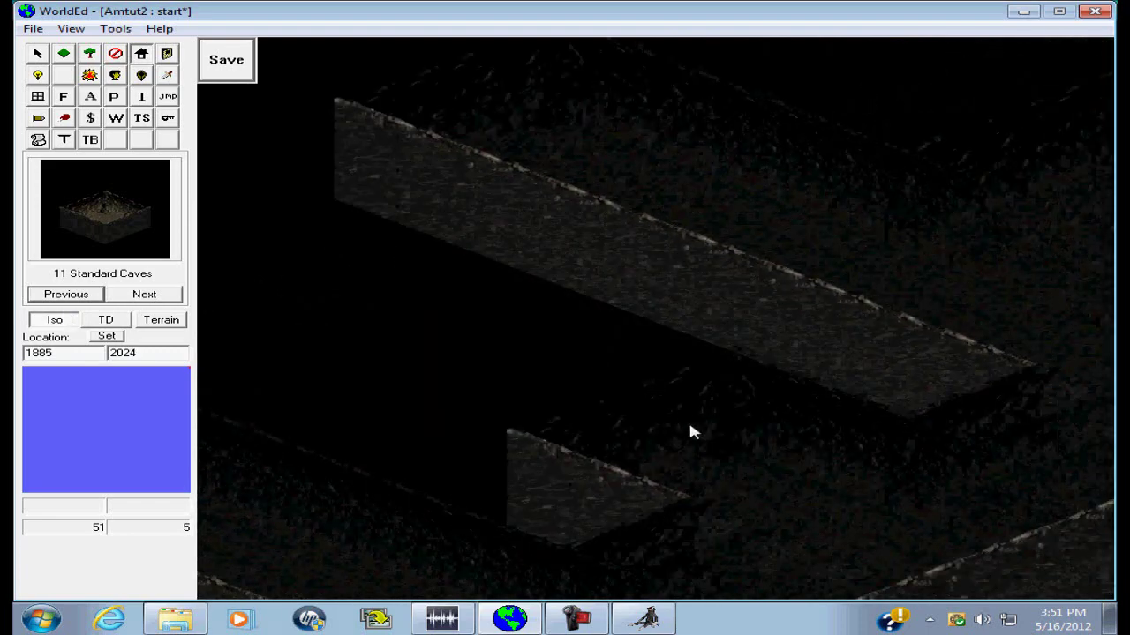
- Hide the cave walls and look over the corridor floors back to the end of the first corridor
{"action": "key", "text": "w"}
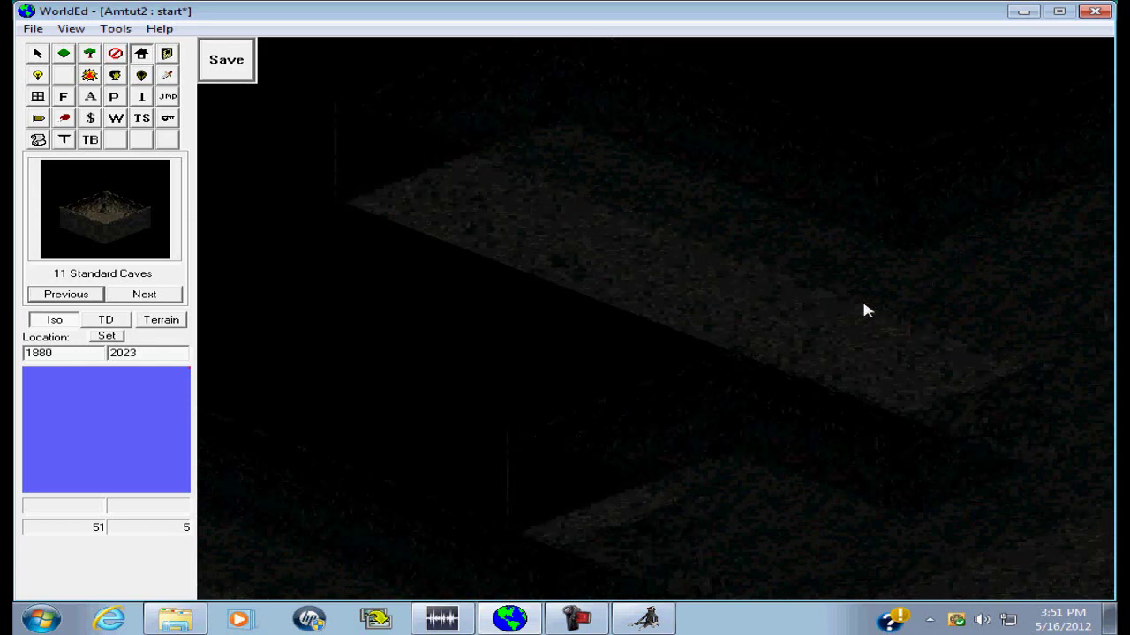
{"action": "key", "text": "Up"}
{"action": "key", "text": "Up"}
{"action": "key", "text": "Up"}
{"action": "key", "text": "Up"}
{"action": "key", "text": "Down"}
{"action": "key", "text": "Left"}
{"action": "key", "text": "Down"}
{"action": "key", "text": "Left"}
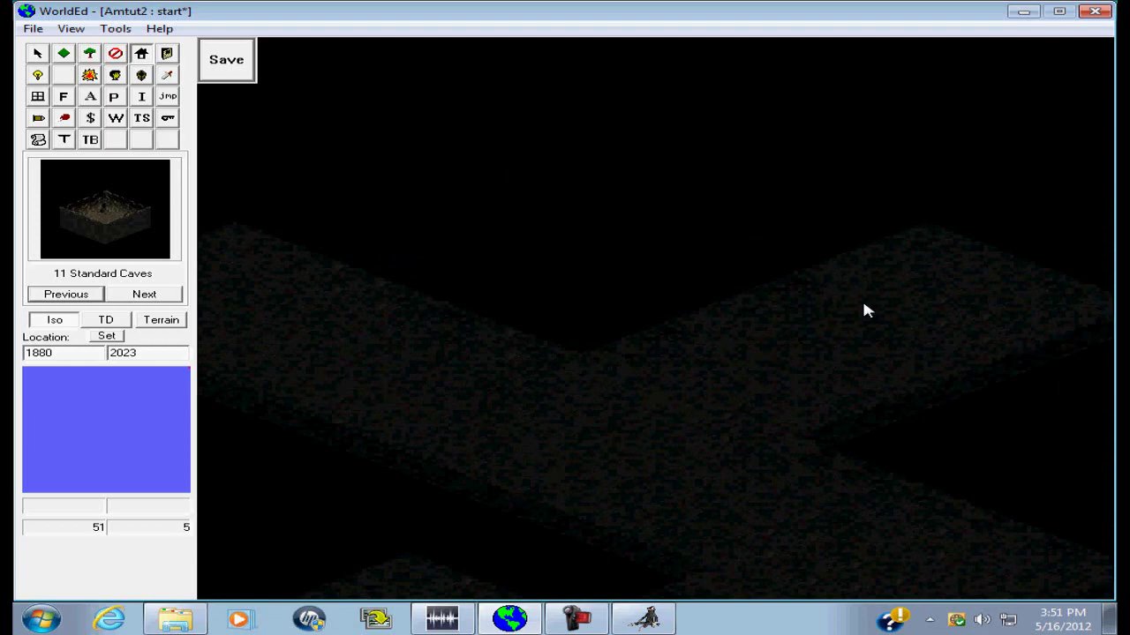
{"action": "key", "text": "Down"}
{"action": "key", "text": "Down"}
{"action": "key", "text": "Down"}
{"action": "key", "text": "Left"}
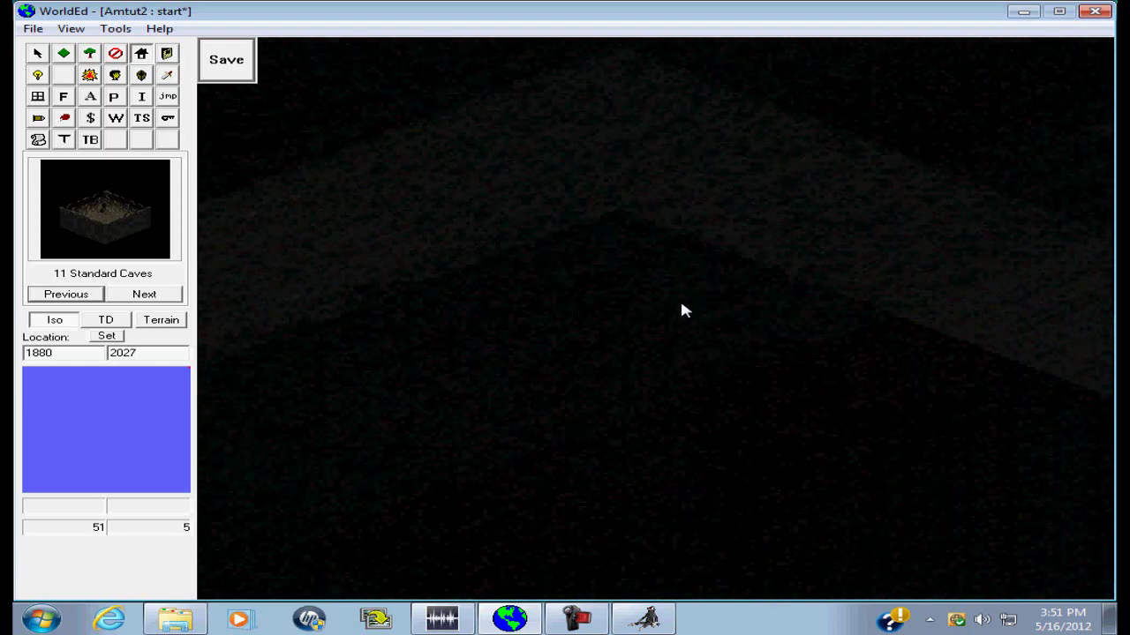
{"action": "key", "text": "Left"}
{"action": "key", "text": "Left"}
{"action": "key", "text": "Left"}
{"action": "key", "text": "Left"}
{"action": "key", "text": "Left"}
{"action": "key", "text": "Left"}
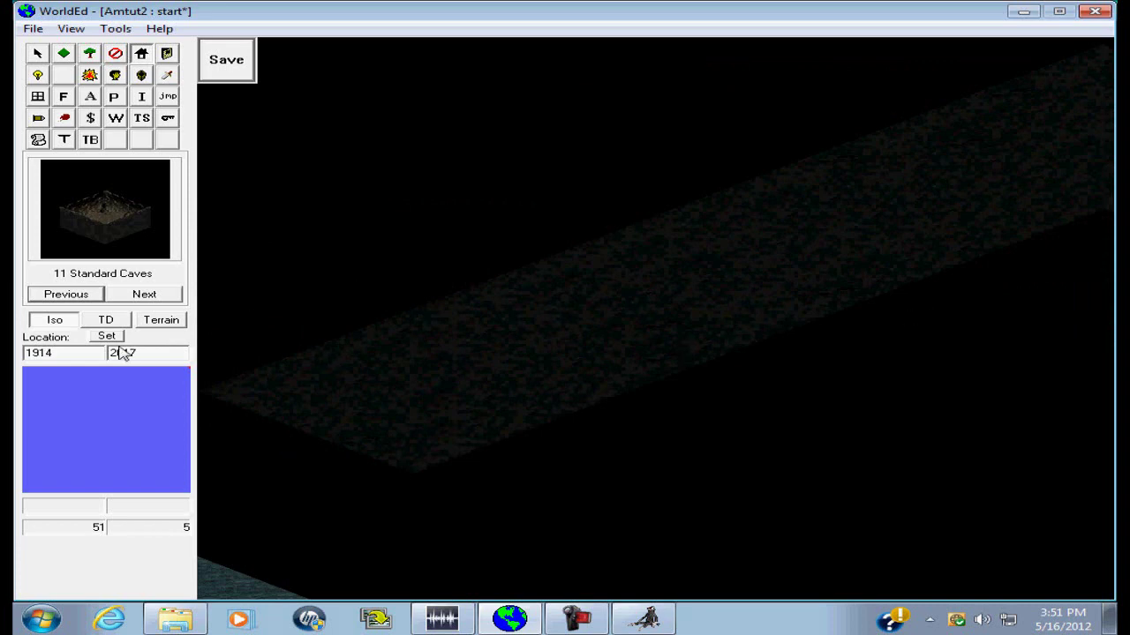
- Choose the Disk5x5 light art as the light to place, leaving the light color unchanged
{"action": "left_click", "coordinate": [38, 75]}
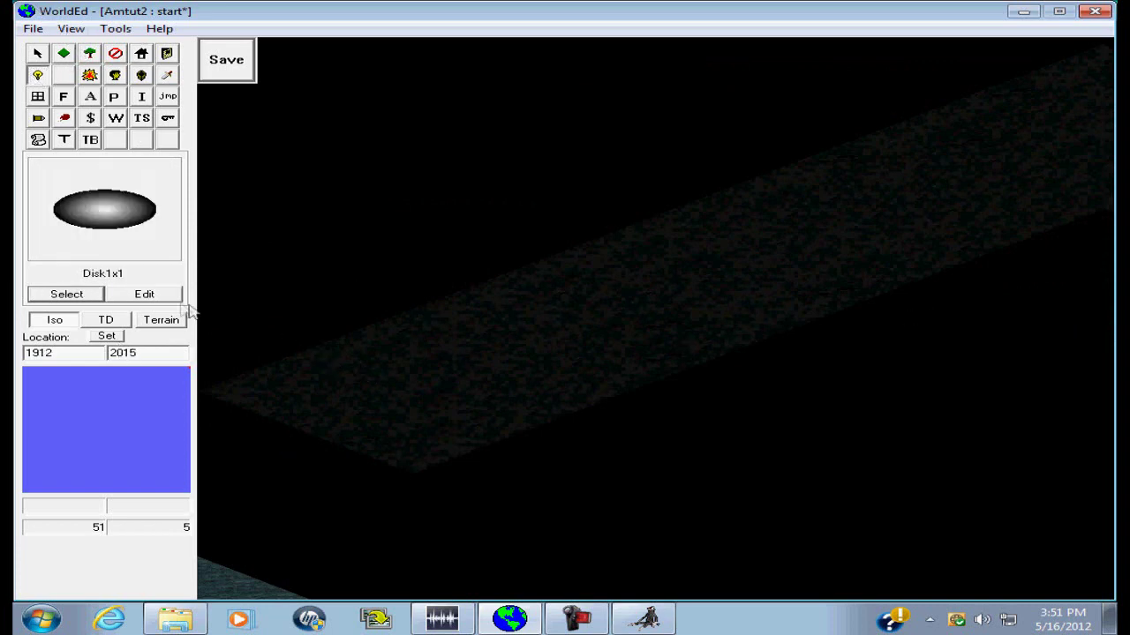
{"action": "left_click", "coordinate": [139, 296]}
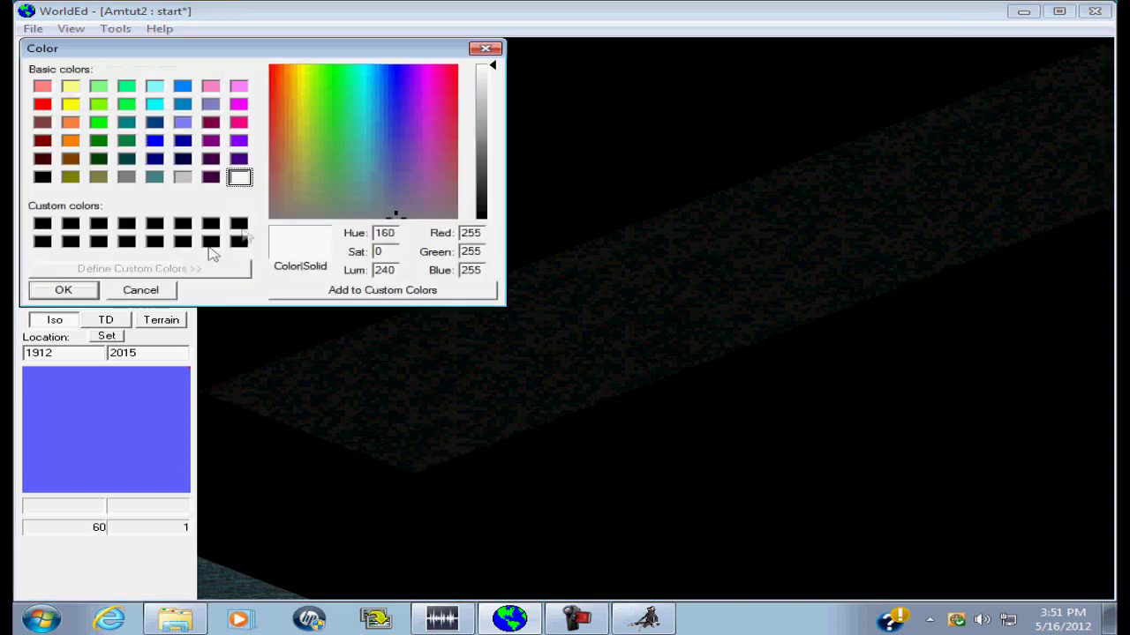
{"action": "left_click", "coordinate": [140, 292]}
{"action": "left_click", "coordinate": [94, 299]}
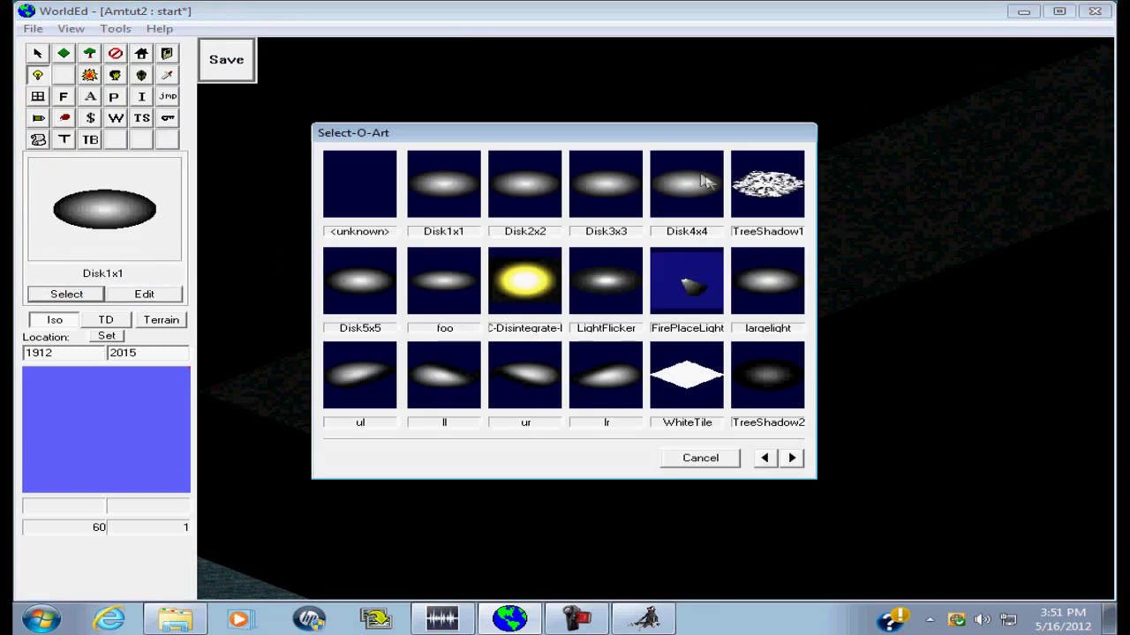
{"action": "left_click", "coordinate": [393, 294]}
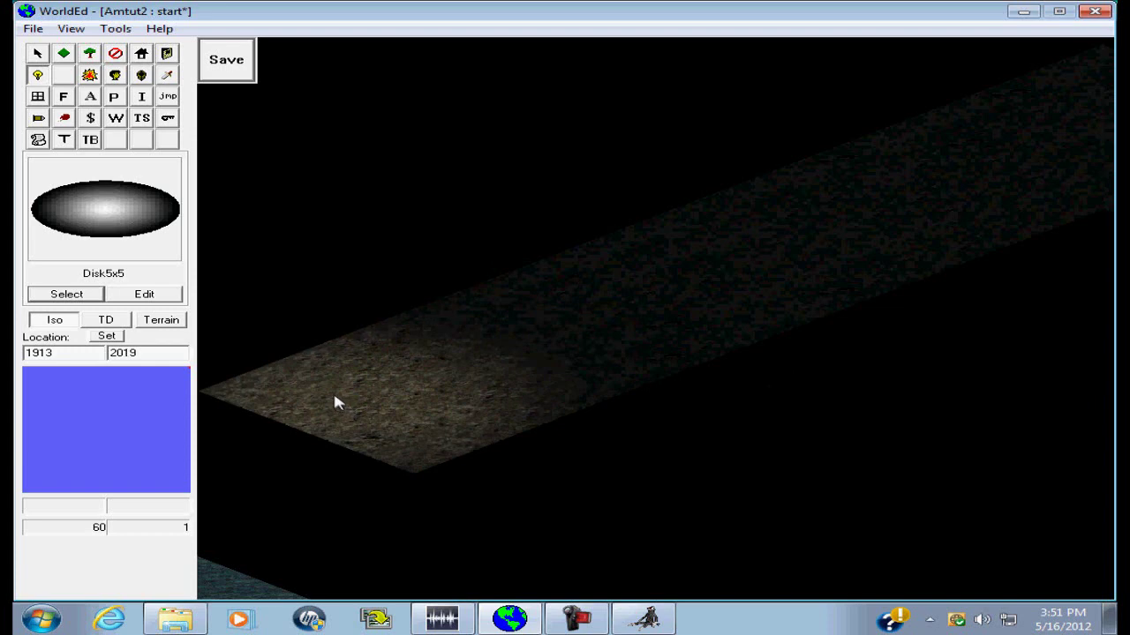
- Place Disk5x5 lights along the first cave corridor from its end to the first bend
{"action": "left_click", "coordinate": [438, 437]}
{"action": "left_click", "coordinate": [646, 374]}
{"action": "left_click", "coordinate": [509, 309]}
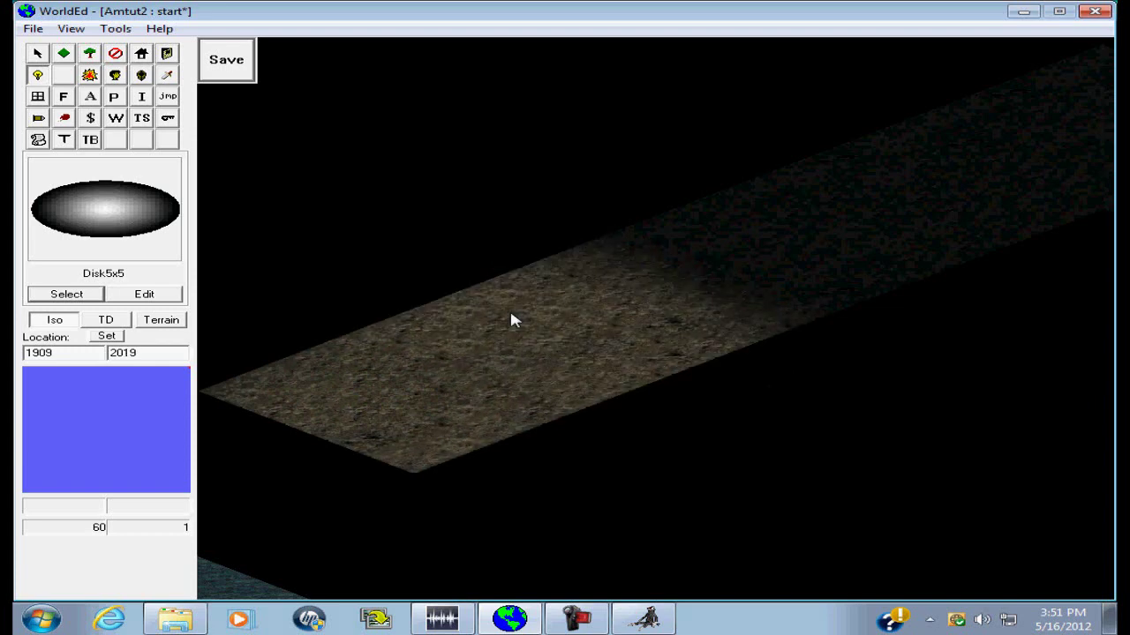
{"action": "left_click", "coordinate": [716, 218]}
{"action": "key", "text": "Up"}
{"action": "key", "text": "Right"}
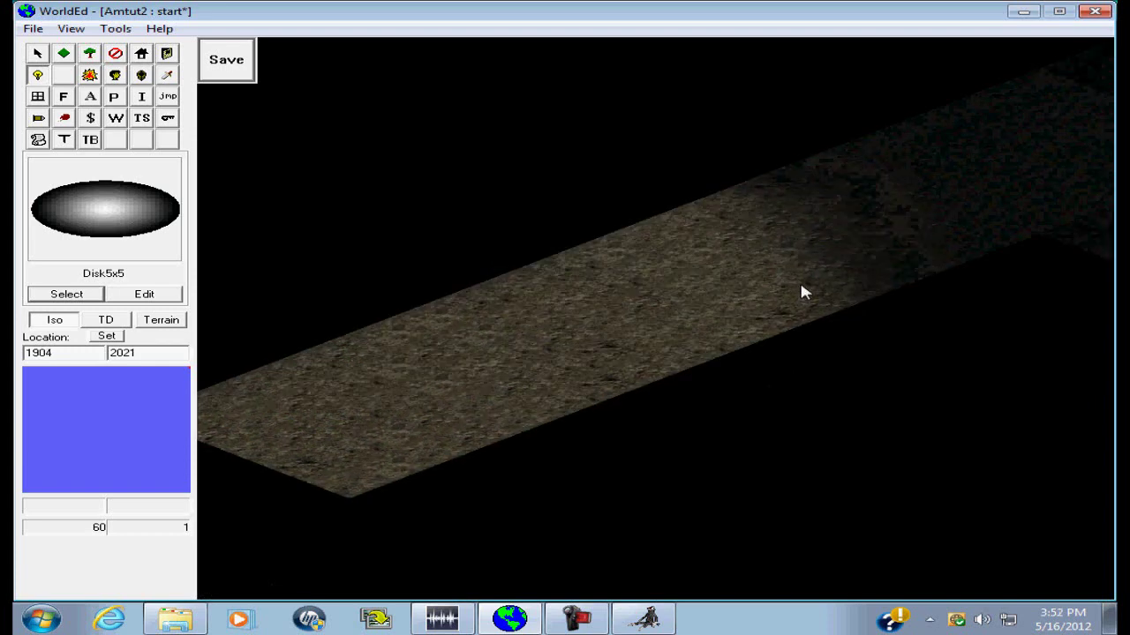
{"action": "left_click", "coordinate": [682, 353]}
{"action": "left_click", "coordinate": [857, 219]}
{"action": "left_click", "coordinate": [638, 292]}
- Light the connecting passage between the two bends with evenly spread Disk5x5 lights
{"action": "key", "text": "Right"}
{"action": "key", "text": "Down"}
{"action": "key", "text": "Right"}
{"action": "key", "text": "Down"}
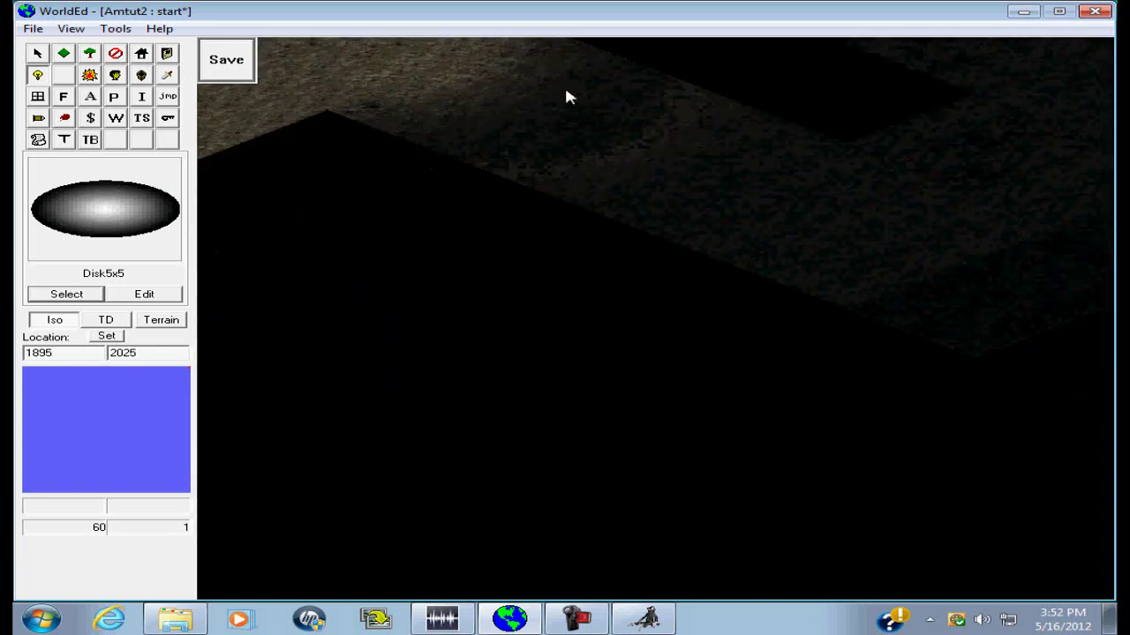
{"action": "left_click", "coordinate": [570, 95]}
{"action": "left_click", "coordinate": [846, 177]}
{"action": "left_click", "coordinate": [877, 274]}
{"action": "left_click", "coordinate": [653, 228]}
{"action": "left_click", "coordinate": [458, 143]}
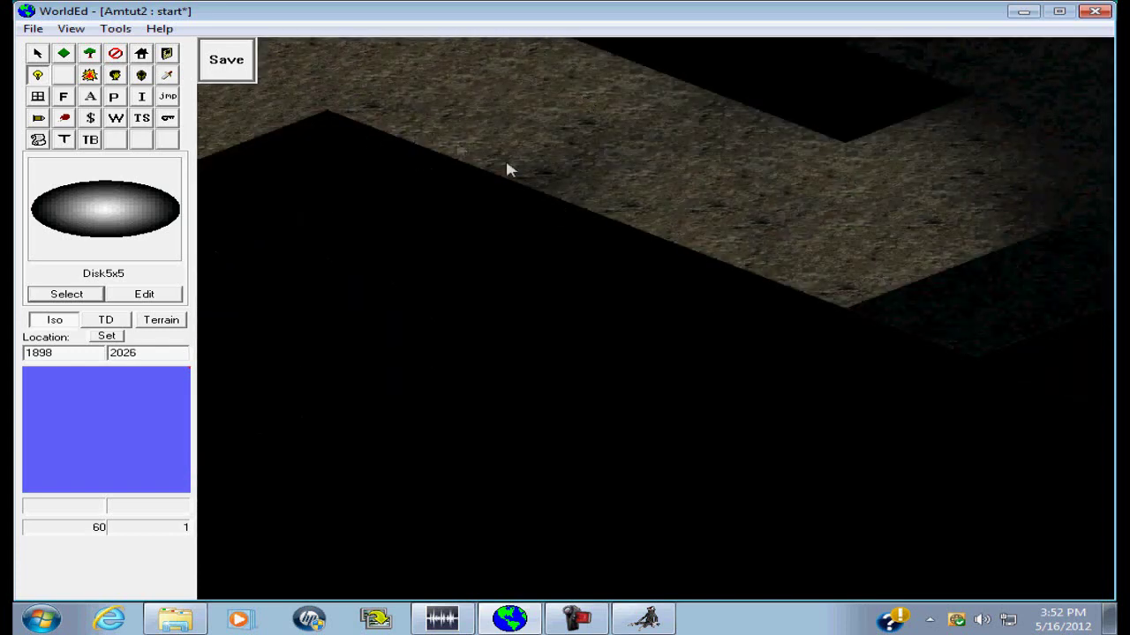
{"action": "left_click", "coordinate": [573, 183]}
- Place Disk5x5 lights around the second bend and along the following corridor up to its far corner
{"action": "key", "text": "Up"}
{"action": "key", "text": "Right"}
{"action": "left_click", "coordinate": [452, 451]}
{"action": "left_click", "coordinate": [505, 357]}
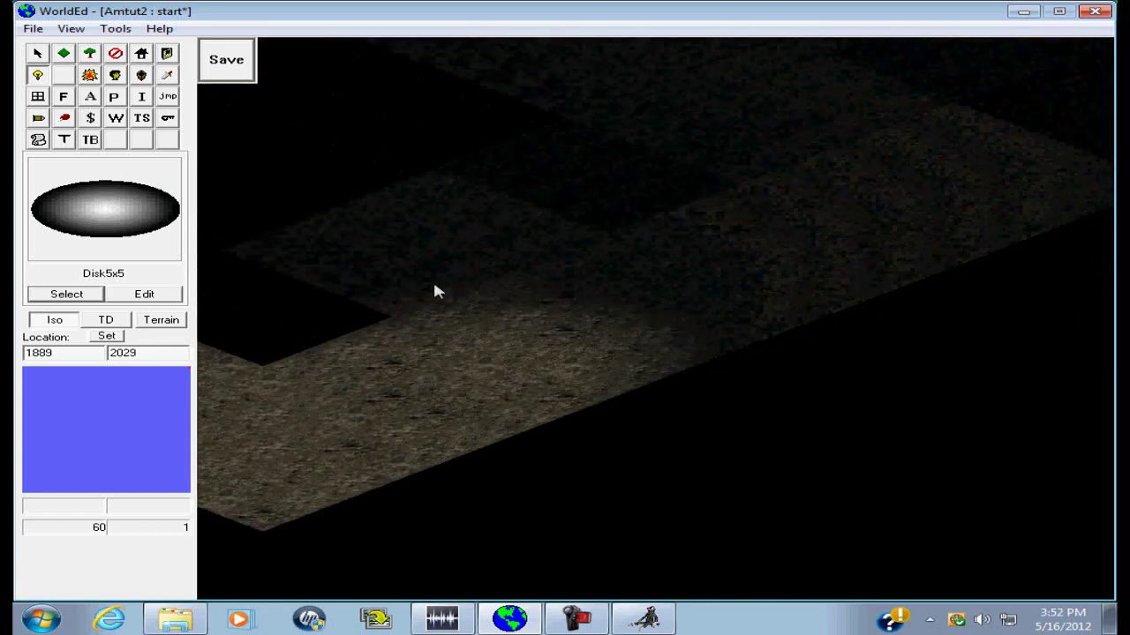
{"action": "left_click", "coordinate": [437, 263]}
{"action": "left_click", "coordinate": [658, 287]}
{"action": "key", "text": "Up"}
{"action": "key", "text": "Right"}
{"action": "key", "text": "Up"}
{"action": "key", "text": "Right"}
{"action": "left_click", "coordinate": [852, 241]}
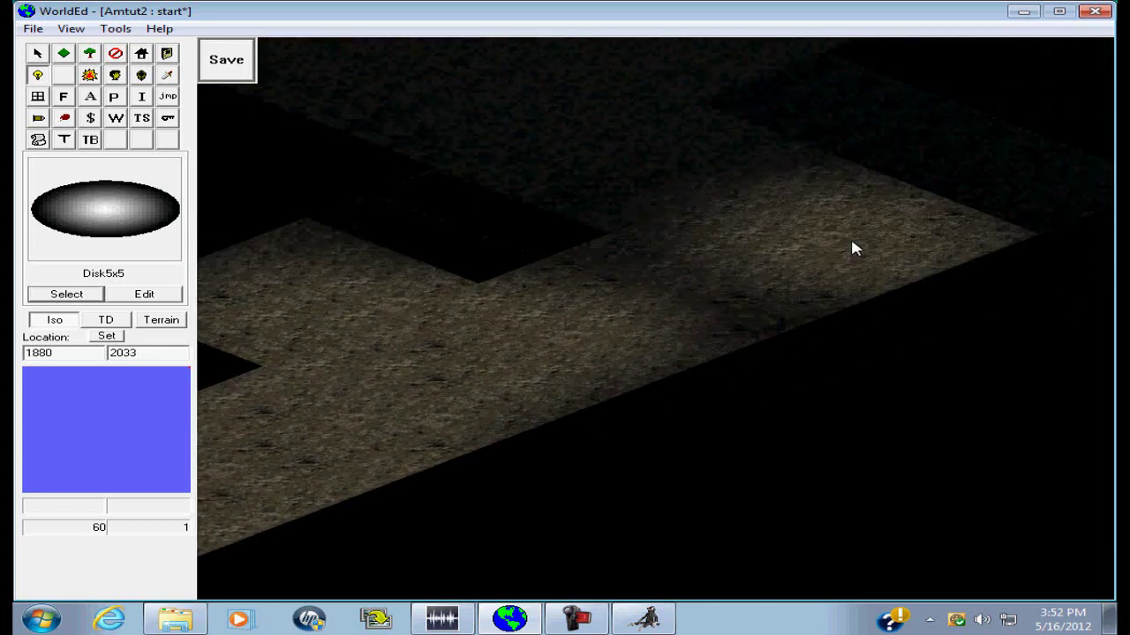
{"action": "left_click", "coordinate": [656, 247]}
- Light the dark passage north of the corner and its northeast branch with Disk5x5 lights
{"action": "key", "text": "Up"}
{"action": "key", "text": "Right"}
{"action": "key", "text": "Up"}
{"action": "key", "text": "Up"}
{"action": "key", "text": "Up"}
{"action": "key", "text": "Up"}
{"action": "key", "text": "Up"}
{"action": "key", "text": "Up"}
{"action": "key", "text": "Up"}
{"action": "key", "text": "Up"}
{"action": "key", "text": "Up"}
{"action": "key", "text": "Up"}
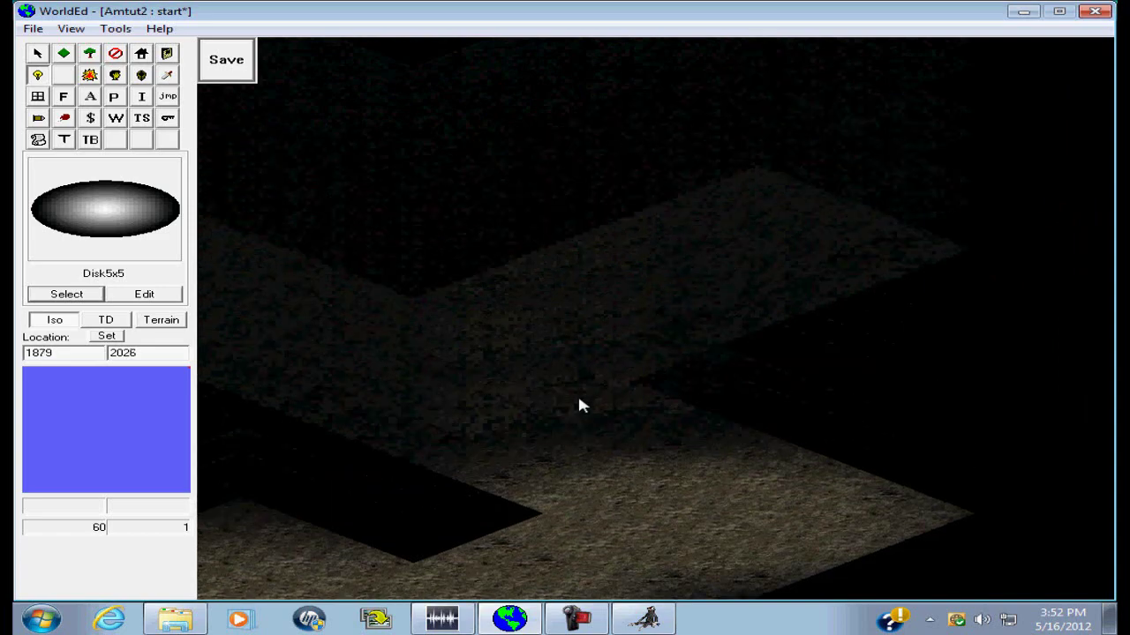
{"action": "left_click", "coordinate": [579, 400]}
{"action": "left_click", "coordinate": [629, 309]}
{"action": "left_click", "coordinate": [760, 247]}
- Place Disk5x5 lights along the northwest branch of the cave up to its dark end
{"action": "key", "text": "Left"}
{"action": "key", "text": "Left"}
{"action": "key", "text": "Left"}
{"action": "key", "text": "Left"}
{"action": "key", "text": "Left"}
{"action": "key", "text": "Left"}
{"action": "left_click", "coordinate": [644, 354]}
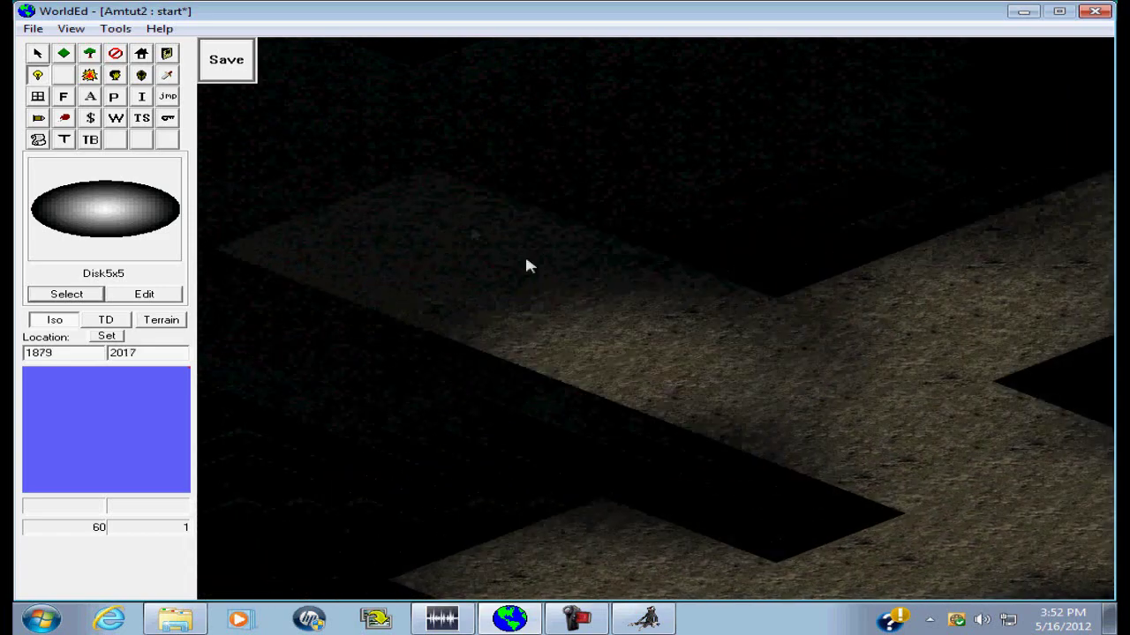
{"action": "left_click", "coordinate": [469, 229]}
{"action": "left_click", "coordinate": [541, 314]}
- Look back over the lit corridors to the start of the cave, checking it with the walls shown and hidden
{"action": "key", "text": "Down"}
{"action": "key", "text": "Down"}
{"action": "key", "text": "Down"}
{"action": "key", "text": "Down"}
{"action": "key", "text": "Down"}
{"action": "key", "text": "Down"}
{"action": "key", "text": "Down"}
{"action": "key", "text": "Down"}
{"action": "key", "text": "Down"}
{"action": "key", "text": "Down"}
{"action": "key", "text": "Down"}
{"action": "key", "text": "Down"}
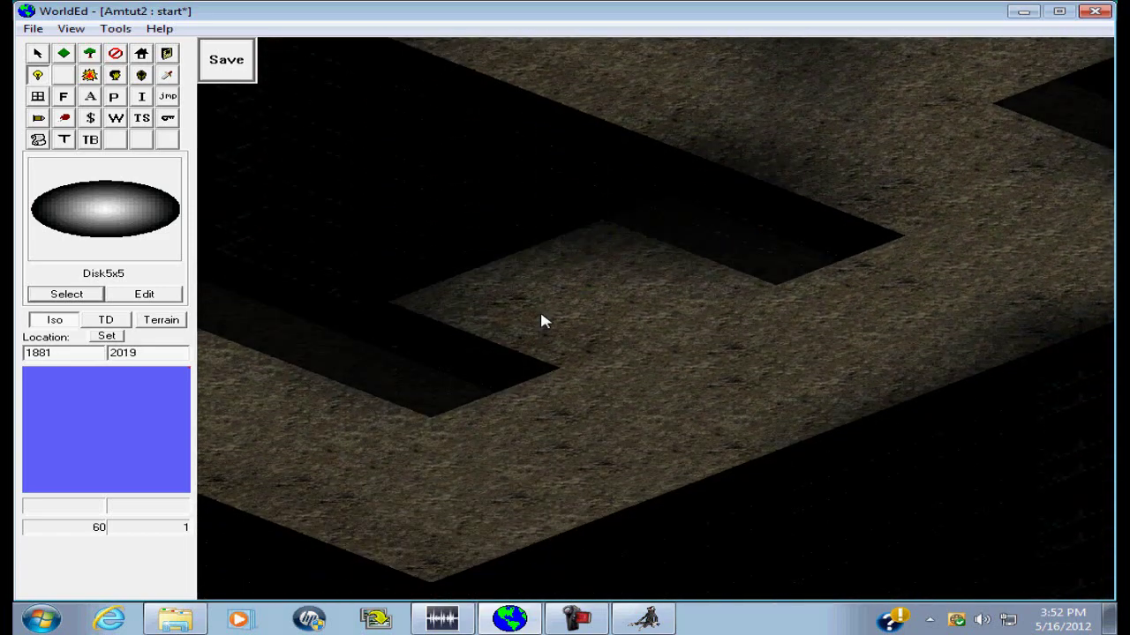
{"action": "key", "text": "Down"}
{"action": "key", "text": "Down"}
{"action": "key", "text": "Down"}
{"action": "key", "text": "Down"}
{"action": "key", "text": "Down"}
{"action": "key", "text": "Down"}
{"action": "key", "text": "Down"}
{"action": "key", "text": "Down"}
{"action": "key", "text": "Down"}
{"action": "key", "text": "Down"}
{"action": "key", "text": "Down"}
{"action": "key", "text": "Down"}
{"action": "key", "text": "Down"}
{"action": "key", "text": "Down"}
{"action": "key", "text": "Down"}
{"action": "key", "text": "Down"}
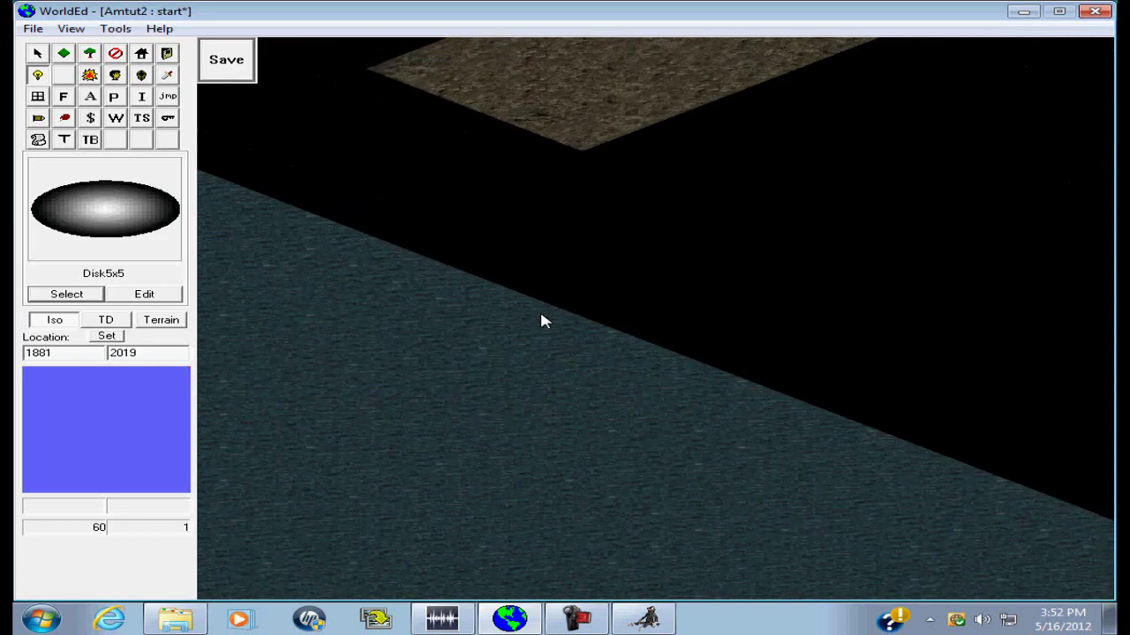
{"action": "key", "text": "Up"}
{"action": "key", "text": "Up"}
{"action": "key", "text": "Up"}
{"action": "key", "text": "Up"}
{"action": "key", "text": "Up"}
{"action": "key", "text": "Up"}
{"action": "key", "text": "Up"}
{"action": "key", "text": "Up"}
{"action": "key", "text": "Up"}
{"action": "key", "text": "Up"}
{"action": "key", "text": "Up"}
{"action": "key", "text": "Up"}
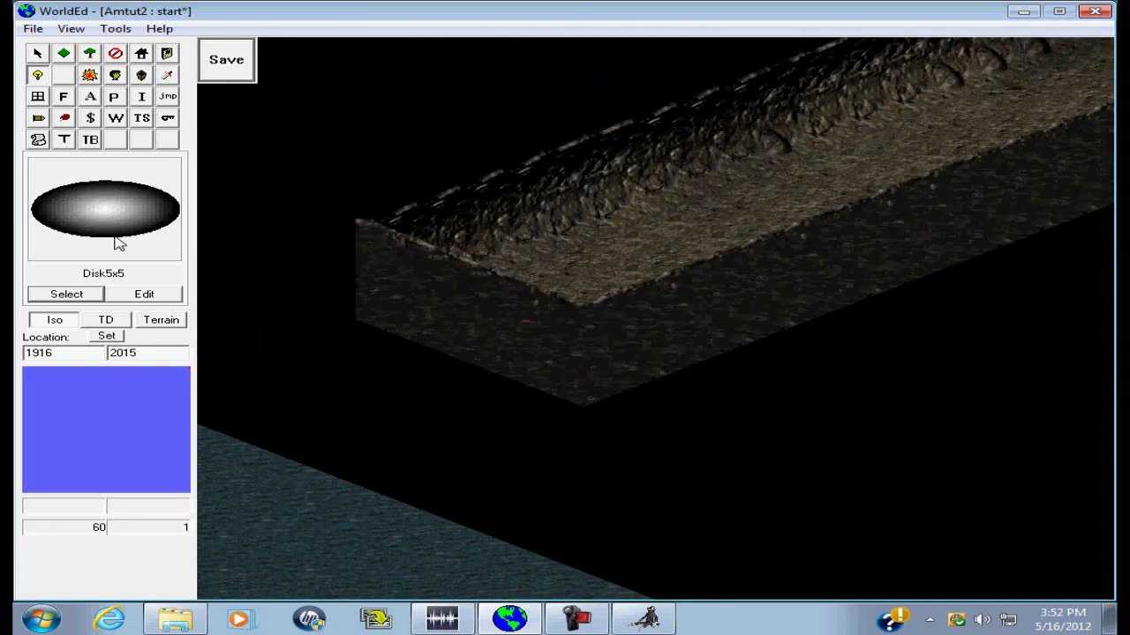
{"action": "key", "text": "w"}
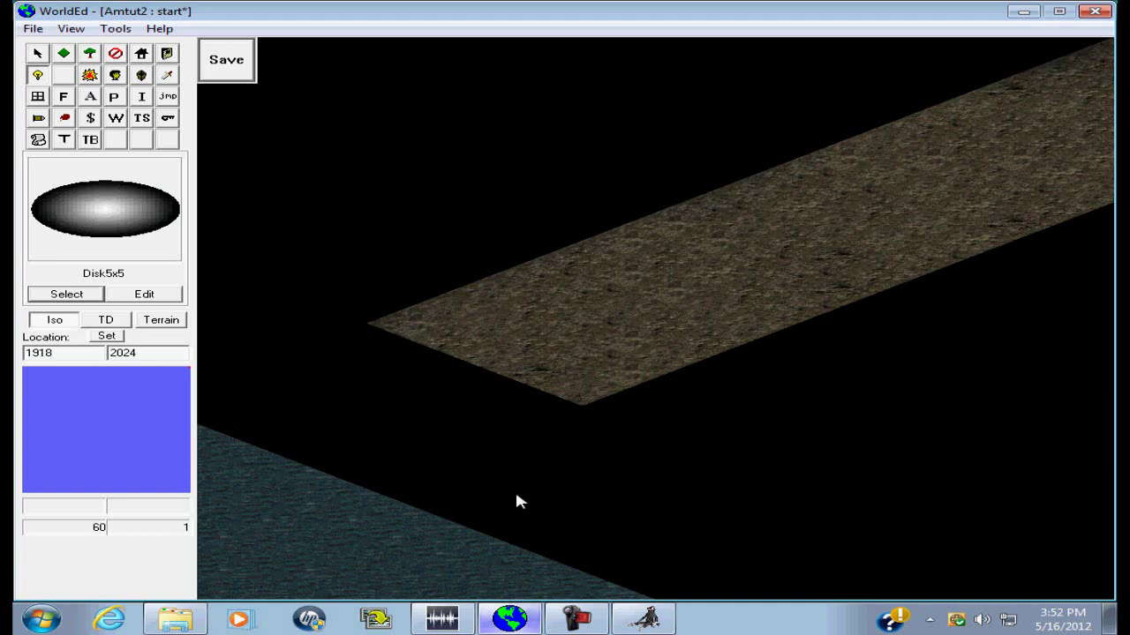
- Look up a floor tile near the cave's start and script a teleport of Triggerer to map 5001 at X 1910, Y 2020
{"action": "right_click", "coordinate": [653, 297]}
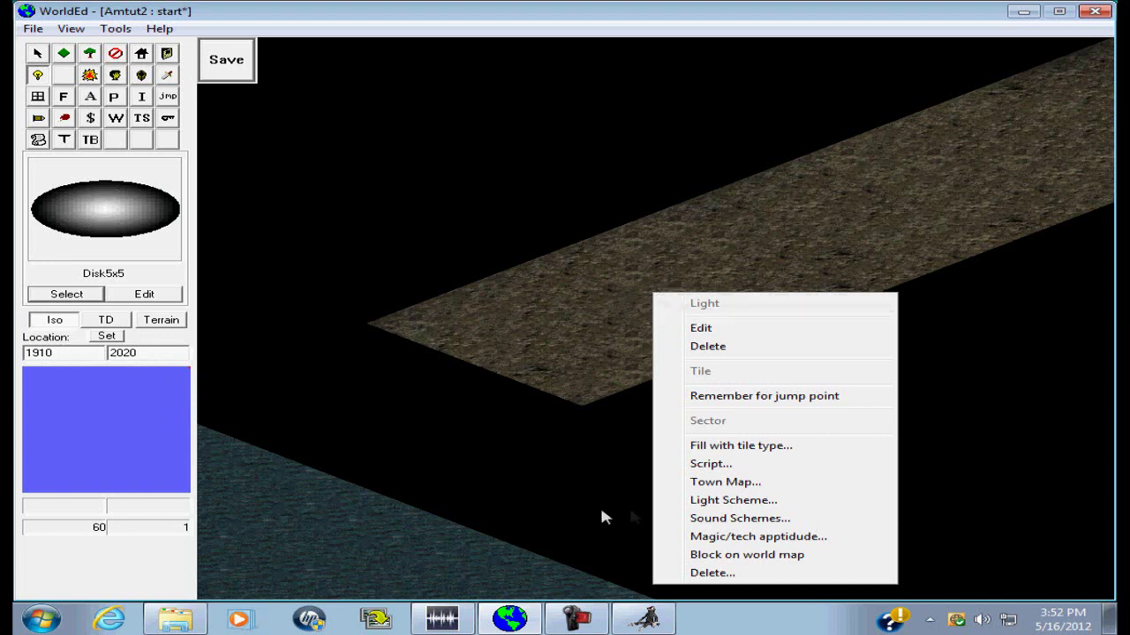
{"action": "left_click", "coordinate": [645, 621]}
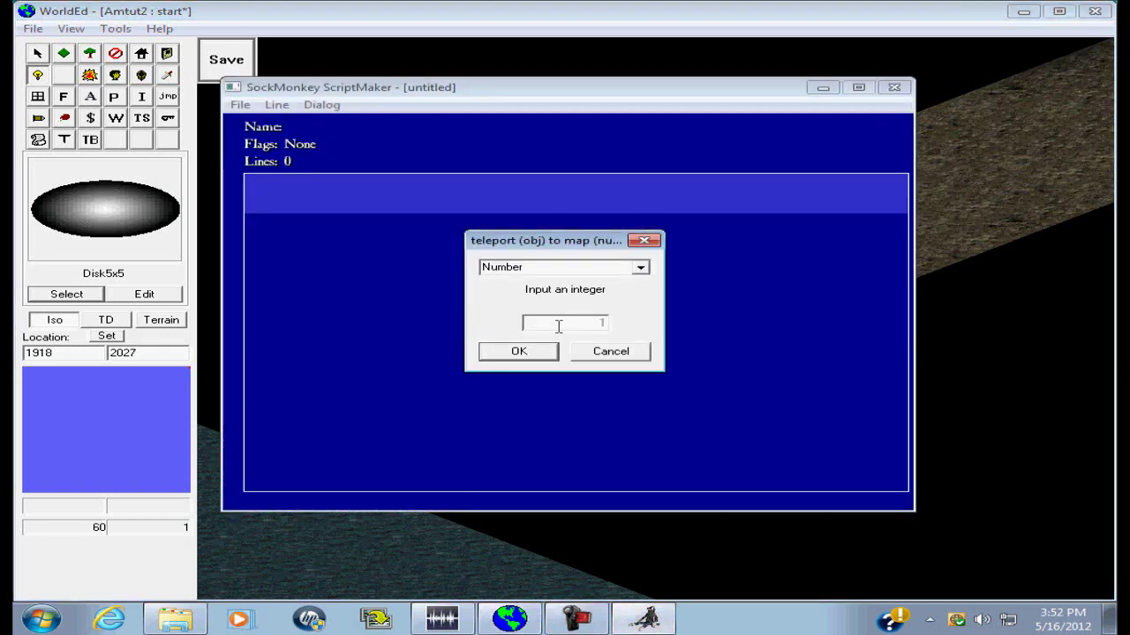
{"action": "left_click", "coordinate": [556, 355]}
{"action": "left_click", "coordinate": [585, 328]}
{"action": "left_click", "coordinate": [519, 353]}
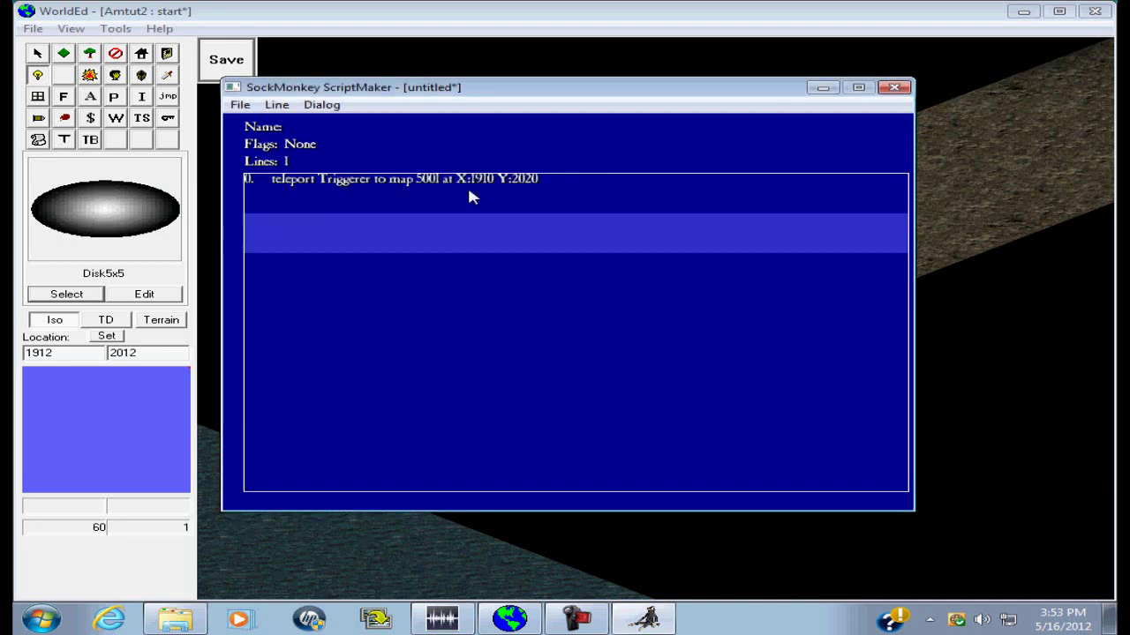
- Add the action "return and RUN default" as the script's second line
{"action": "left_click", "coordinate": [269, 105]}
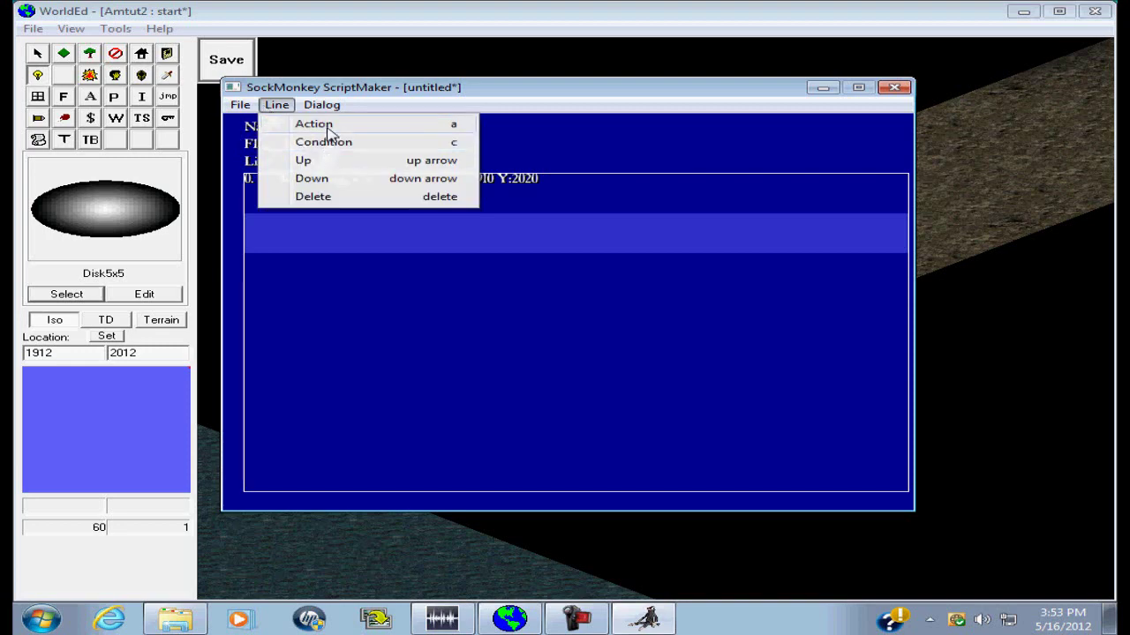
{"action": "left_click", "coordinate": [326, 132]}
{"action": "left_click", "coordinate": [785, 297]}
{"action": "scroll", "coordinate": [530, 414], "scroll_direction": "down", "scroll_amount": 20}
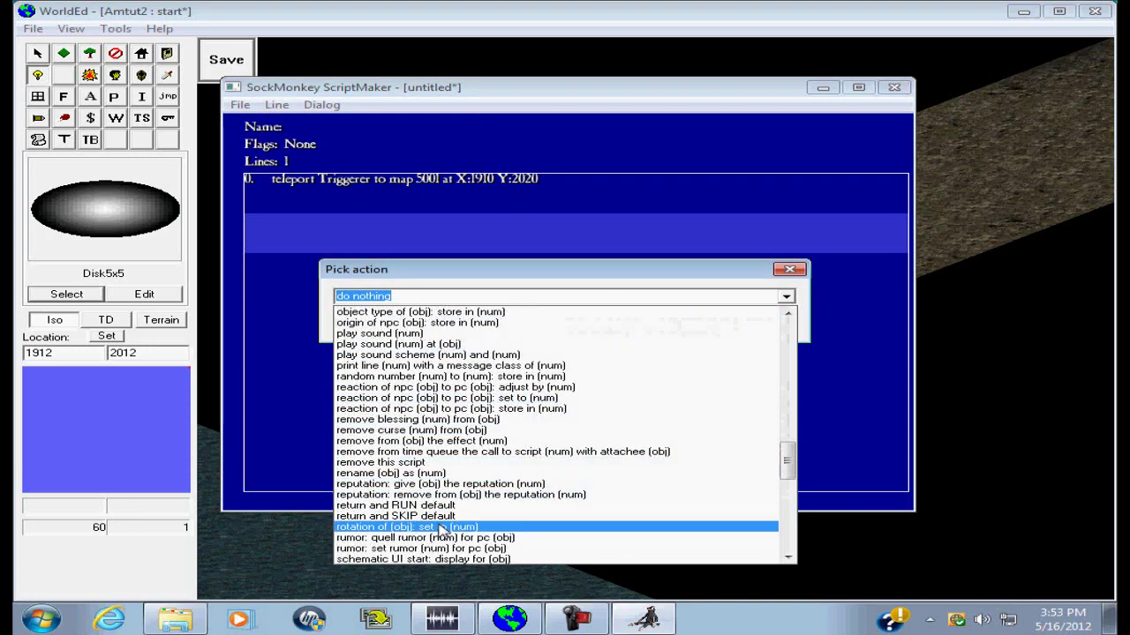
{"action": "left_click", "coordinate": [618, 505]}
{"action": "left_click", "coordinate": [370, 323]}
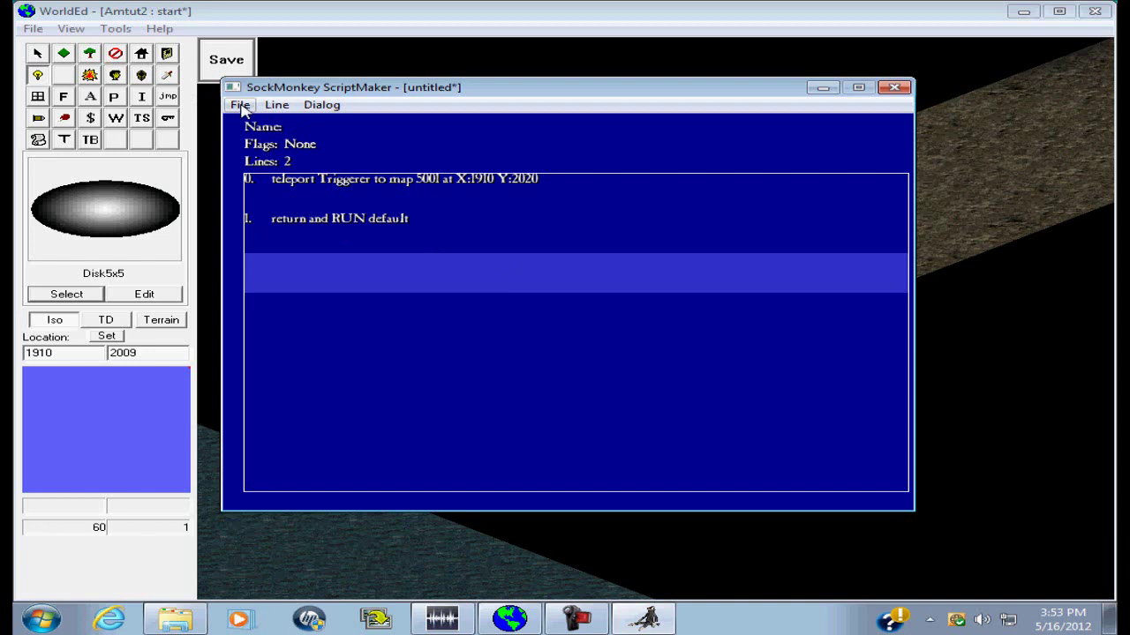
- Save the script as 00010intocave in the scr folder of the Amtut2 module
{"action": "left_click", "coordinate": [241, 105]}
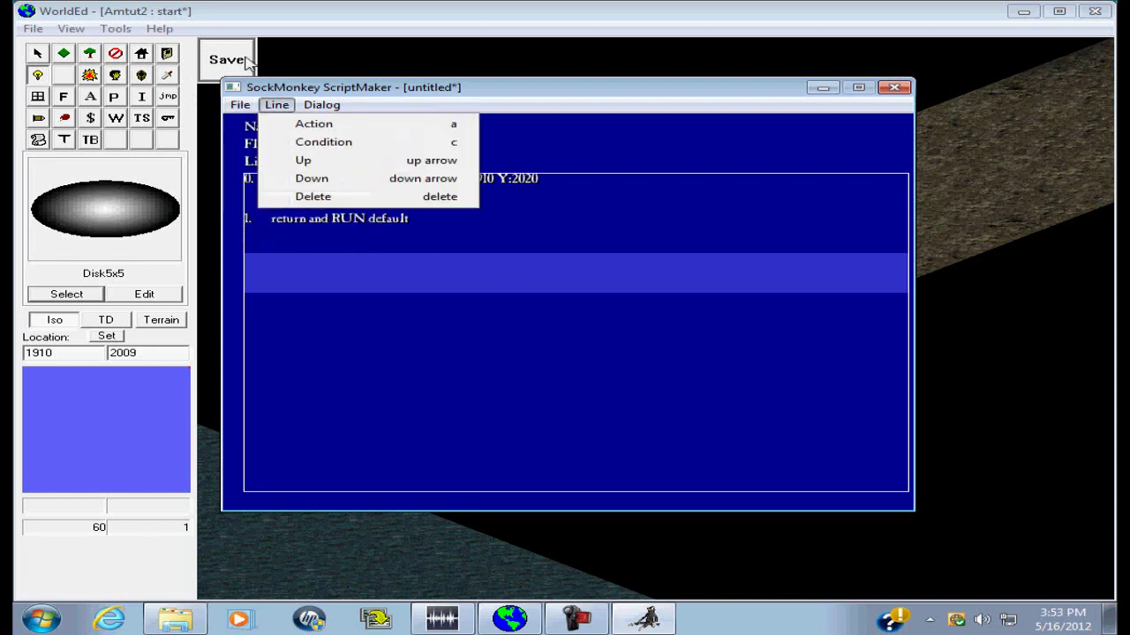
{"action": "mouse_move", "coordinate": [240, 104]}
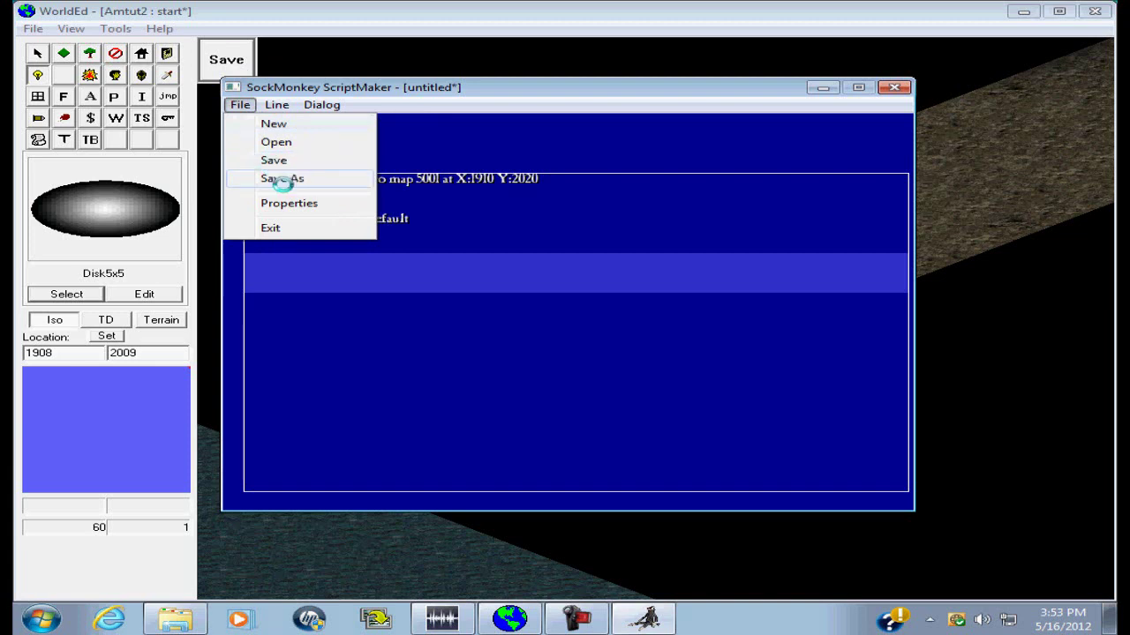
{"action": "left_click", "coordinate": [281, 178]}
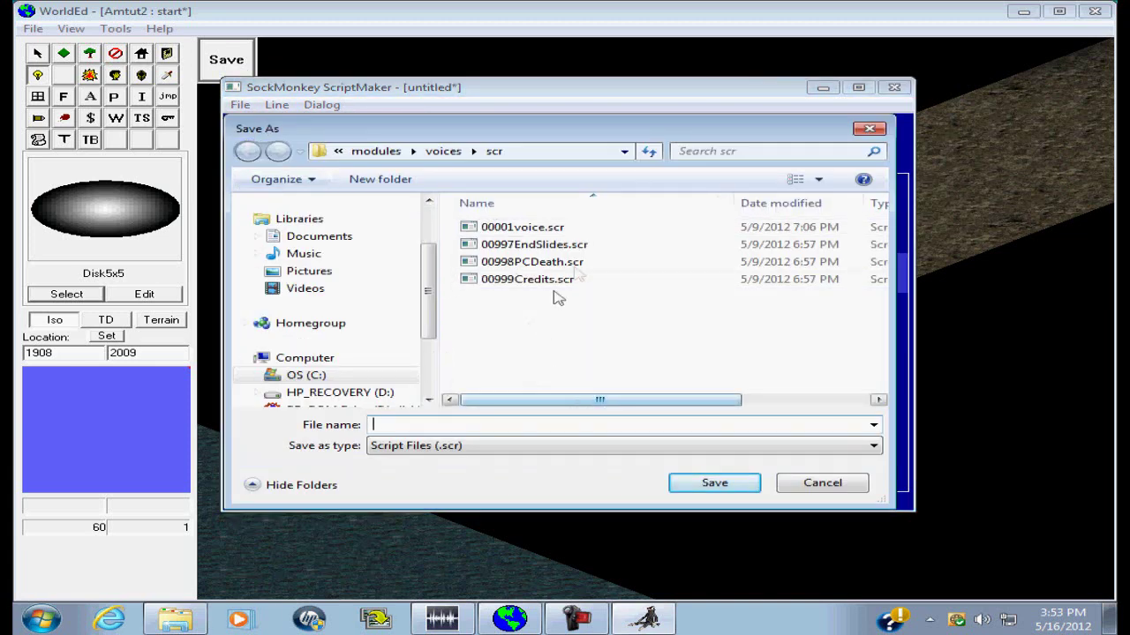
{"action": "left_click", "coordinate": [367, 151]}
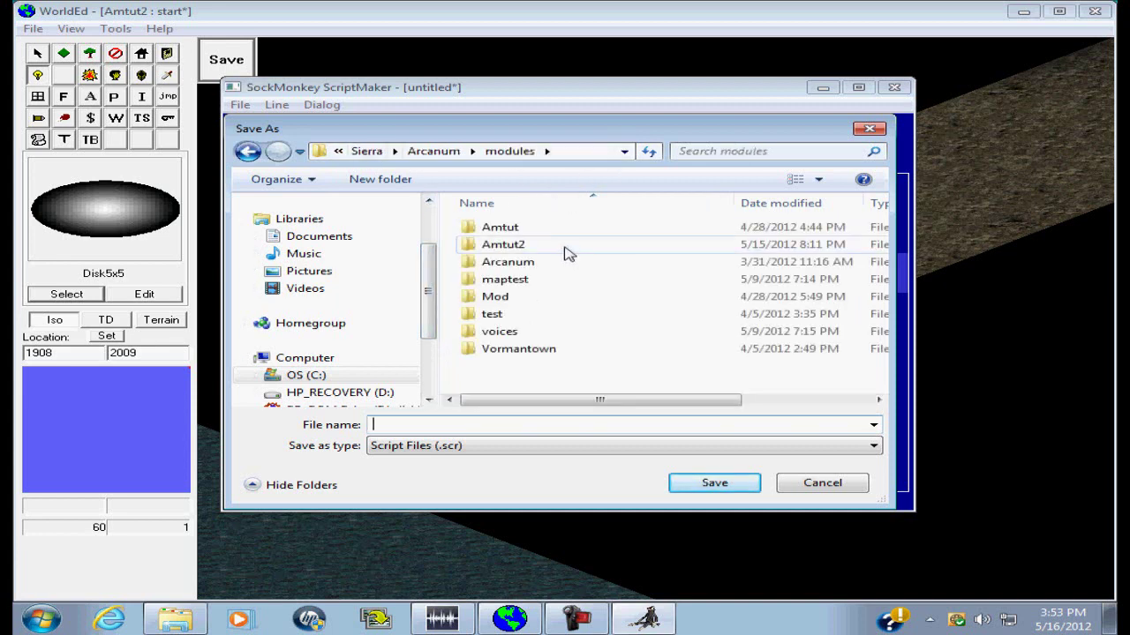
{"action": "double_click", "coordinate": [568, 253]}
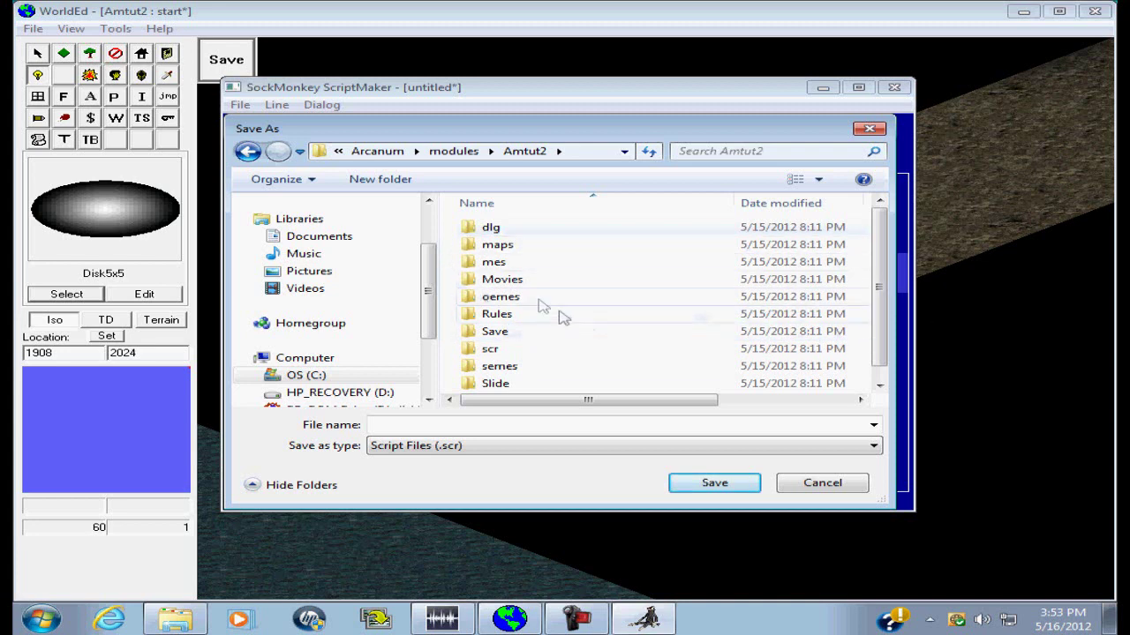
{"action": "double_click", "coordinate": [515, 349]}
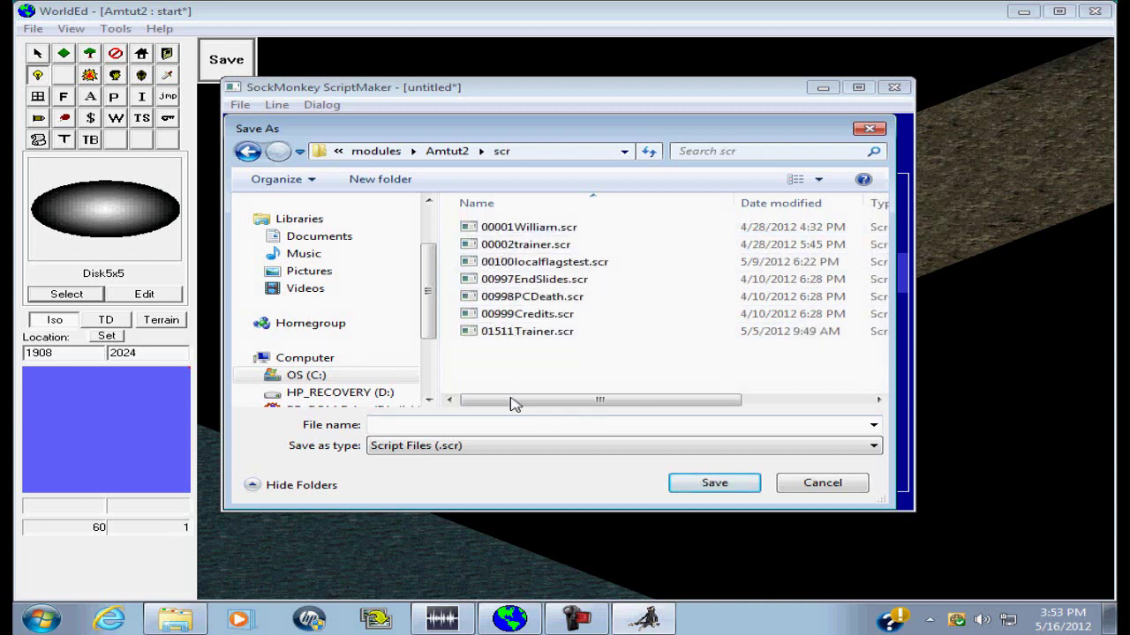
{"action": "left_click", "coordinate": [497, 427]}
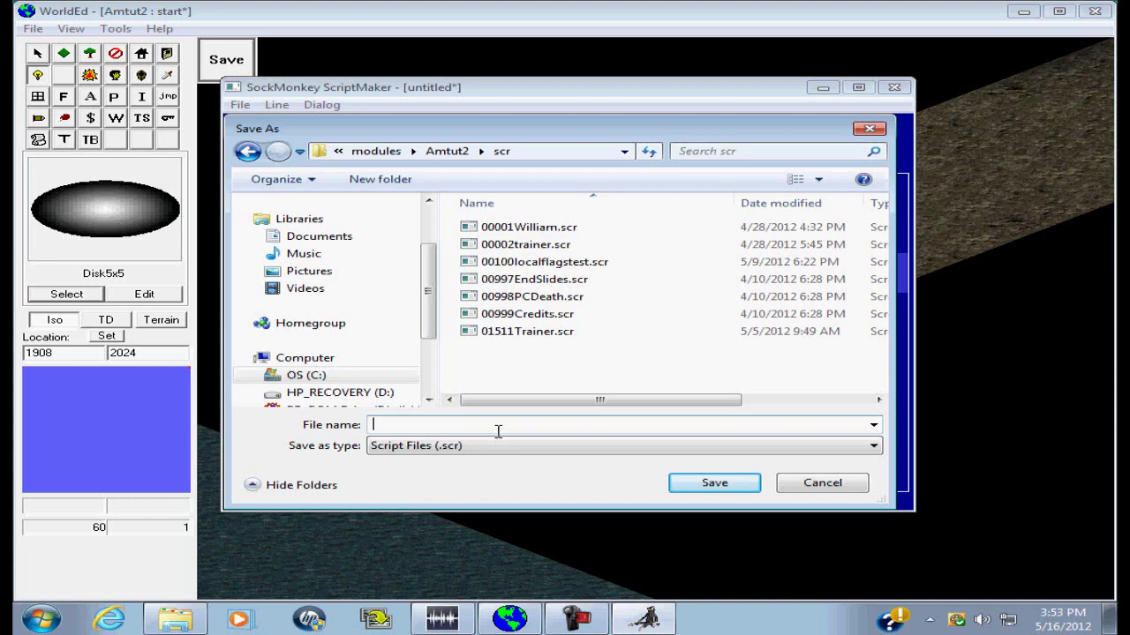
{"action": "type", "text": "00010intocave"}
{"action": "left_click", "coordinate": [688, 487]}
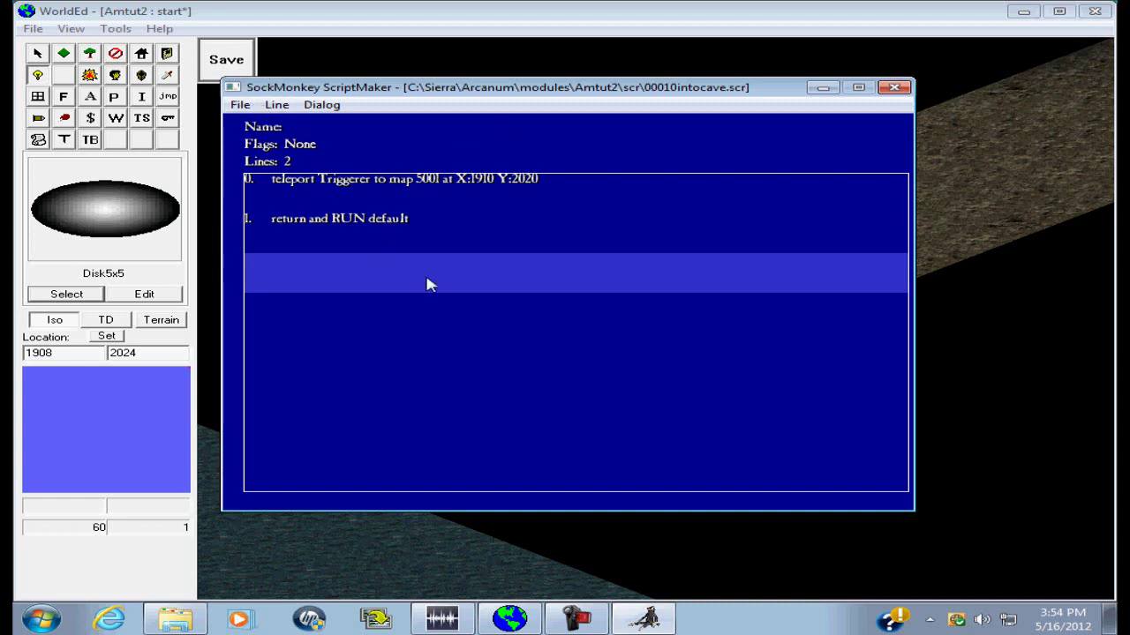
- Start a new blank script and reposition the ScriptMaker window over the map
{"action": "left_click", "coordinate": [362, 210]}
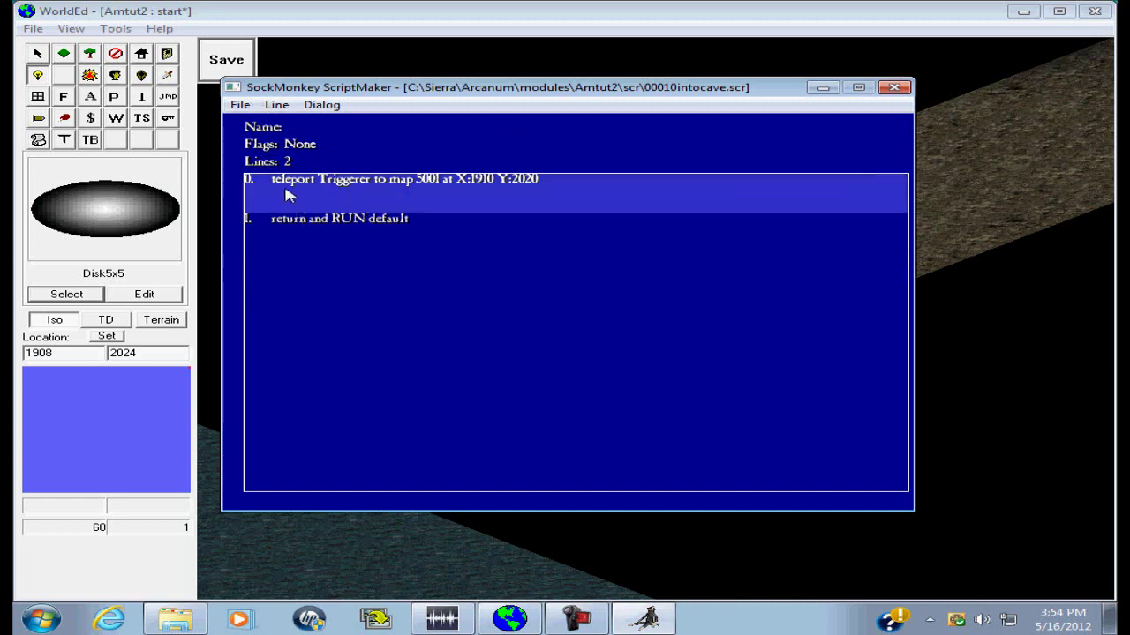
{"action": "left_click", "coordinate": [276, 104]}
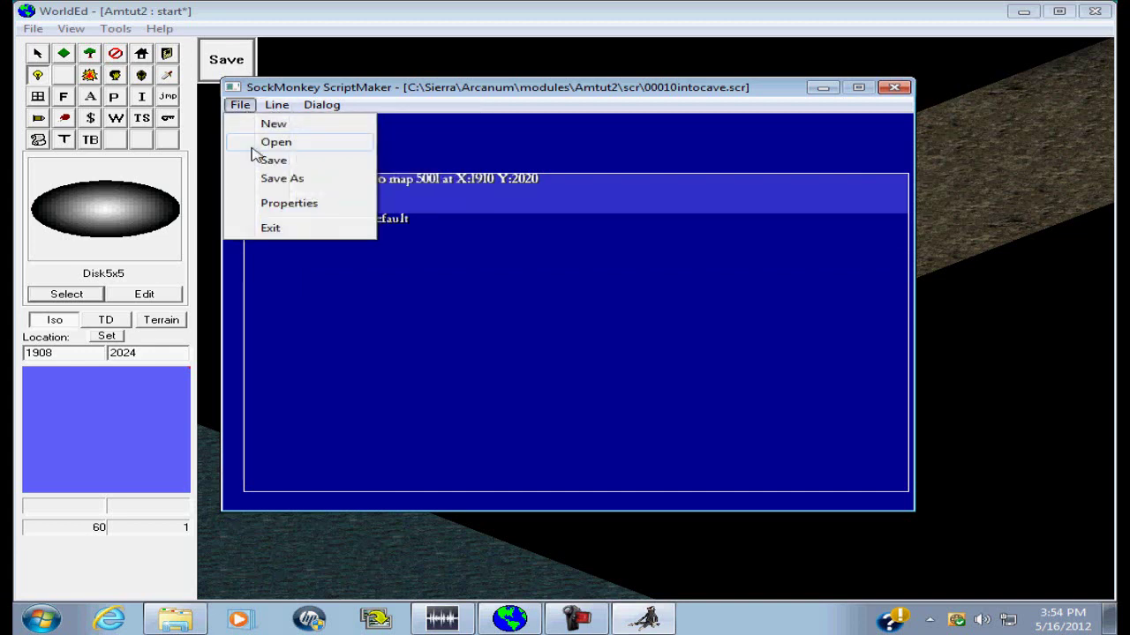
{"action": "left_click", "coordinate": [269, 123]}
{"action": "left_click_drag", "start_coordinate": [486, 87], "coordinate": [911, 262]}
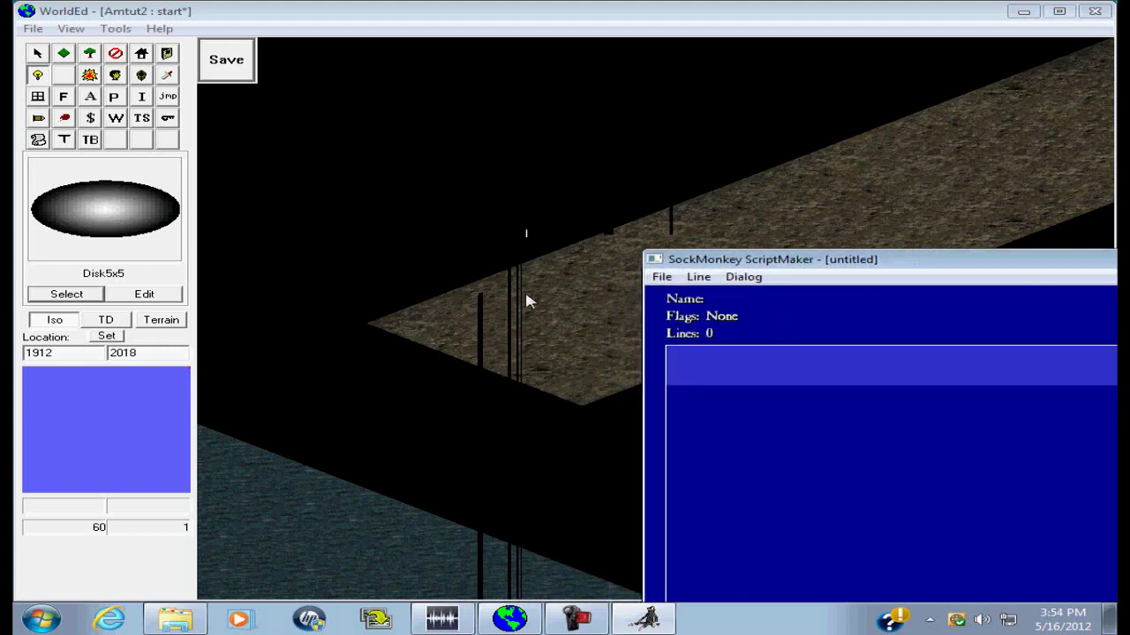
{"action": "left_click_drag", "start_coordinate": [874, 256], "coordinate": [446, 212]}
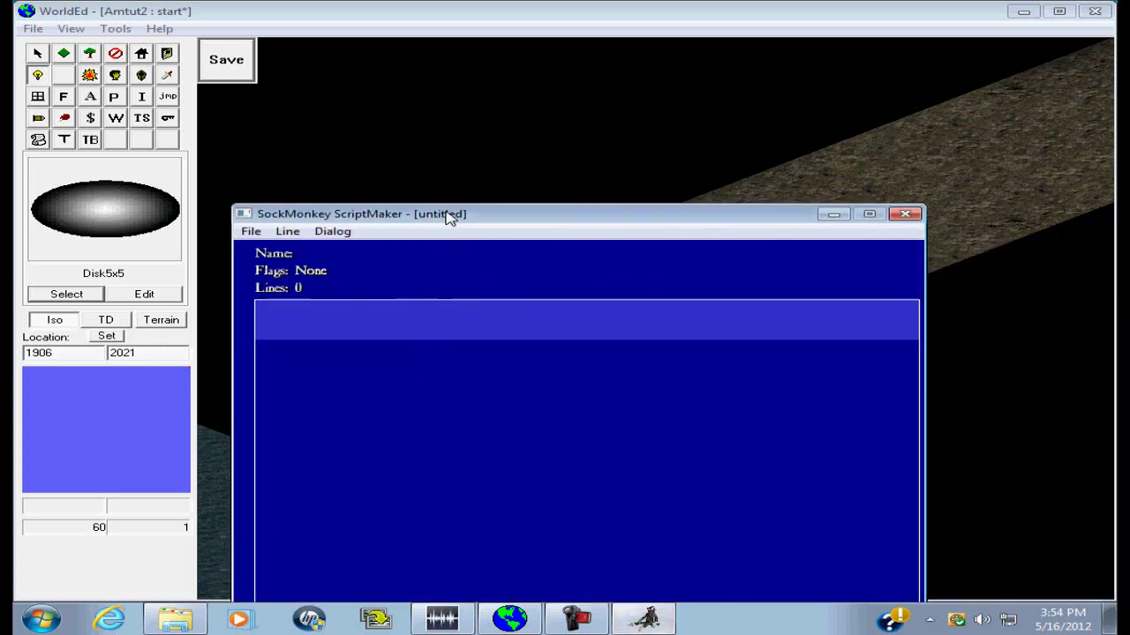
- Add a teleport action to the new script with Triggerer as the object and 5001 as the map number
{"action": "left_click", "coordinate": [288, 231]}
{"action": "left_click", "coordinate": [335, 250]}
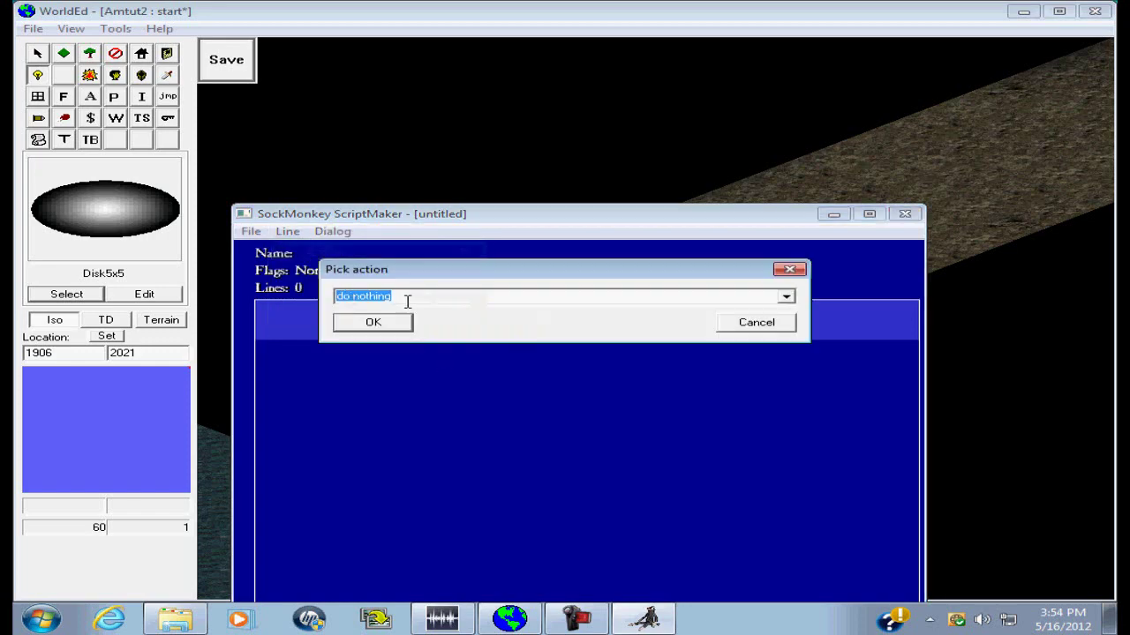
{"action": "left_click", "coordinate": [786, 296]}
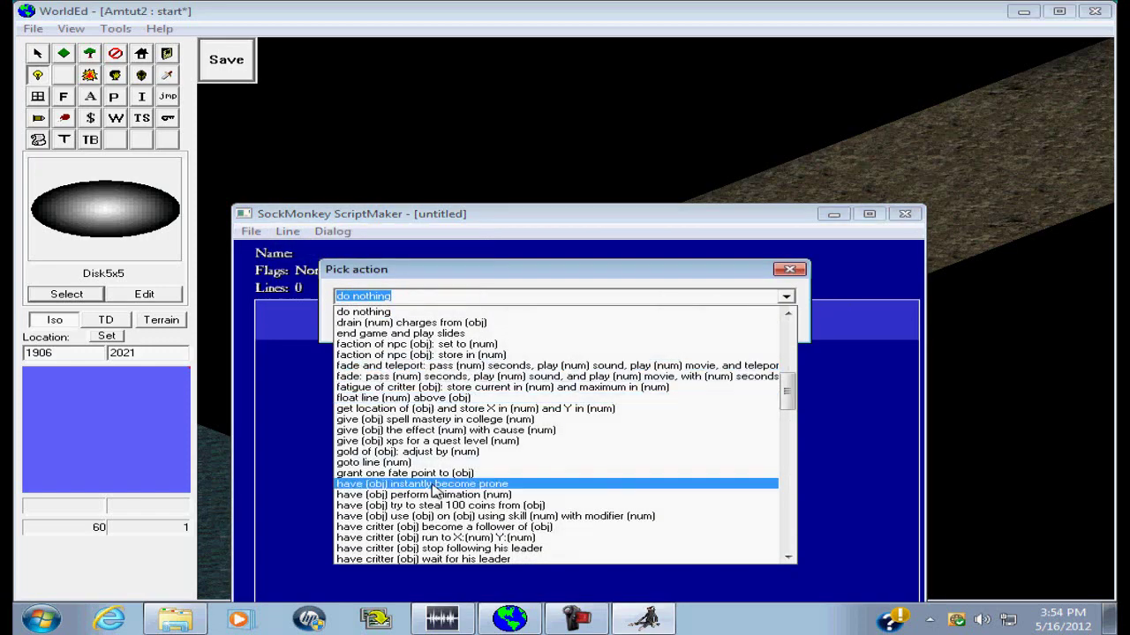
{"action": "scroll", "coordinate": [431, 503], "scroll_direction": "down", "scroll_amount": 8}
{"action": "left_click_drag", "start_coordinate": [784, 425], "coordinate": [788, 543]}
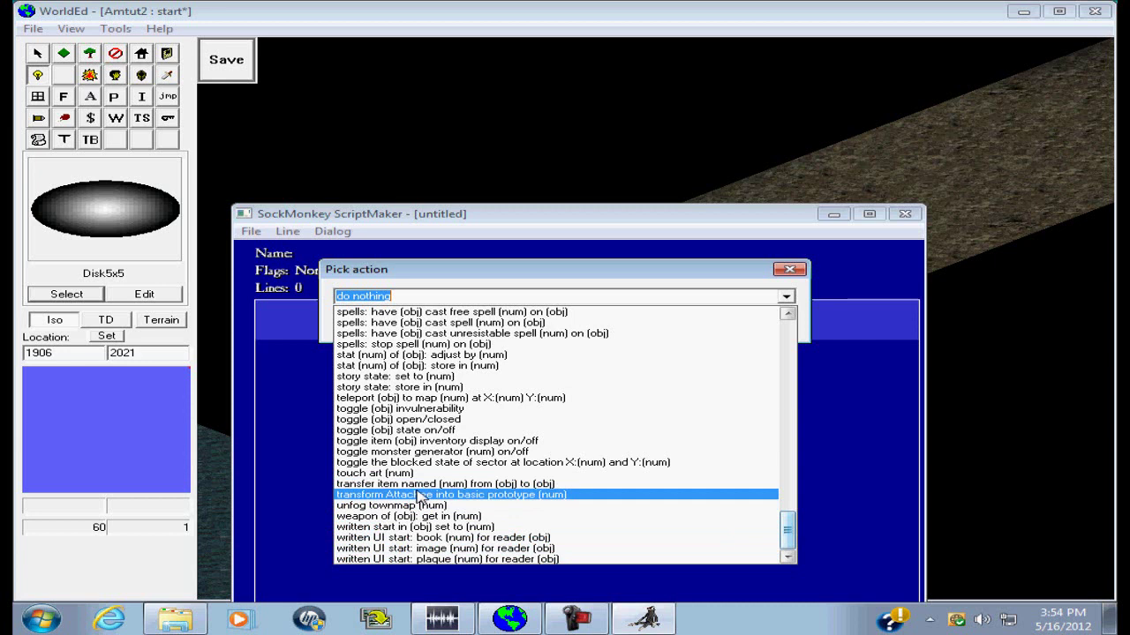
{"action": "left_click", "coordinate": [392, 401]}
{"action": "left_click", "coordinate": [397, 325]}
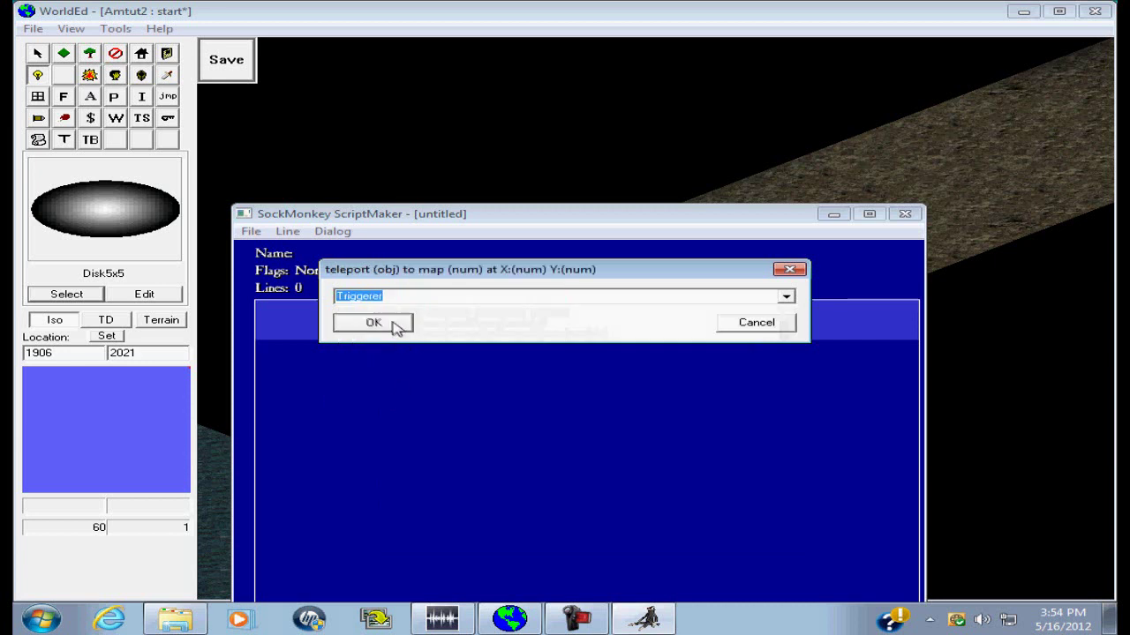
{"action": "left_click", "coordinate": [581, 327]}
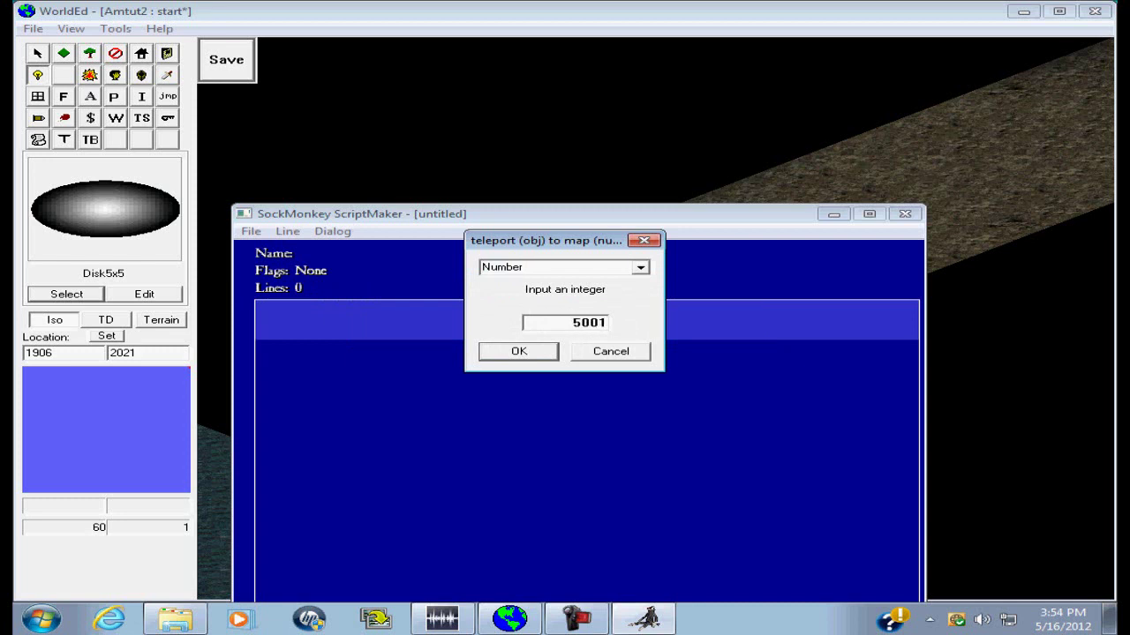
{"action": "left_click", "coordinate": [555, 357]}
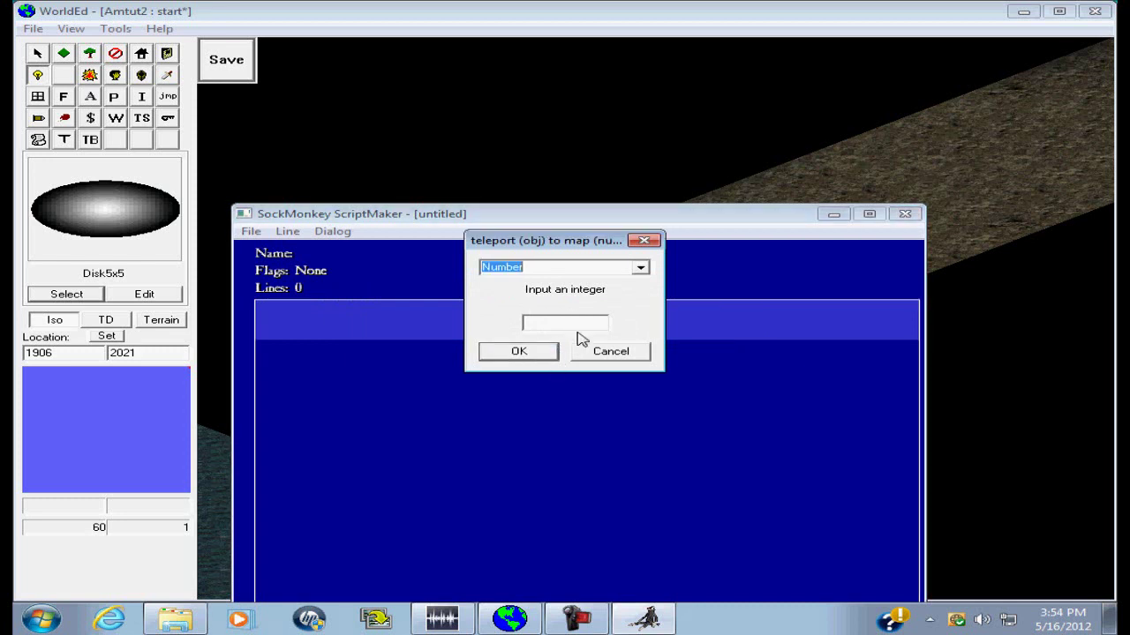
- Set the teleport destination to X 1990 and Y 2042 and finish the action line
{"action": "left_click", "coordinate": [590, 323]}
{"action": "left_click", "coordinate": [642, 269]}
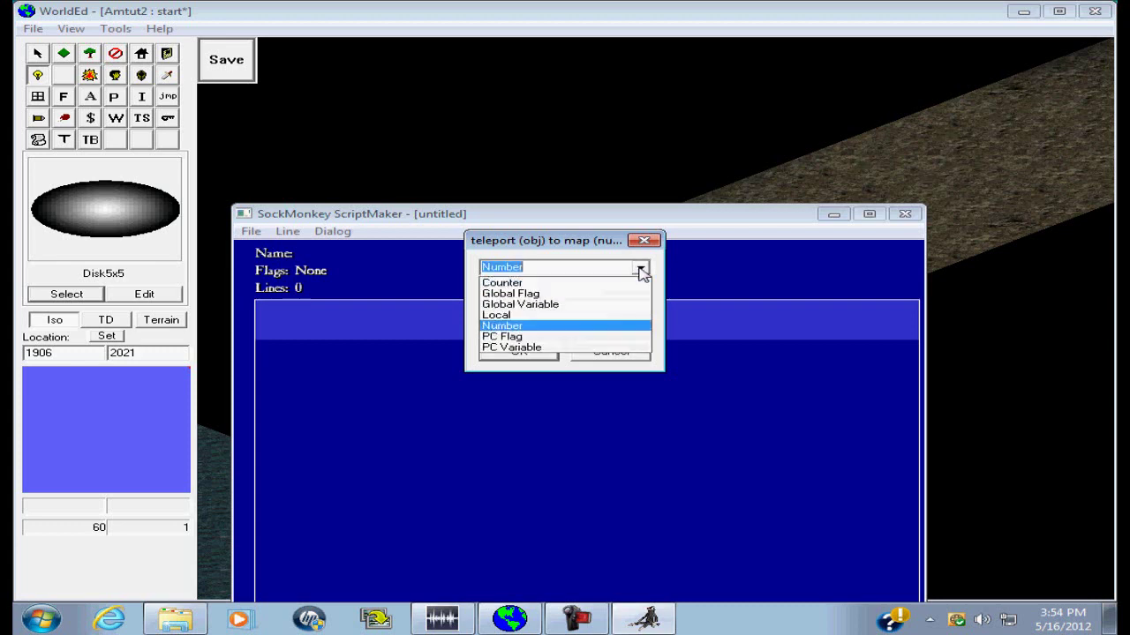
{"action": "left_click", "coordinate": [565, 326]}
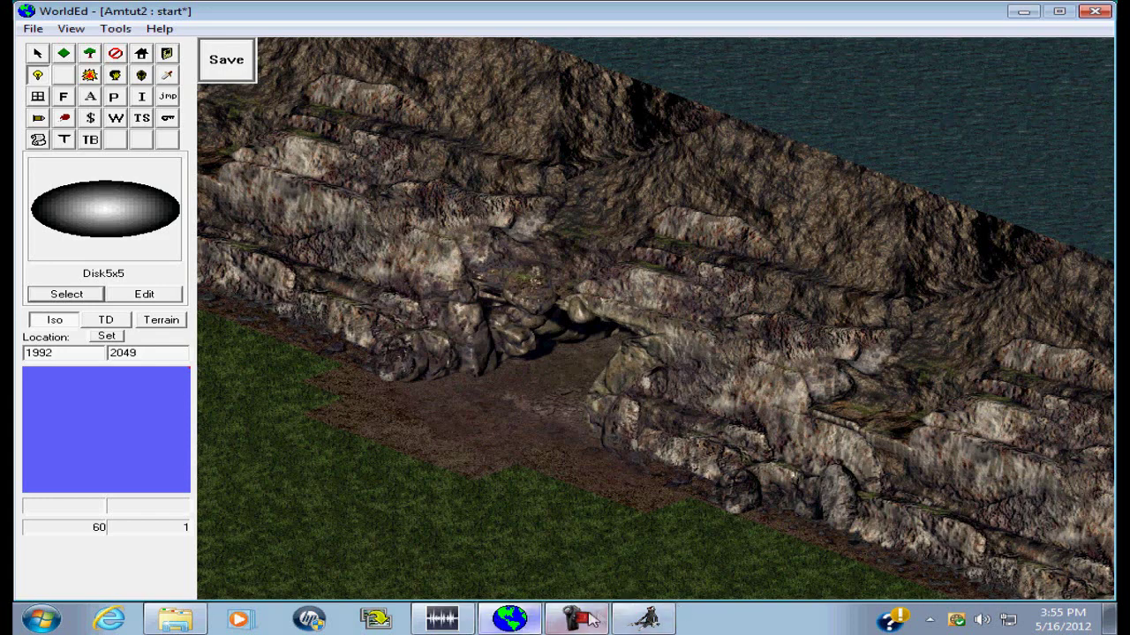
{"action": "left_click", "coordinate": [646, 619]}
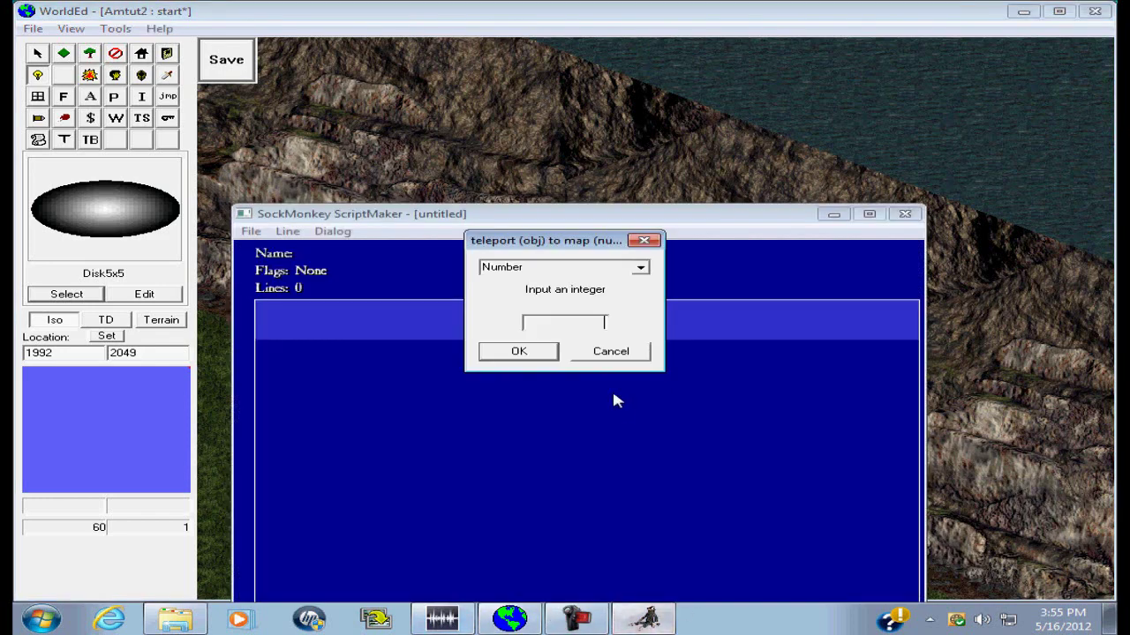
{"action": "type", "text": "19"}
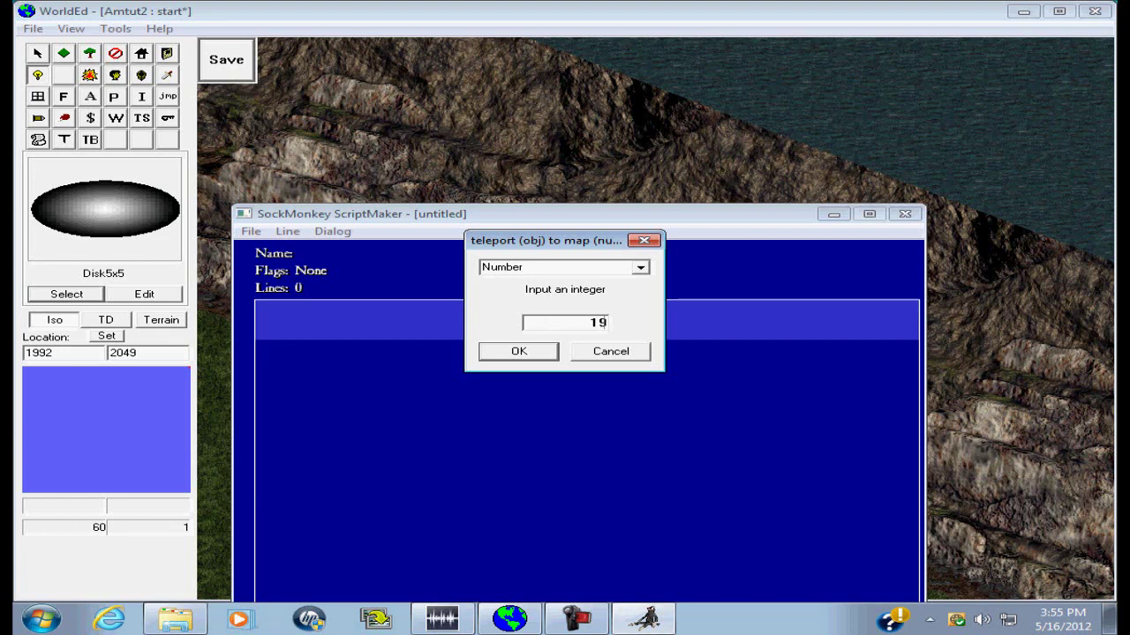
{"action": "type", "text": "98"}
{"action": "left_click", "coordinate": [549, 355]}
{"action": "type", "text": "2042"}
{"action": "left_click", "coordinate": [546, 353]}
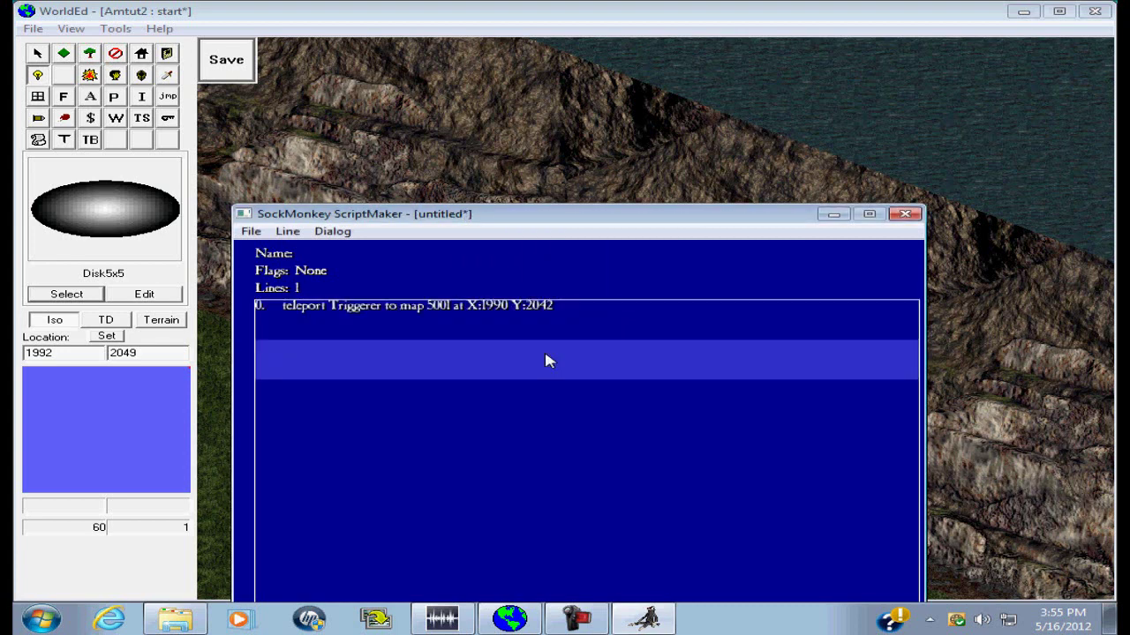
- Try to add the action "return and RUN default" below the teleport line
{"action": "left_click", "coordinate": [288, 231]}
{"action": "left_click", "coordinate": [333, 250]}
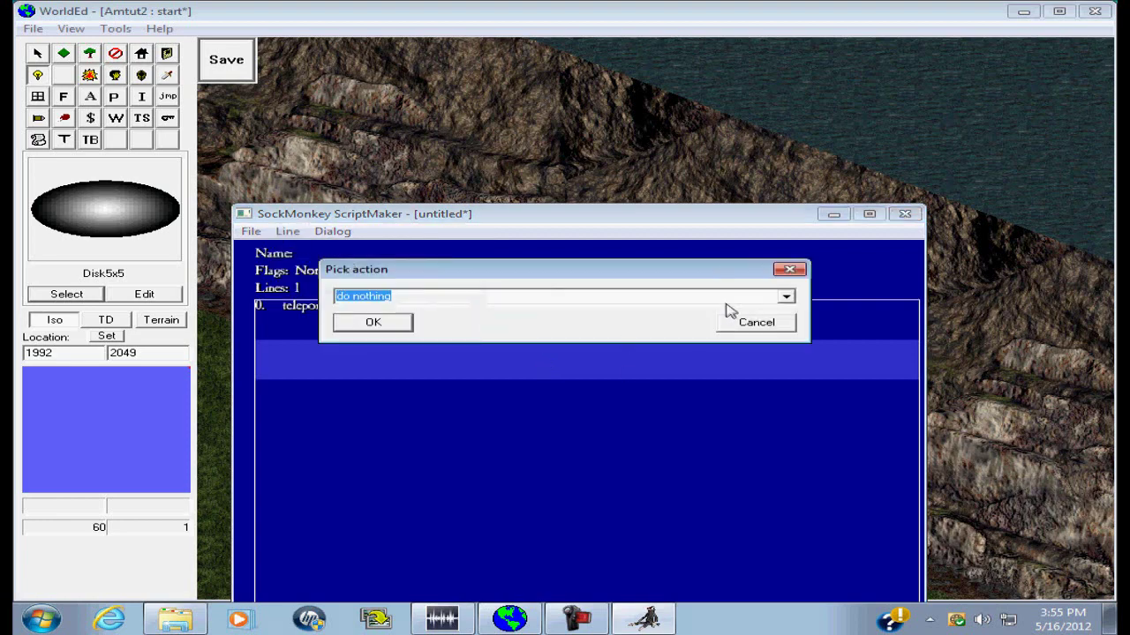
{"action": "left_click", "coordinate": [785, 296]}
{"action": "type", "text": "lret"}
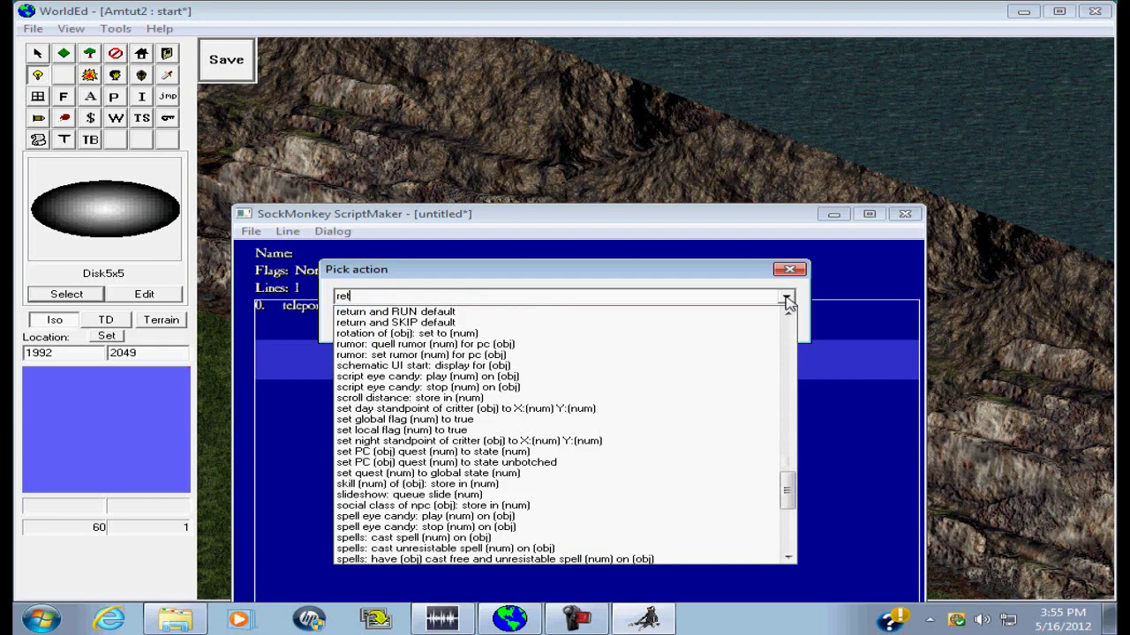
{"action": "left_click", "coordinate": [644, 314]}
{"action": "left_click", "coordinate": [374, 322]}
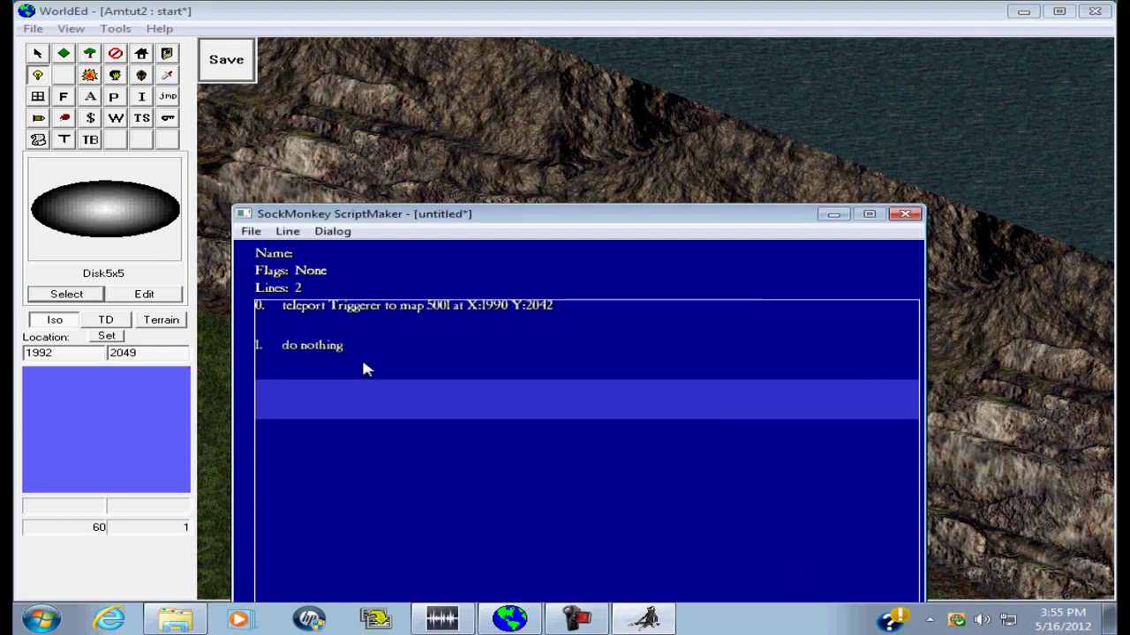
- Delete the "do nothing" line from the script
{"action": "left_click", "coordinate": [346, 355]}
{"action": "left_click", "coordinate": [288, 231]}
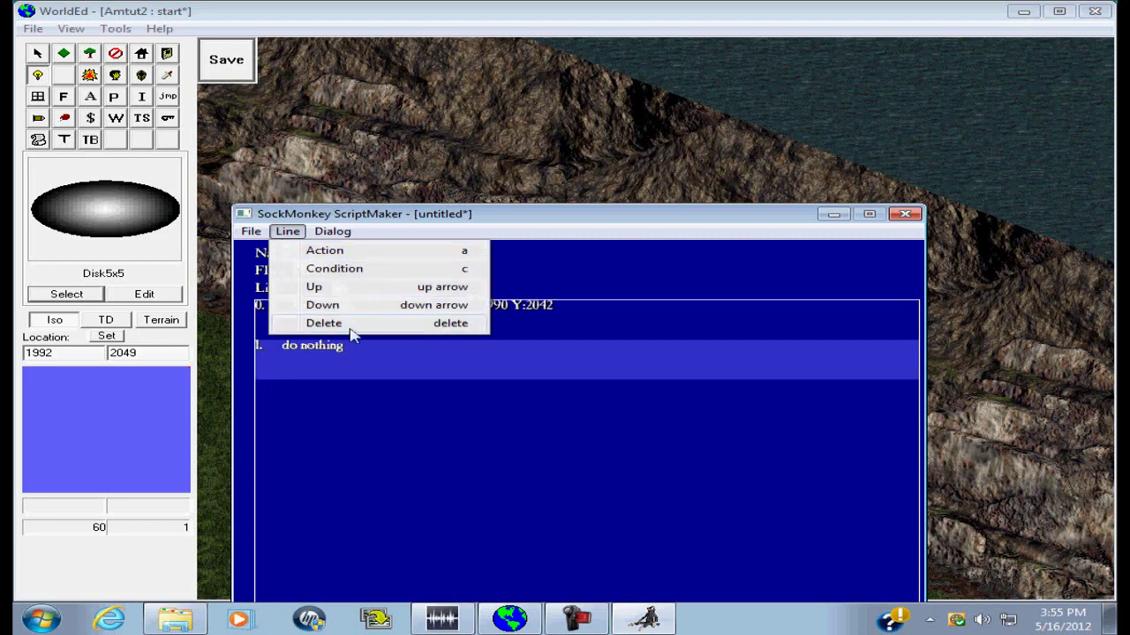
{"action": "left_click", "coordinate": [342, 323]}
- Add the action "return and RUN default" as the script's second line
{"action": "left_click", "coordinate": [288, 231]}
{"action": "left_click", "coordinate": [309, 254]}
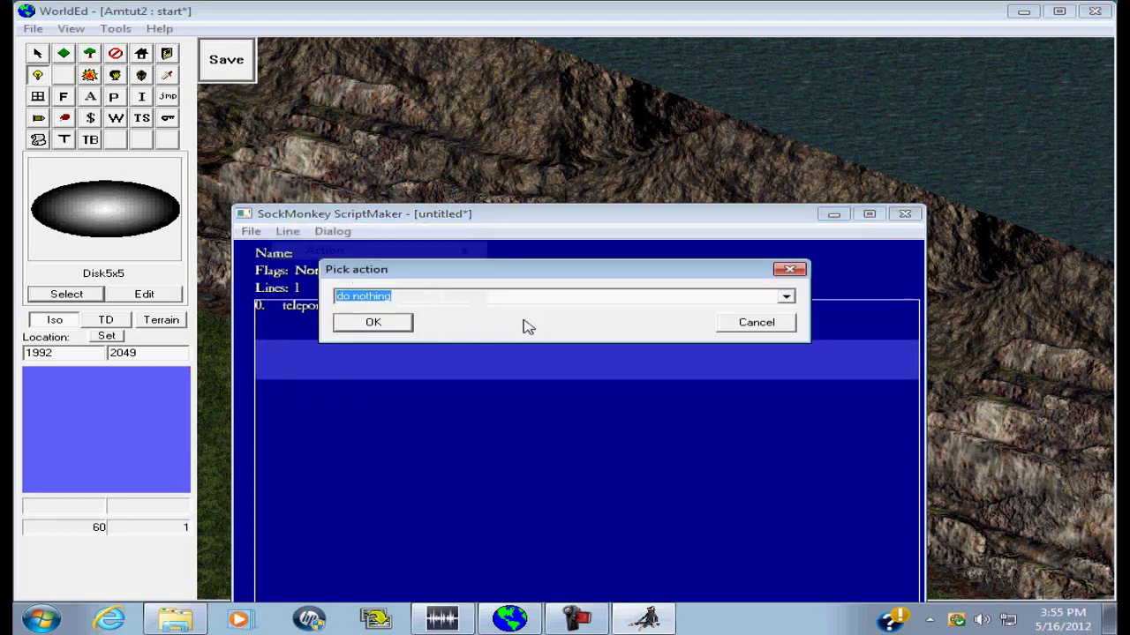
{"action": "left_click", "coordinate": [785, 298]}
{"action": "type", "text": "ret"}
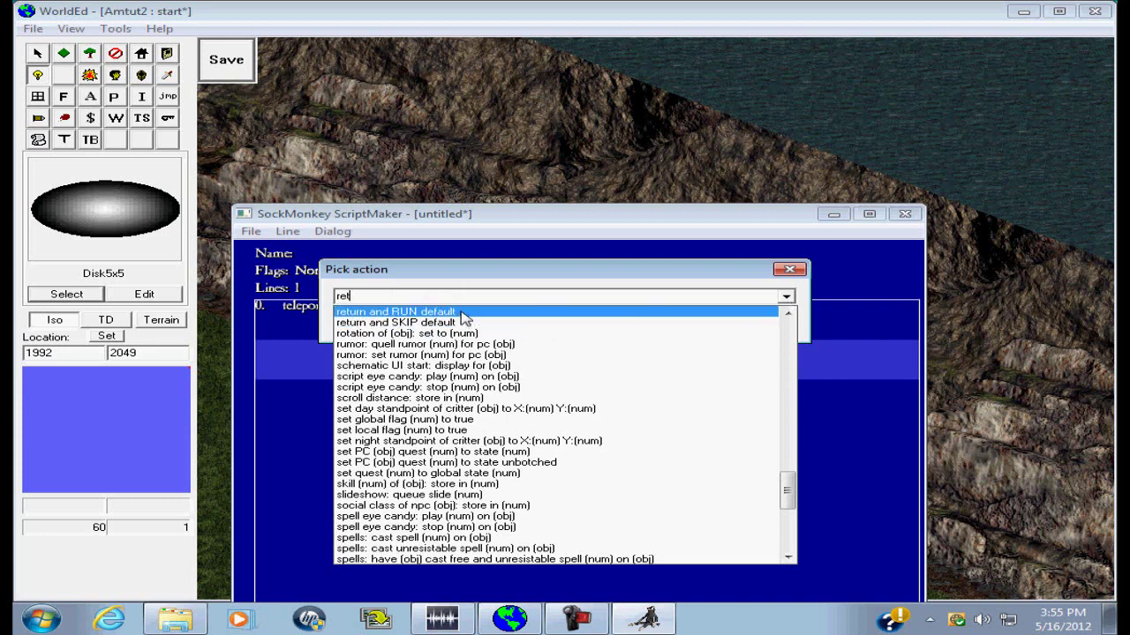
{"action": "left_click", "coordinate": [465, 314]}
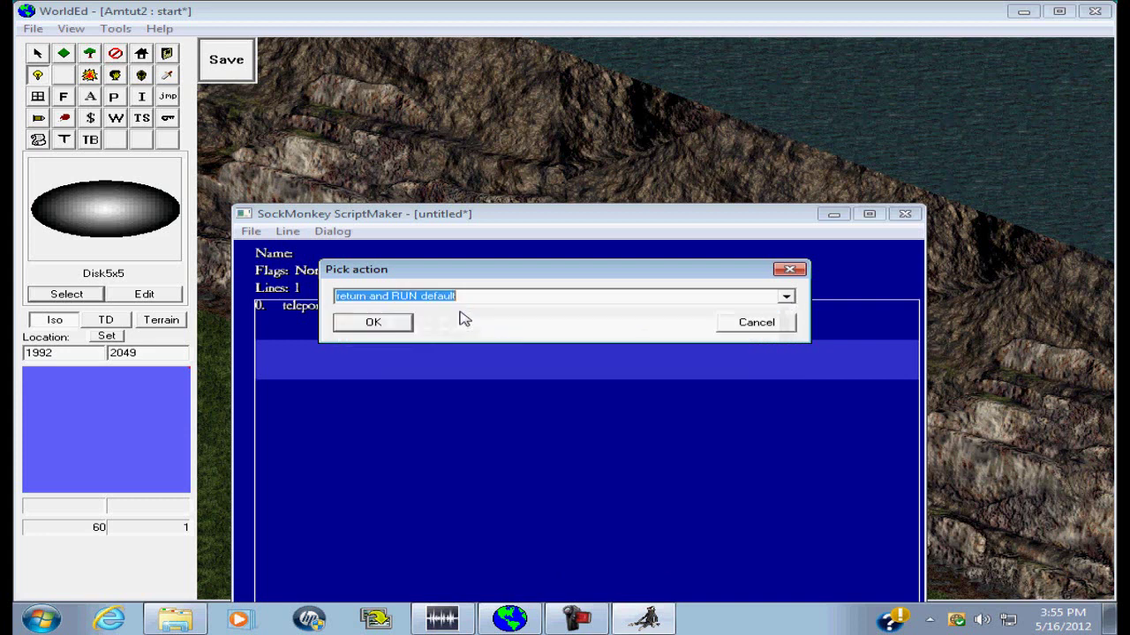
{"action": "left_click", "coordinate": [410, 325]}
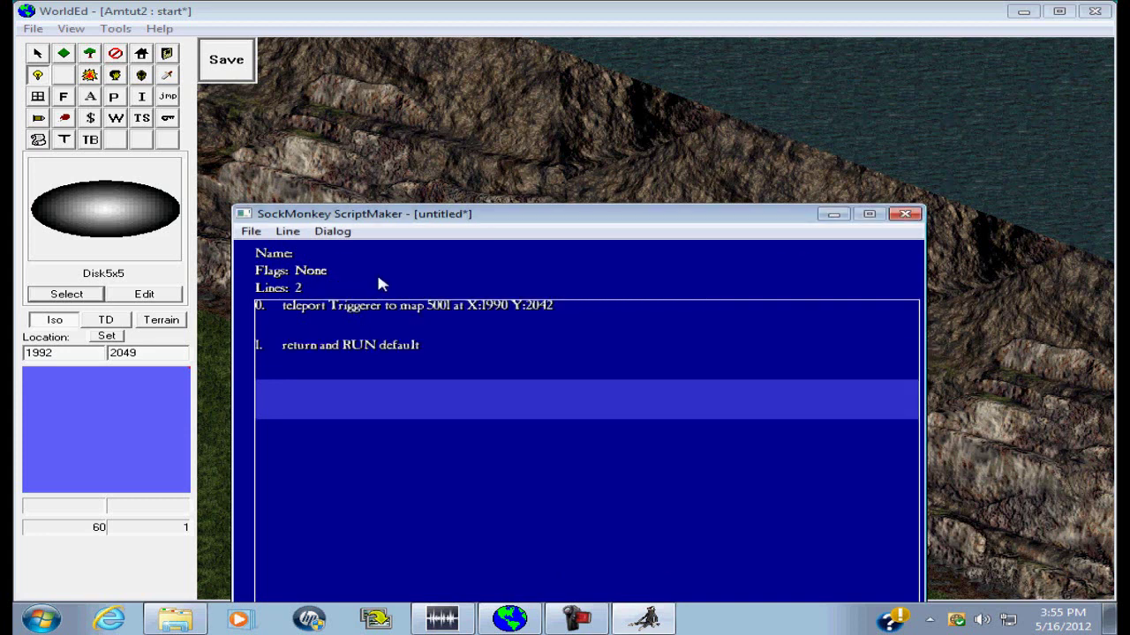
- Save the script as 00011fromcave in the Amtut2 module's scr folder and close ScriptMaker
{"action": "left_click", "coordinate": [251, 231]}
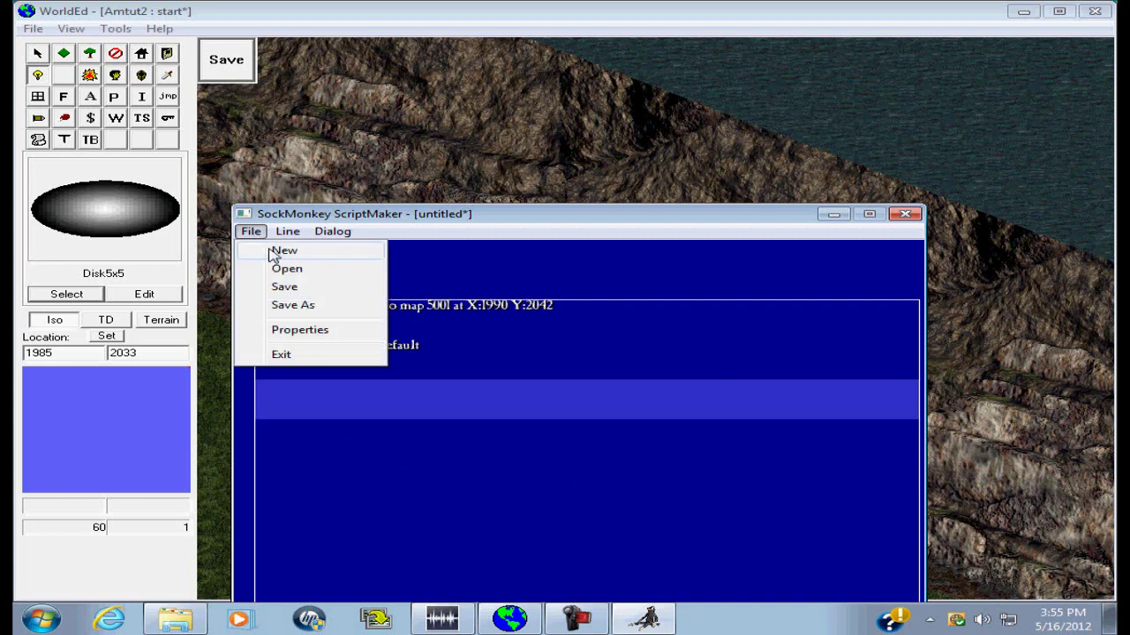
{"action": "left_click", "coordinate": [300, 304]}
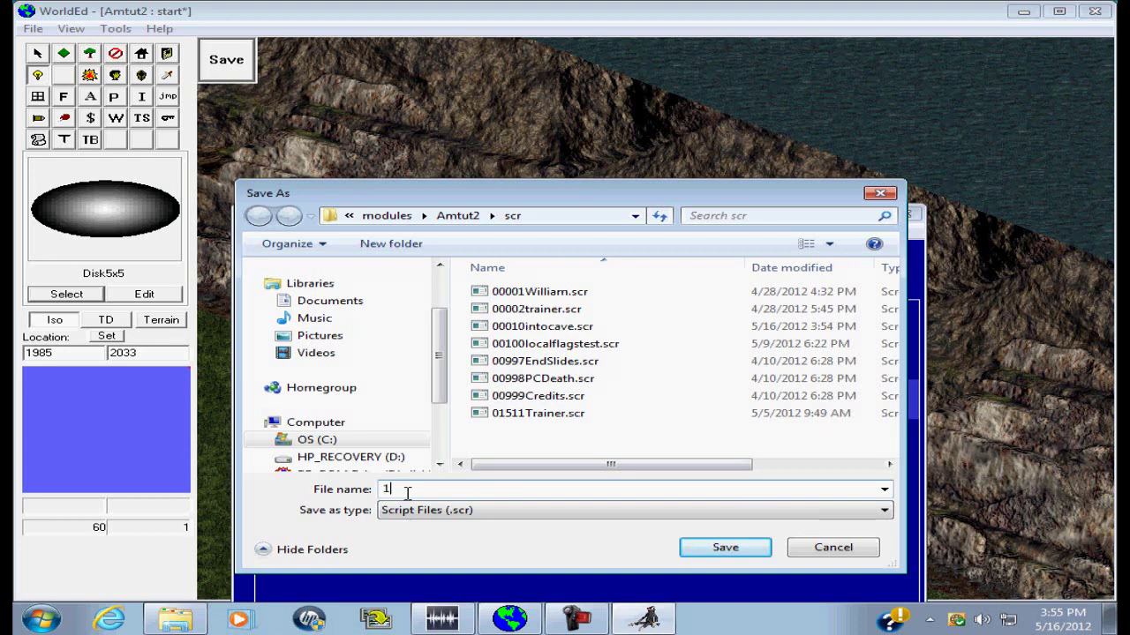
{"action": "type", "text": "000"}
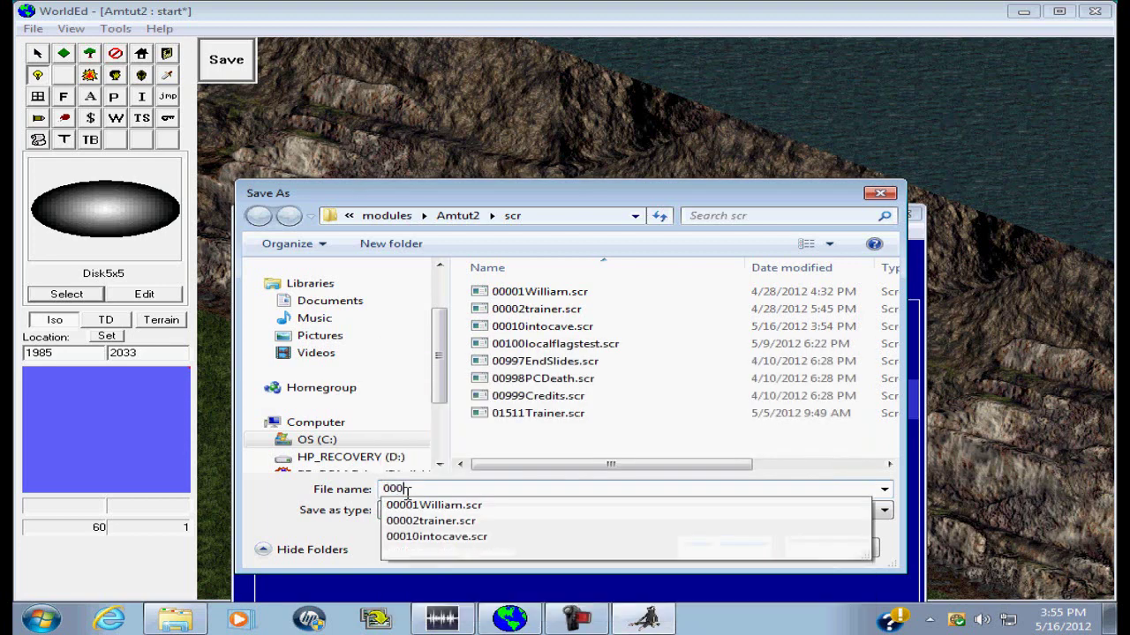
{"action": "type", "text": "11"}
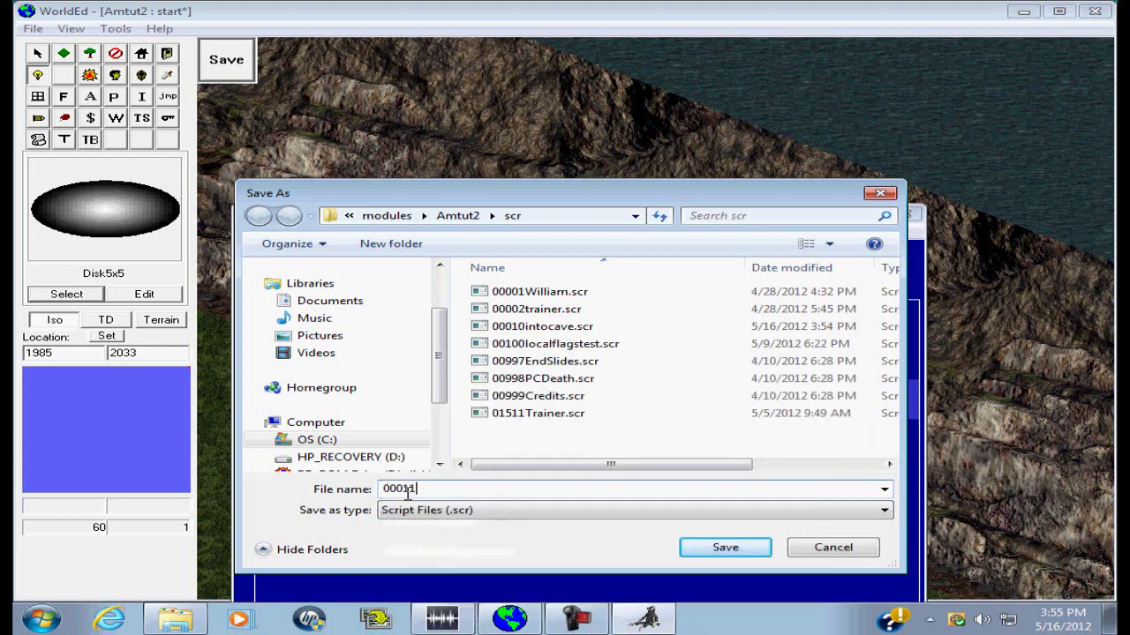
{"action": "type", "text": "fromcave"}
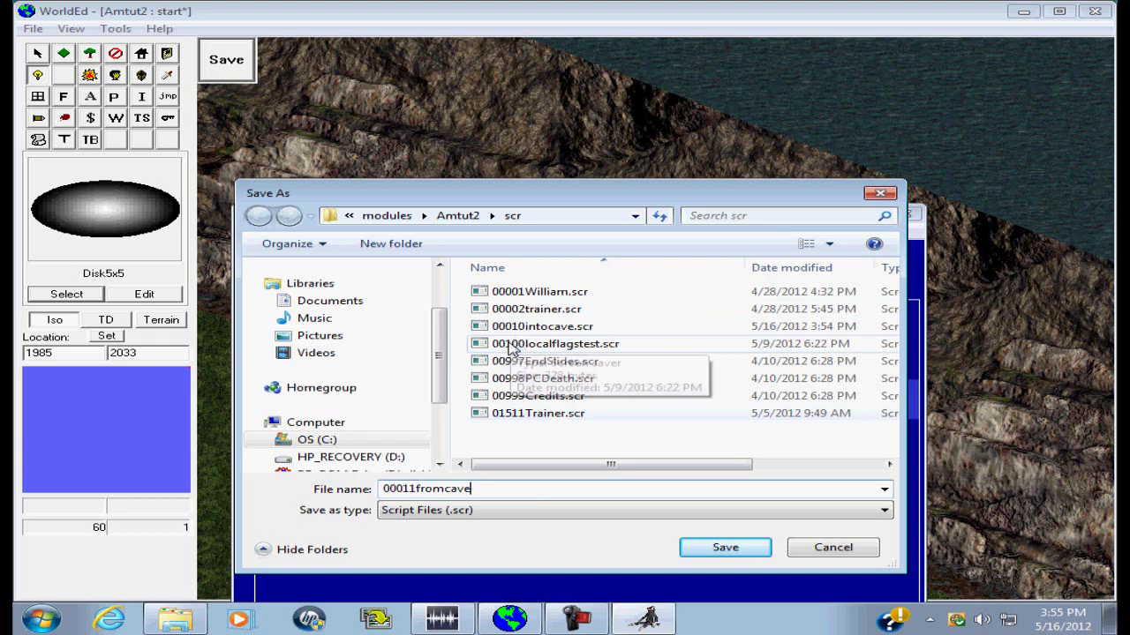
{"action": "left_click", "coordinate": [692, 553]}
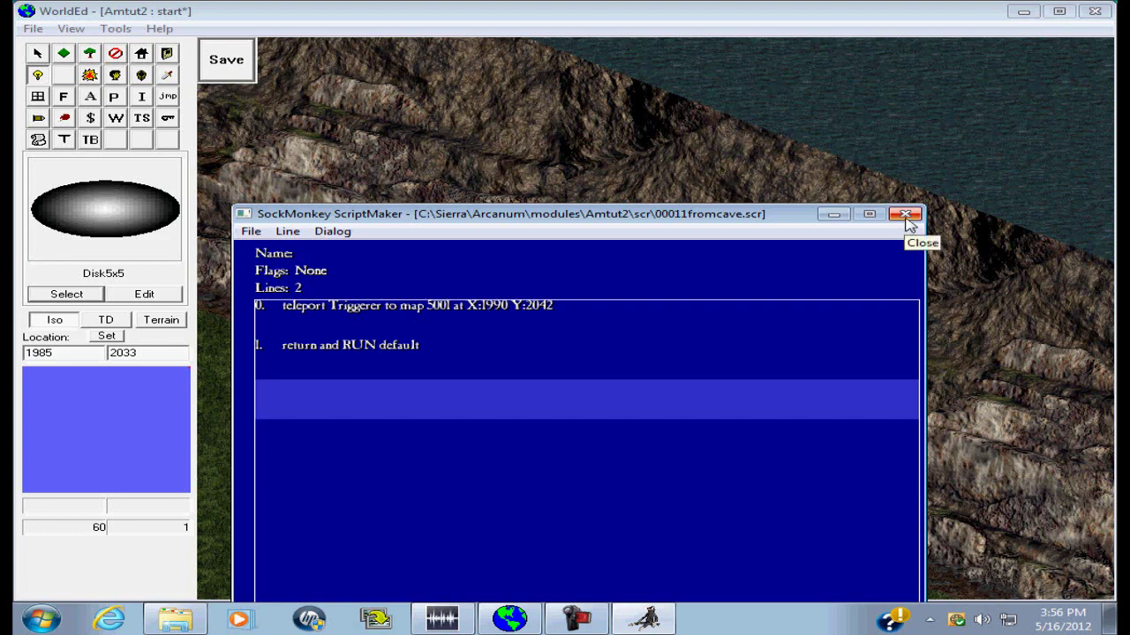
{"action": "left_click", "coordinate": [905, 215]}
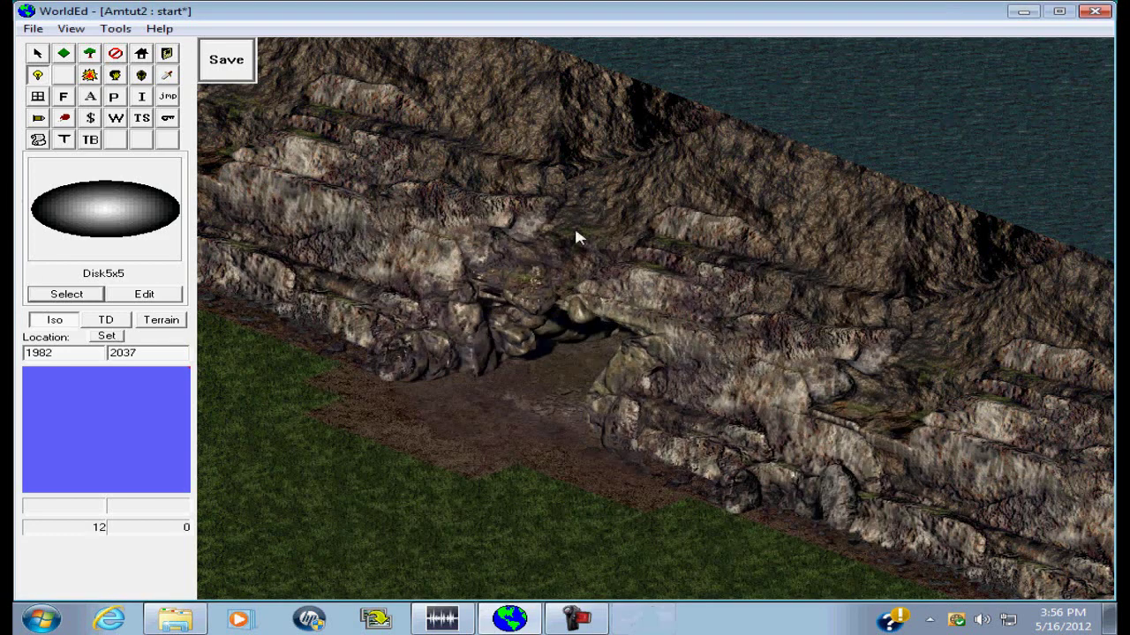
{"action": "left_click", "coordinate": [92, 55]}
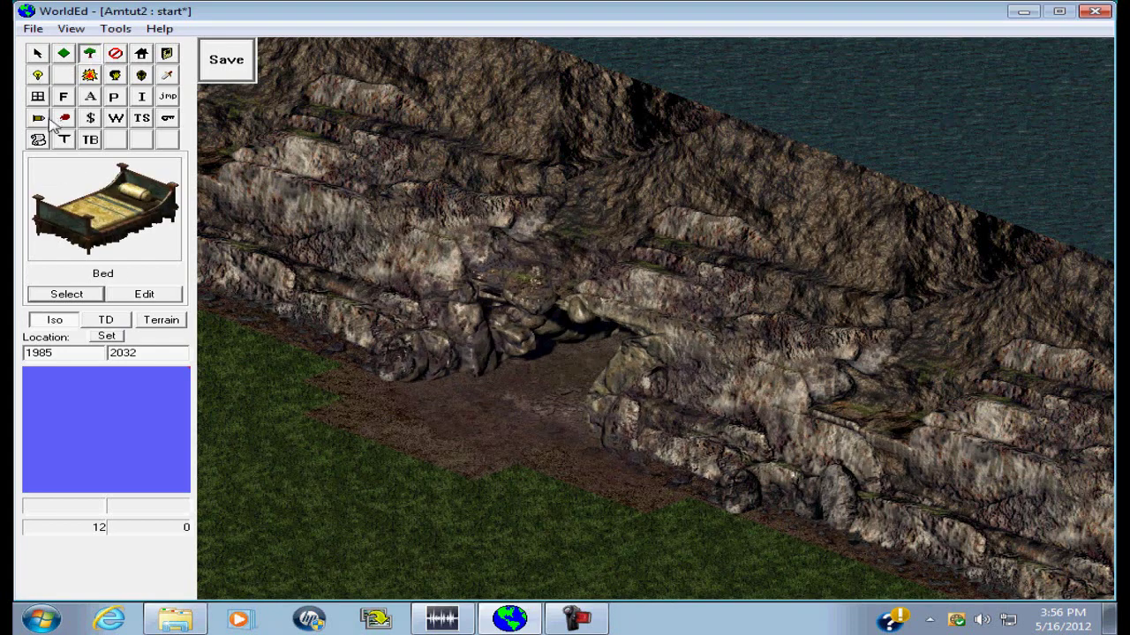
{"action": "left_click", "coordinate": [39, 56]}
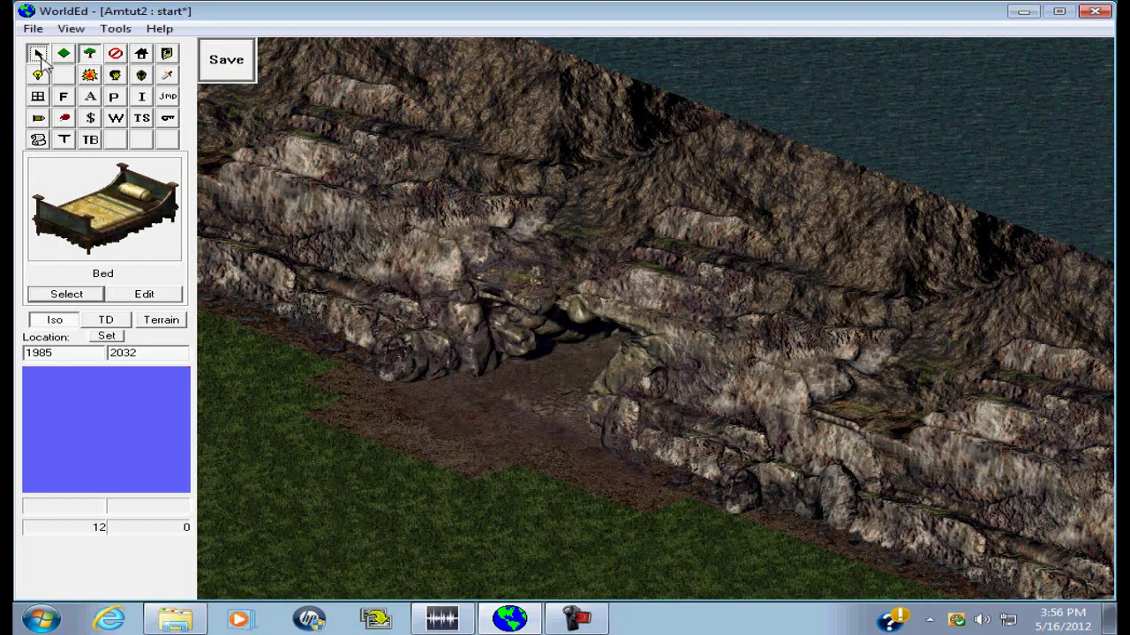
{"action": "left_click", "coordinate": [90, 56]}
{"action": "right_click", "coordinate": [583, 366]}
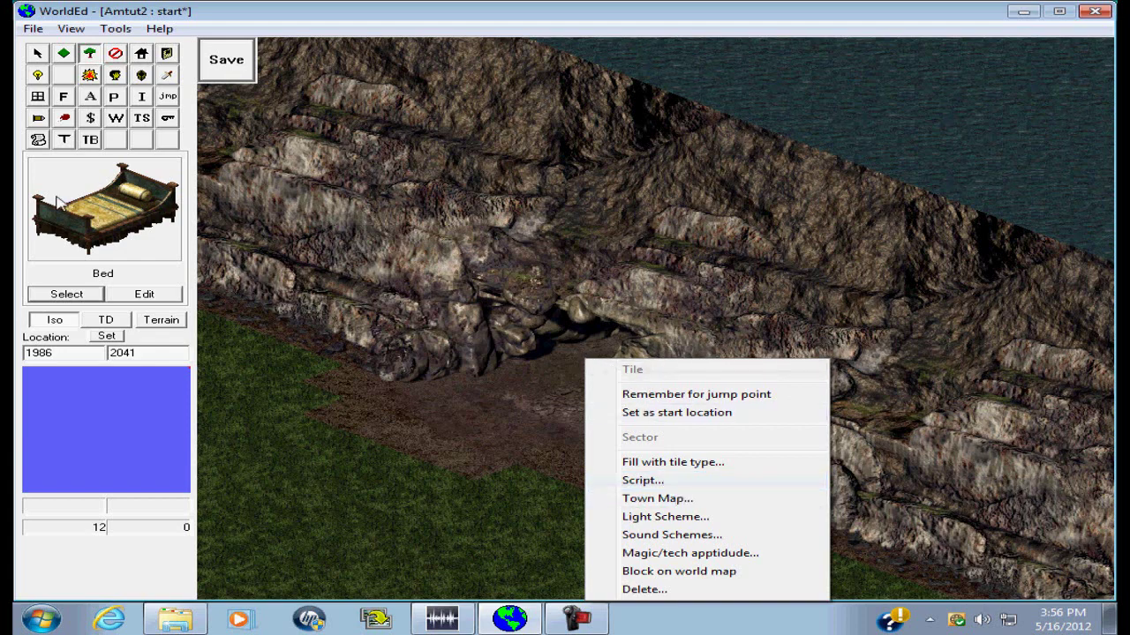
- Open the script attachments of the cave entrance scenery object in the cliff
{"action": "left_click", "coordinate": [37, 55]}
{"action": "right_click", "coordinate": [620, 355]}
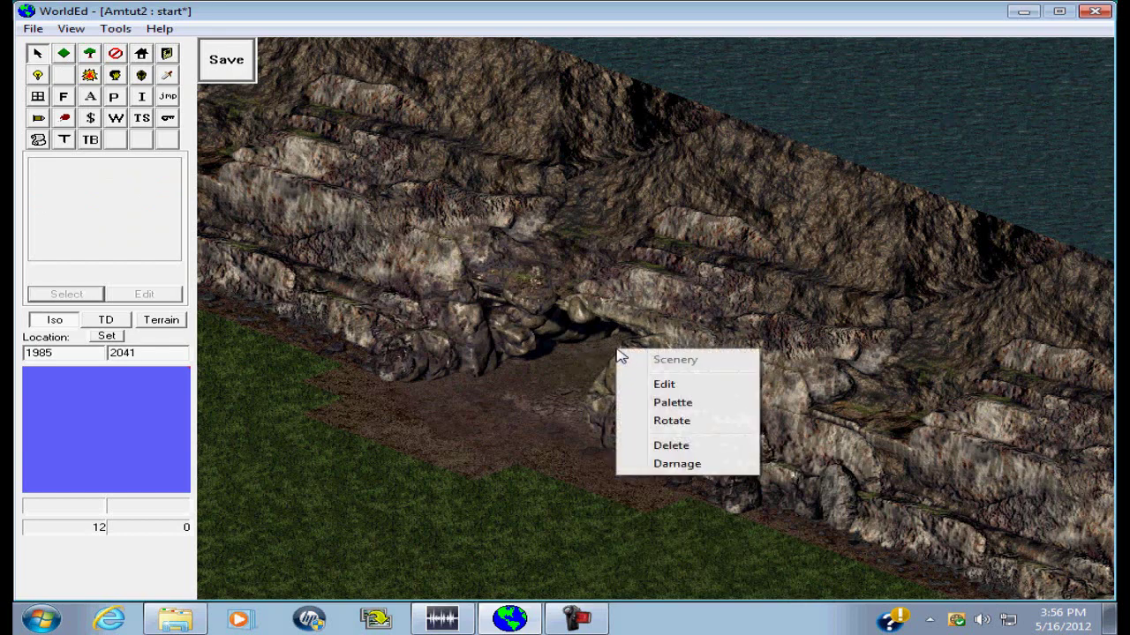
{"action": "left_click", "coordinate": [693, 385]}
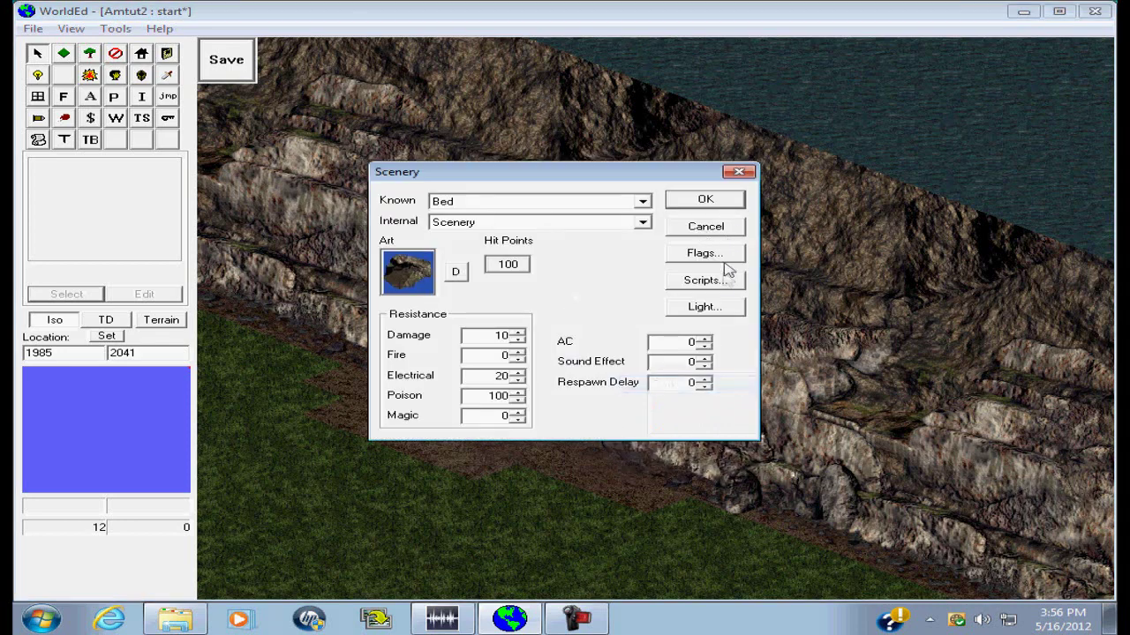
{"action": "left_click", "coordinate": [711, 282]}
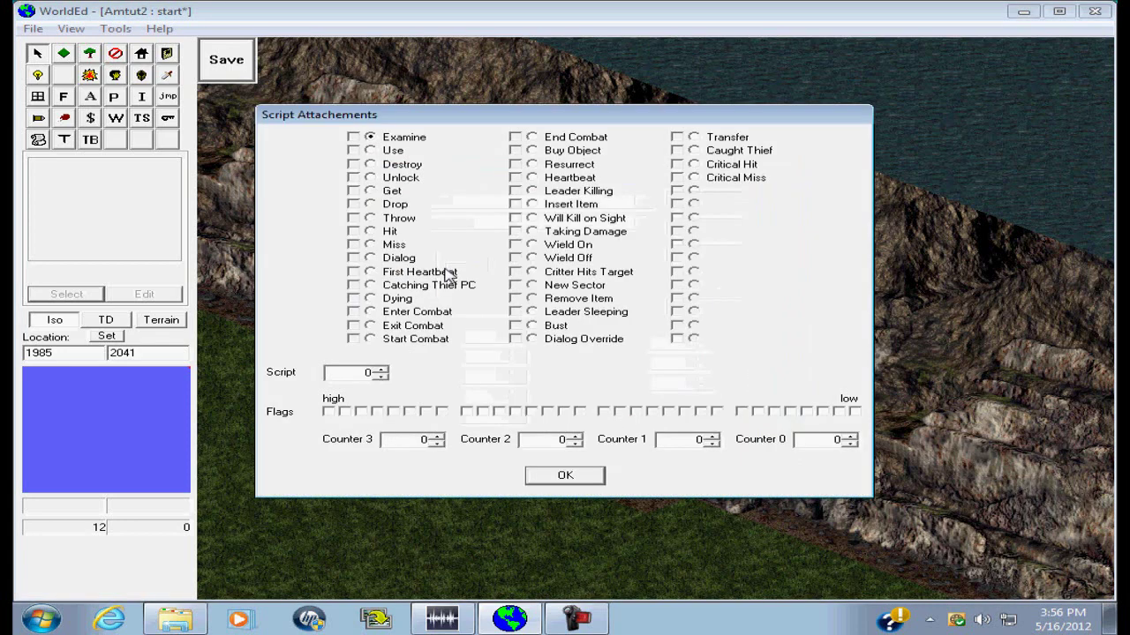
- Attach script 10 to the cave entrance's Use event and apply the scenery changes
{"action": "left_click", "coordinate": [371, 151]}
{"action": "left_click", "coordinate": [345, 371]}
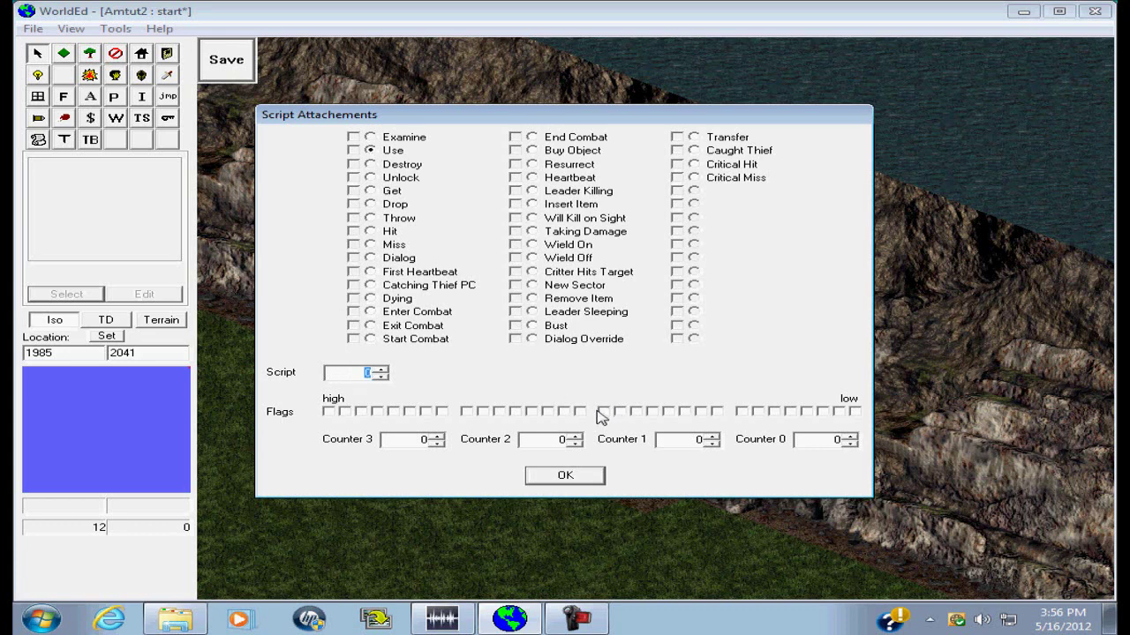
{"action": "type", "text": "10"}
{"action": "left_click", "coordinate": [370, 150]}
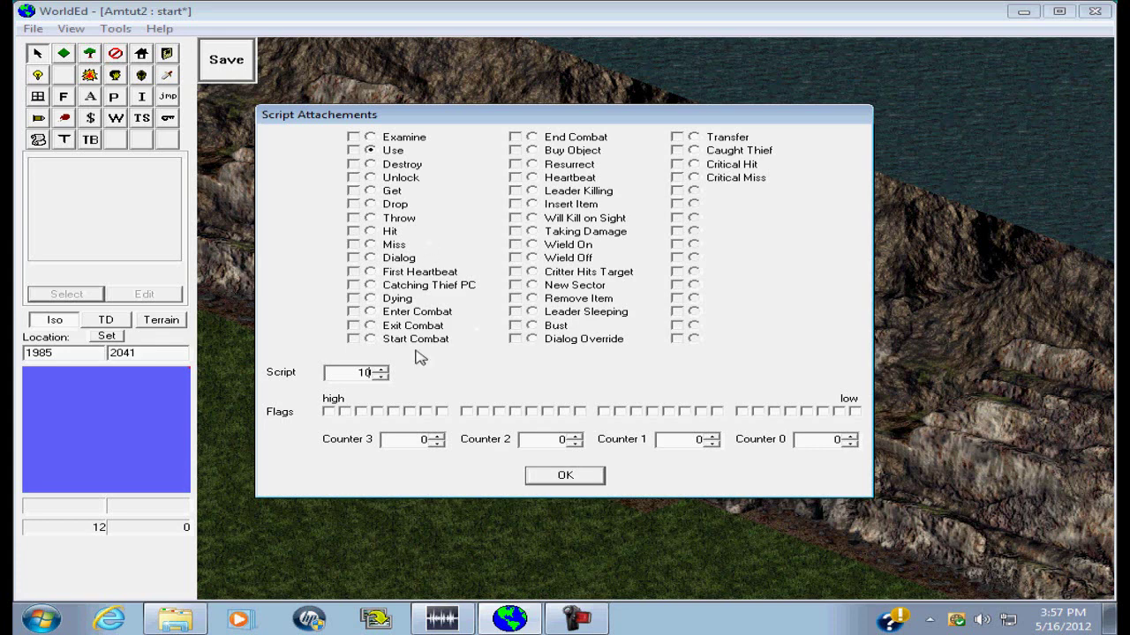
{"action": "left_click", "coordinate": [370, 150]}
{"action": "left_click", "coordinate": [575, 486]}
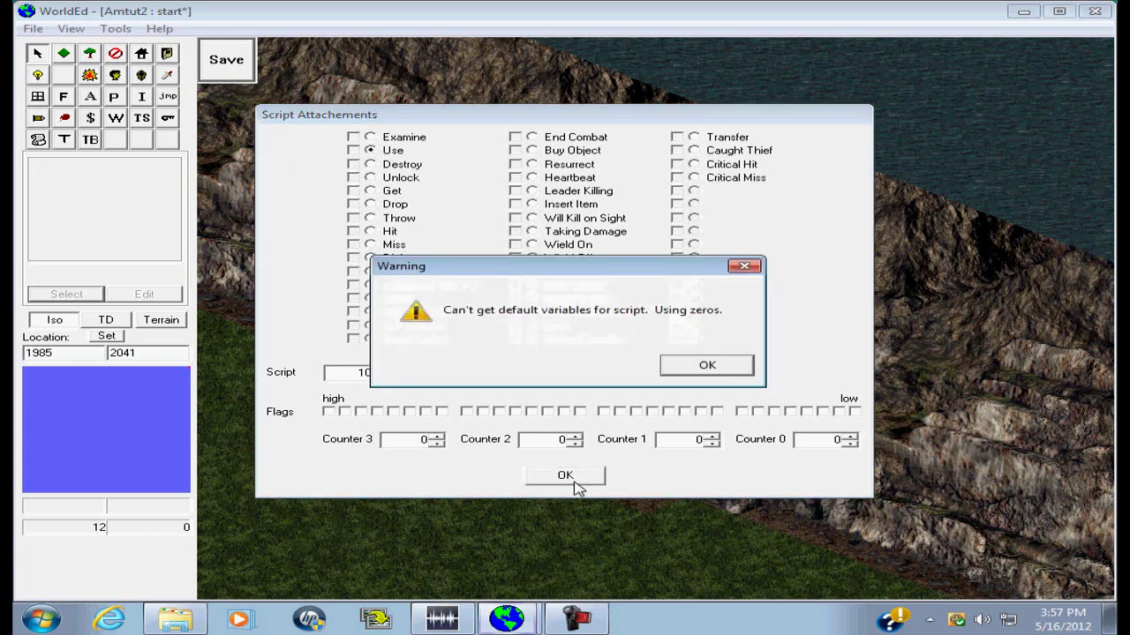
{"action": "left_click", "coordinate": [720, 369]}
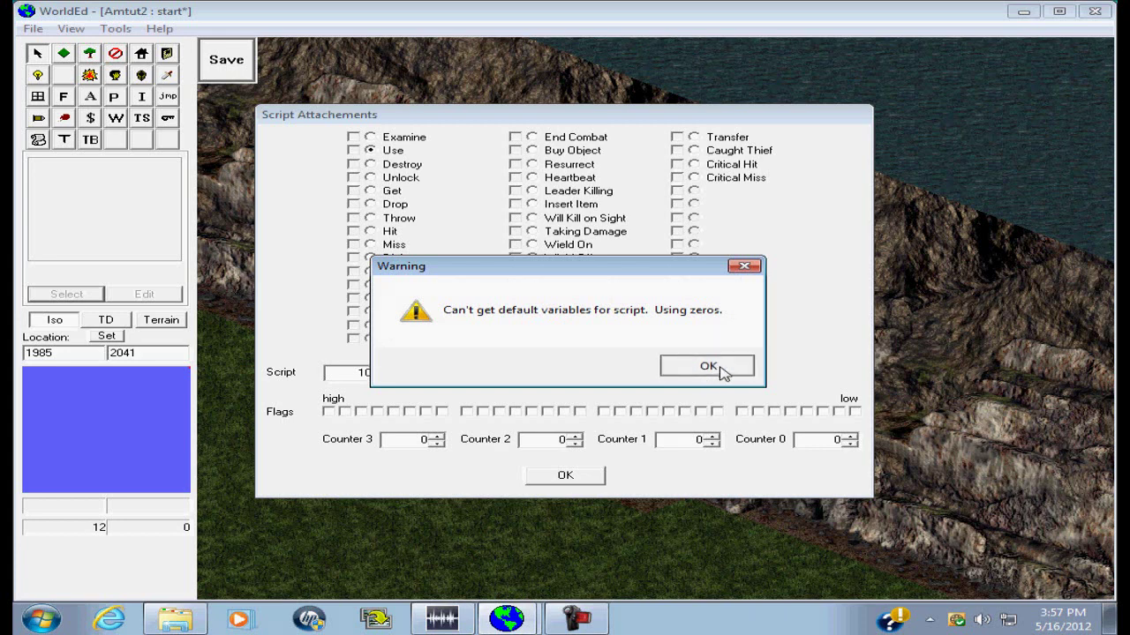
{"action": "left_click", "coordinate": [580, 477]}
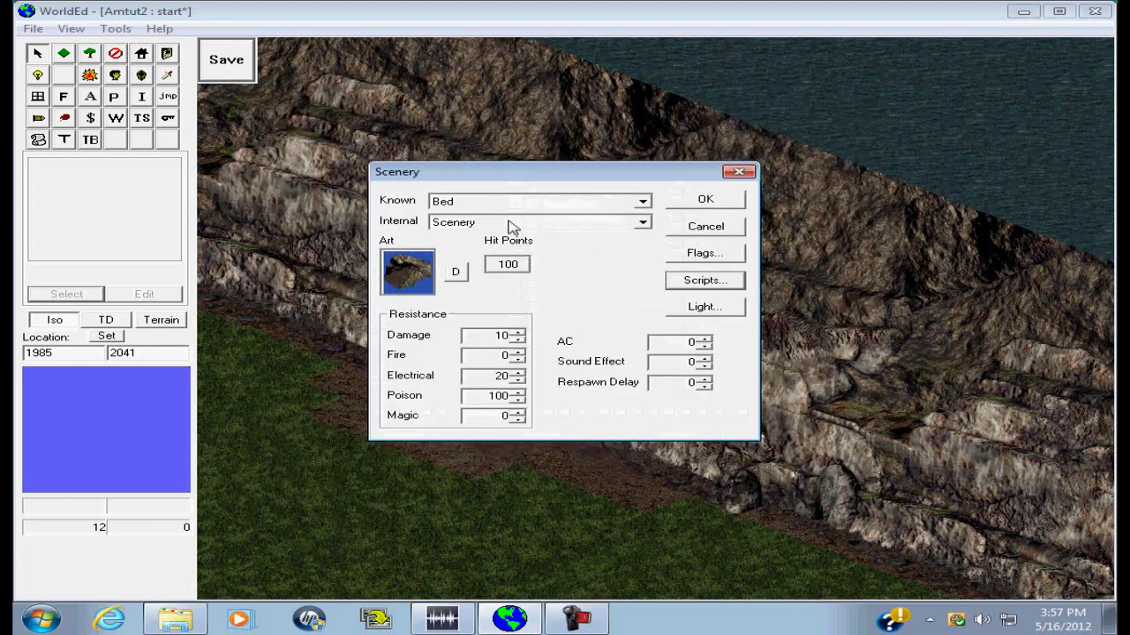
{"action": "left_click", "coordinate": [685, 207]}
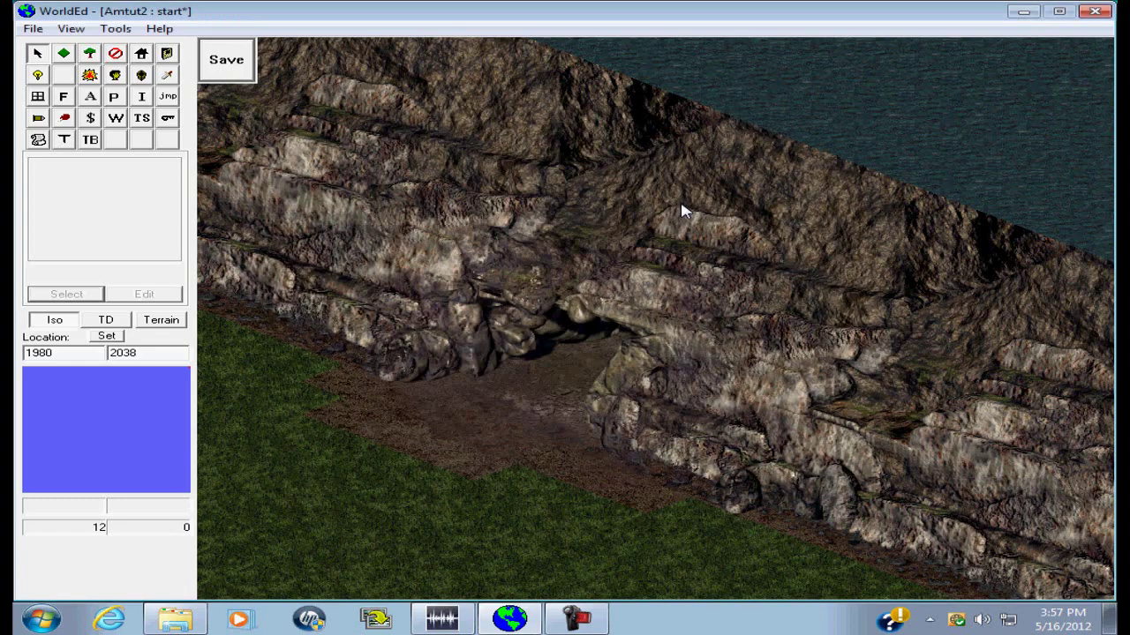
- Place a Bed scenery object on the cave tunnel floor, near the dead end beside the water
{"action": "key", "text": "Up"}
{"action": "key", "text": "Right"}
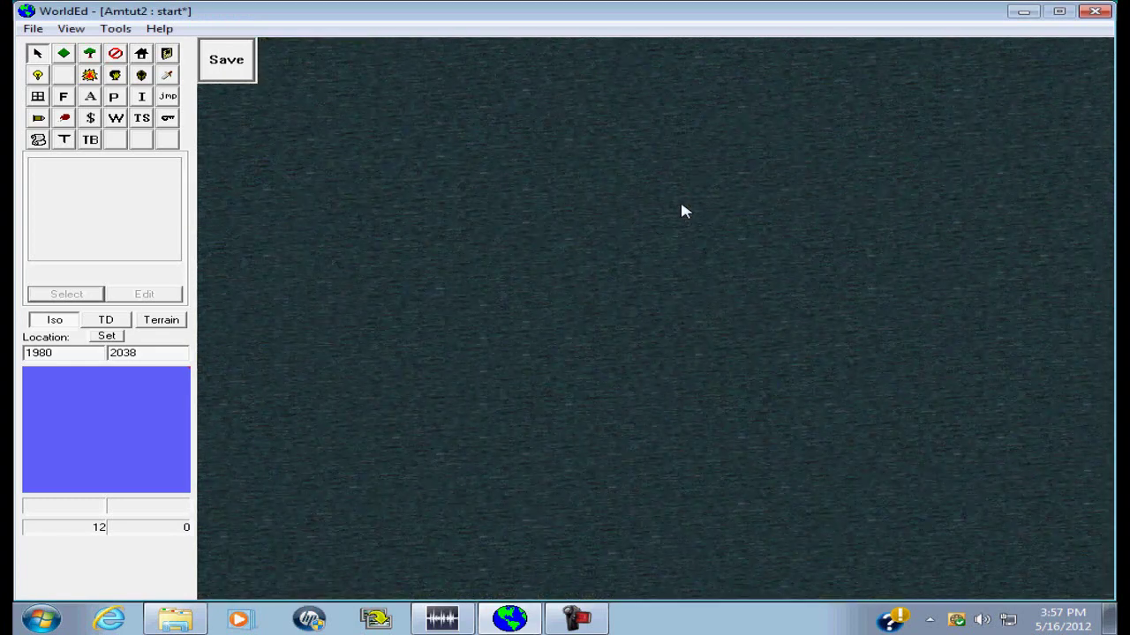
{"action": "key", "text": "Up"}
{"action": "key", "text": "Right"}
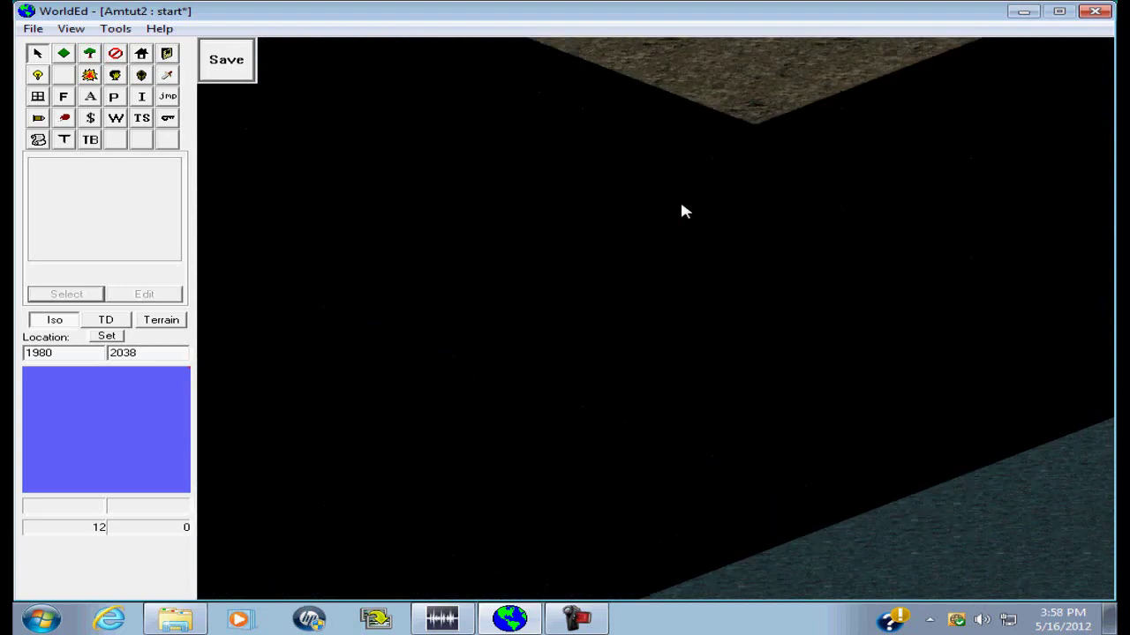
{"action": "key", "text": "Up"}
{"action": "key", "text": "Right"}
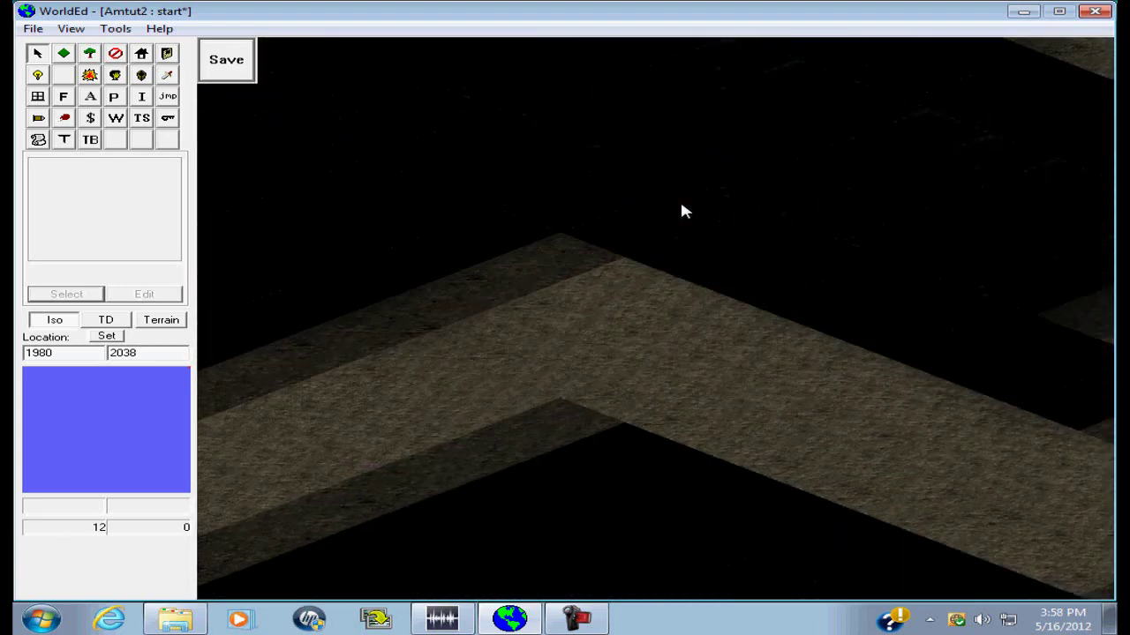
{"action": "key", "text": "Left"}
{"action": "key", "text": "Down"}
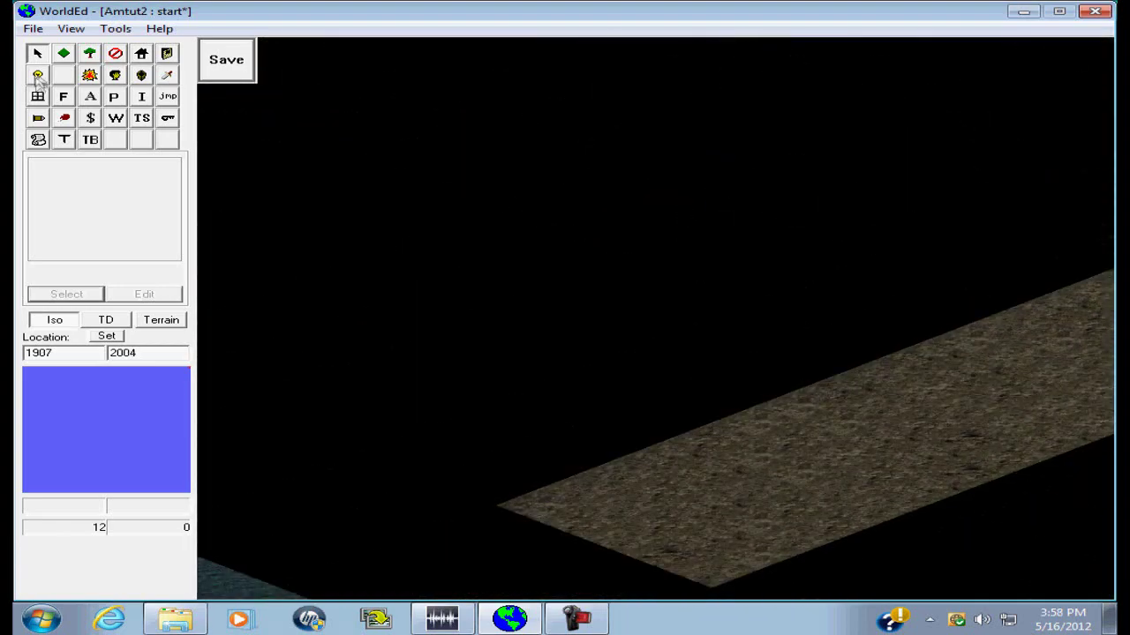
{"action": "left_click", "coordinate": [89, 53]}
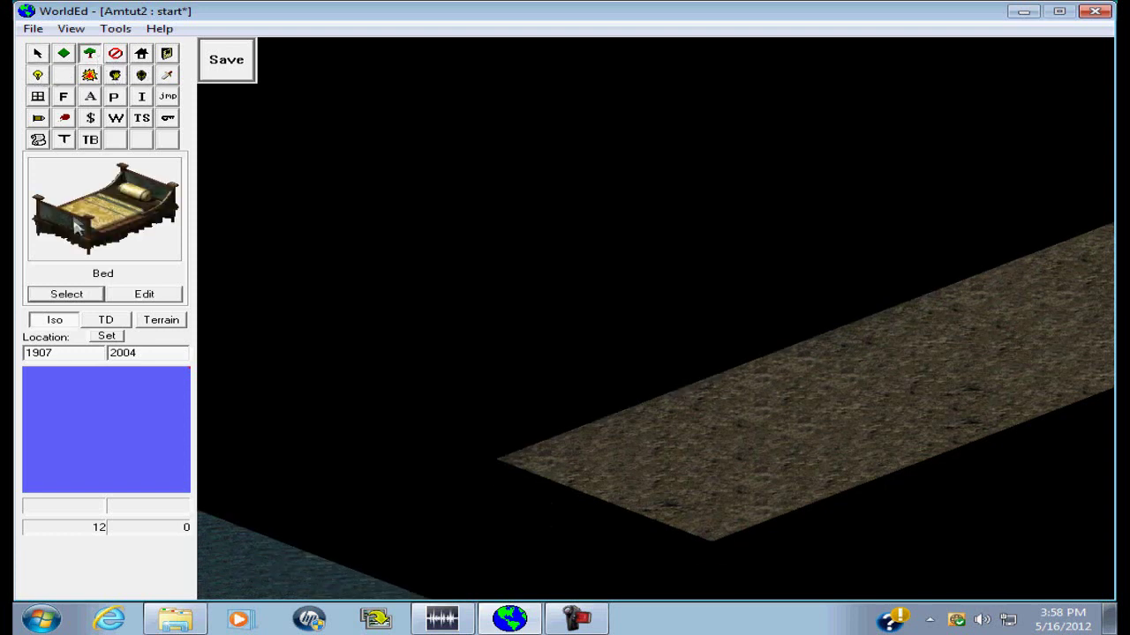
{"action": "left_click", "coordinate": [768, 438]}
- Change the placed bed's art to the clickable cave entrance from the Scenery list's Teleport Facades sublist and apply it
{"action": "right_click", "coordinate": [765, 434]}
{"action": "left_click", "coordinate": [821, 467]}
{"action": "left_click", "coordinate": [406, 276]}
{"action": "double_click", "coordinate": [370, 187]}
{"action": "left_click", "coordinate": [422, 280]}
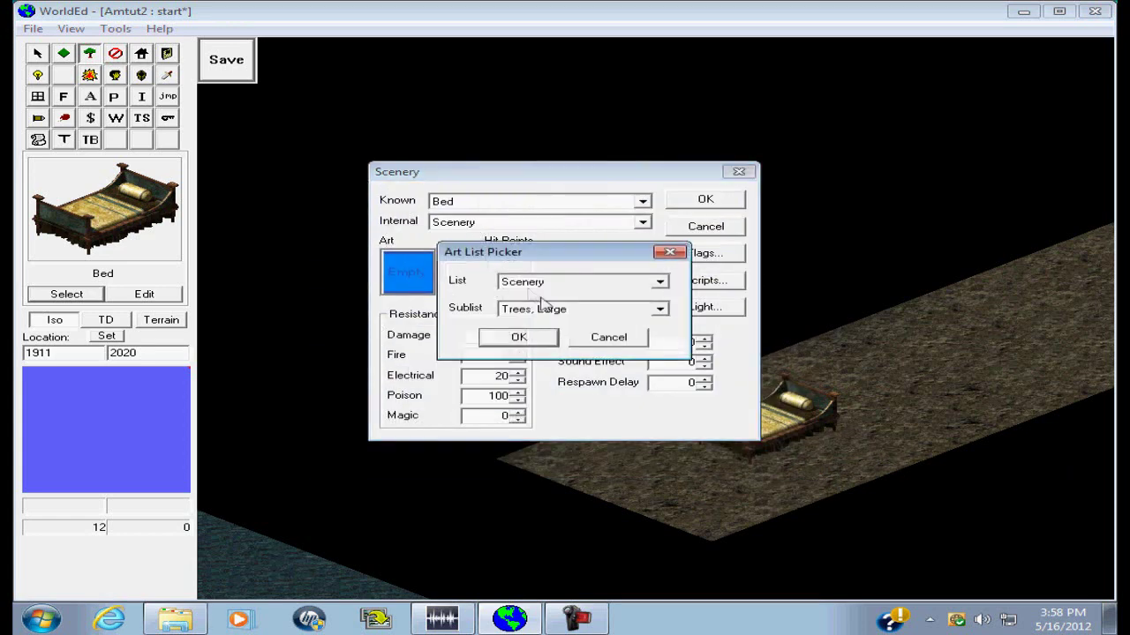
{"action": "left_click", "coordinate": [545, 309]}
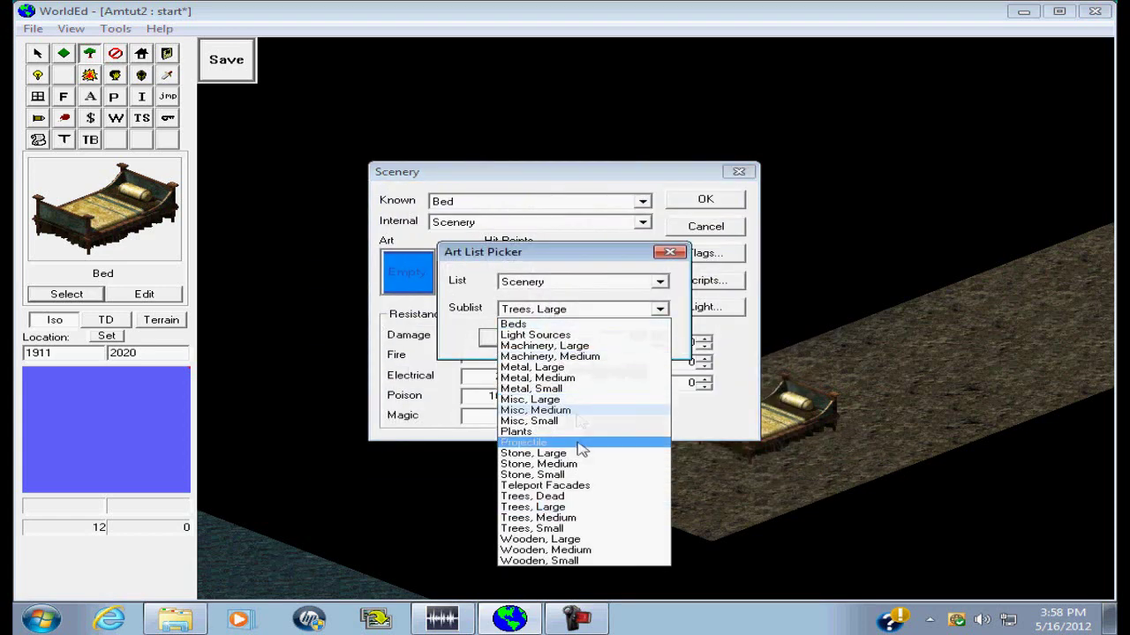
{"action": "left_click", "coordinate": [590, 490]}
{"action": "left_click", "coordinate": [530, 339]}
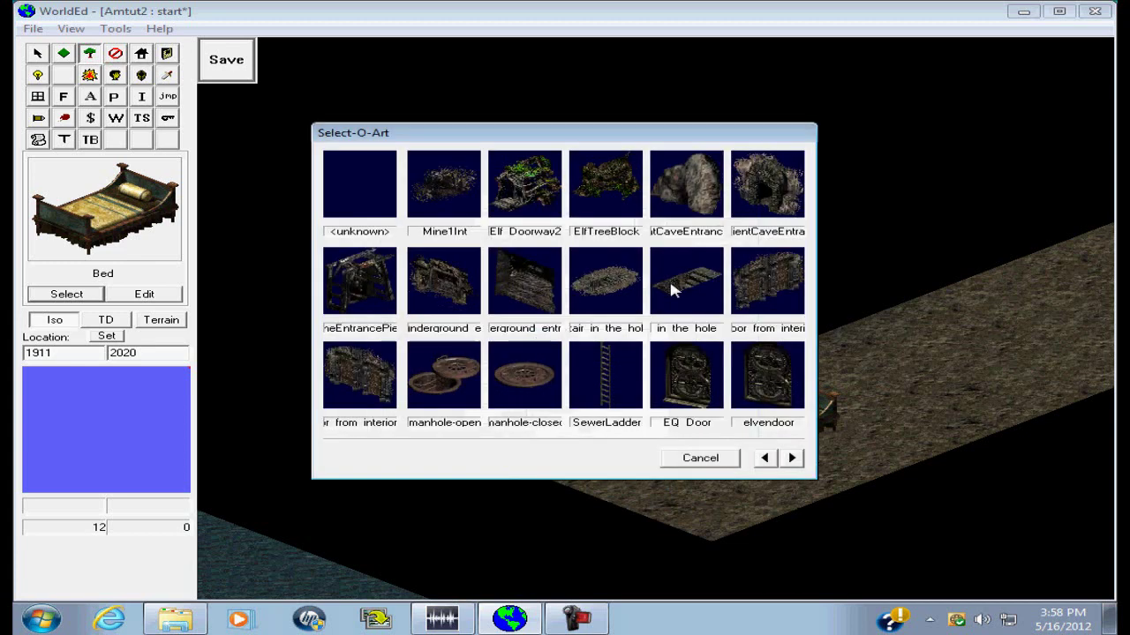
{"action": "left_click", "coordinate": [793, 458]}
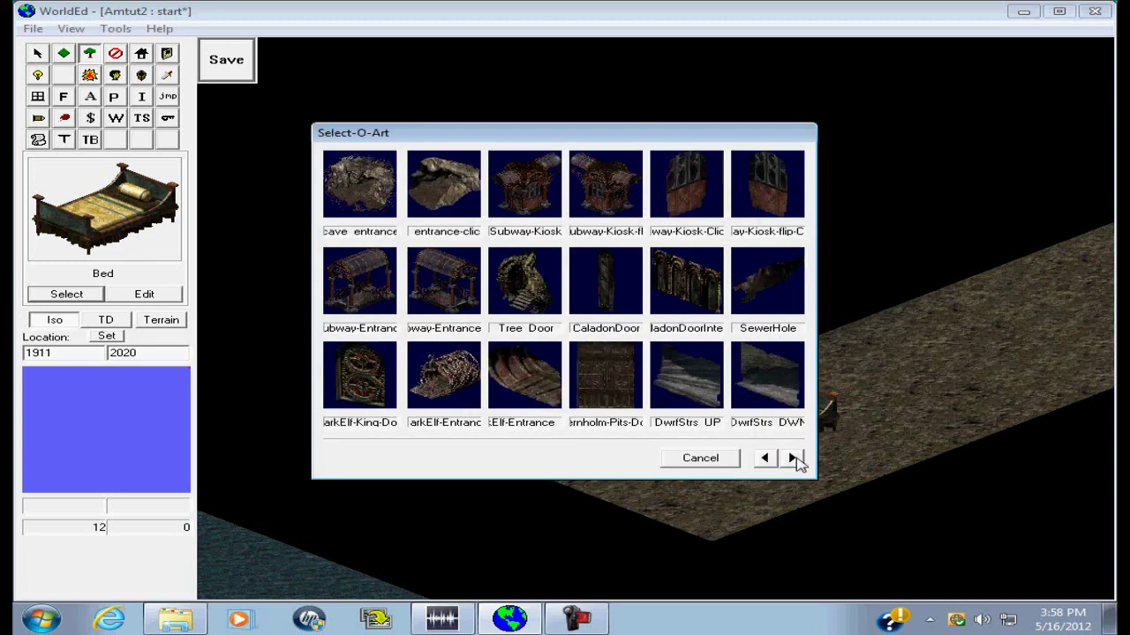
{"action": "left_click", "coordinate": [452, 199]}
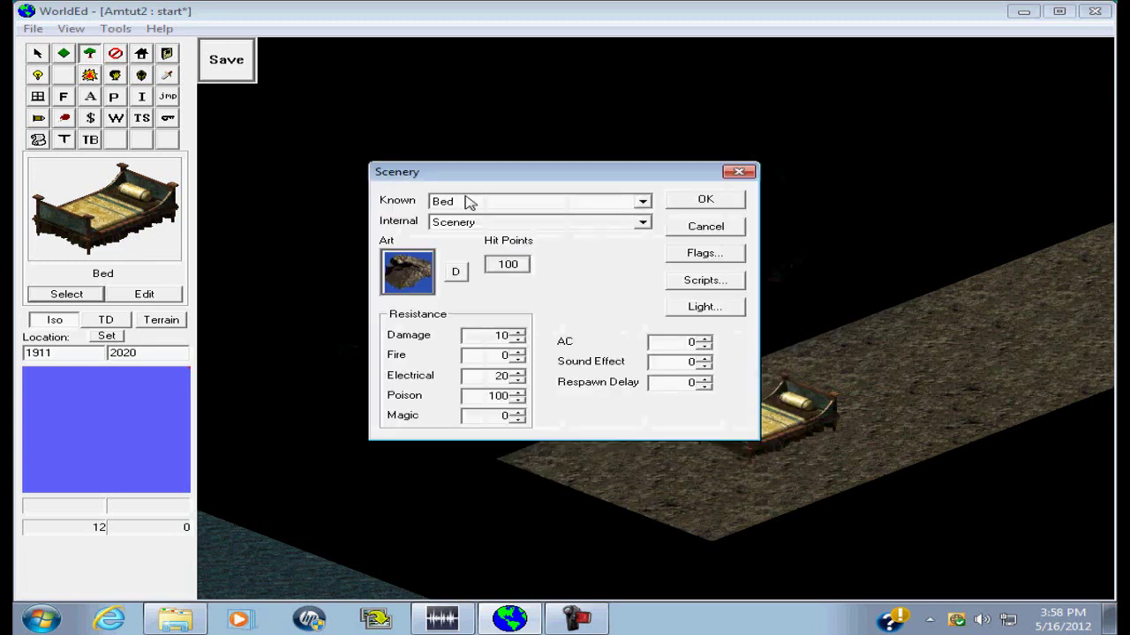
{"action": "left_click", "coordinate": [703, 201]}
- Move the cave entrance to the dead end of the tunnel floor and toggle the wall display to check its placement
{"action": "left_click", "coordinate": [37, 53]}
{"action": "left_click_drag", "start_coordinate": [829, 405], "coordinate": [691, 468]}
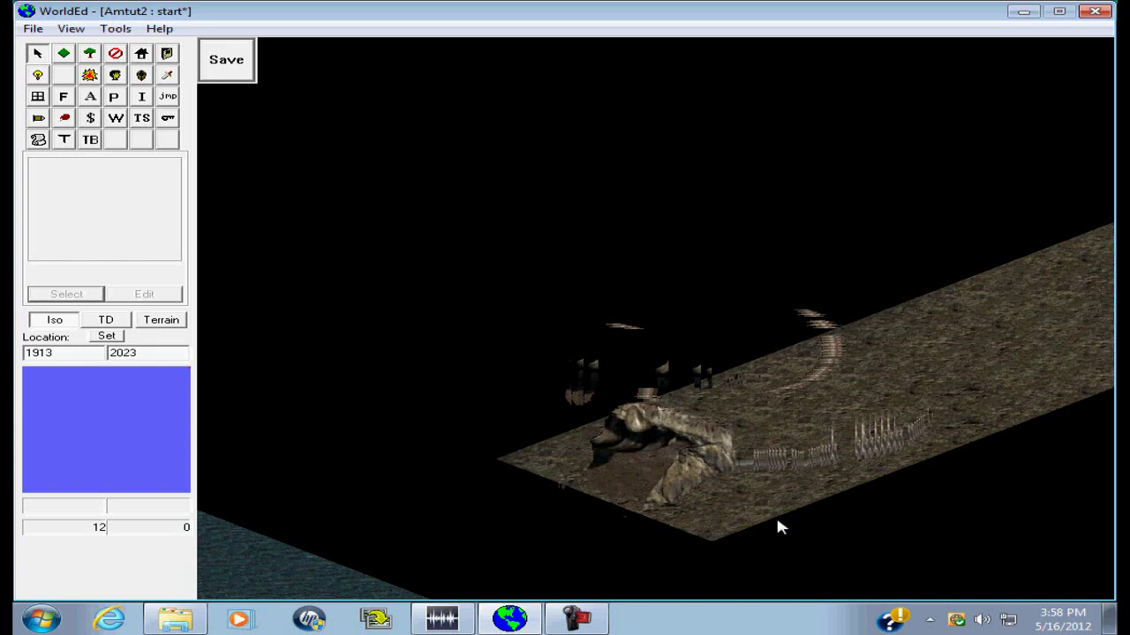
{"action": "key", "text": "Page_Down"}
{"action": "key", "text": "Page_Down"}
{"action": "key", "text": "Page_Down"}
{"action": "key", "text": "Page_Down"}
{"action": "key", "text": "Page_Down"}
{"action": "key", "text": "Page_Down"}
{"action": "key", "text": "Page_Down"}
{"action": "key", "text": "Page_Down"}
{"action": "key", "text": "Page_Down"}
{"action": "key", "text": "Page_Down"}
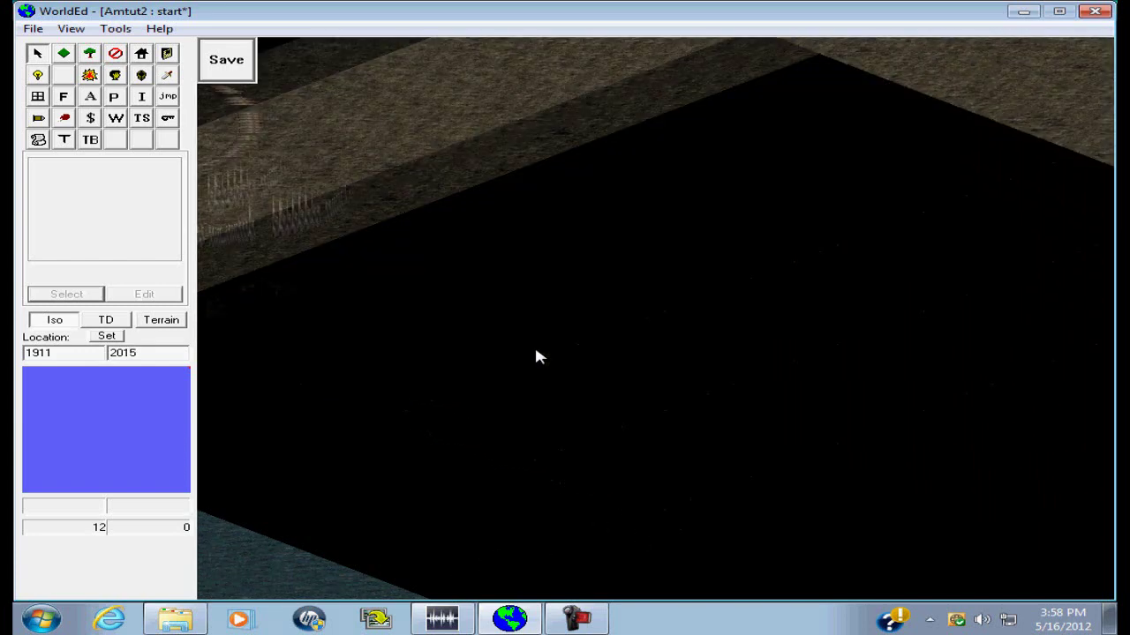
{"action": "key", "text": "Home"}
{"action": "key", "text": "Home"}
{"action": "key", "text": "Home"}
{"action": "key", "text": "Home"}
{"action": "key", "text": "Home"}
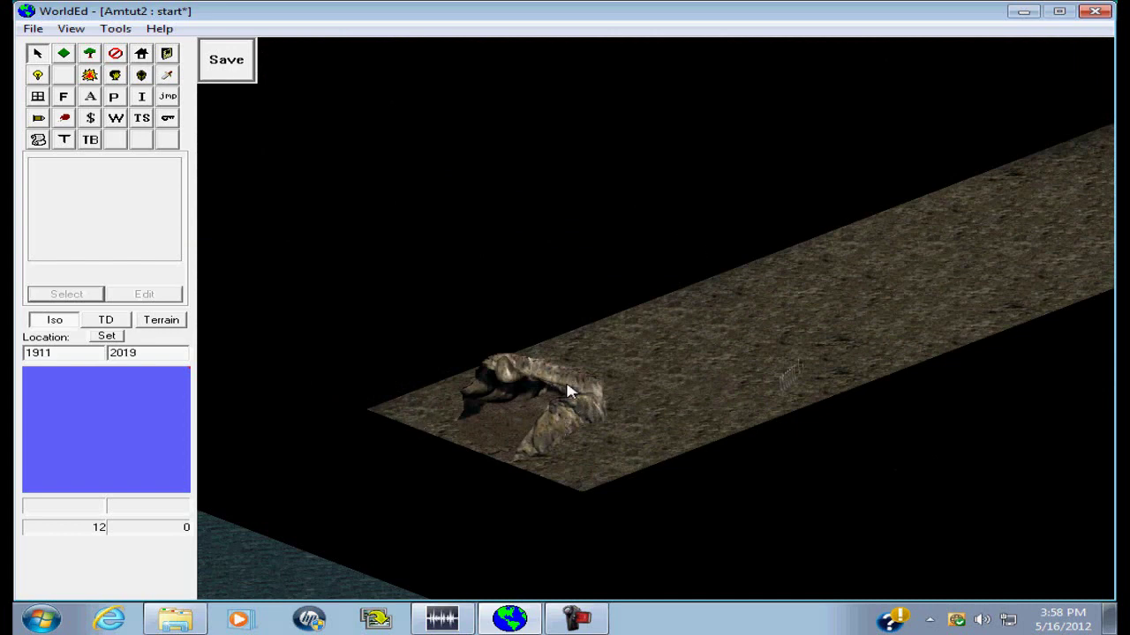
{"action": "key", "text": "w"}
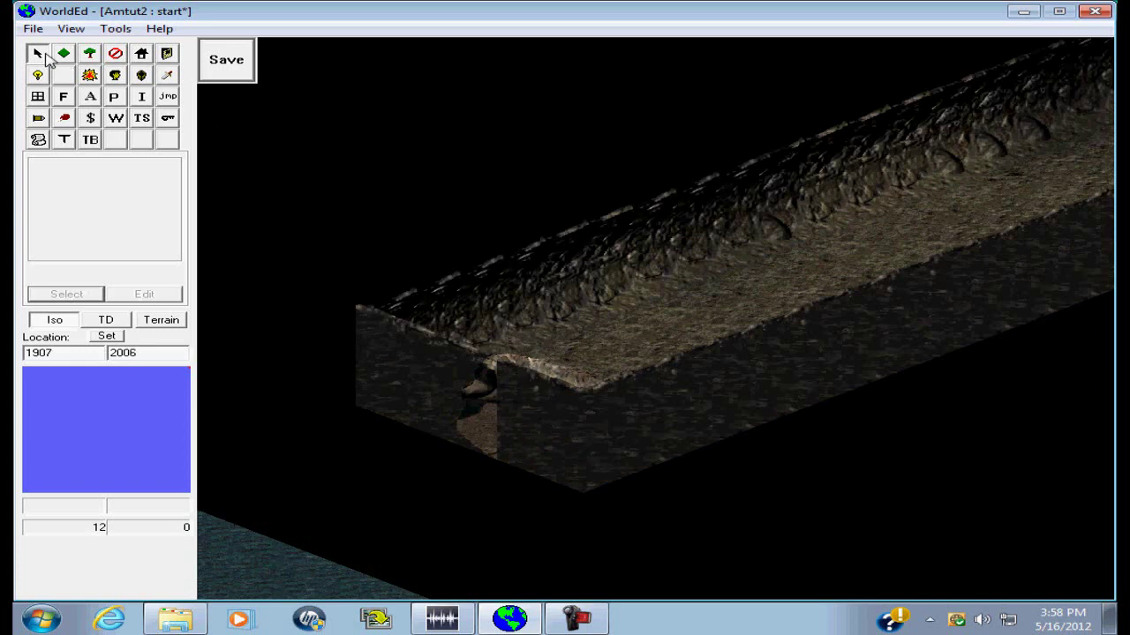
{"action": "key", "text": "w"}
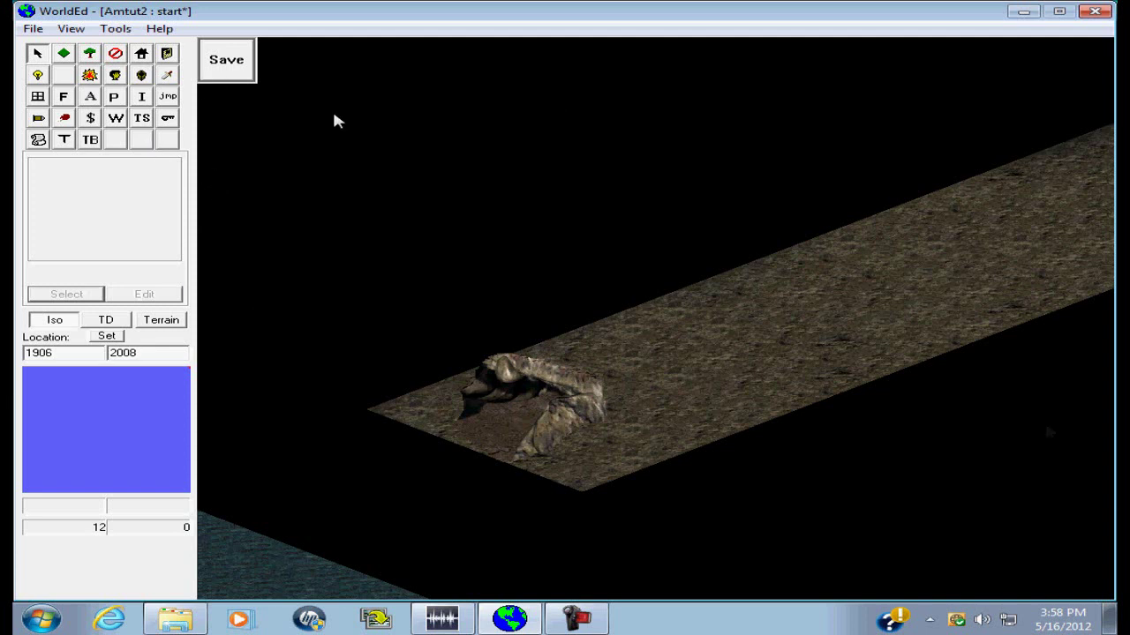
- Attach script 11 to the Use event of the cave entrance inside the tunnel and apply the scenery changes
{"action": "right_click", "coordinate": [536, 417]}
{"action": "left_click", "coordinate": [607, 426]}
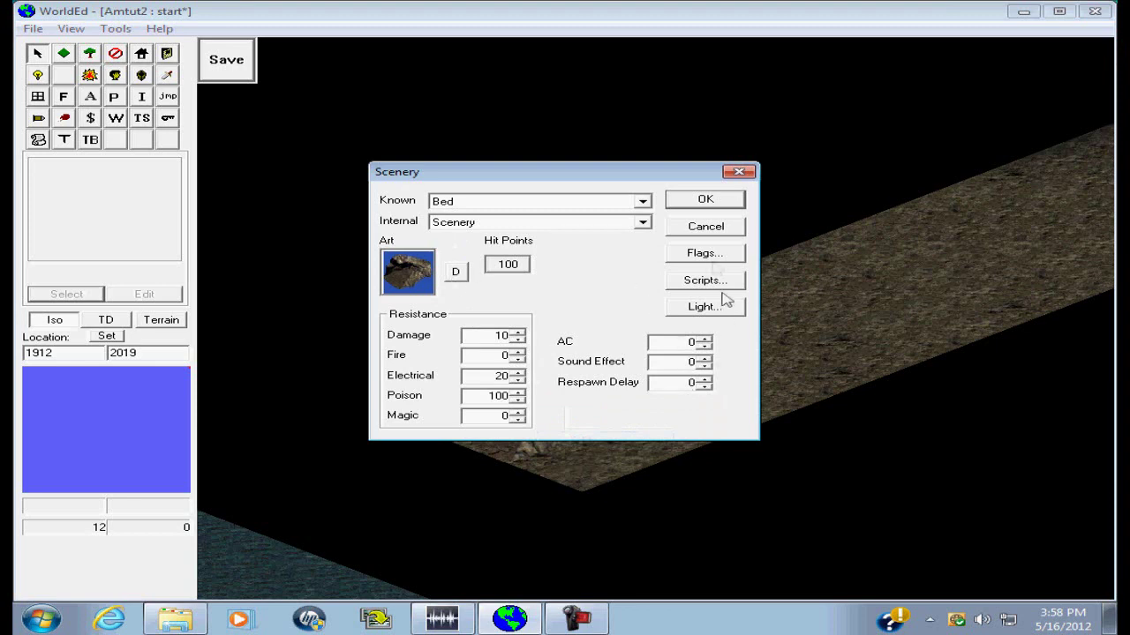
{"action": "left_click", "coordinate": [697, 280]}
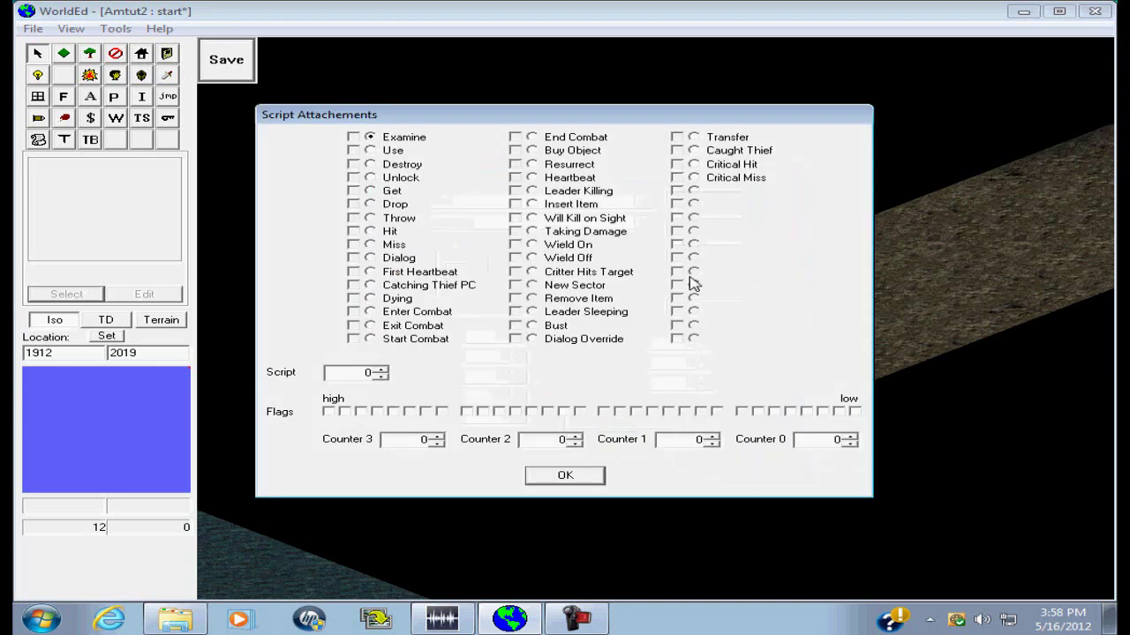
{"action": "left_click", "coordinate": [370, 151]}
{"action": "double_click", "coordinate": [348, 374]}
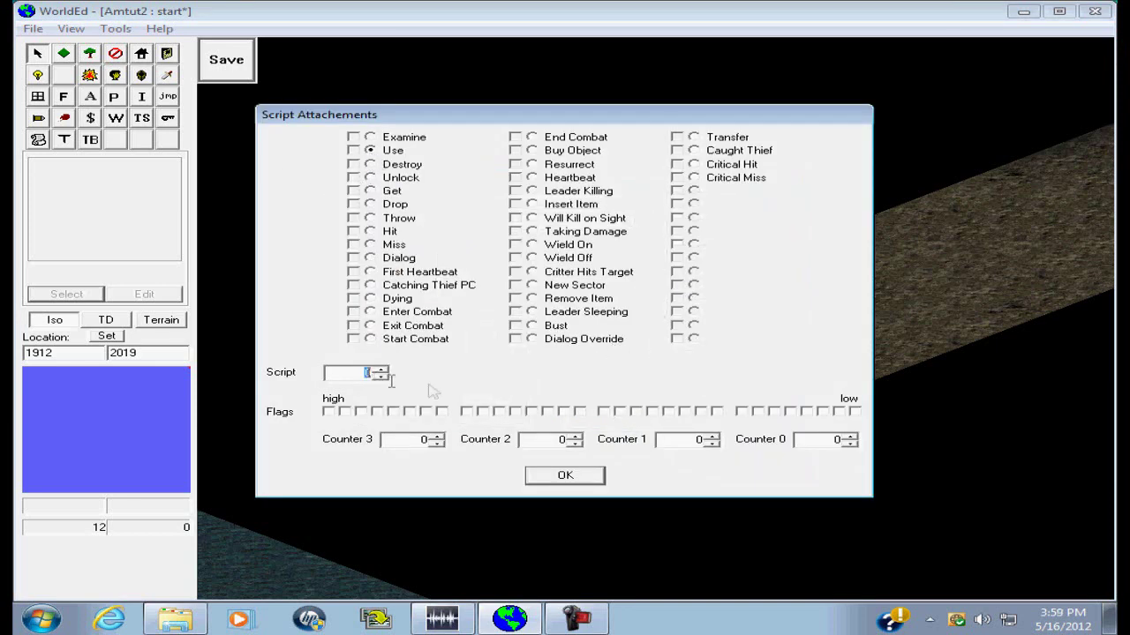
{"action": "left_click", "coordinate": [529, 478]}
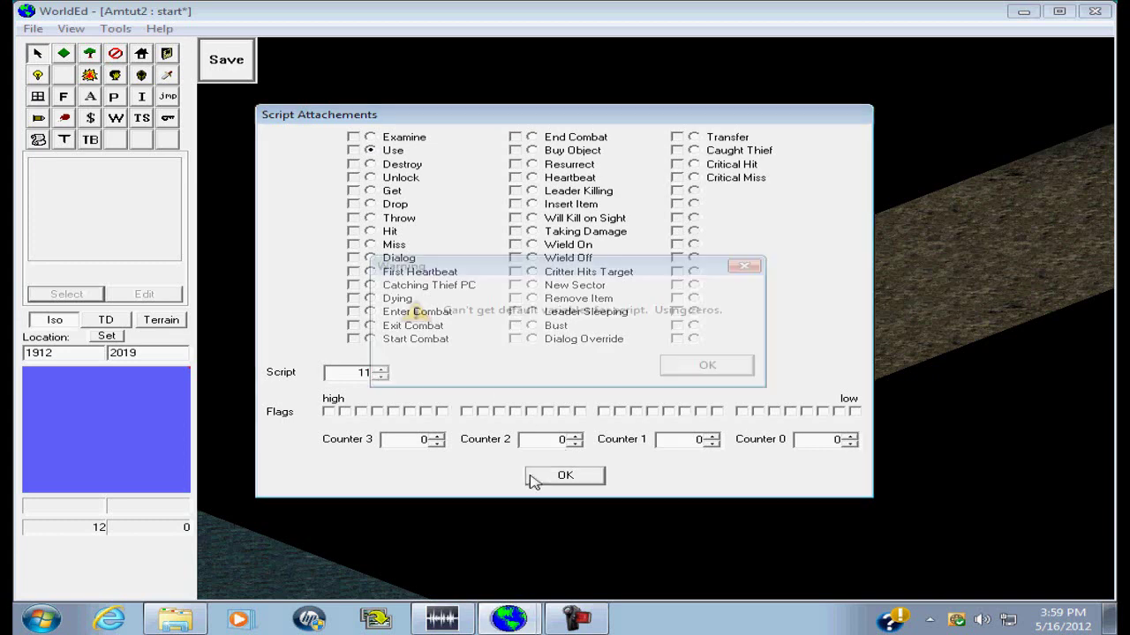
{"action": "left_click", "coordinate": [675, 367]}
{"action": "left_click", "coordinate": [589, 476]}
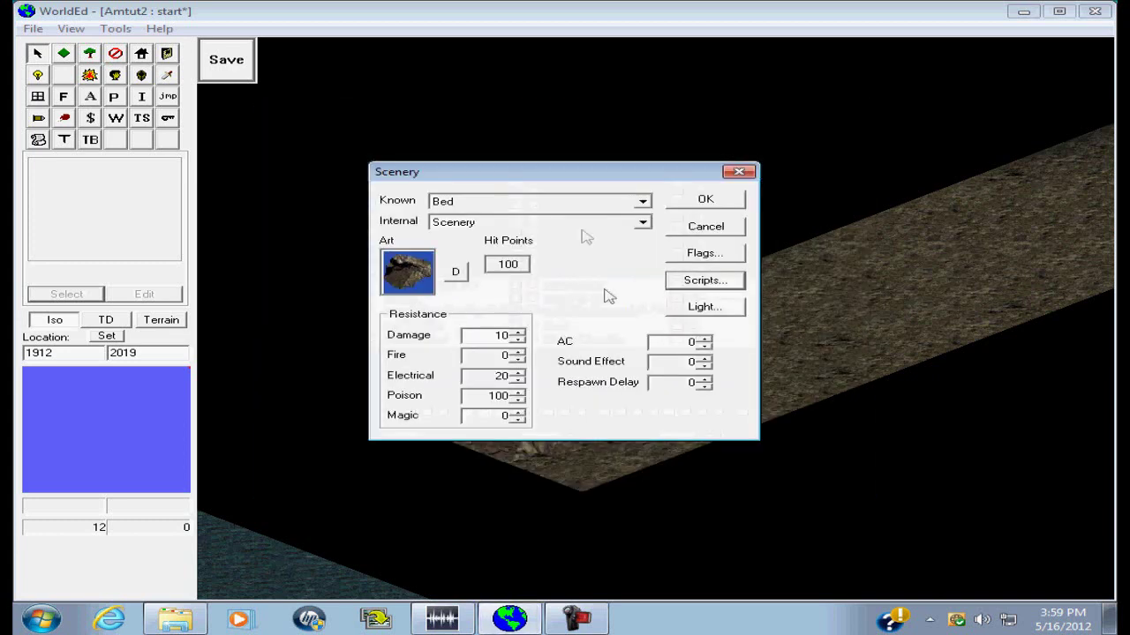
{"action": "left_click", "coordinate": [680, 202]}
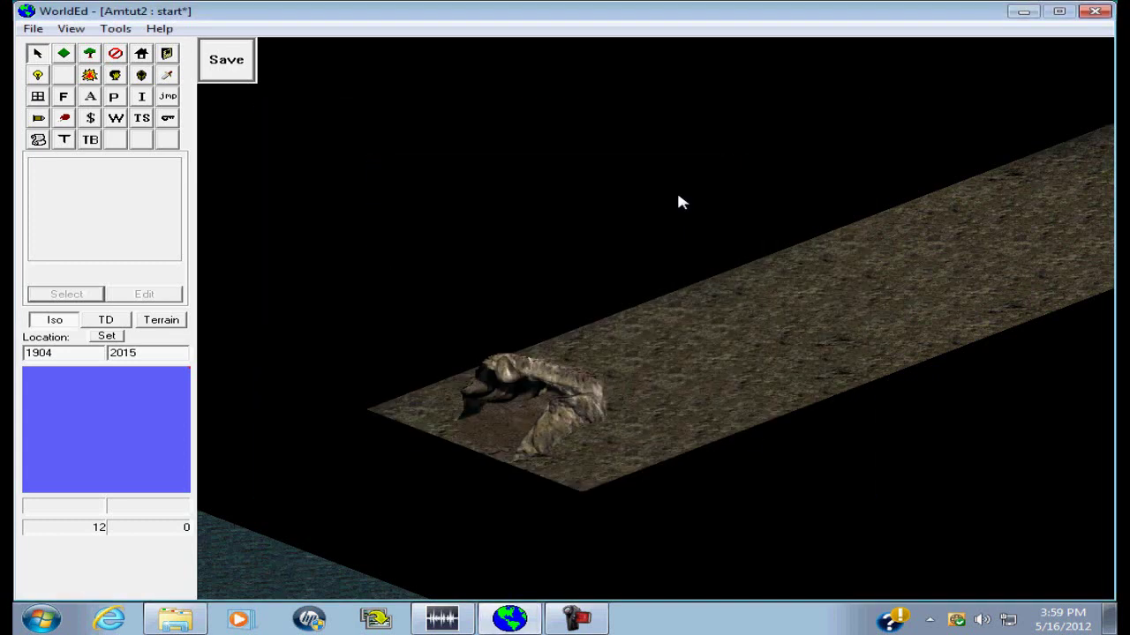
- Save the edited start map
{"action": "key", "text": "Right"}
{"action": "key", "text": "Left"}
{"action": "key", "text": "Down"}
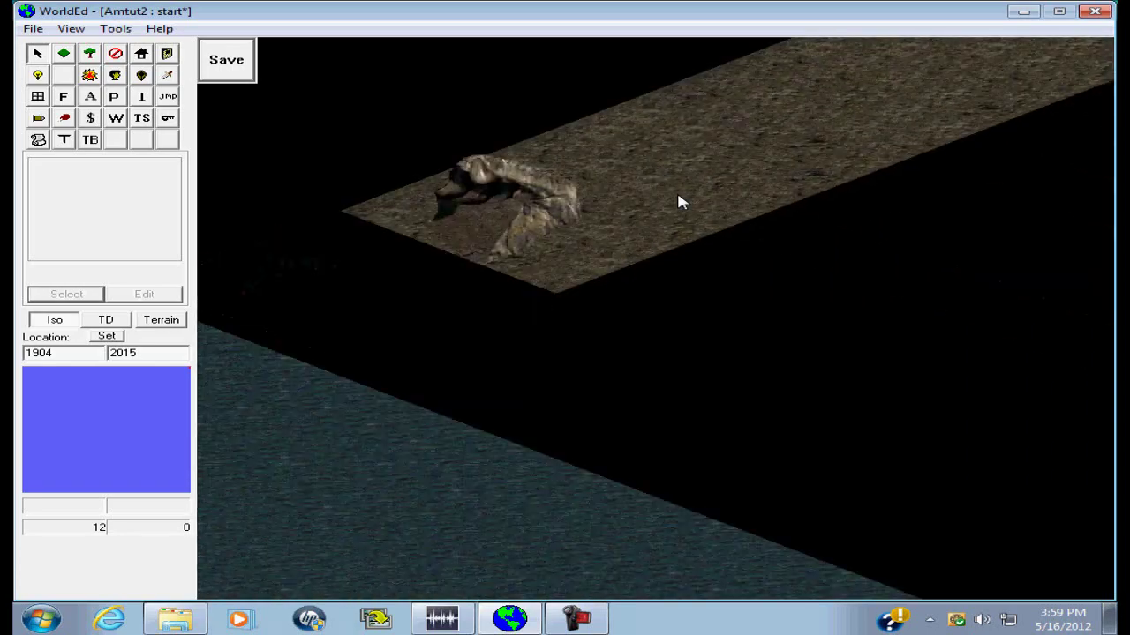
{"action": "key", "text": "Down"}
{"action": "key", "text": "Down"}
{"action": "key", "text": "Down"}
{"action": "key", "text": "Down"}
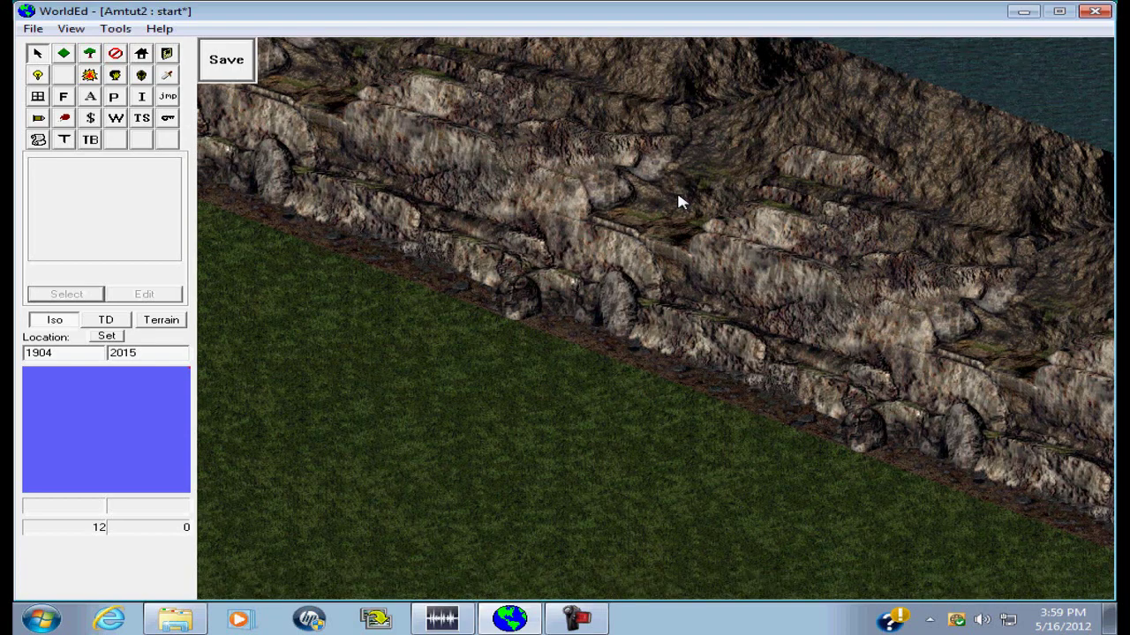
{"action": "key", "text": "Down"}
{"action": "left_click", "coordinate": [231, 62]}
{"action": "key", "text": "Down"}
{"action": "key", "text": "Down"}
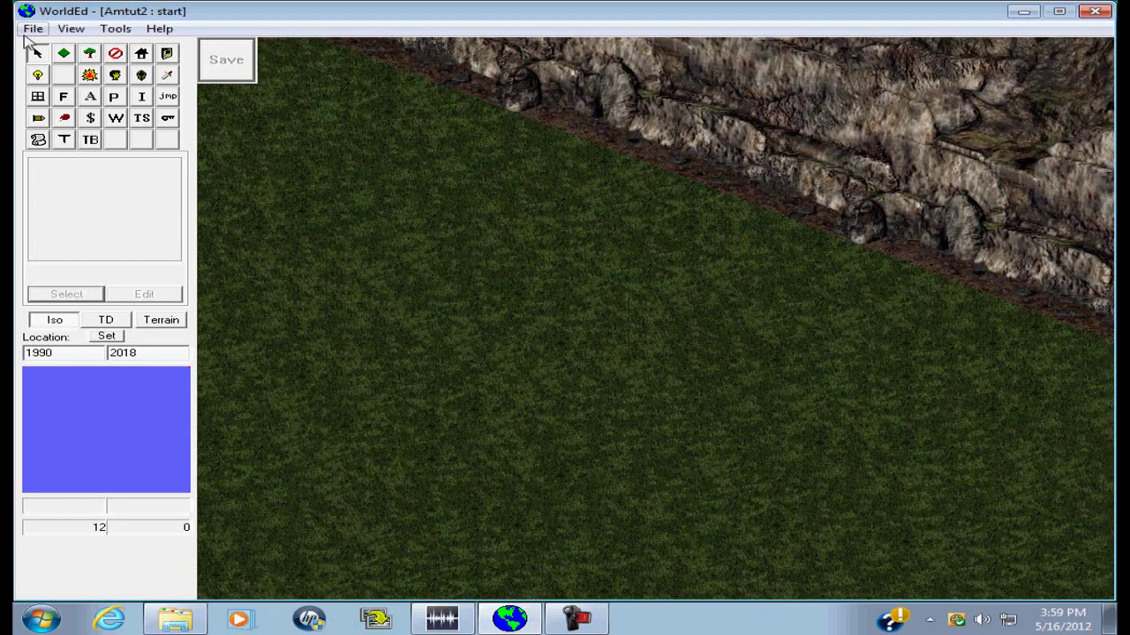
- Compress the Amtut2 module into its database file
{"action": "left_click", "coordinate": [33, 28]}
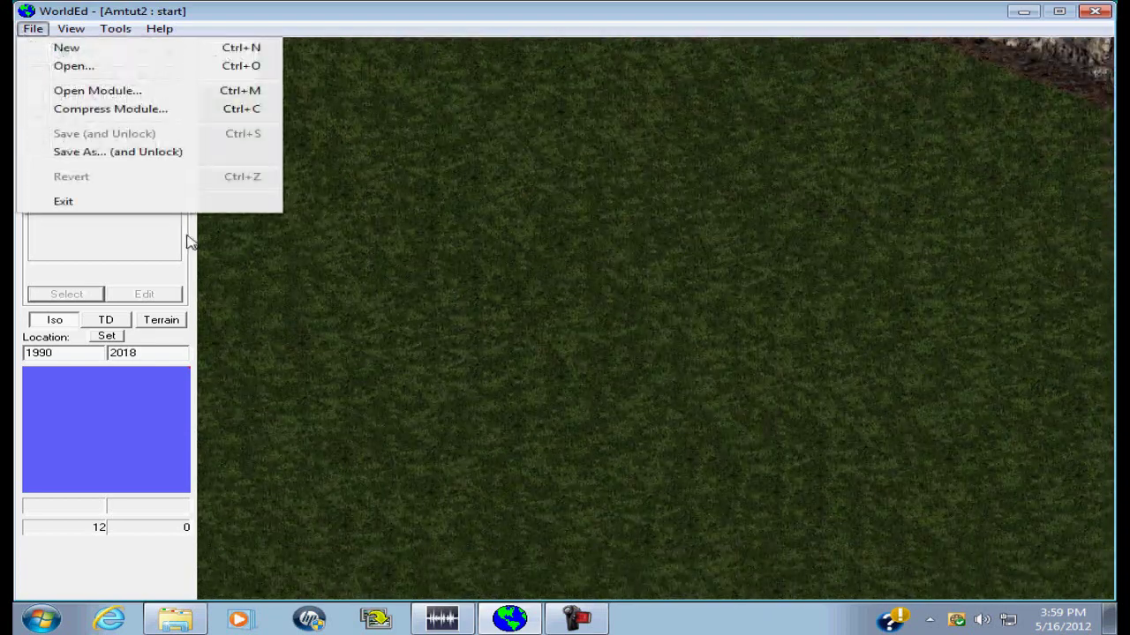
{"action": "left_click", "coordinate": [124, 111]}
{"action": "left_click", "coordinate": [653, 367]}
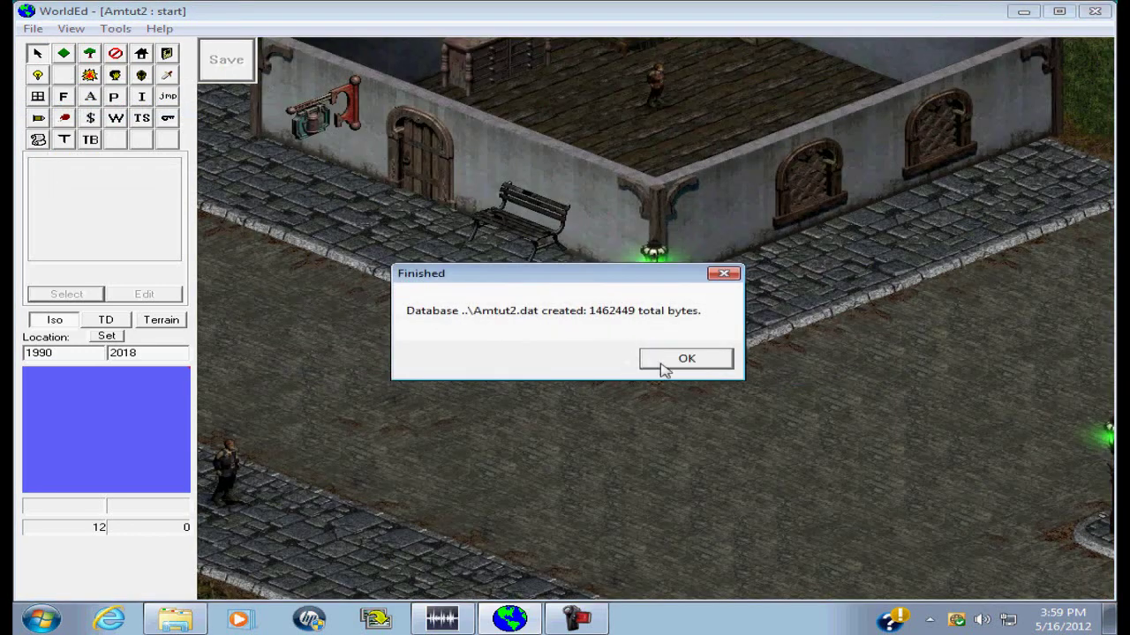
{"action": "left_click", "coordinate": [664, 363]}
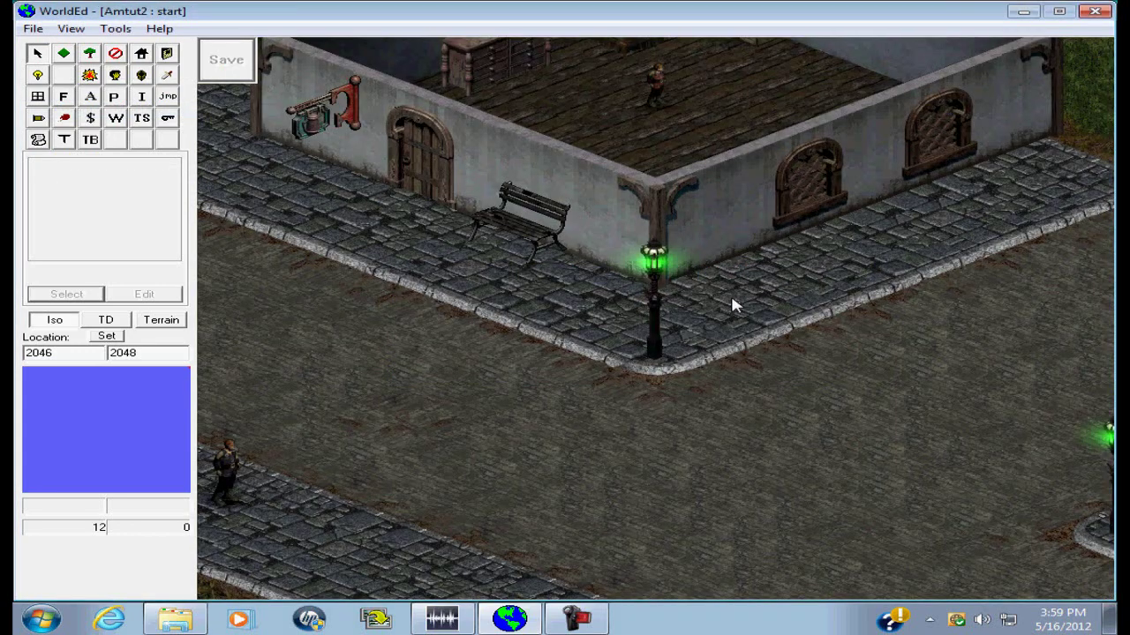
- Close WorldEd, launch the game and enter its multiplayer menu
{"action": "left_click", "coordinate": [1095, 12]}
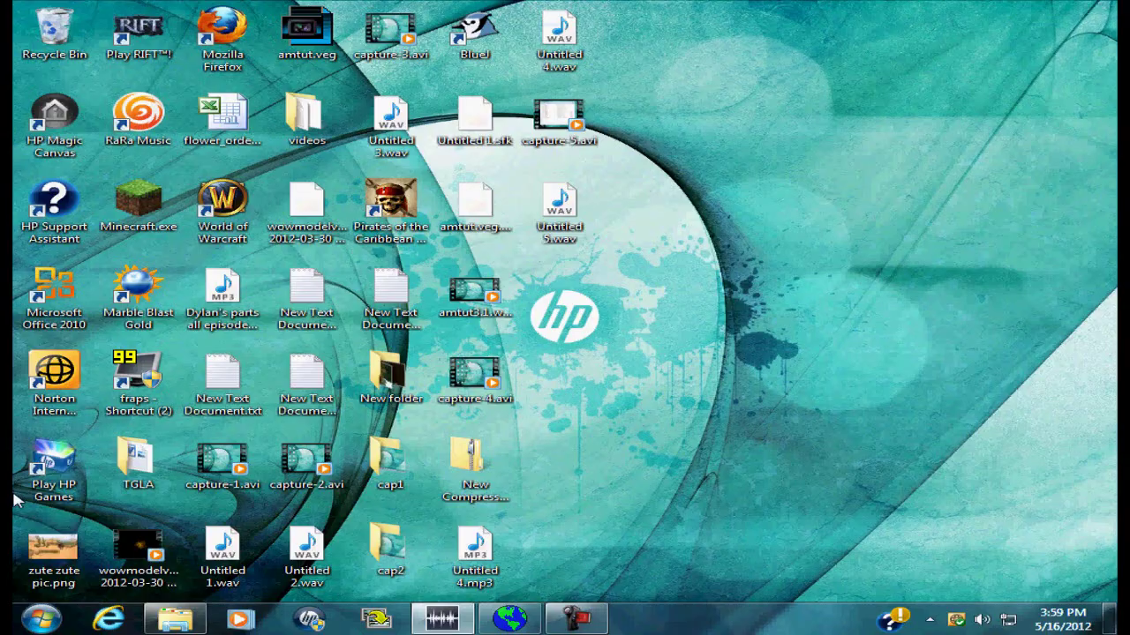
{"action": "left_click", "coordinate": [42, 618]}
{"action": "left_click", "coordinate": [146, 302]}
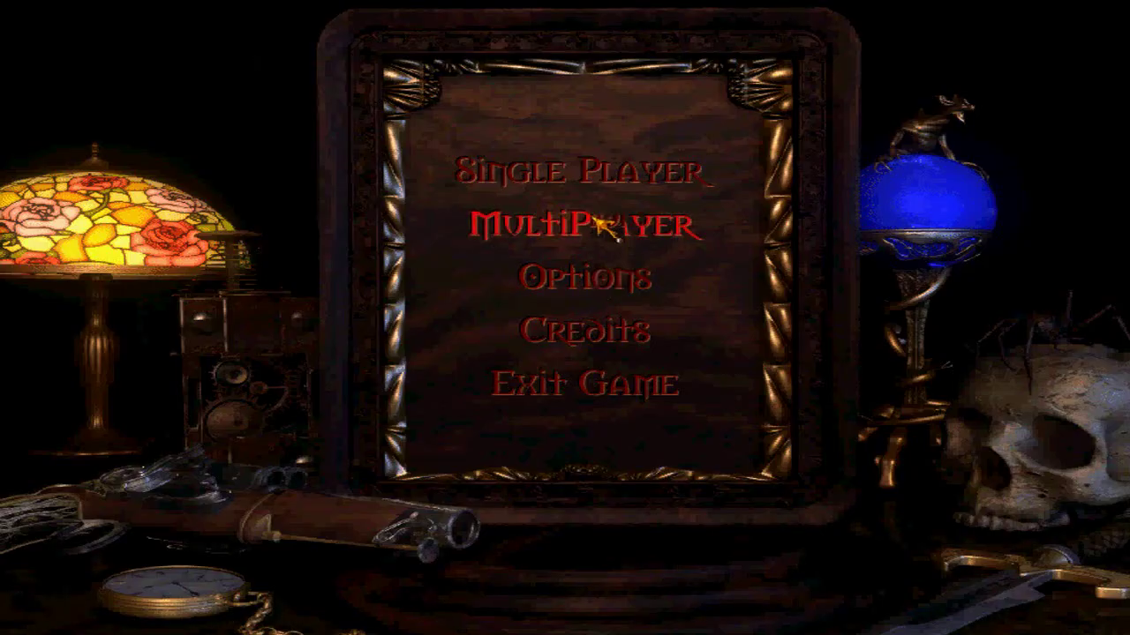
{"action": "left_click", "coordinate": [609, 228]}
{"action": "left_click", "coordinate": [567, 162]}
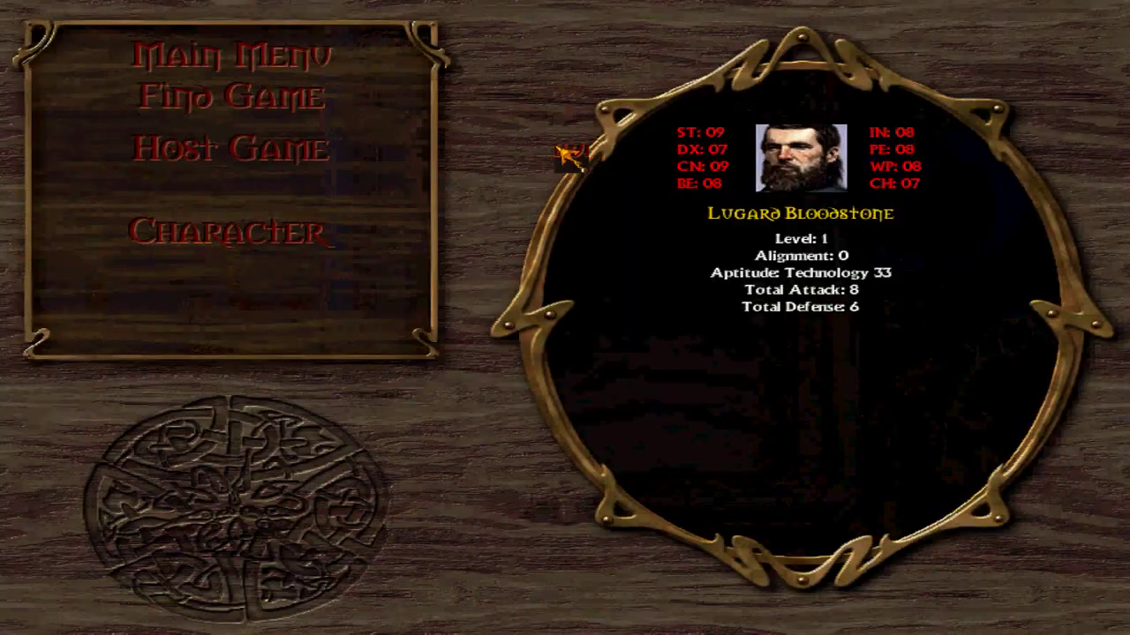
- Choose the level 50 character for multiplayer and open the settings for hosting a game
{"action": "left_click", "coordinate": [241, 152]}
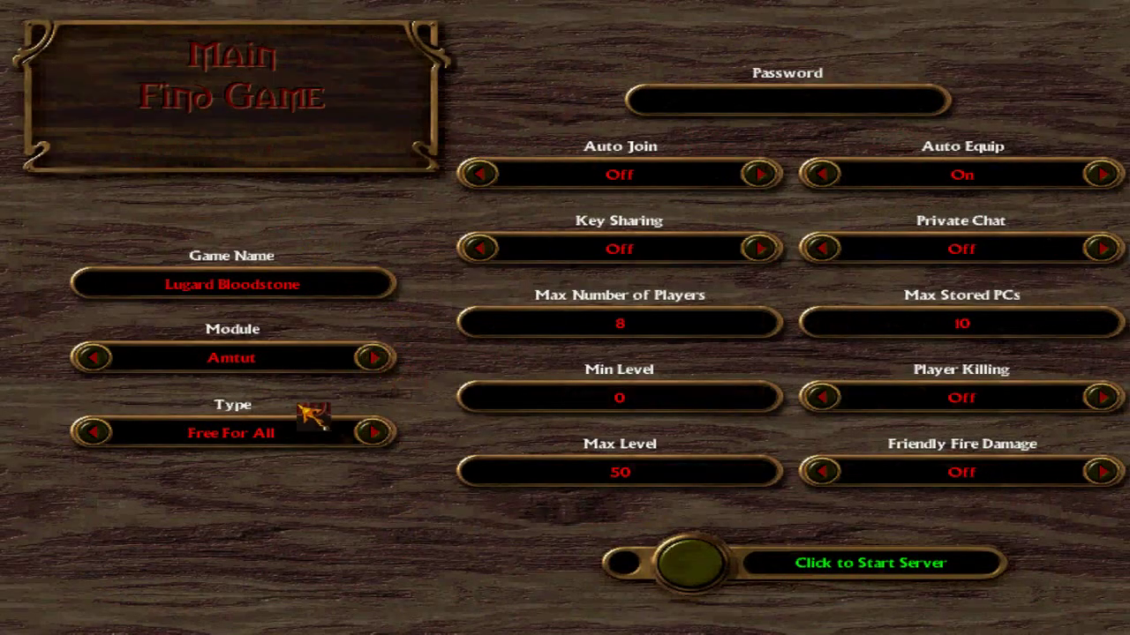
{"action": "left_click", "coordinate": [221, 106]}
{"action": "left_click", "coordinate": [252, 232]}
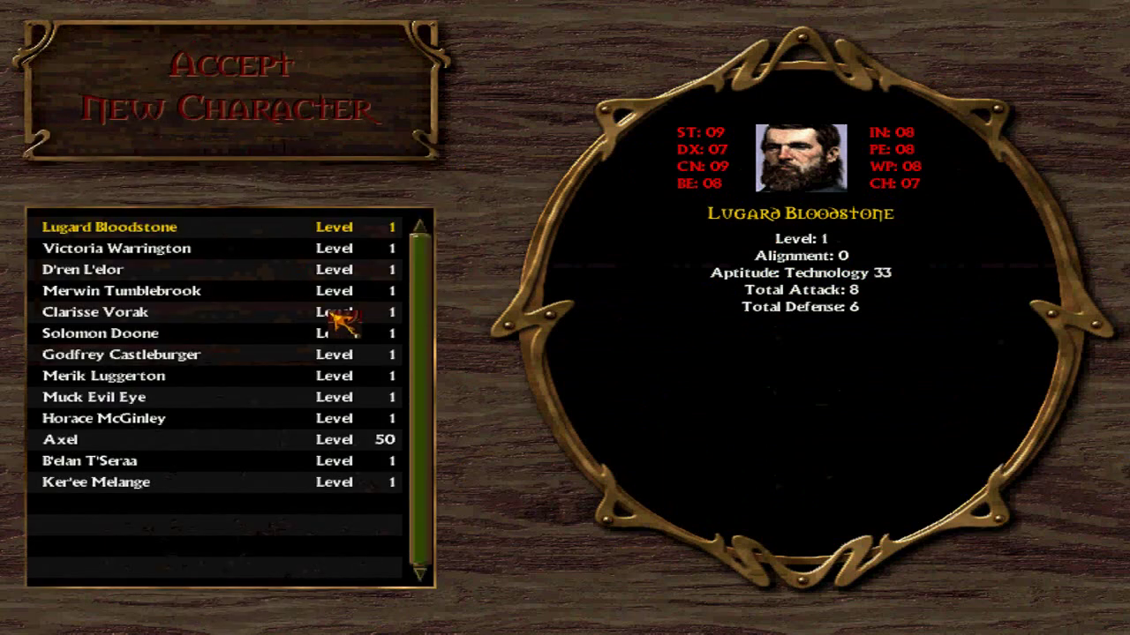
{"action": "left_click", "coordinate": [223, 441]}
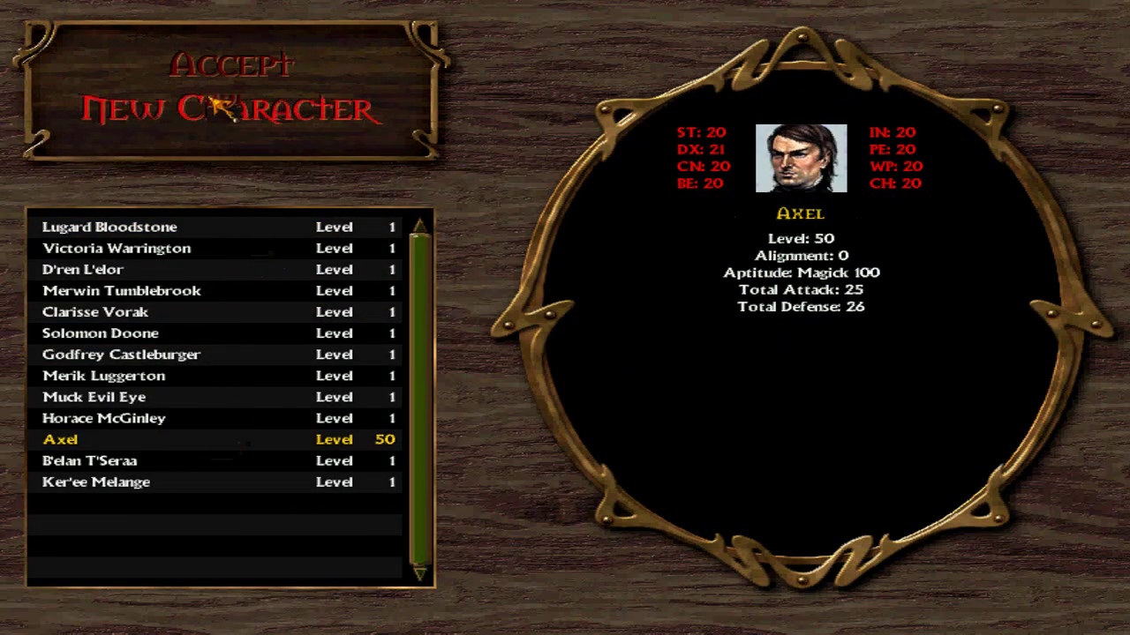
{"action": "left_click", "coordinate": [236, 72]}
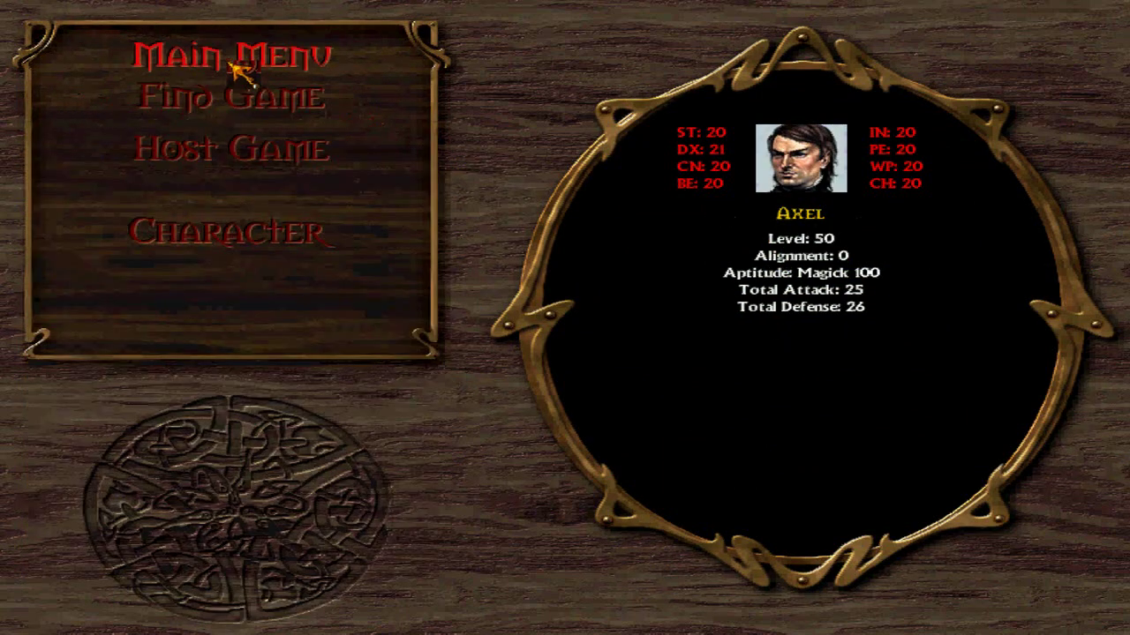
{"action": "left_click", "coordinate": [265, 156]}
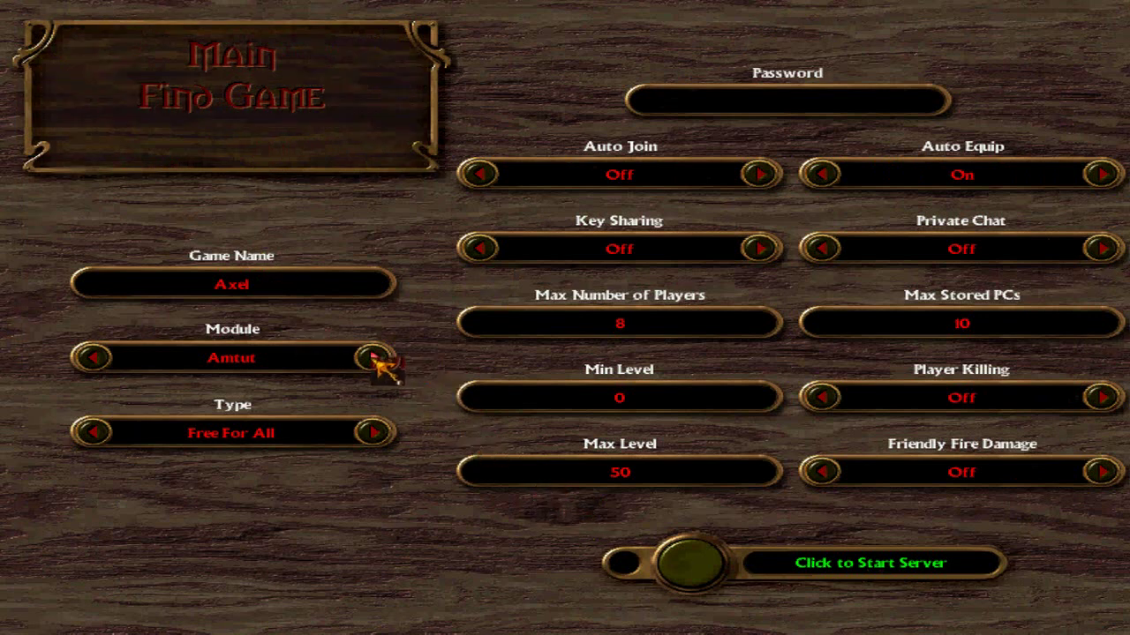
- Start the hosted game server and walk the character from the street out onto the grass
{"action": "left_click", "coordinate": [695, 570]}
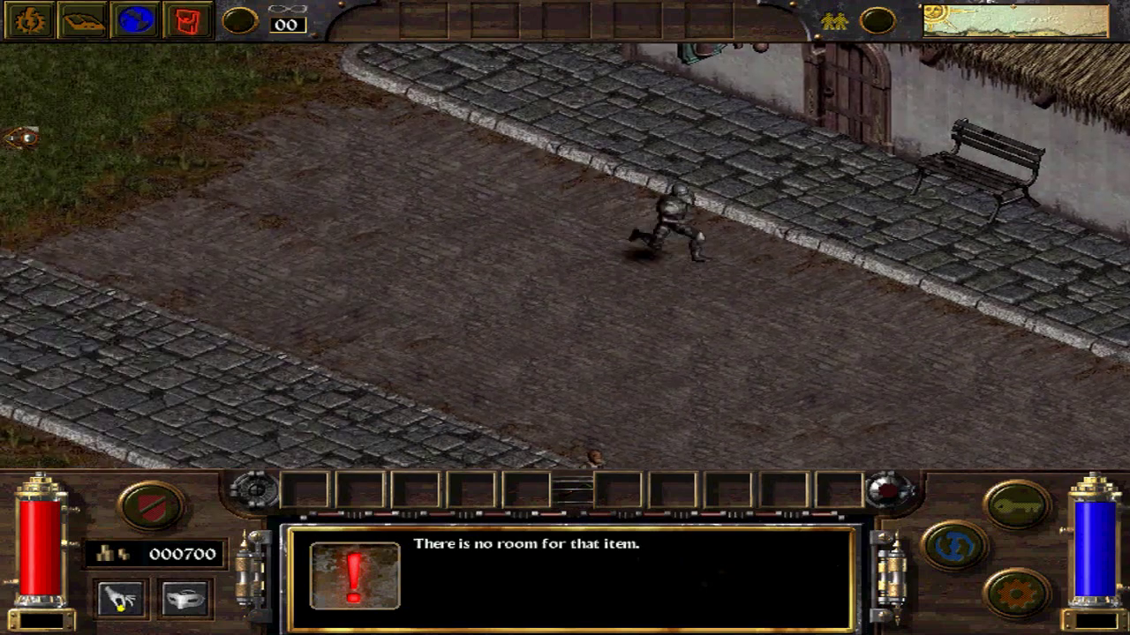
{"action": "left_click", "coordinate": [8, 131]}
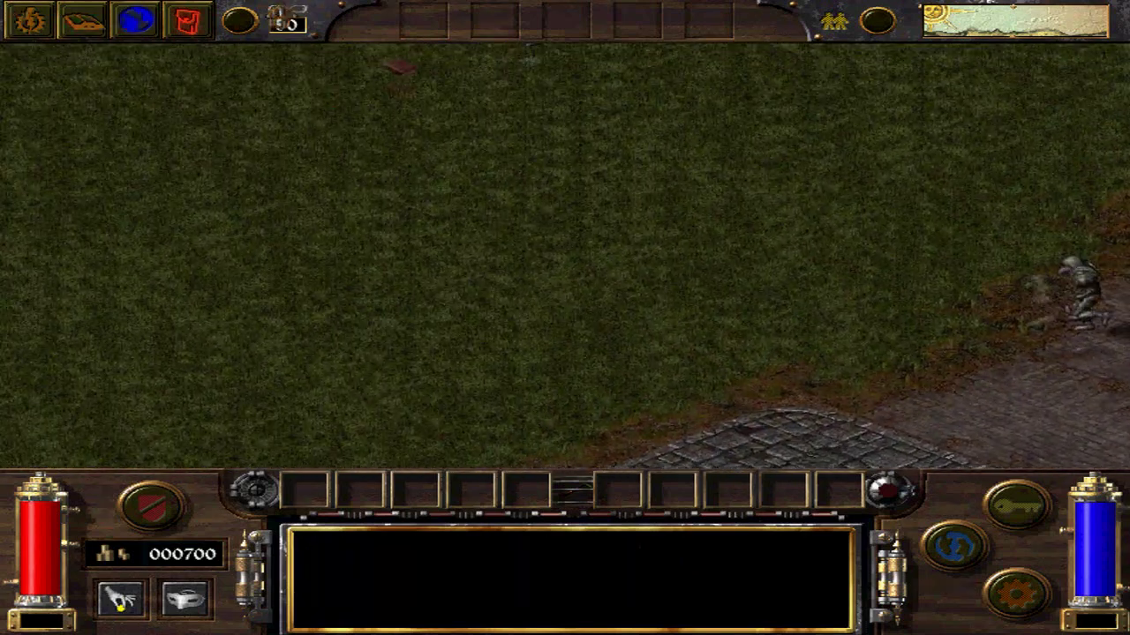
{"action": "left_click", "coordinate": [400, 131]}
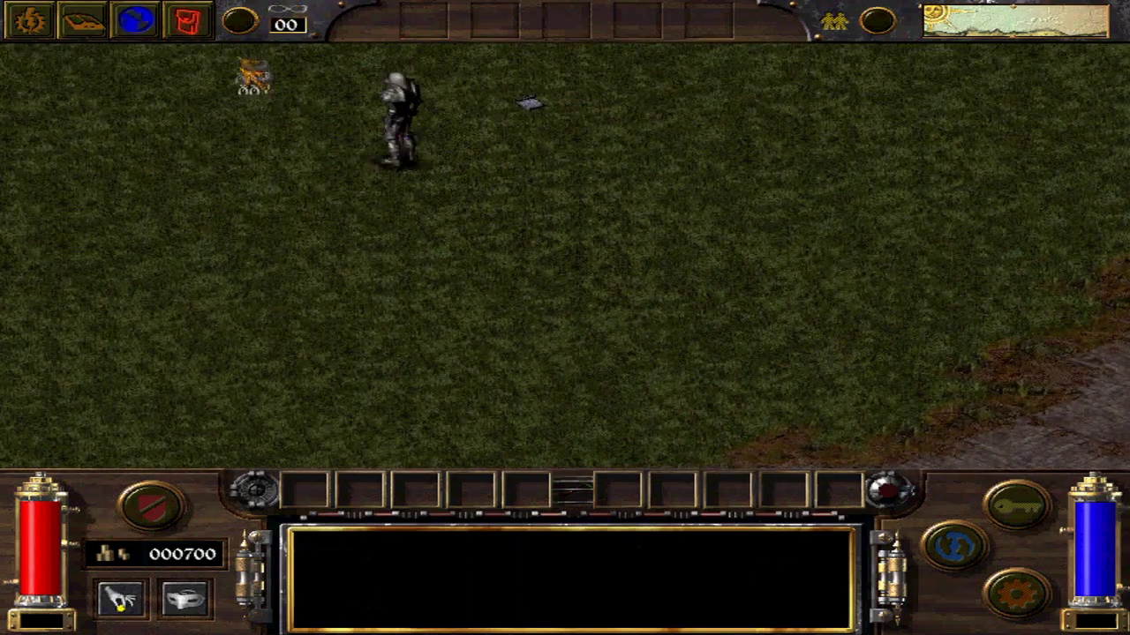
- Open the book from the character's inventory, page back and forth through its Amtut story, and close it
{"action": "left_click", "coordinate": [208, 32]}
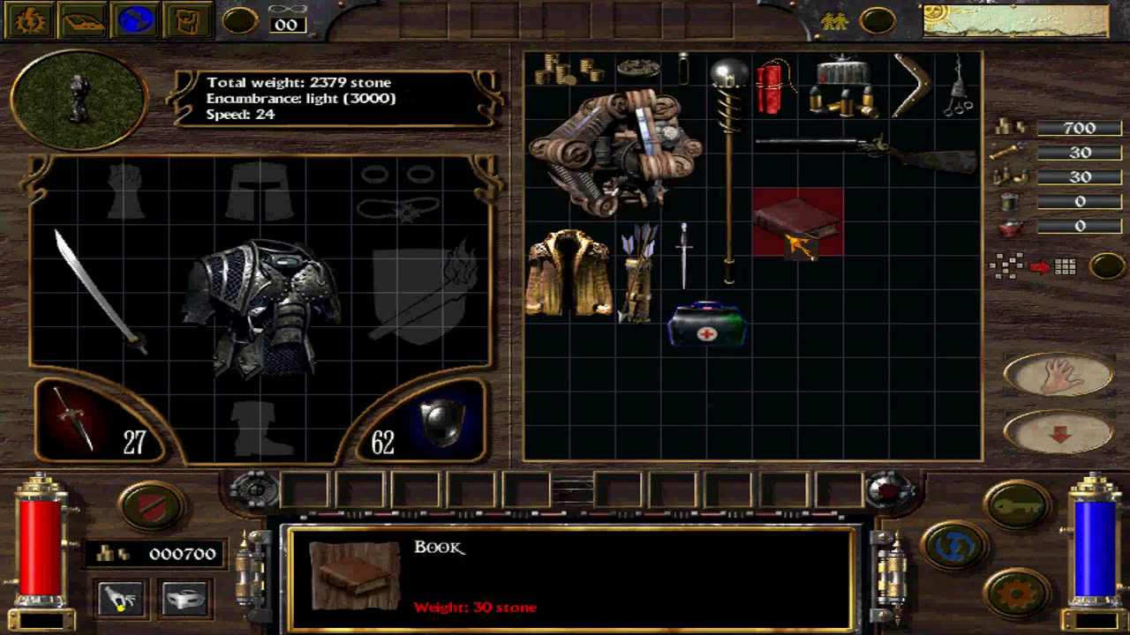
{"action": "left_click_drag", "start_coordinate": [793, 238], "coordinate": [1019, 374]}
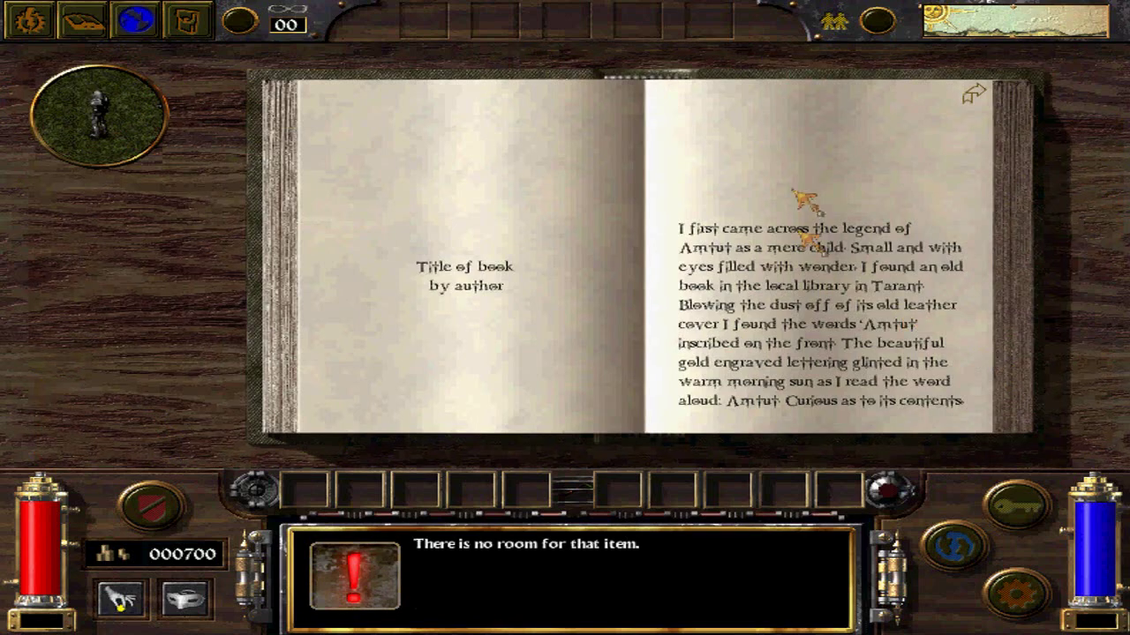
{"action": "left_click", "coordinate": [988, 103]}
{"action": "left_click", "coordinate": [981, 99]}
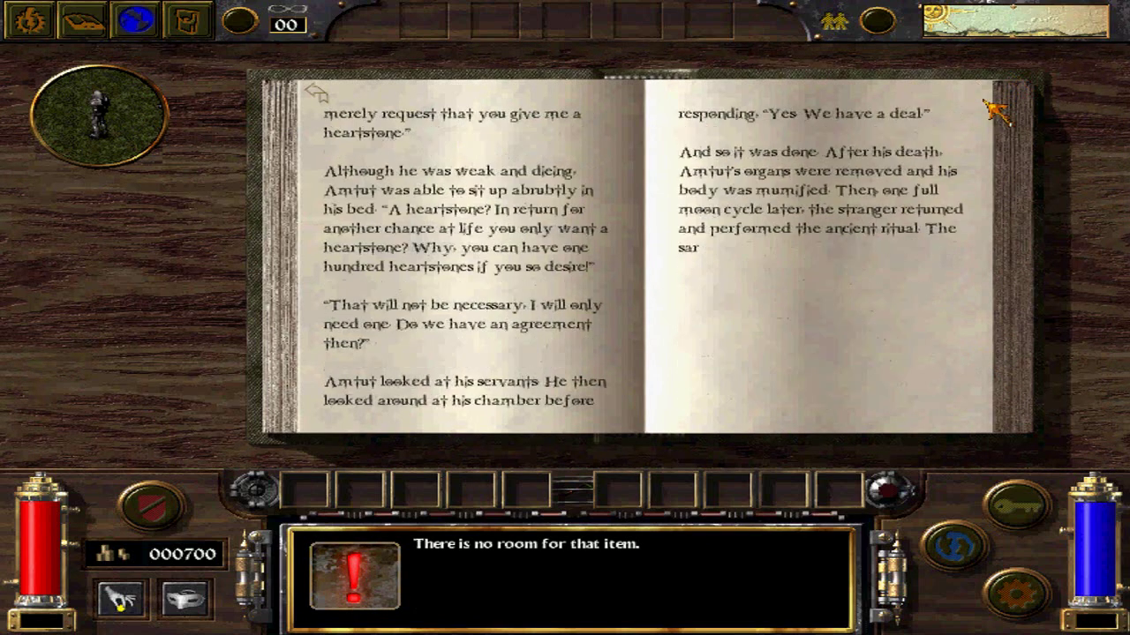
{"action": "left_click", "coordinate": [320, 99]}
{"action": "left_click", "coordinate": [320, 98]}
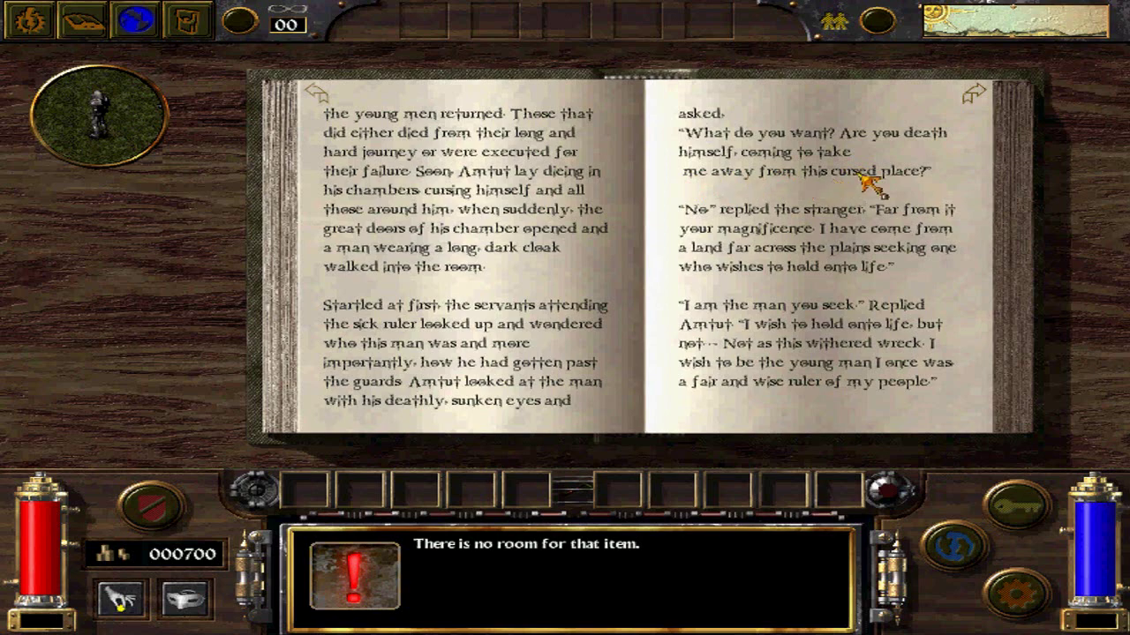
{"action": "left_click", "coordinate": [978, 95]}
{"action": "left_click", "coordinate": [978, 95]}
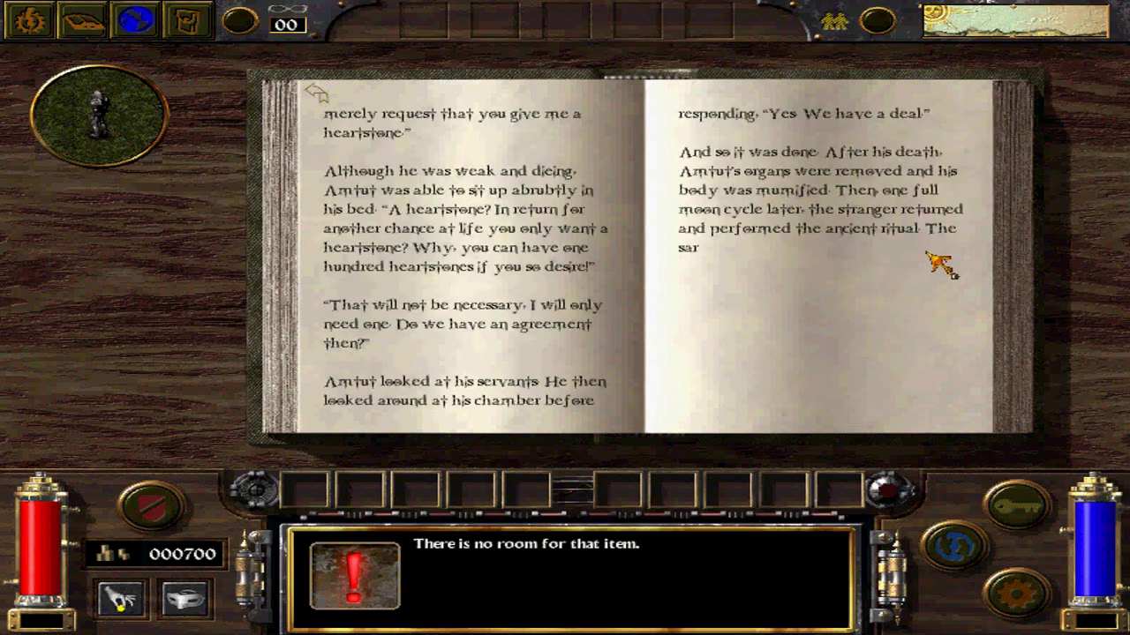
{"action": "left_click", "coordinate": [70, 124]}
- Walk the character along the cliff and through the cave entrance to test the teleport into the cave
{"action": "left_click", "coordinate": [885, 300]}
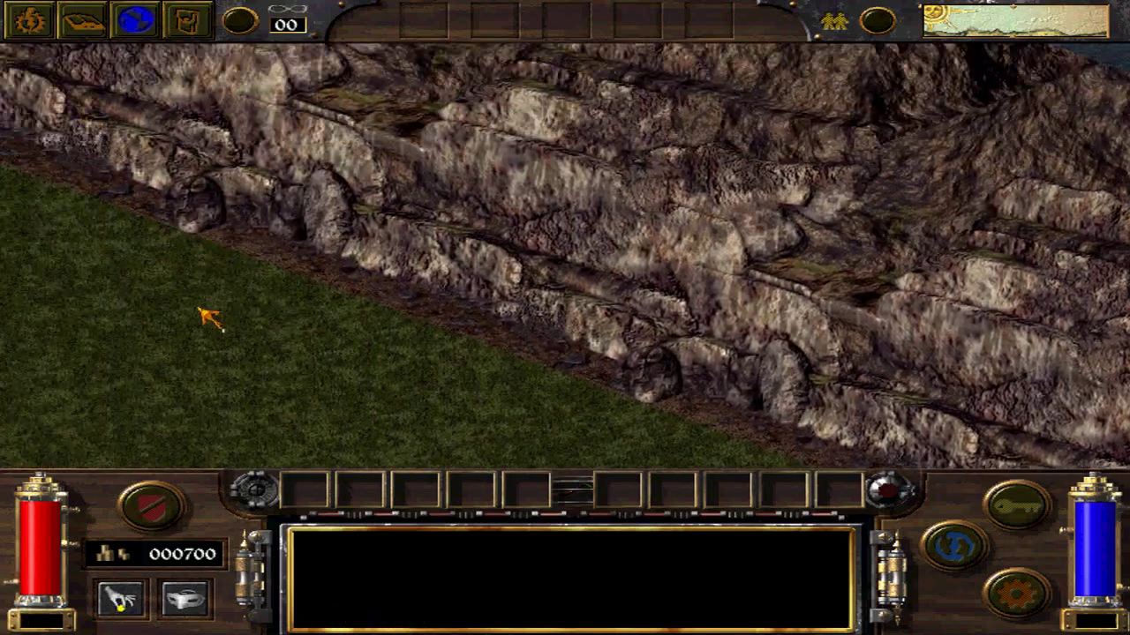
{"action": "left_click", "coordinate": [201, 308]}
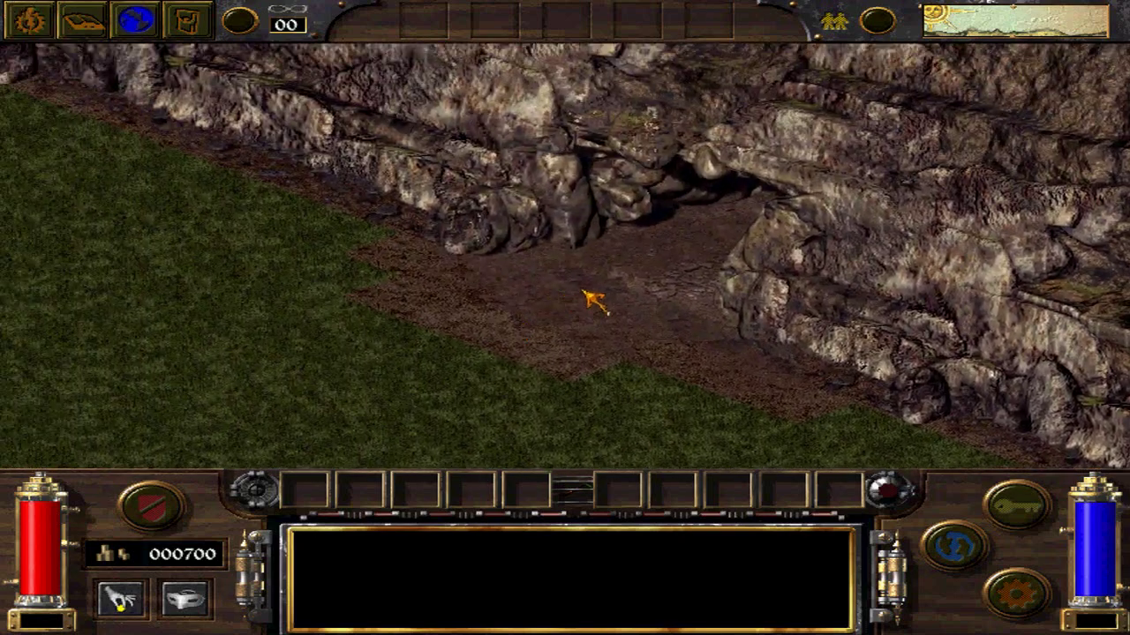
{"action": "left_click", "coordinate": [590, 300]}
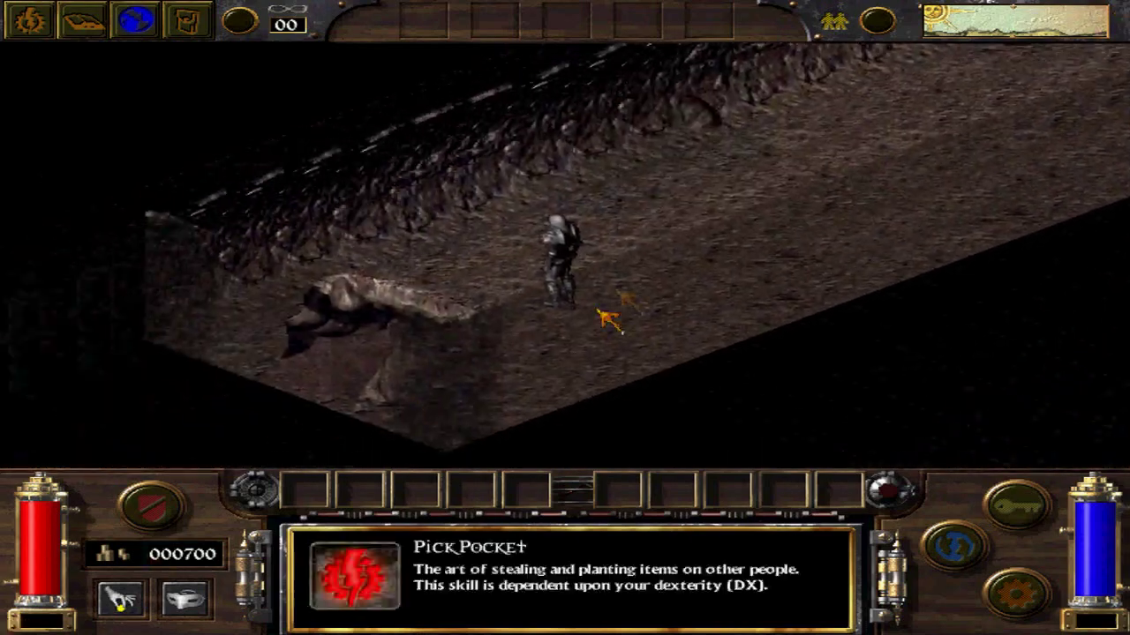
{"action": "left_click", "coordinate": [618, 292]}
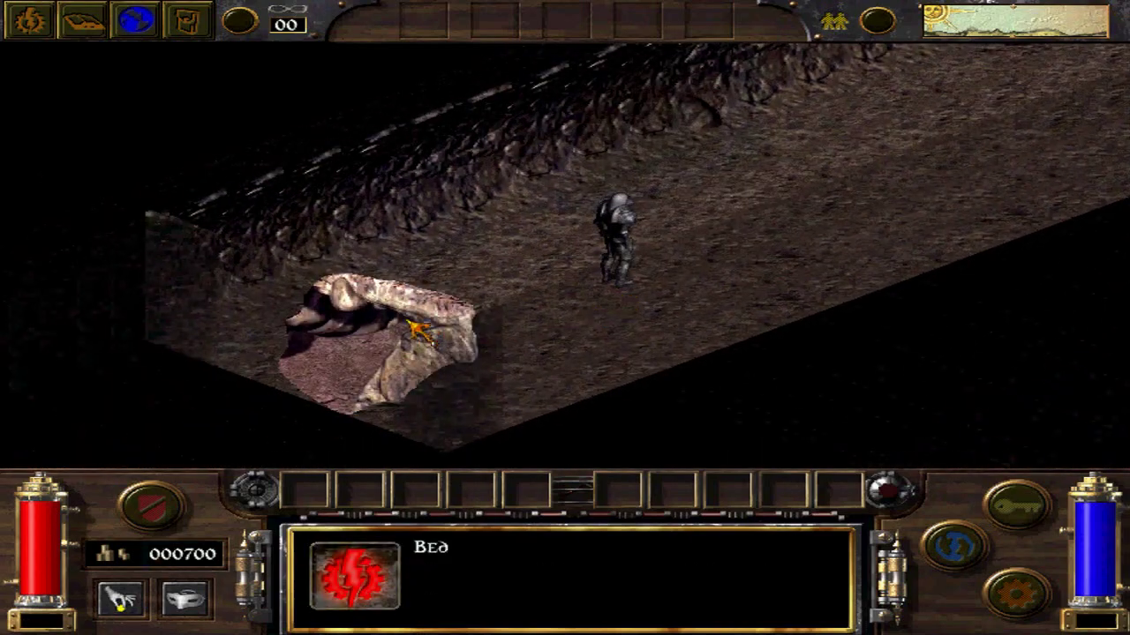
- Leave through the cave exit and move around the outside entrance to test the return teleport
{"action": "left_click", "coordinate": [491, 278]}
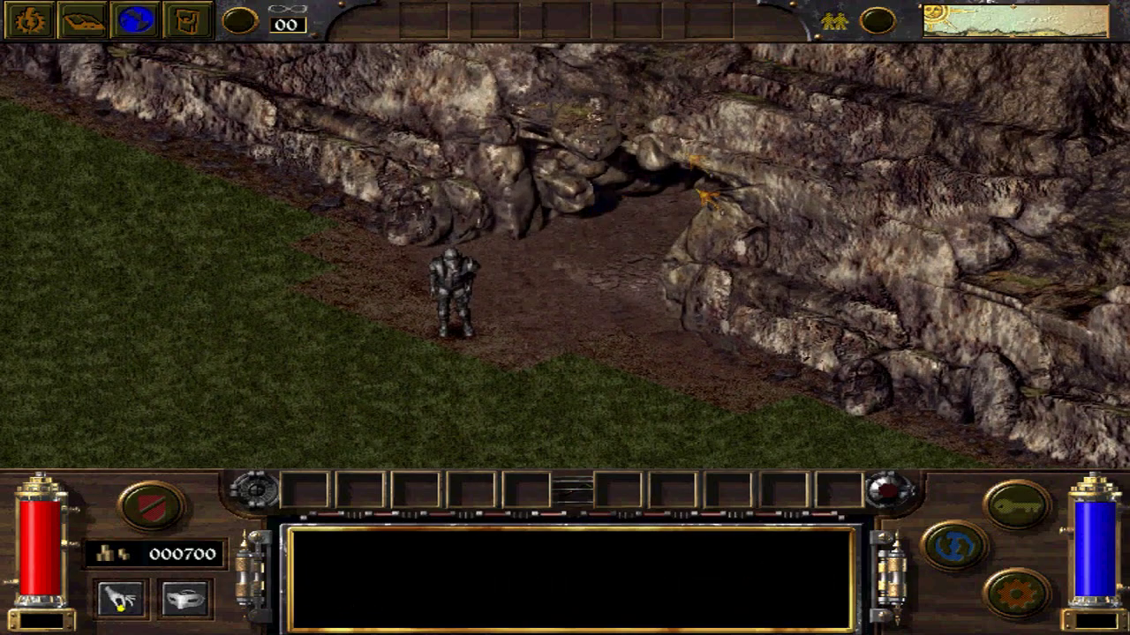
{"action": "mouse_move", "coordinate": [504, 10]}
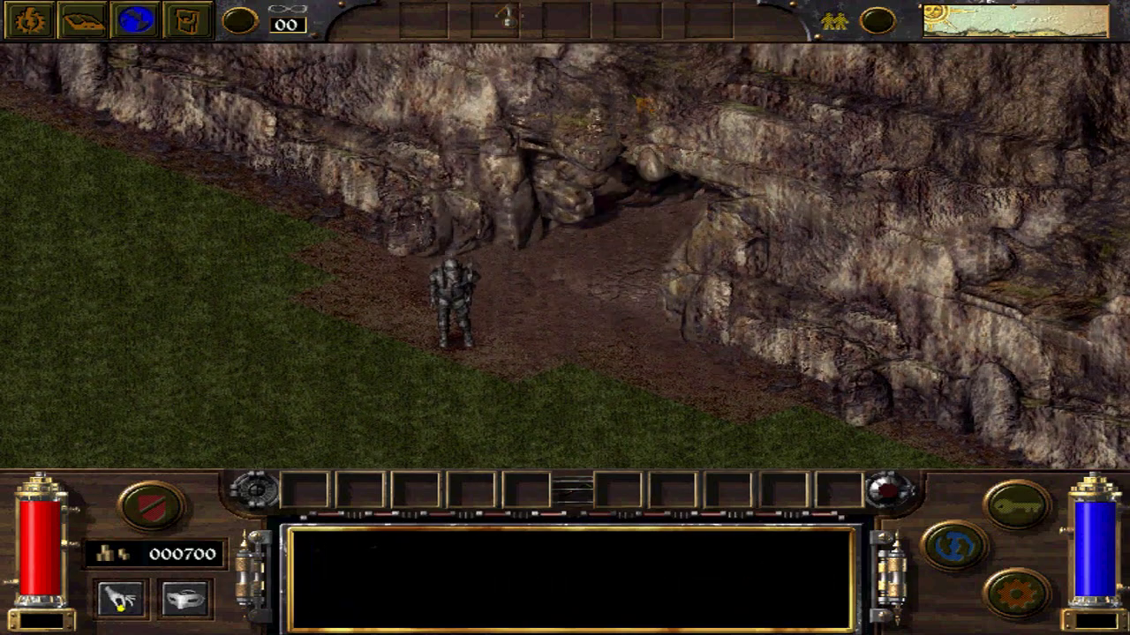
{"action": "left_click", "coordinate": [687, 322]}
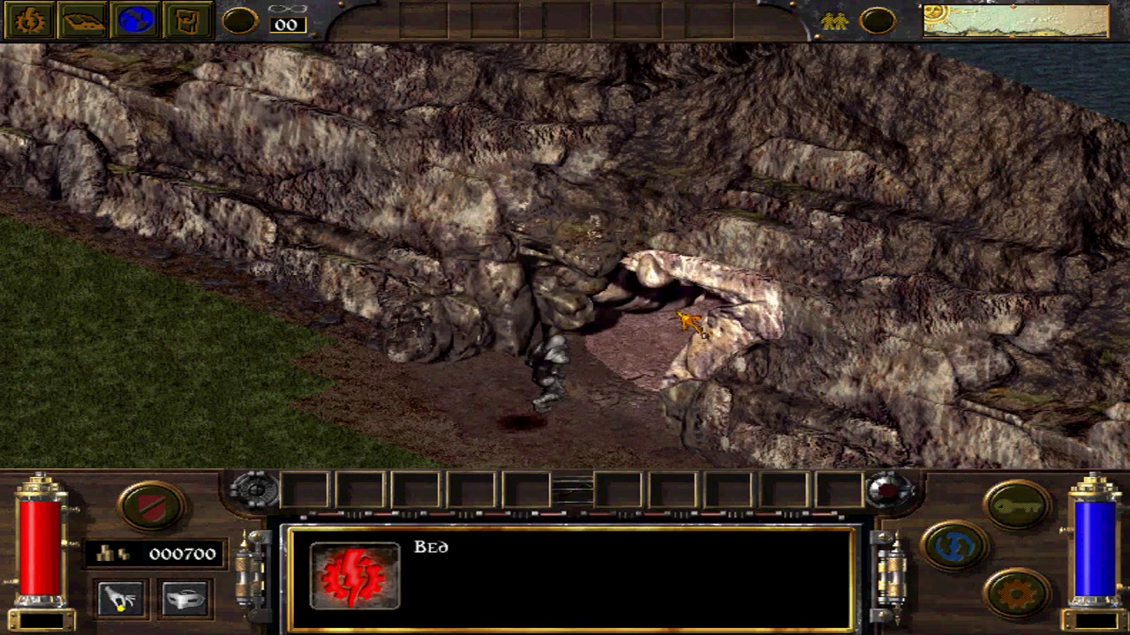
{"action": "left_click", "coordinate": [448, 317]}
{"action": "left_click", "coordinate": [769, 182]}
{"action": "left_click", "coordinate": [431, 330]}
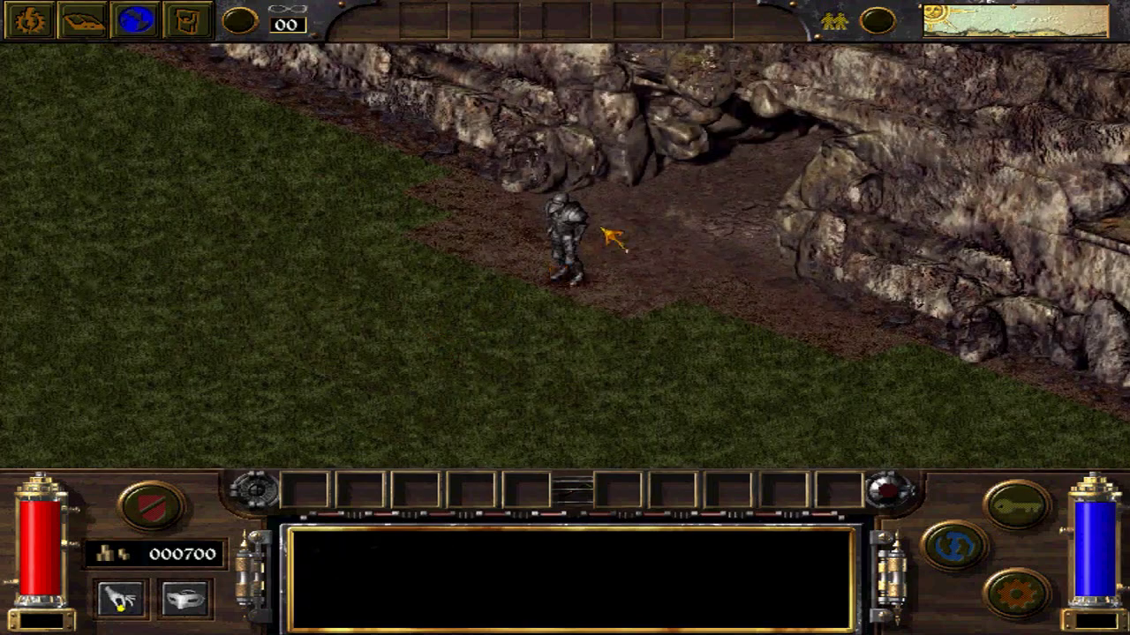
- Enter the house beside the campfire and unlock its wood chest using an item from the inventory
{"action": "mouse_move", "coordinate": [631, 13]}
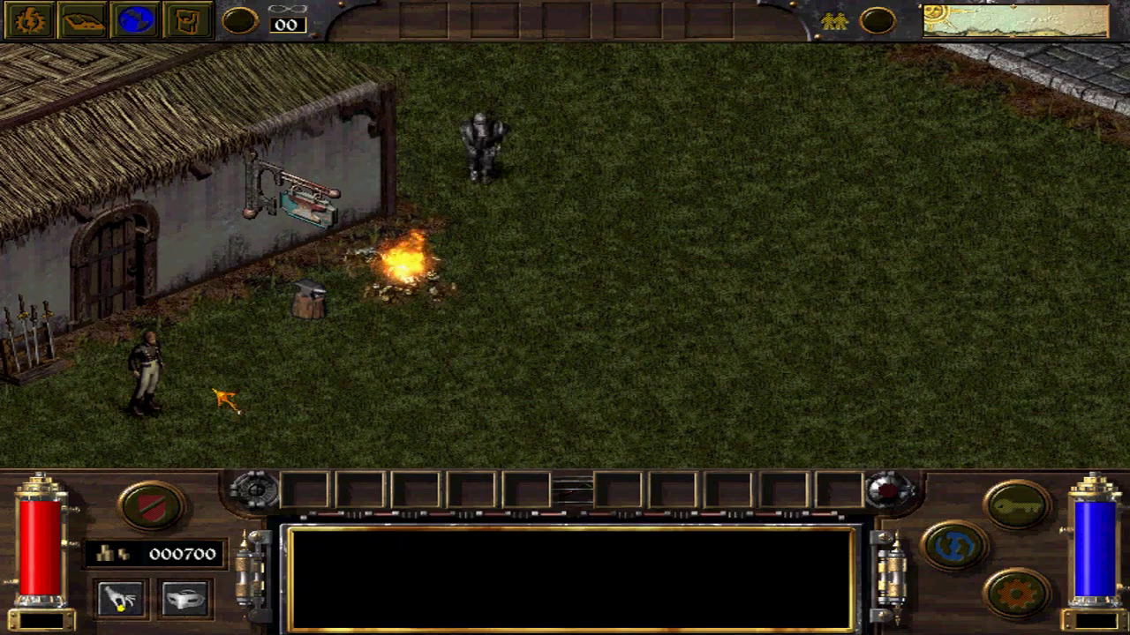
{"action": "left_click", "coordinate": [143, 405]}
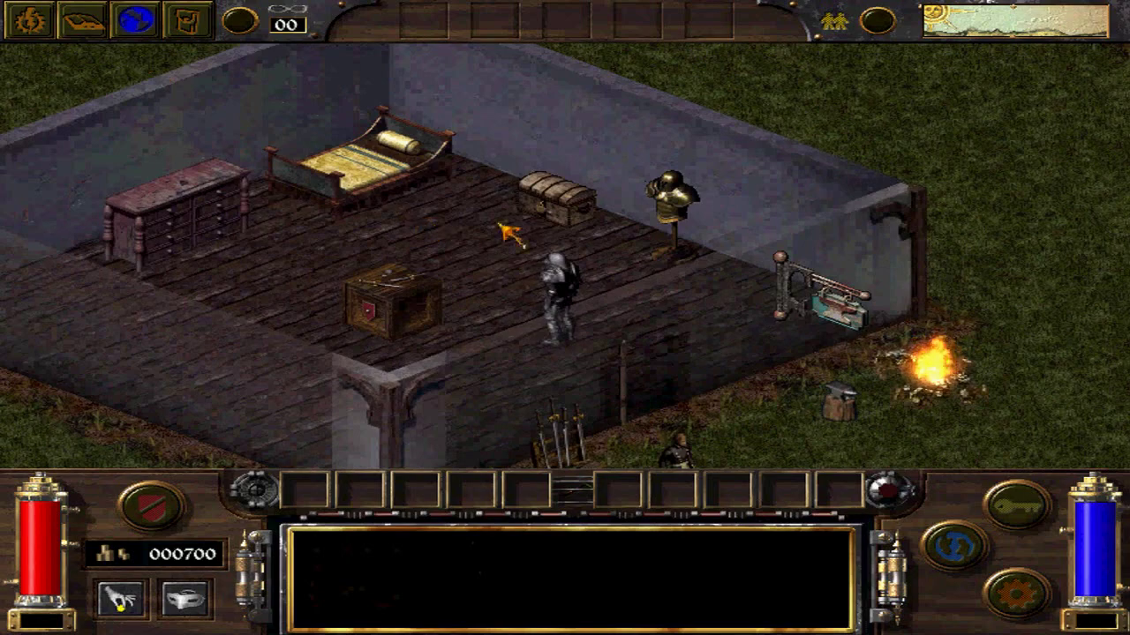
{"action": "left_click", "coordinate": [503, 227]}
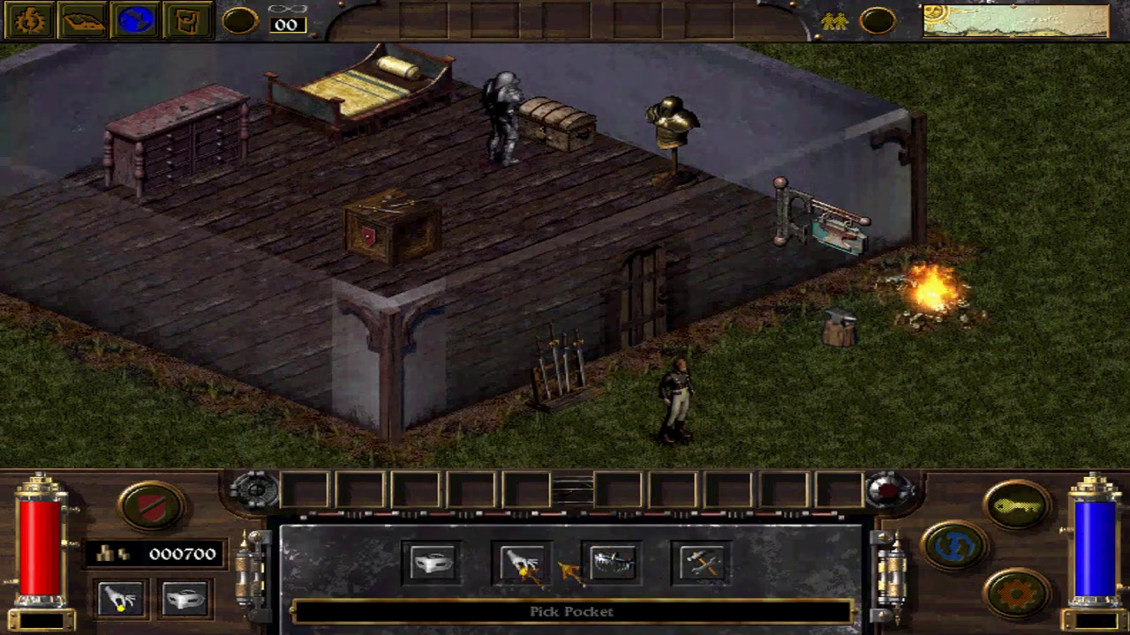
{"action": "left_click", "coordinate": [187, 23]}
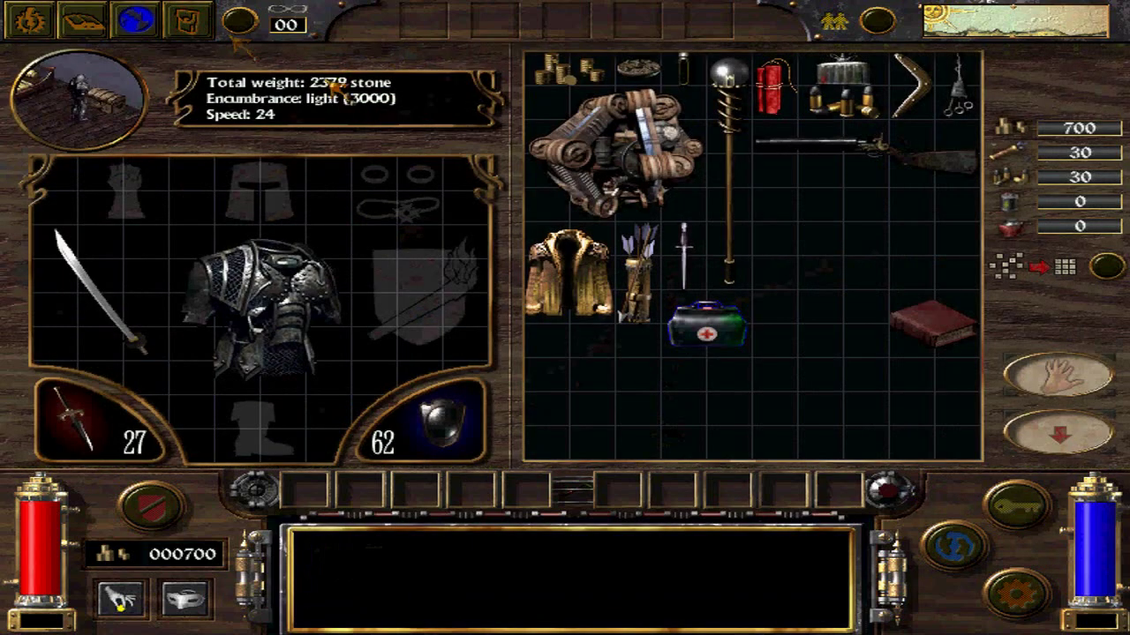
{"action": "left_click_drag", "start_coordinate": [1040, 302], "coordinate": [1058, 373]}
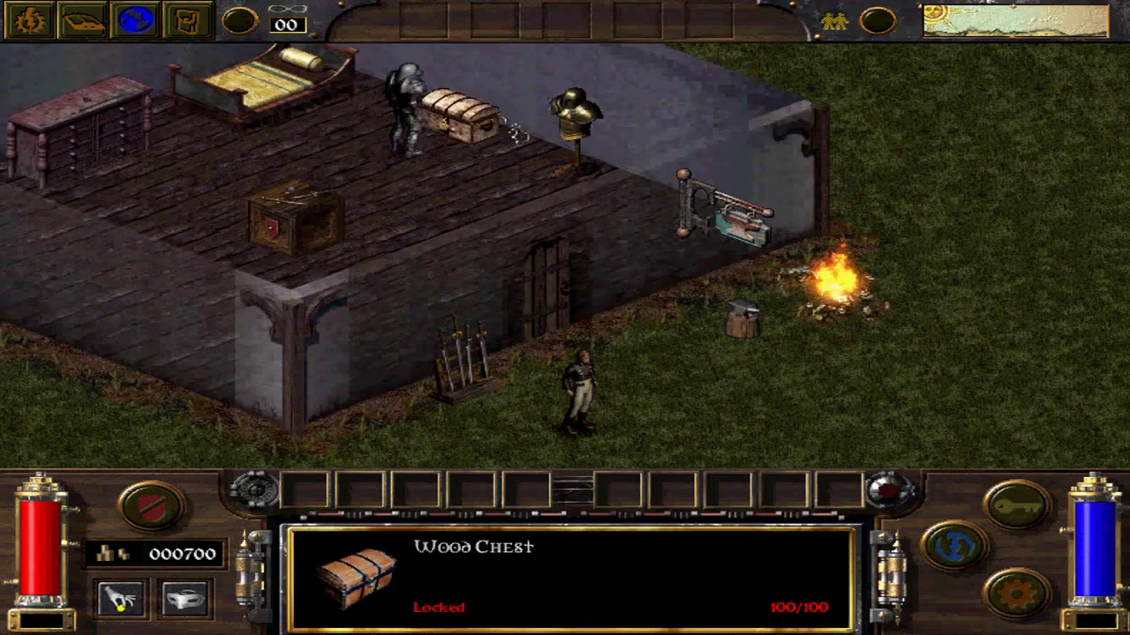
{"action": "left_click", "coordinate": [453, 109]}
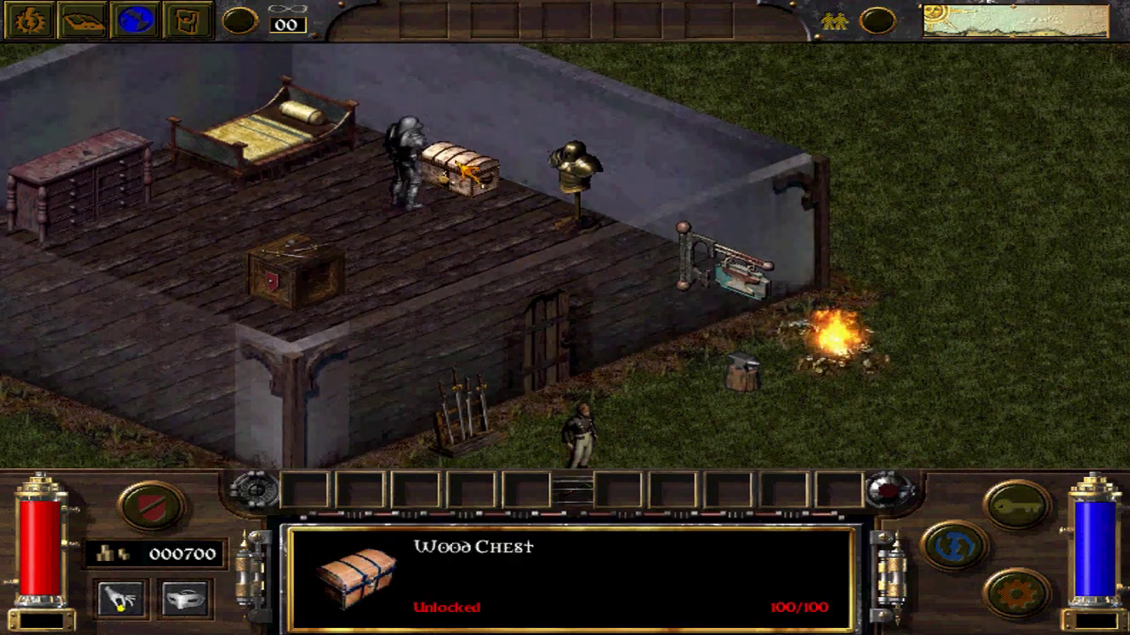
- Open the wood chest, browse its contents, move the gold into the character's inventory and leave the house
{"action": "left_click", "coordinate": [457, 166]}
{"action": "scroll", "coordinate": [284, 257], "scroll_direction": "down", "scroll_amount": 6}
{"action": "scroll", "coordinate": [284, 256], "scroll_direction": "up", "scroll_amount": 5}
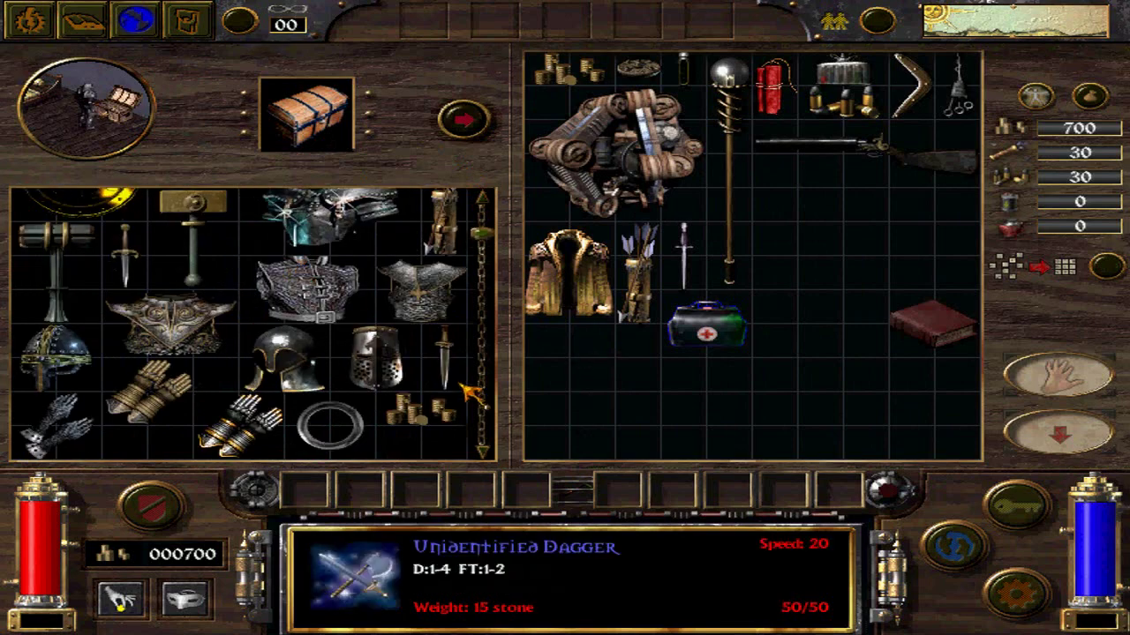
{"action": "left_click_drag", "start_coordinate": [425, 404], "coordinate": [664, 232]}
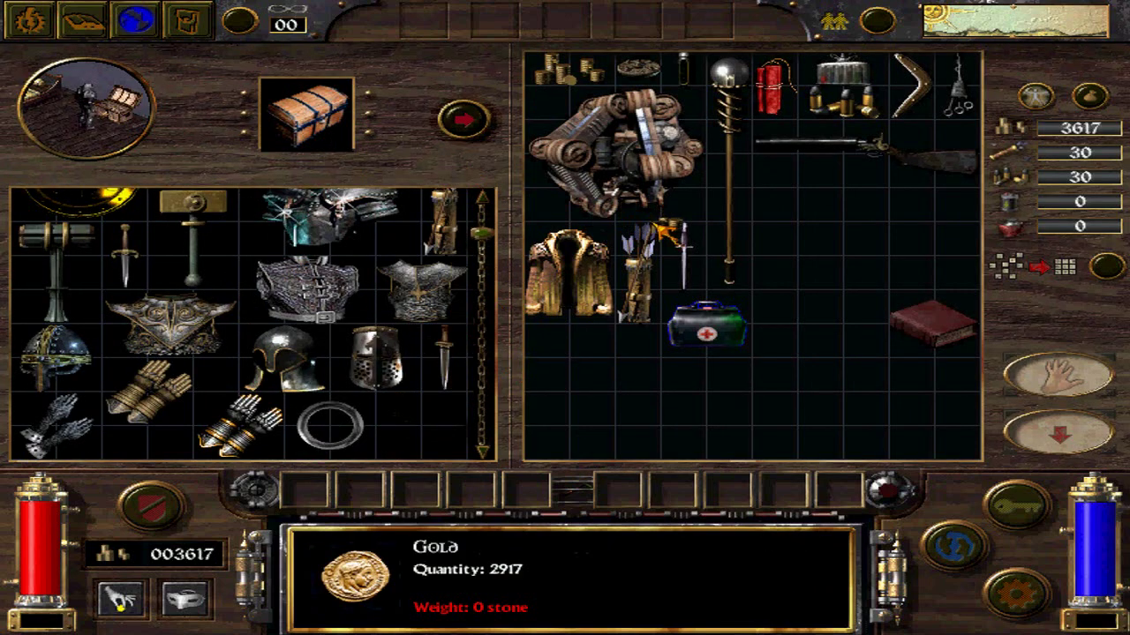
{"action": "left_click", "coordinate": [145, 78]}
{"action": "left_click", "coordinate": [602, 229]}
{"action": "scroll", "coordinate": [417, 276], "scroll_direction": "down", "scroll_amount": 5}
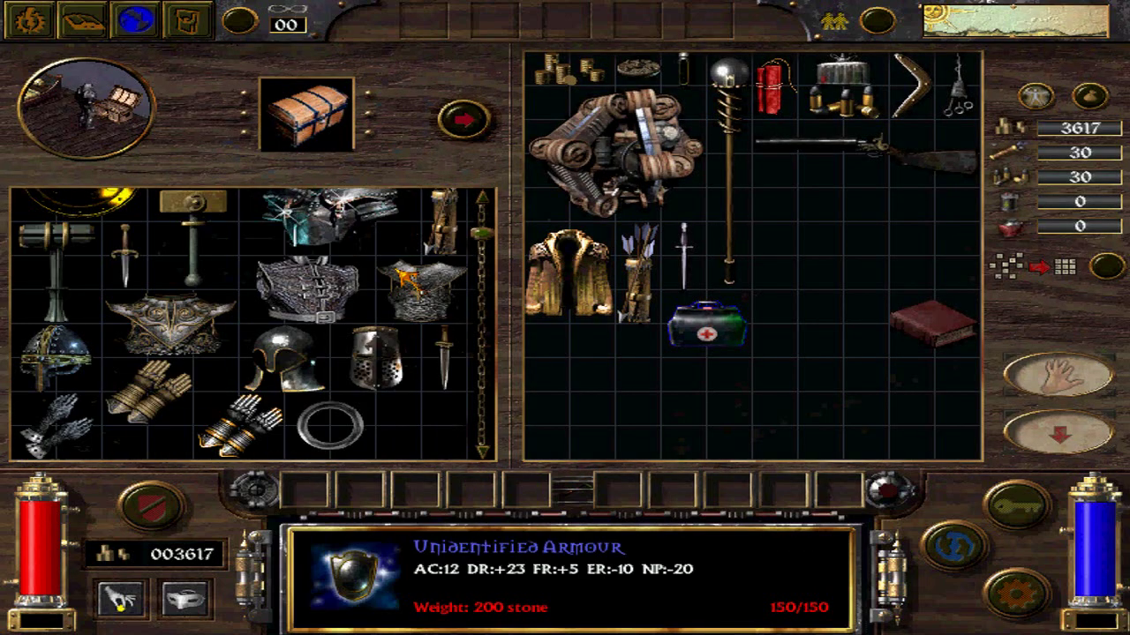
{"action": "scroll", "coordinate": [326, 265], "scroll_direction": "up", "scroll_amount": 5}
{"action": "left_click", "coordinate": [44, 108]}
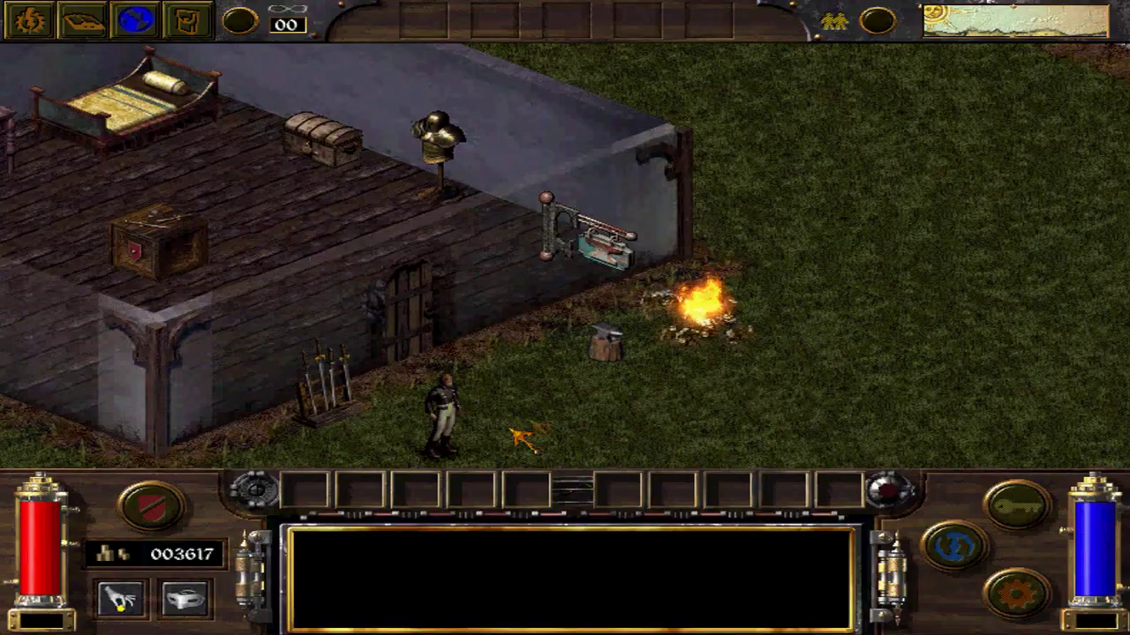
- Quit the running game to the main menu without saving the character
{"action": "key", "text": "Escape"}
{"action": "left_click", "coordinate": [555, 343]}
{"action": "left_click", "coordinate": [463, 369]}
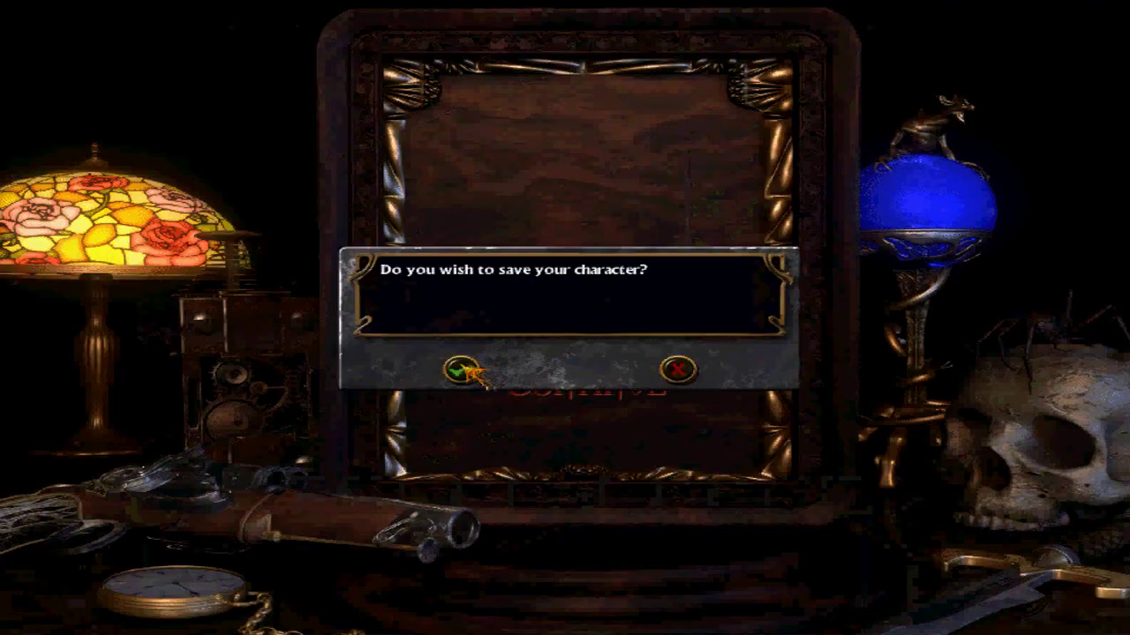
{"action": "left_click", "coordinate": [676, 371]}
- Host a new network game with the same character and start the server
{"action": "left_click", "coordinate": [534, 222]}
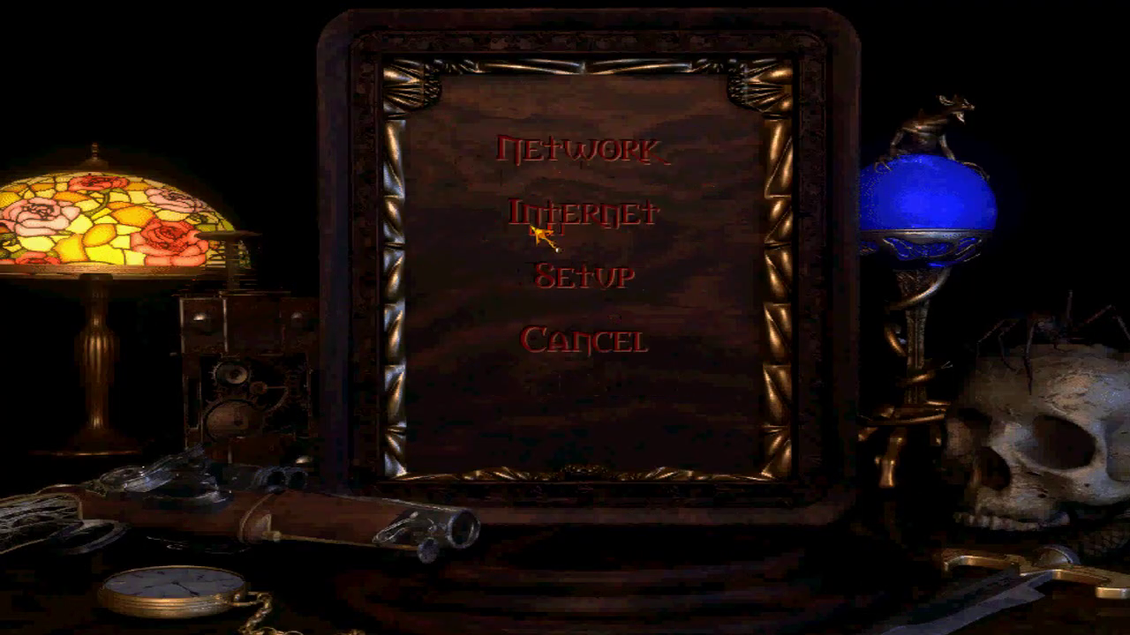
{"action": "left_click", "coordinate": [556, 141]}
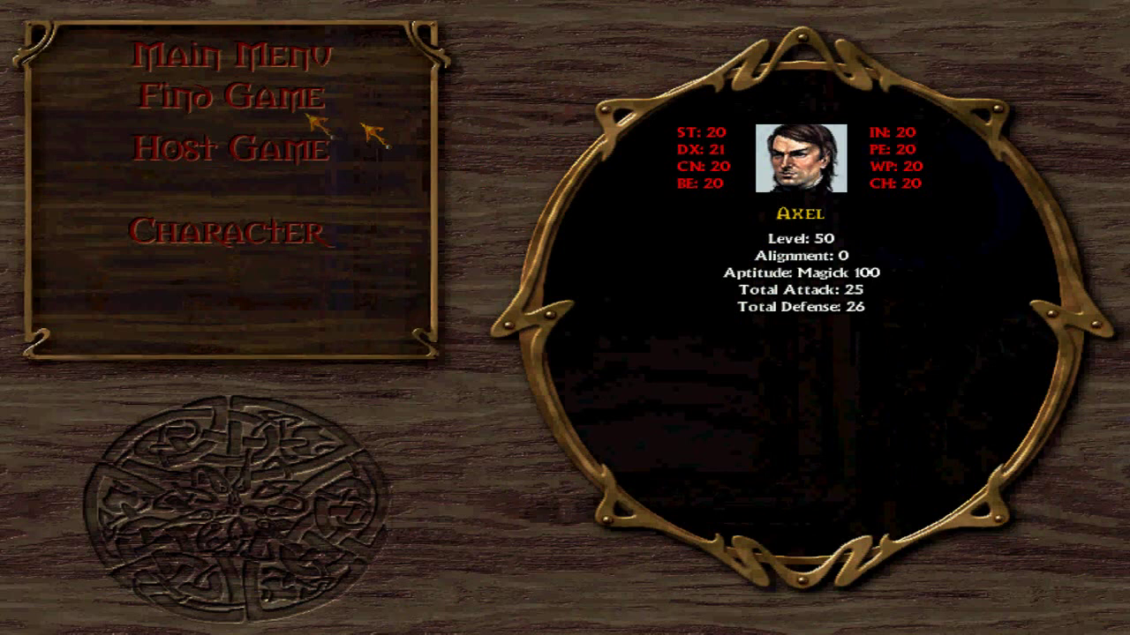
{"action": "left_click", "coordinate": [207, 156]}
{"action": "left_click", "coordinate": [690, 562]}
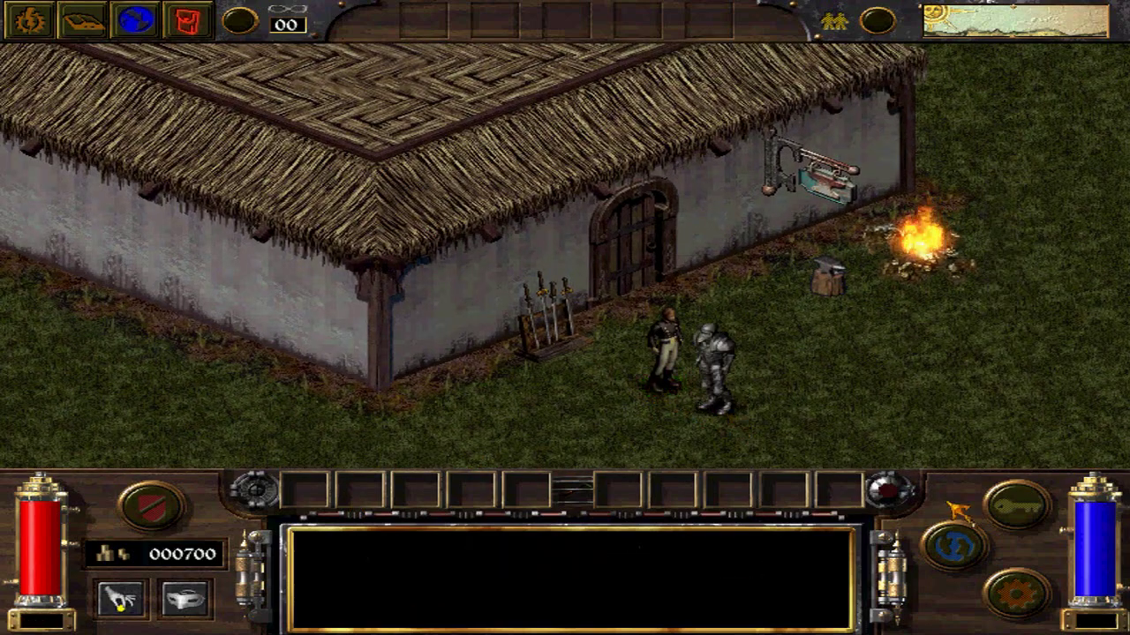
- Use the Pick Pocket skill on the man outside the house to steal his key
{"action": "left_click", "coordinate": [1010, 497]}
{"action": "left_click", "coordinate": [547, 549]}
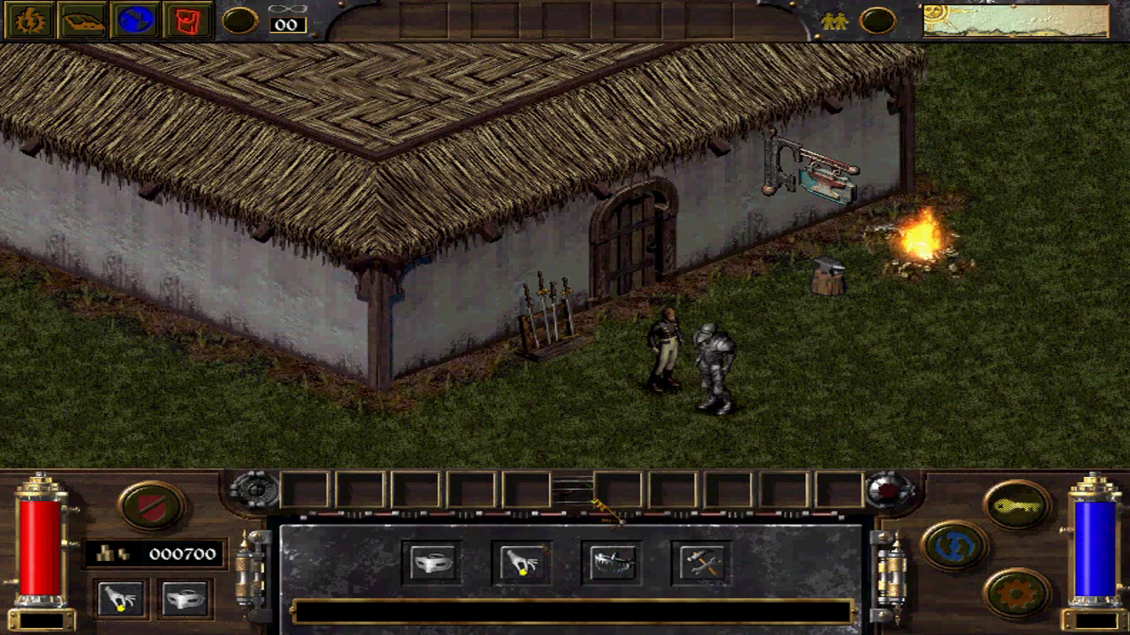
{"action": "left_click", "coordinate": [661, 357]}
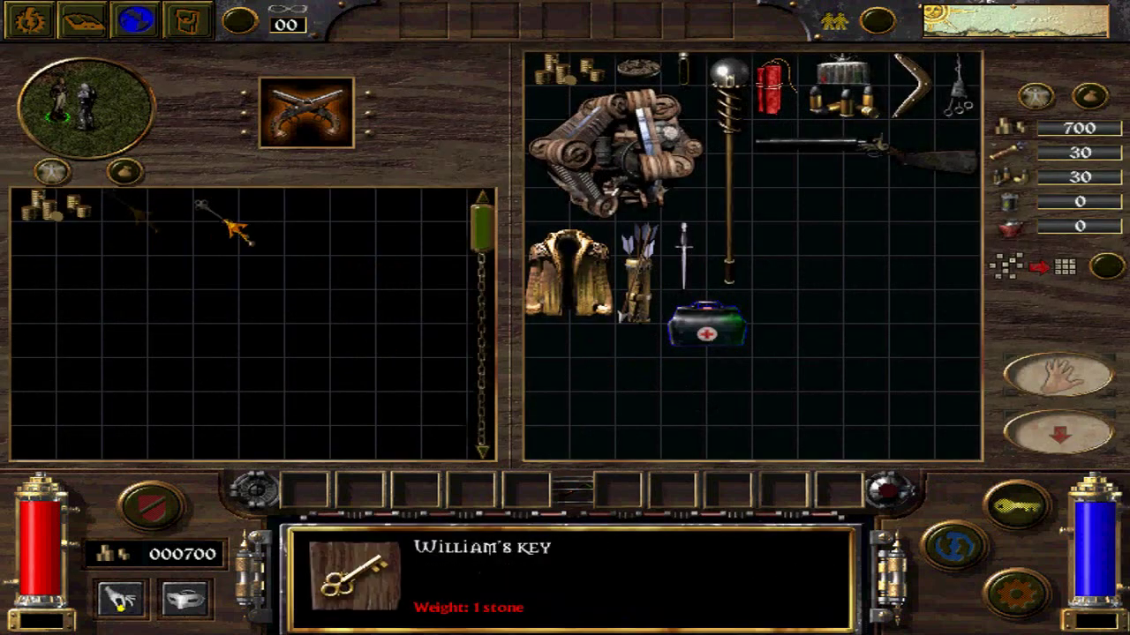
{"action": "left_click", "coordinate": [810, 240]}
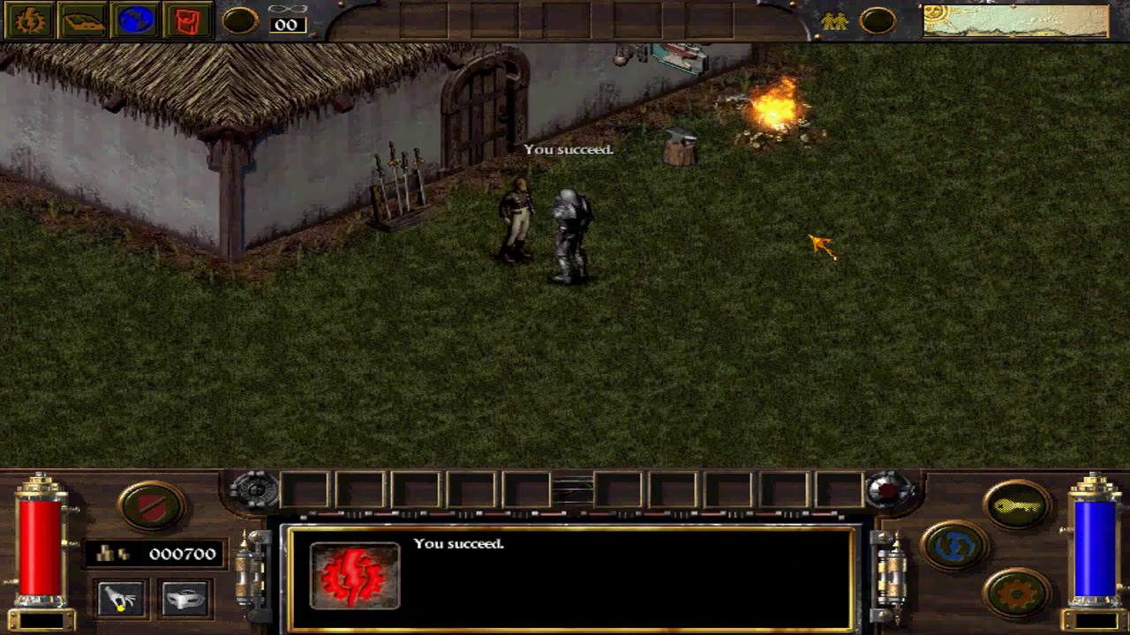
- Walk the character into the house and stand between the wood chest and the armour stand
{"action": "key", "text": "Up"}
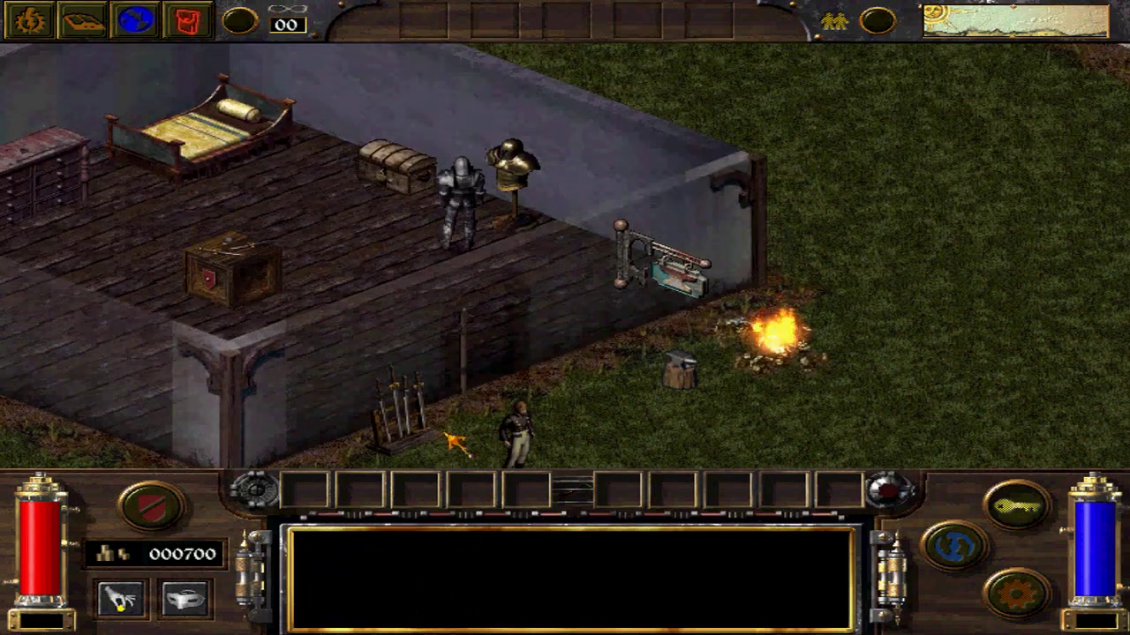
{"action": "key", "text": "Down"}
{"action": "mouse_move", "coordinate": [529, 415]}
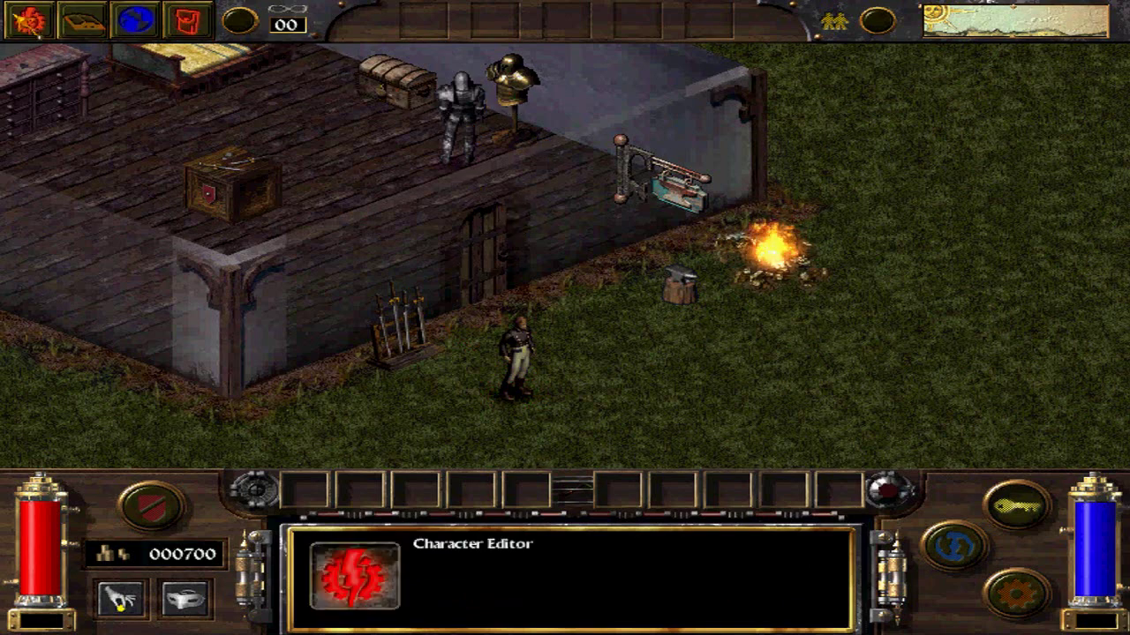
- Review the character's technological skills and move the character up to the wood chest
{"action": "left_click", "coordinate": [30, 21]}
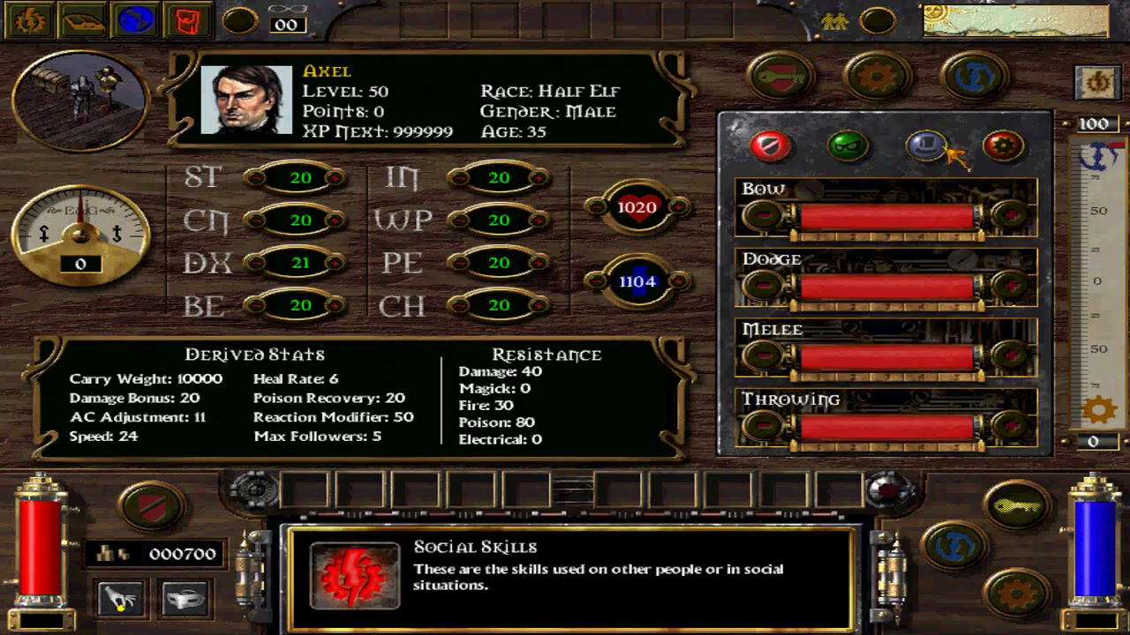
{"action": "left_click", "coordinate": [1003, 148]}
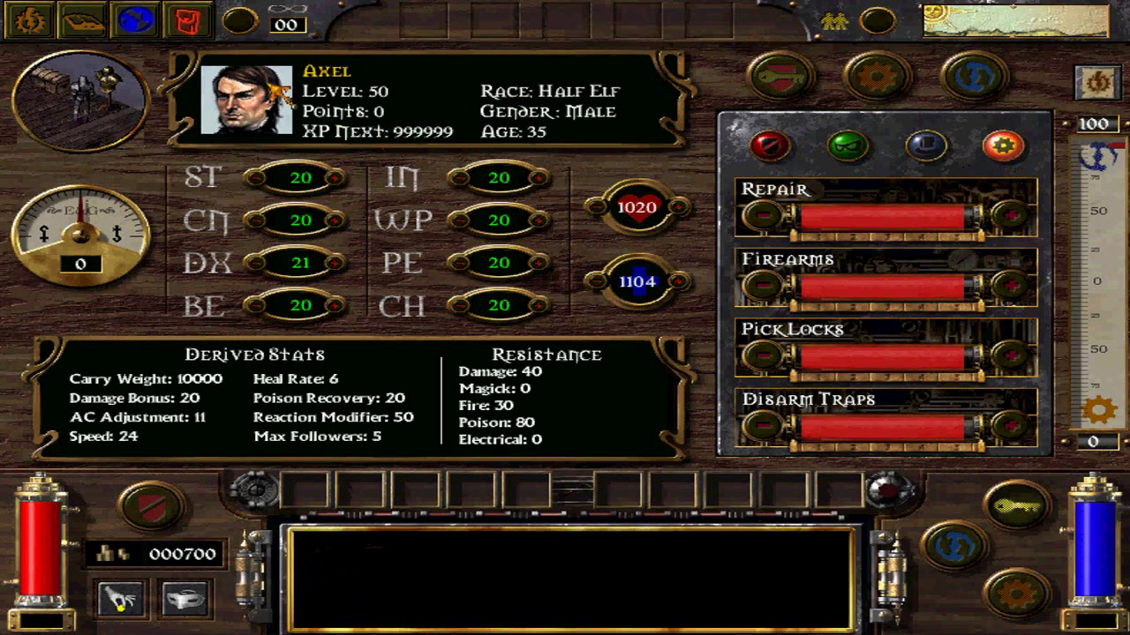
{"action": "left_click", "coordinate": [75, 121]}
{"action": "left_click", "coordinate": [1015, 506]}
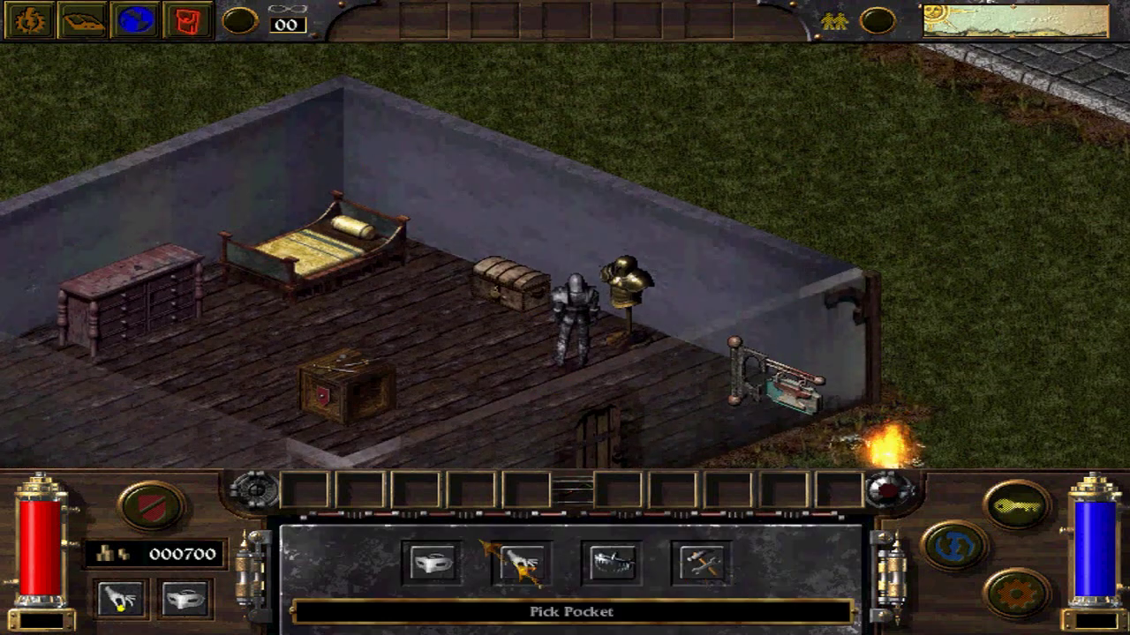
{"action": "left_click", "coordinate": [529, 281]}
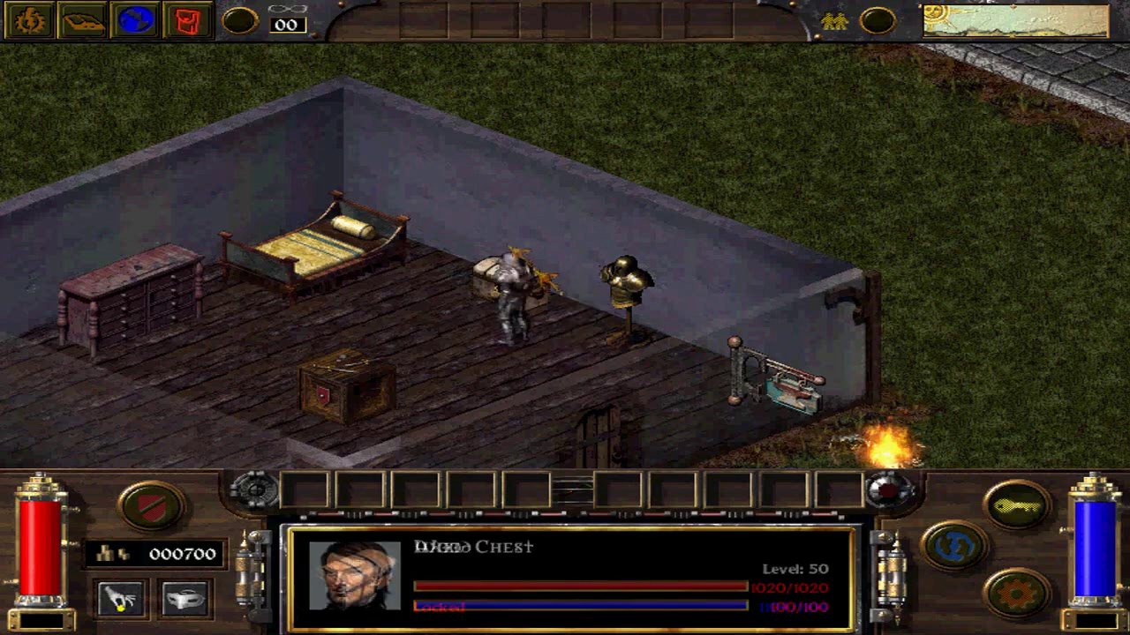
- Drop the stolen key on the floor in front of the wood chest and move the character to the chest's far side
{"action": "left_click", "coordinate": [205, 25]}
{"action": "left_click_drag", "start_coordinate": [777, 209], "coordinate": [1045, 456]}
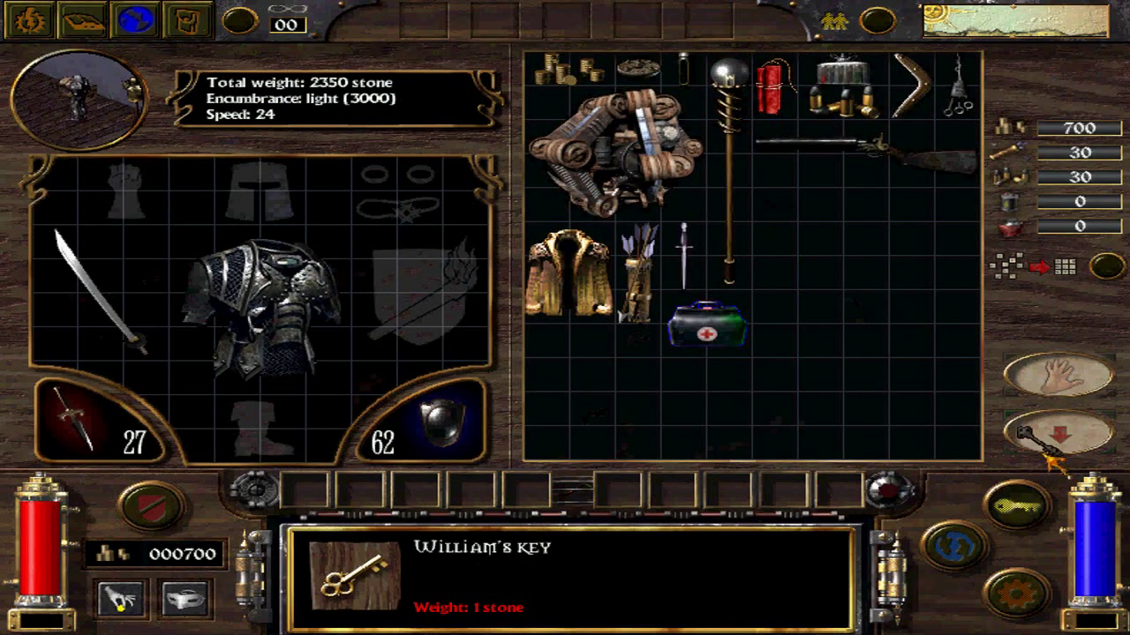
{"action": "left_click", "coordinate": [86, 120]}
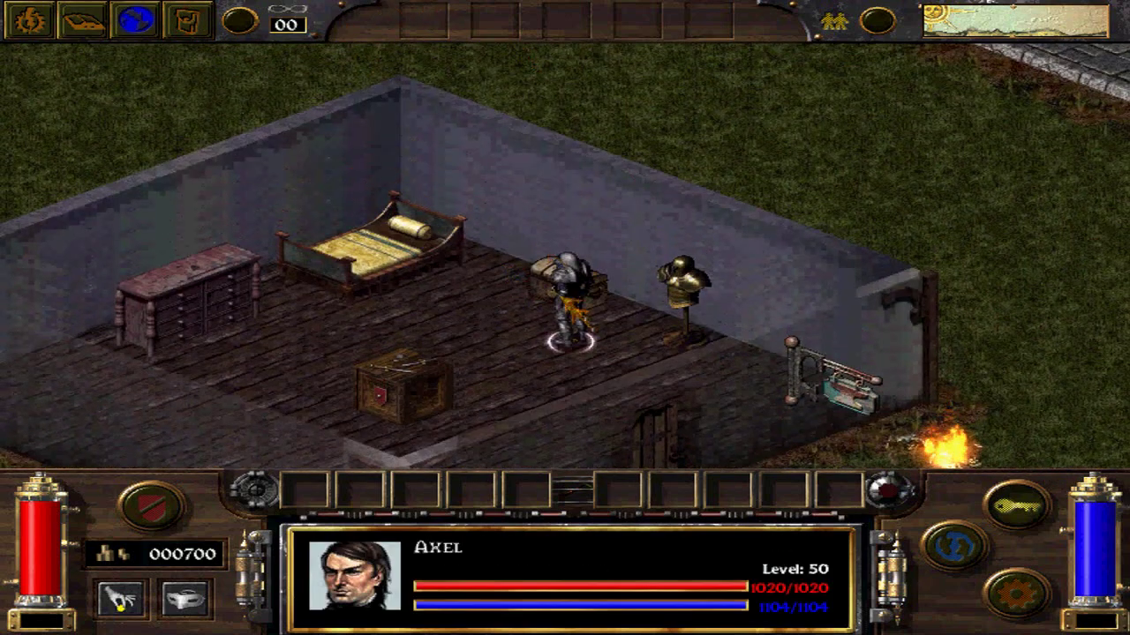
{"action": "left_click", "coordinate": [512, 279]}
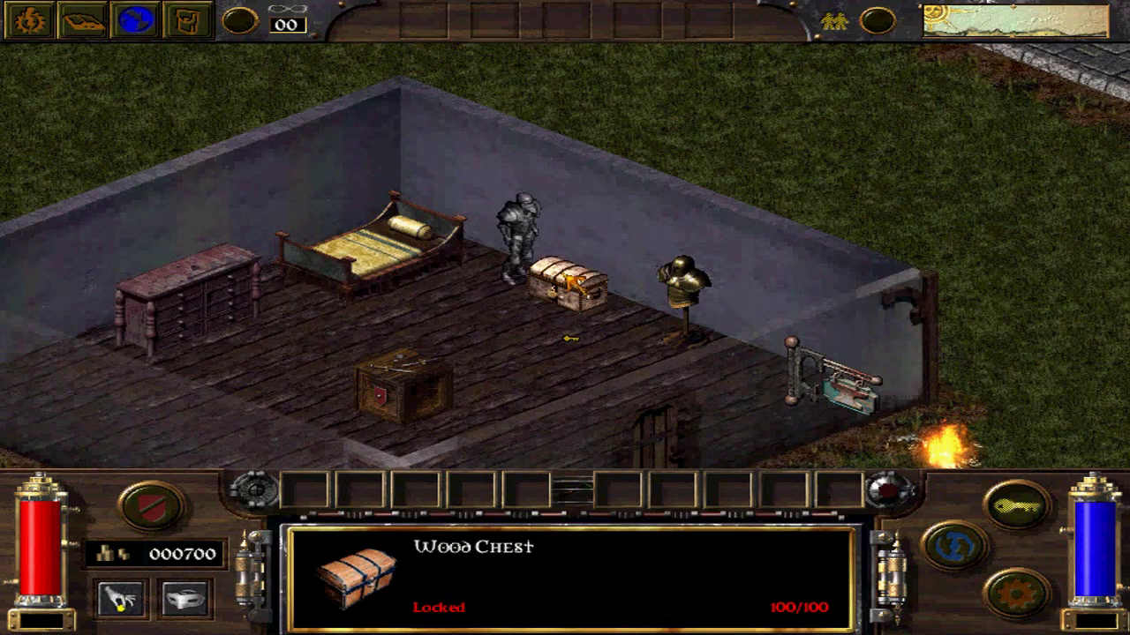
- Pick the key up again, open the locked wood chest with it and look through its contents
{"action": "left_click", "coordinate": [574, 340]}
{"action": "left_click", "coordinate": [554, 290]}
{"action": "scroll", "coordinate": [284, 300], "scroll_direction": "down", "scroll_amount": 15}
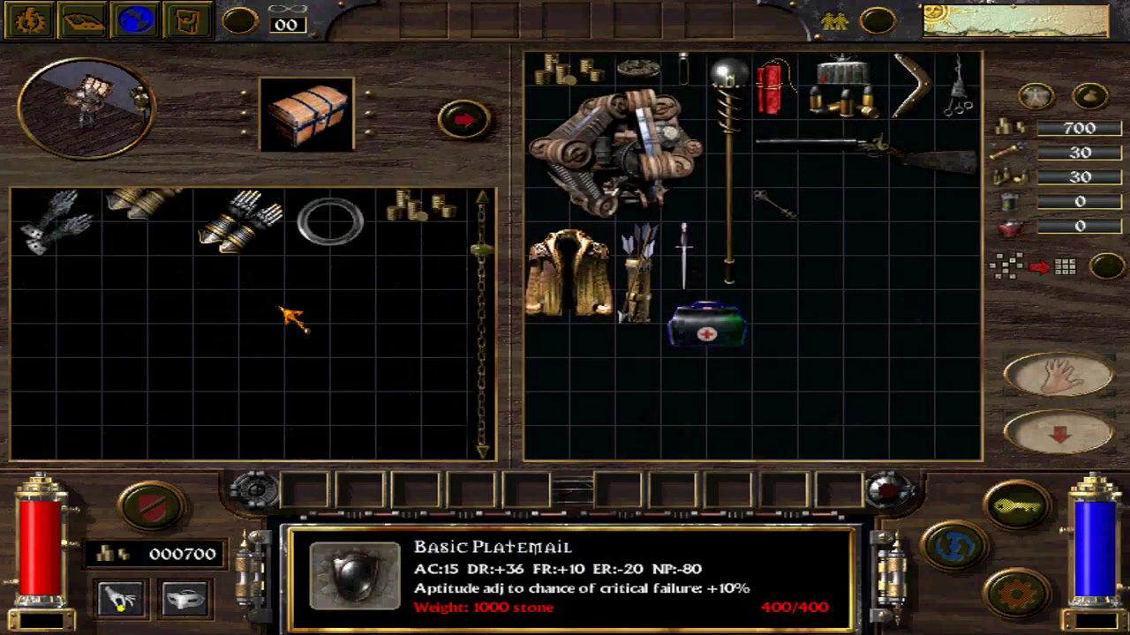
{"action": "scroll", "coordinate": [281, 305], "scroll_direction": "up", "scroll_amount": 8}
{"action": "left_click", "coordinate": [58, 138]}
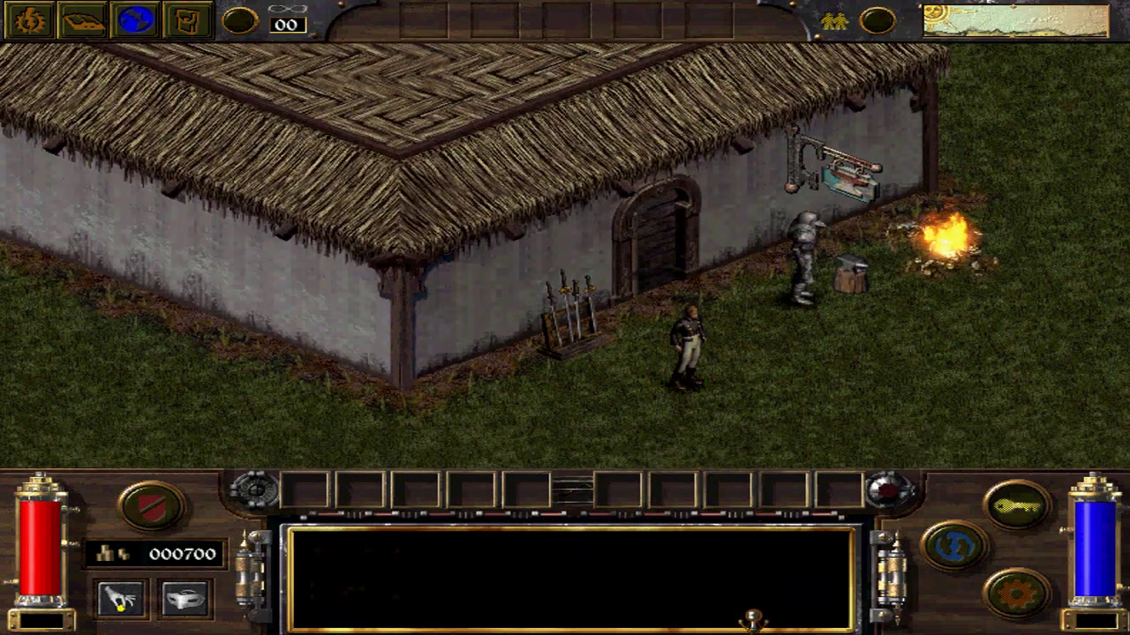
- Walk the character around the grass outside the house and stop beside the shopkeeper
{"action": "key", "text": "s"}
{"action": "left_click", "coordinate": [700, 423]}
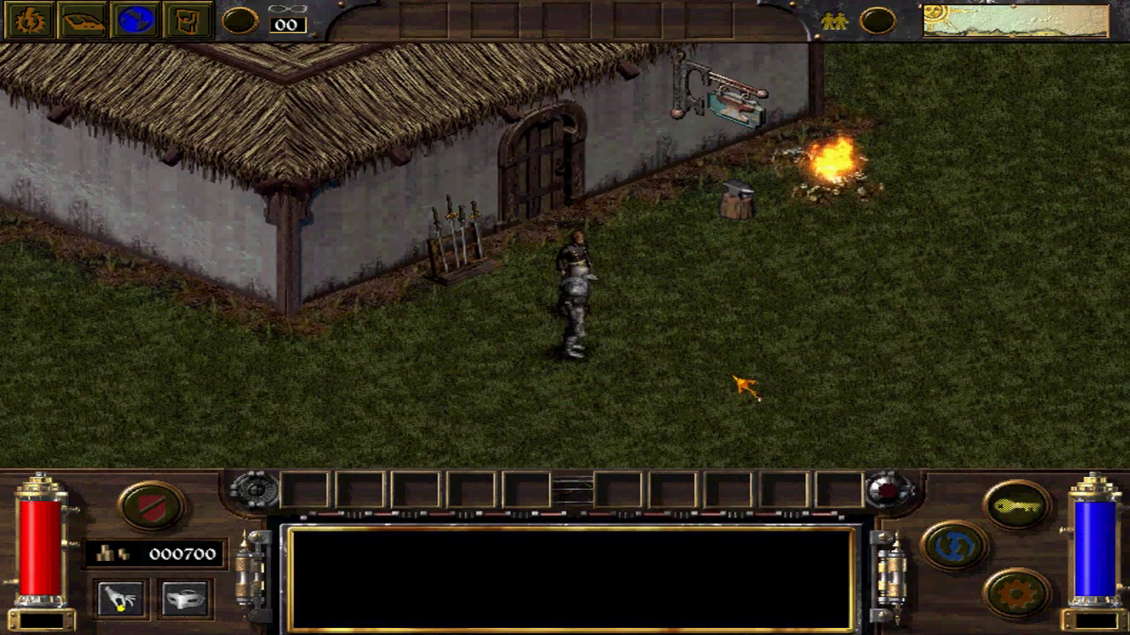
{"action": "left_click", "coordinate": [744, 386]}
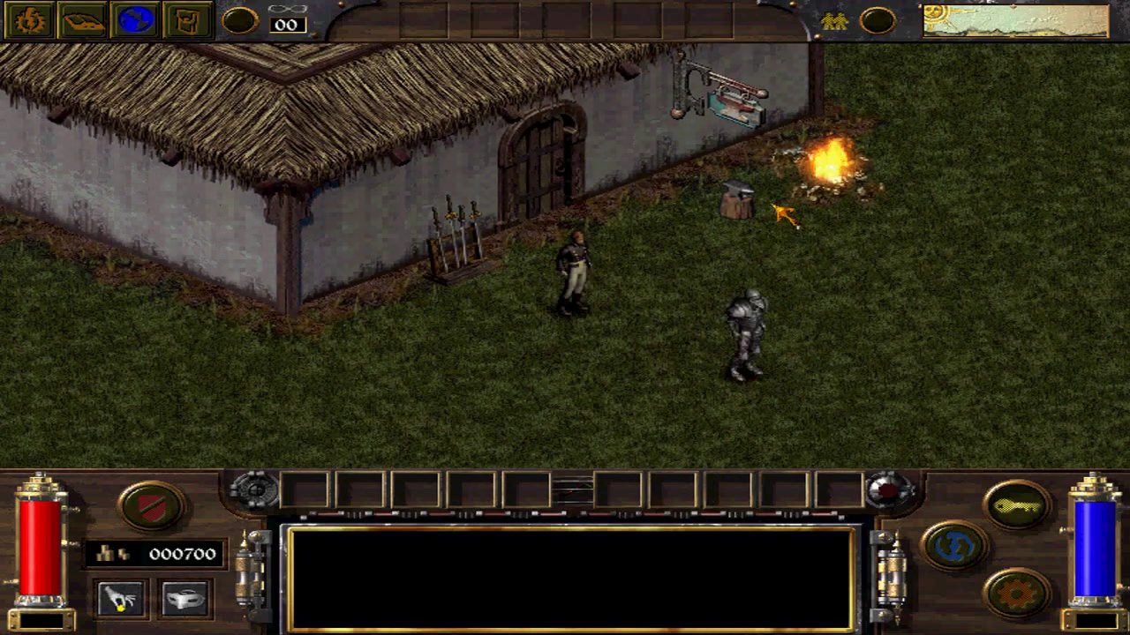
{"action": "left_click", "coordinate": [623, 362]}
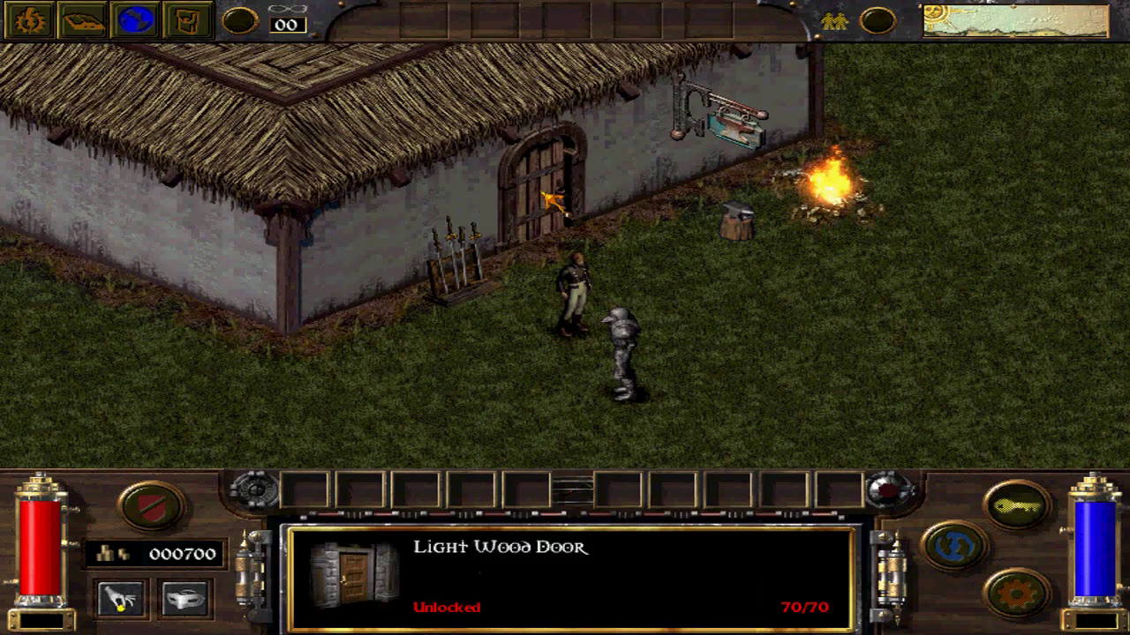
- Open the house's light wood door, start a conversation with the shopkeeper and take leave of him
{"action": "left_click", "coordinate": [552, 201]}
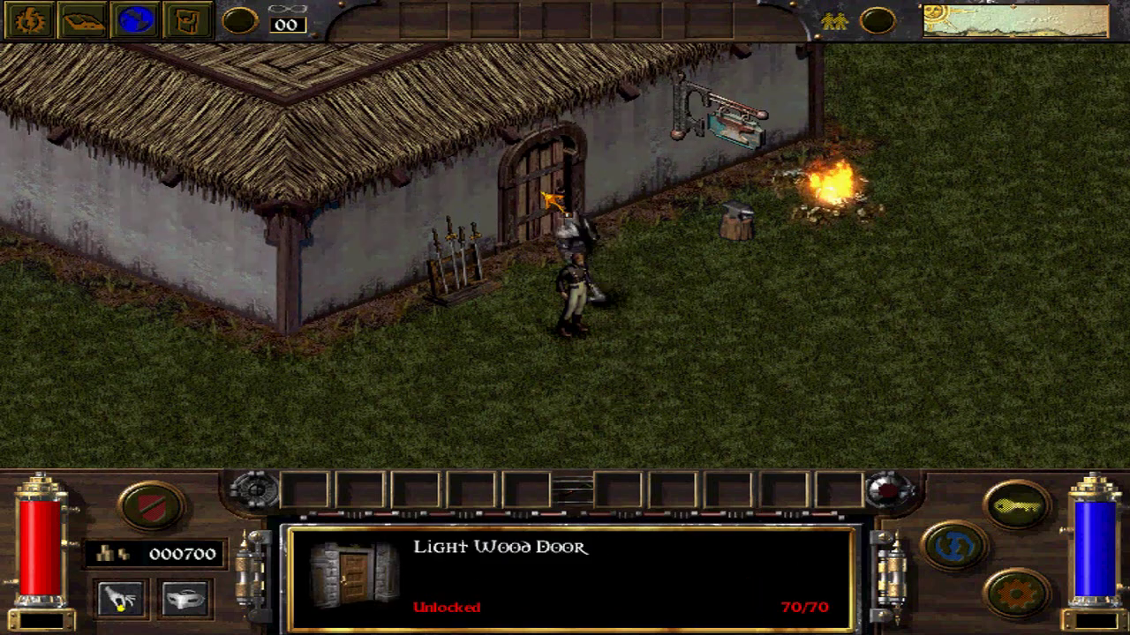
{"action": "left_click", "coordinate": [578, 313]}
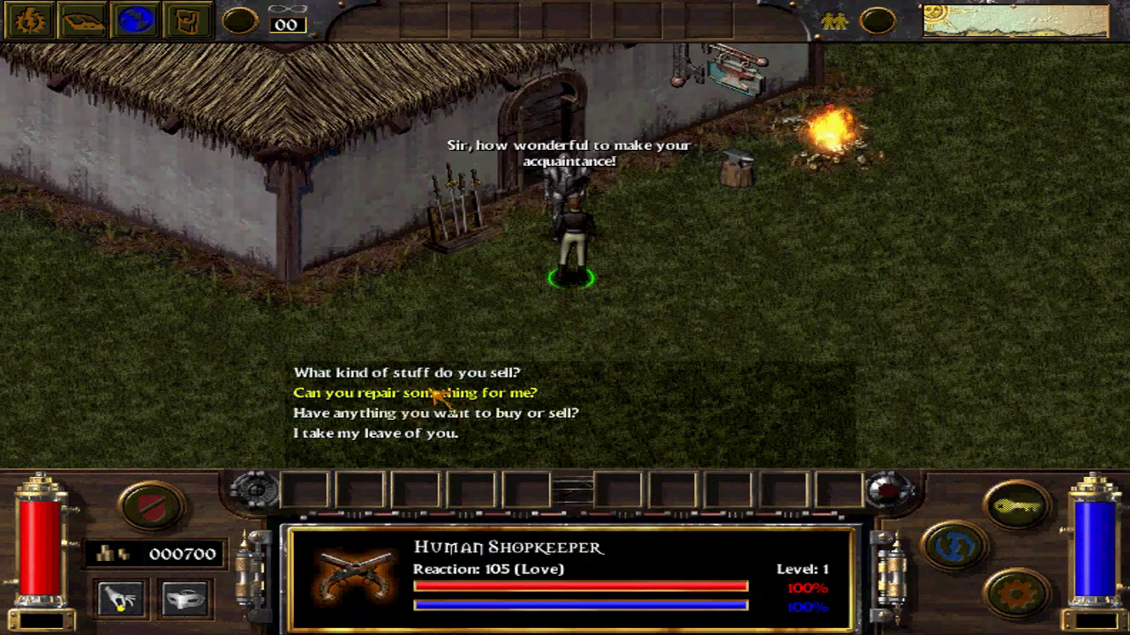
{"action": "left_click", "coordinate": [382, 435]}
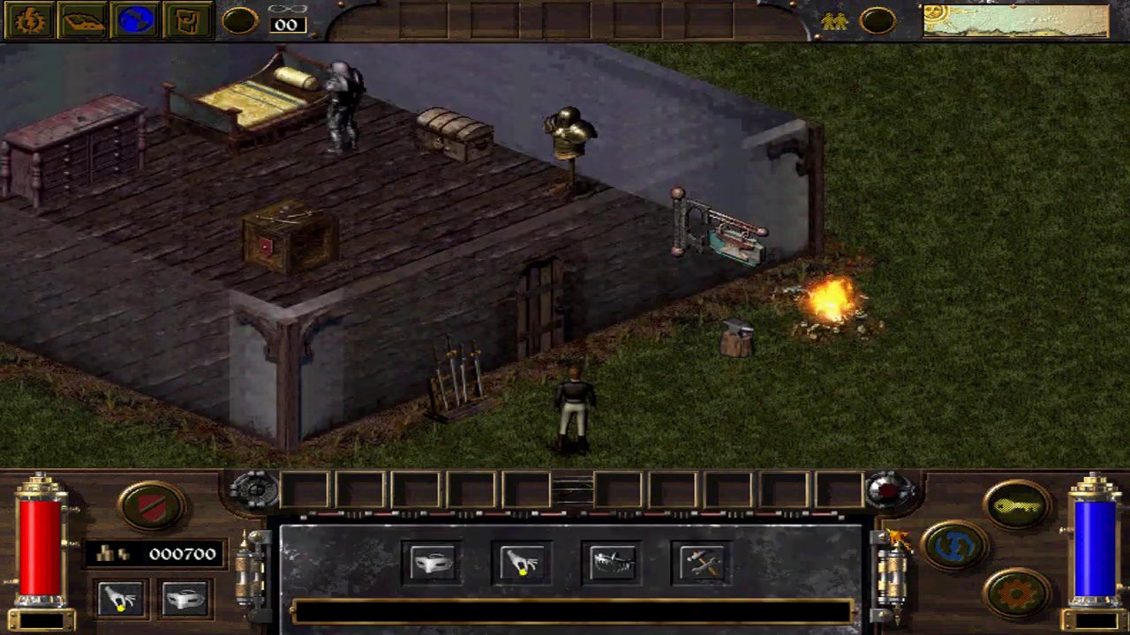
- Cast the fifth spell of the Force college on the house's light wood door from inside the house
{"action": "left_click", "coordinate": [954, 544]}
{"action": "left_click", "coordinate": [765, 541]}
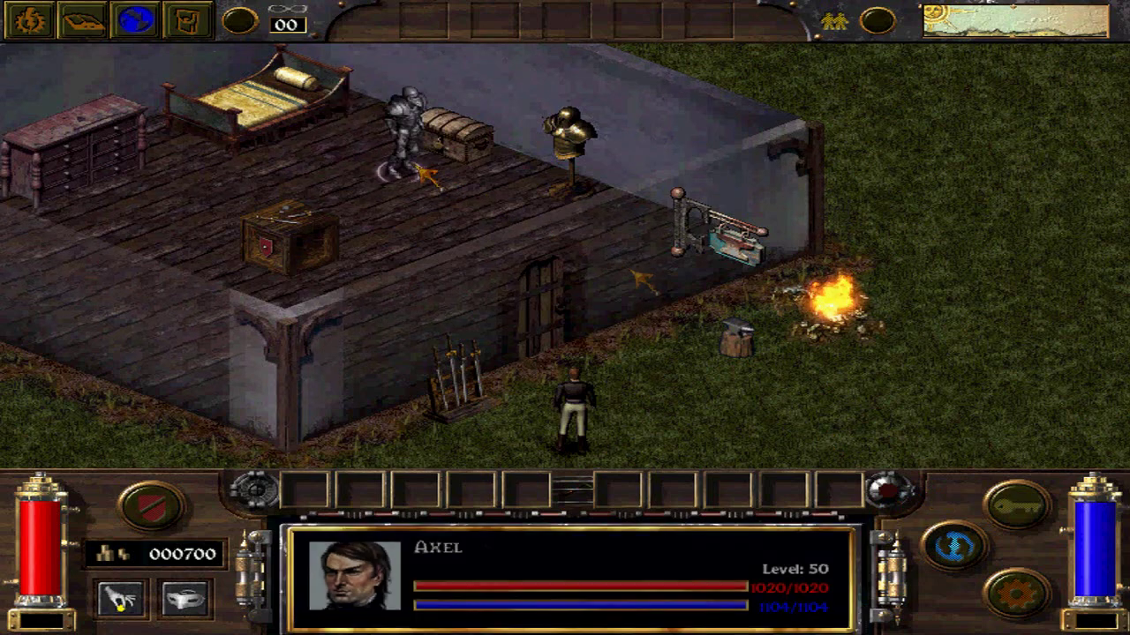
{"action": "left_click", "coordinate": [1017, 507]}
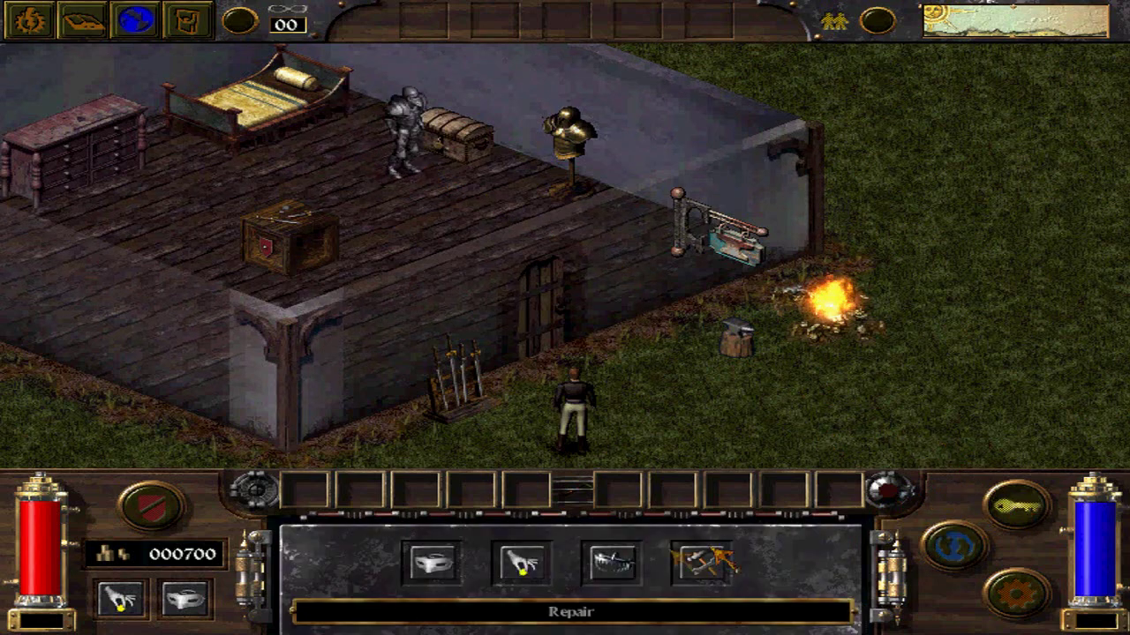
{"action": "left_click", "coordinate": [932, 554]}
{"action": "left_click", "coordinate": [519, 540]}
{"action": "left_click", "coordinate": [729, 581]}
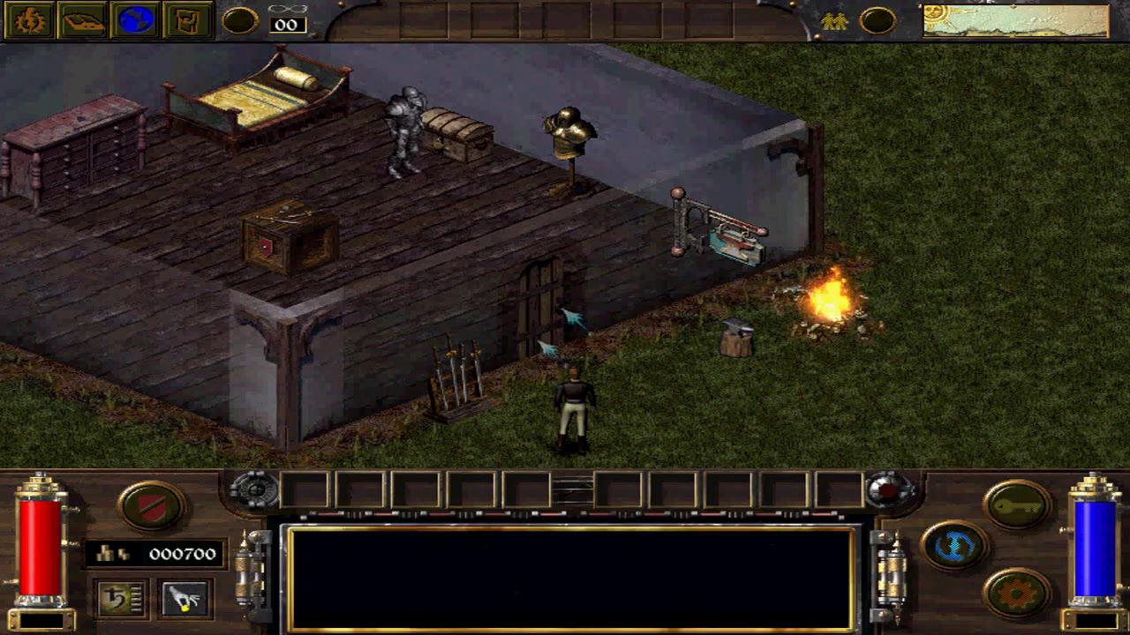
{"action": "left_click", "coordinate": [563, 307]}
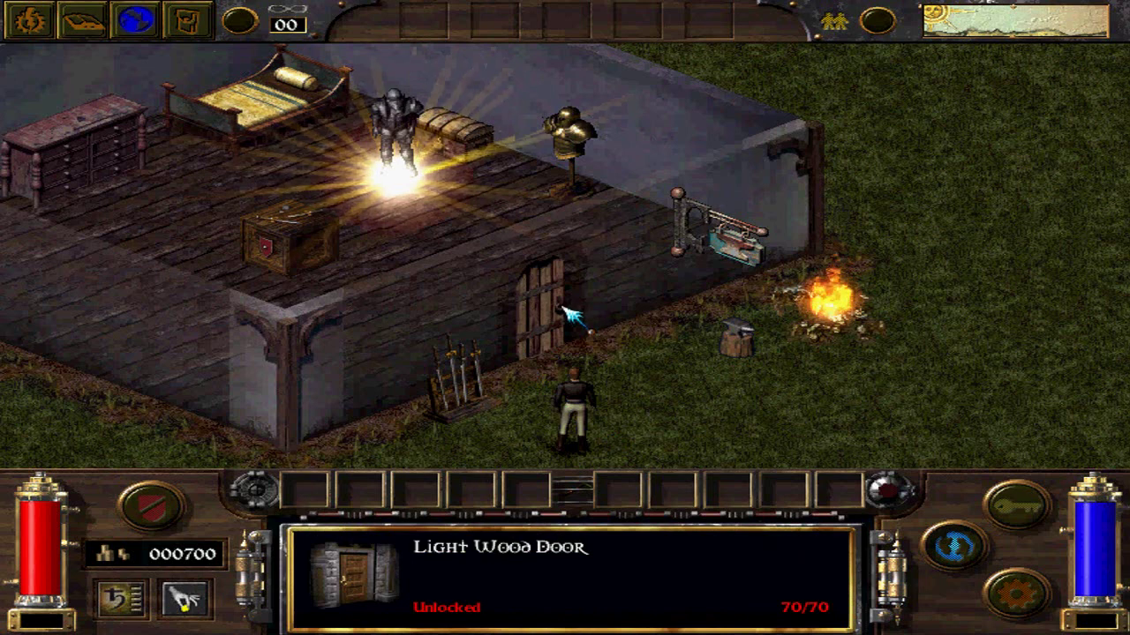
- Choose Unlocking Cantrip from the Conveyance spells and cast it on the wood chest
{"action": "left_click", "coordinate": [1001, 510]}
{"action": "left_click", "coordinate": [951, 546]}
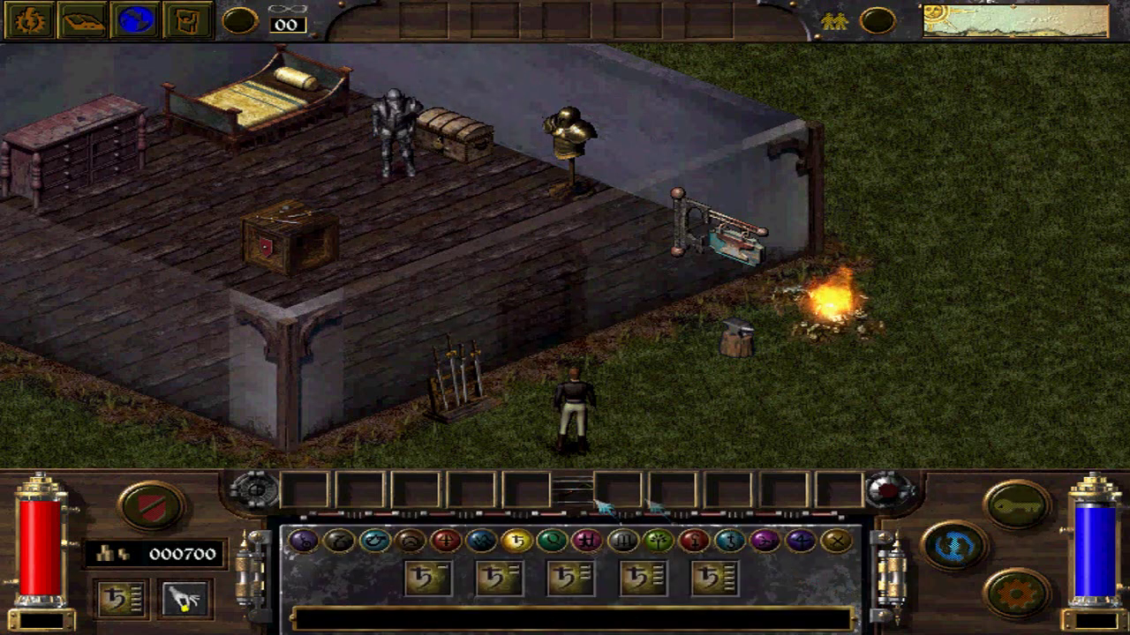
{"action": "left_click", "coordinate": [303, 541]}
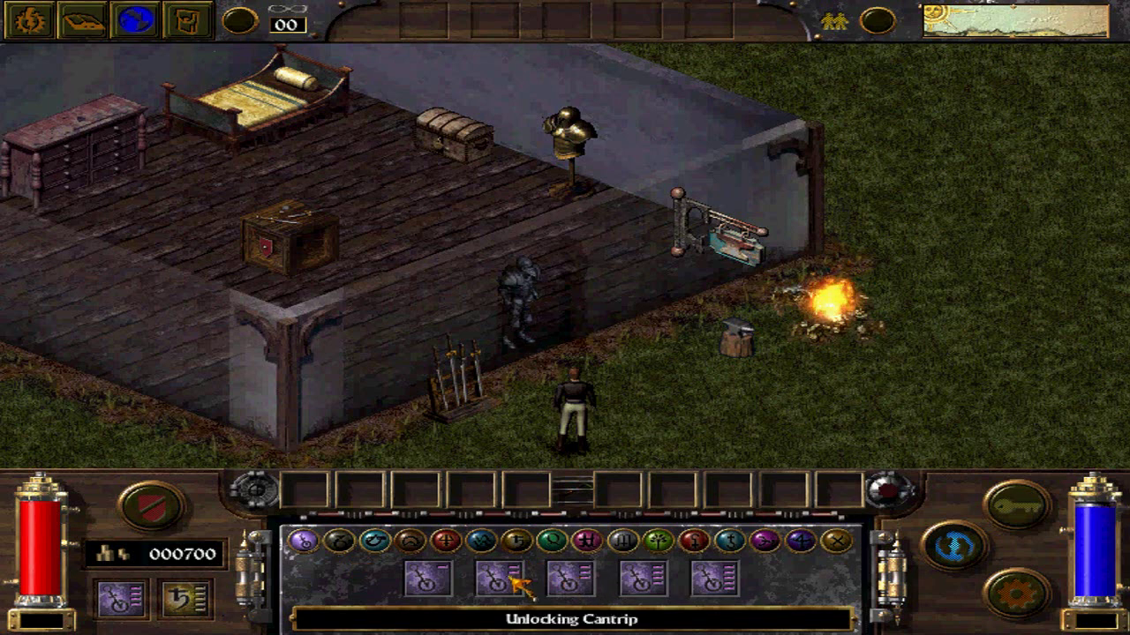
{"action": "left_click", "coordinate": [472, 139]}
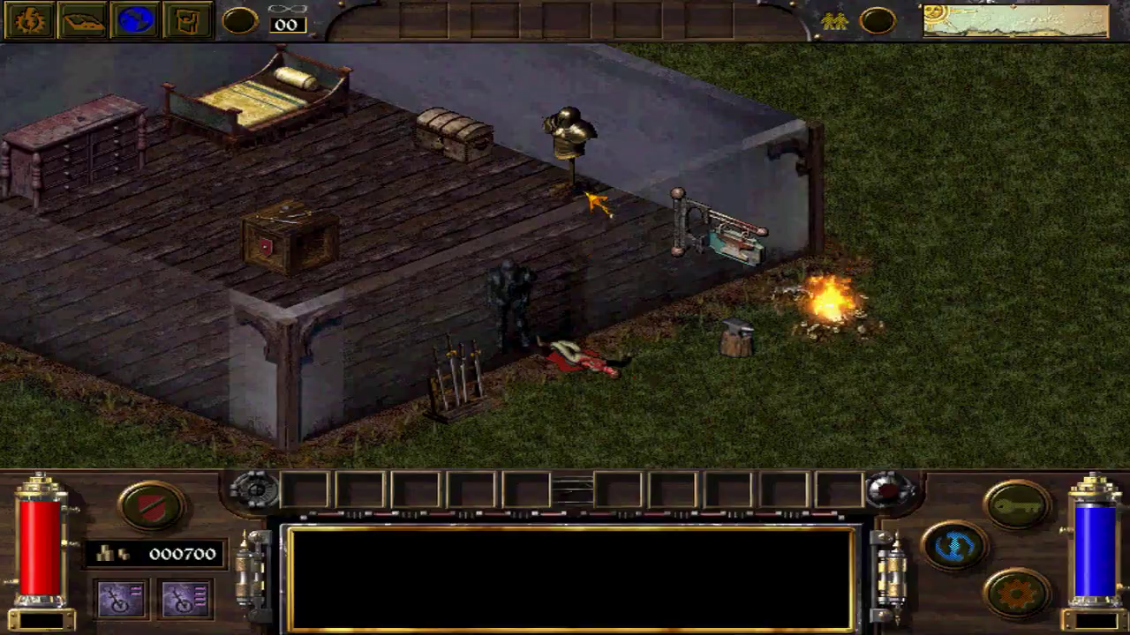
{"action": "key", "text": "Escape"}
{"action": "left_click", "coordinate": [535, 341]}
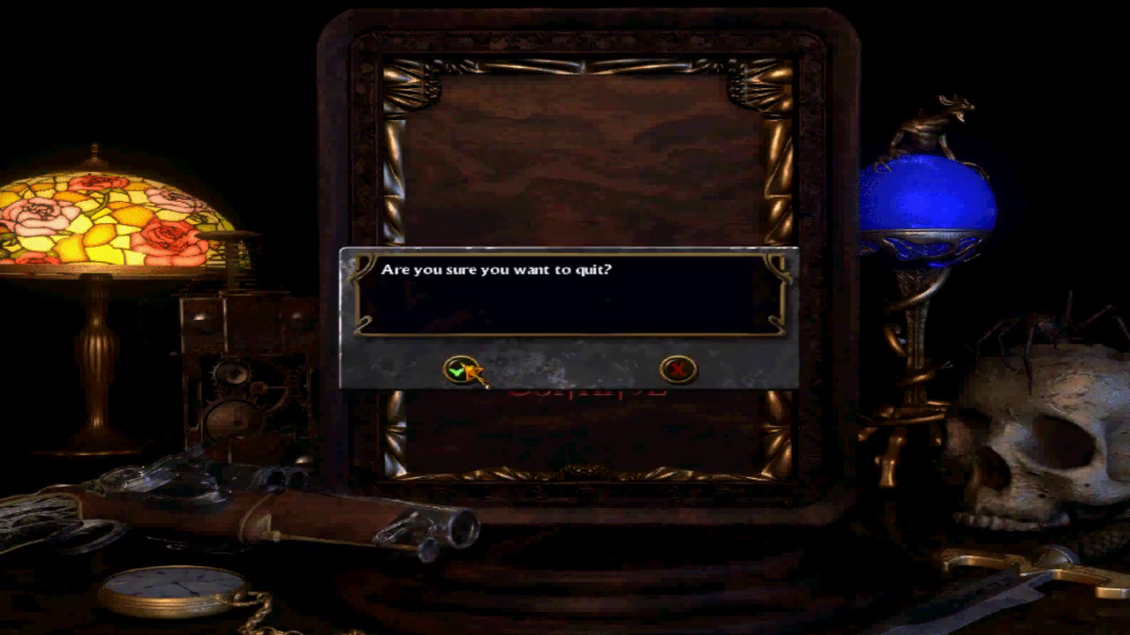
{"action": "left_click", "coordinate": [677, 369]}
{"action": "left_click", "coordinate": [588, 392]}
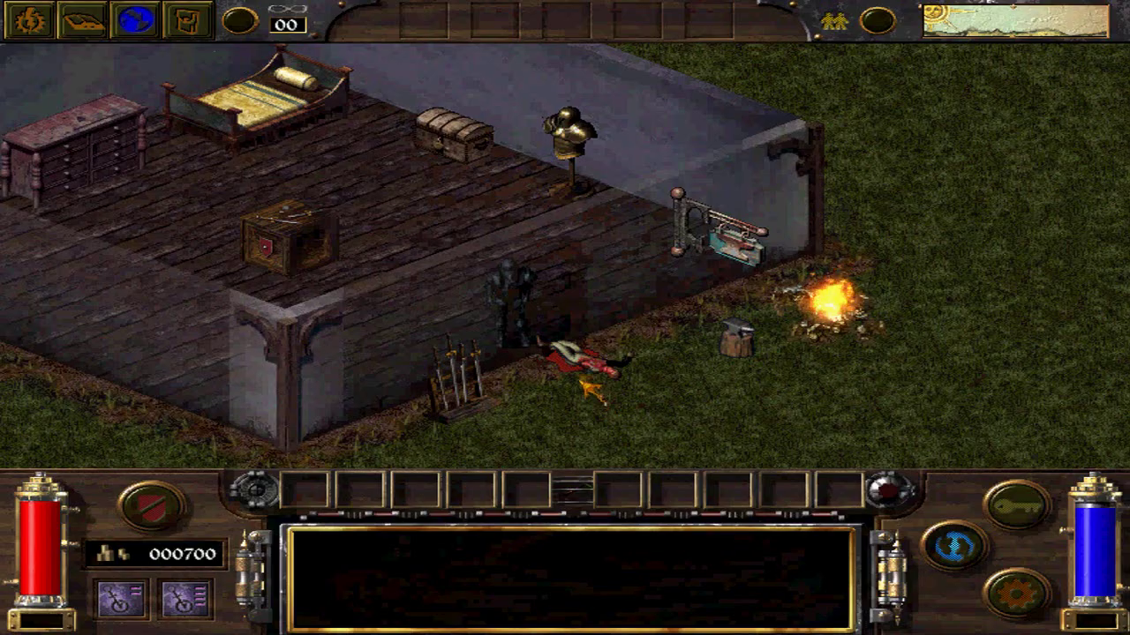